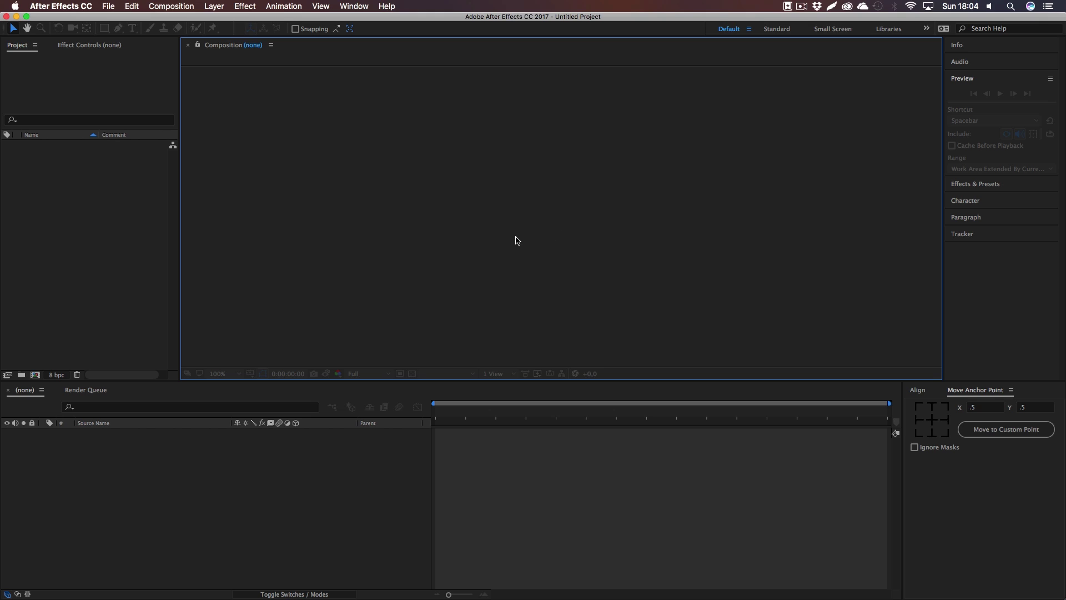
Create a 1920 x 1080, 60 fps, 6-second composition named "Lower Third Template" and fit it in the viewer
left_click(35, 374)
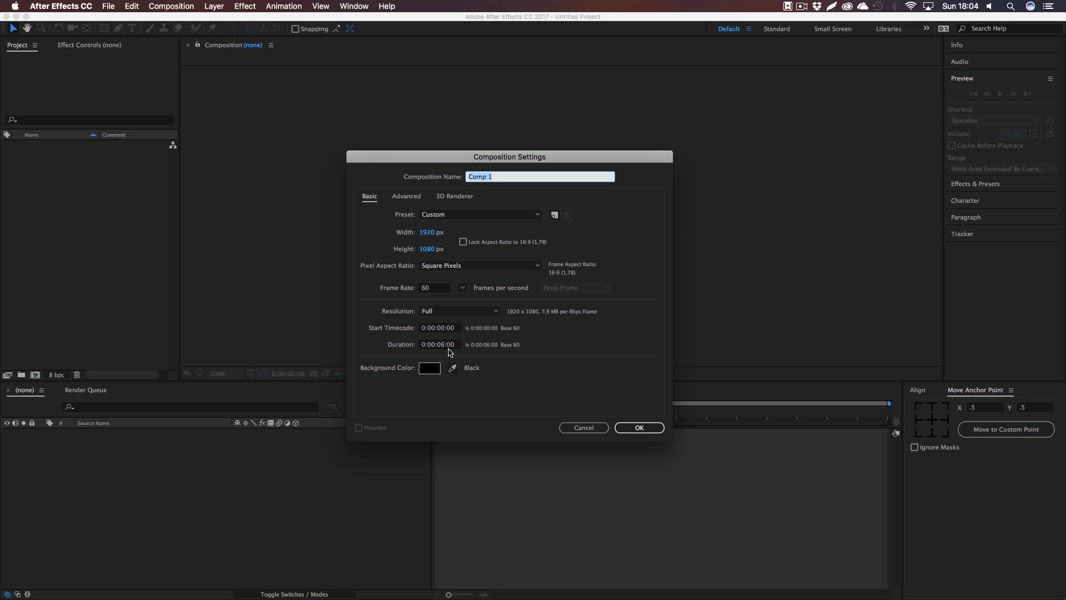
type("L")
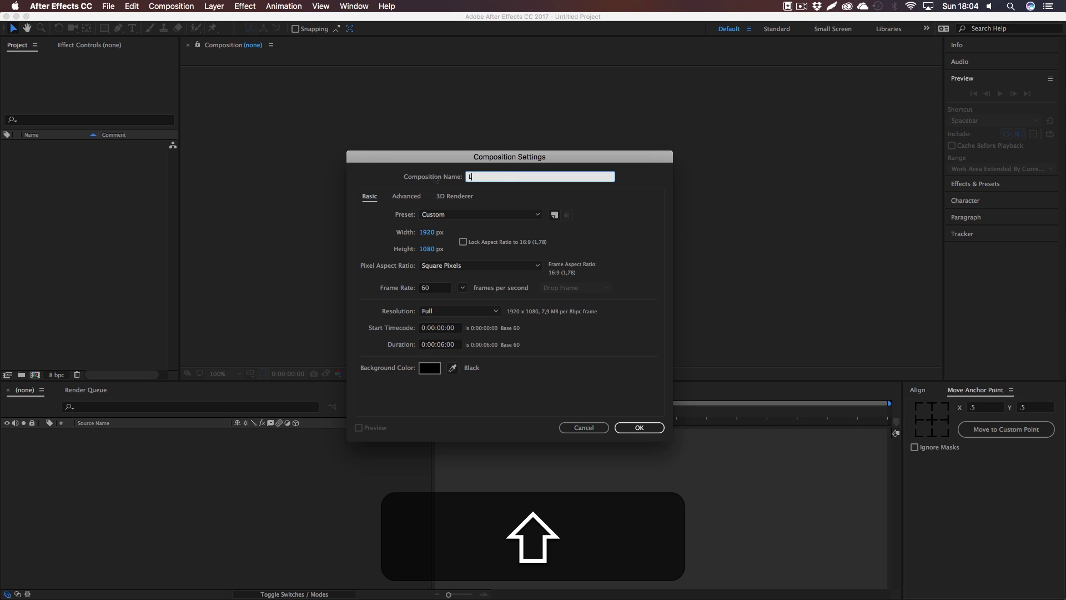
type("ower Third Tem")
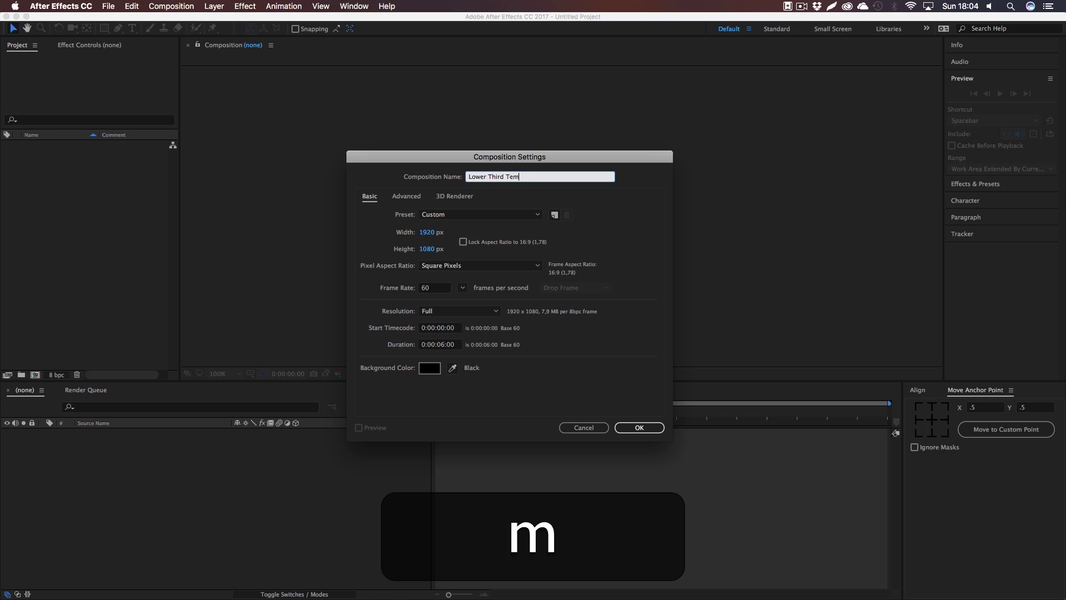
type("plate")
key("Return")
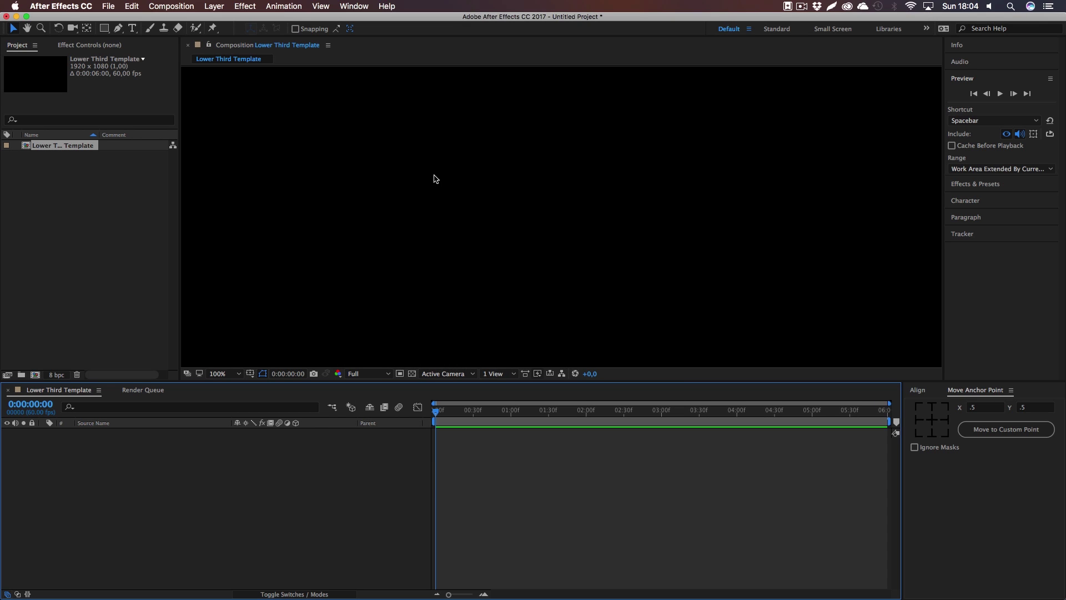
left_click(225, 374)
left_click(233, 394)
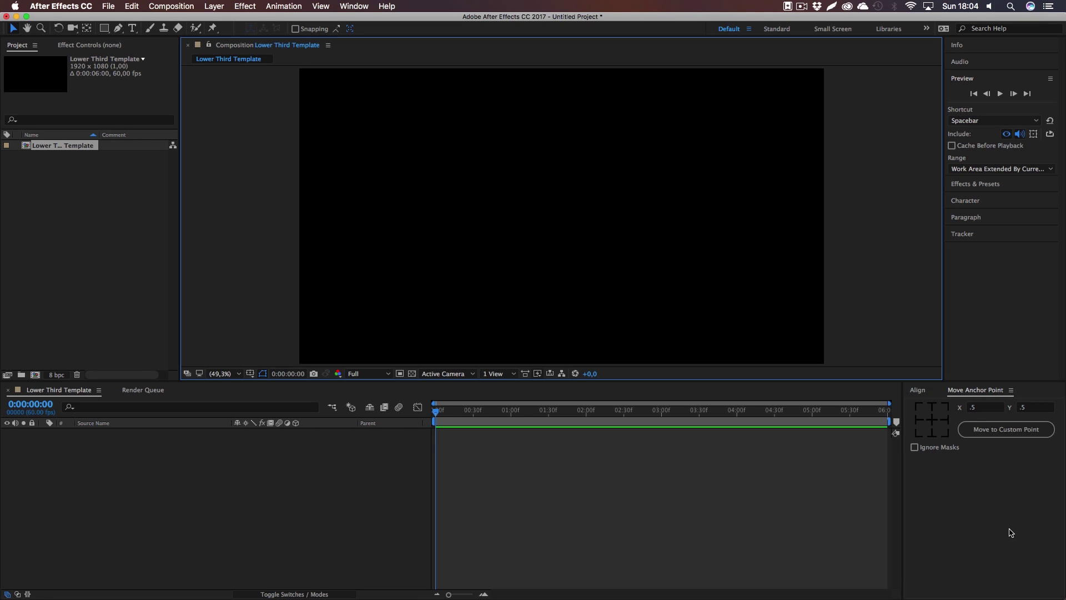
left_click(347, 7)
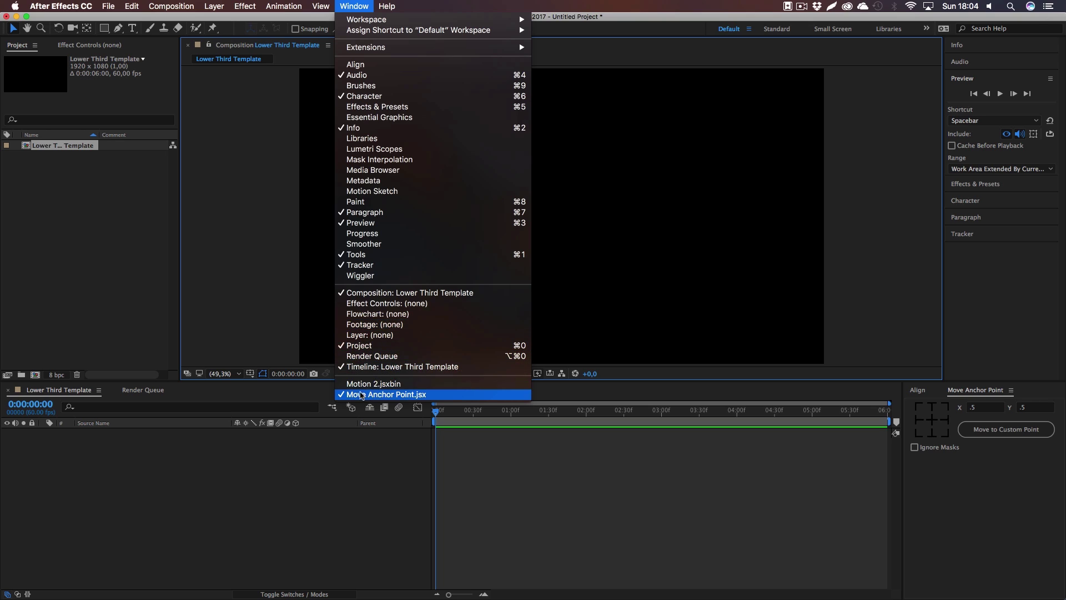
left_click(300, 467)
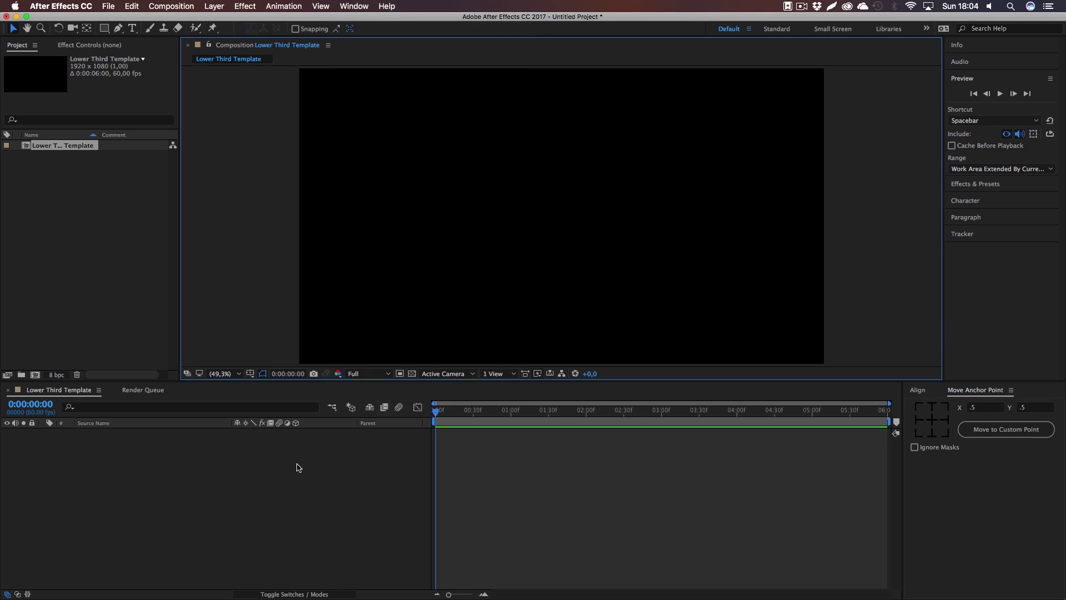
Draw a square shape with a white FFFFFF fill near the lower-left corner of the composition, then deselect it
key("q")
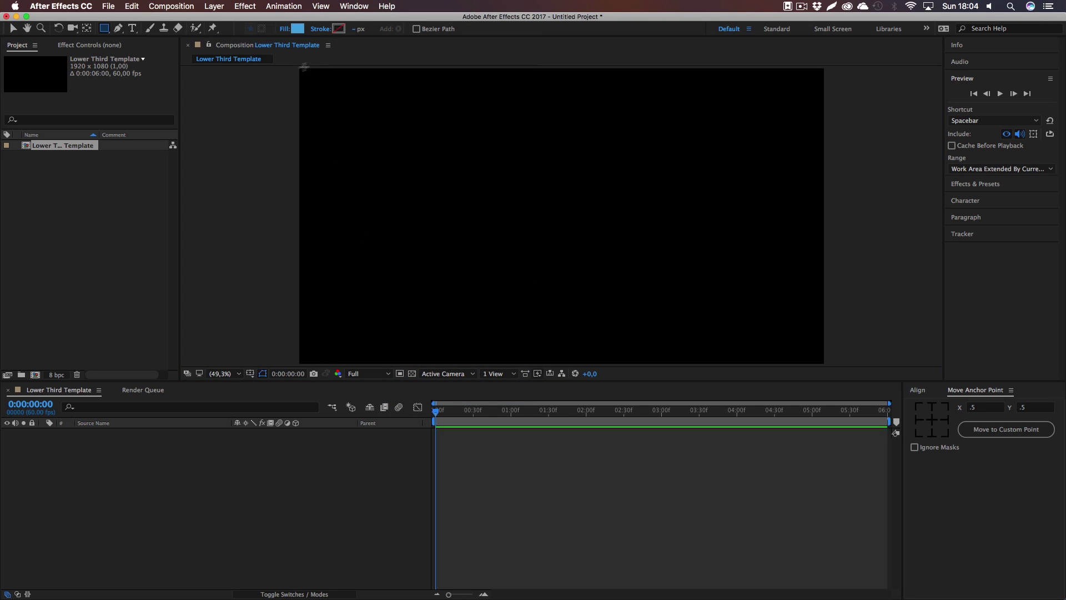
left_click(297, 29)
left_click_drag(590, 212, 488, 189)
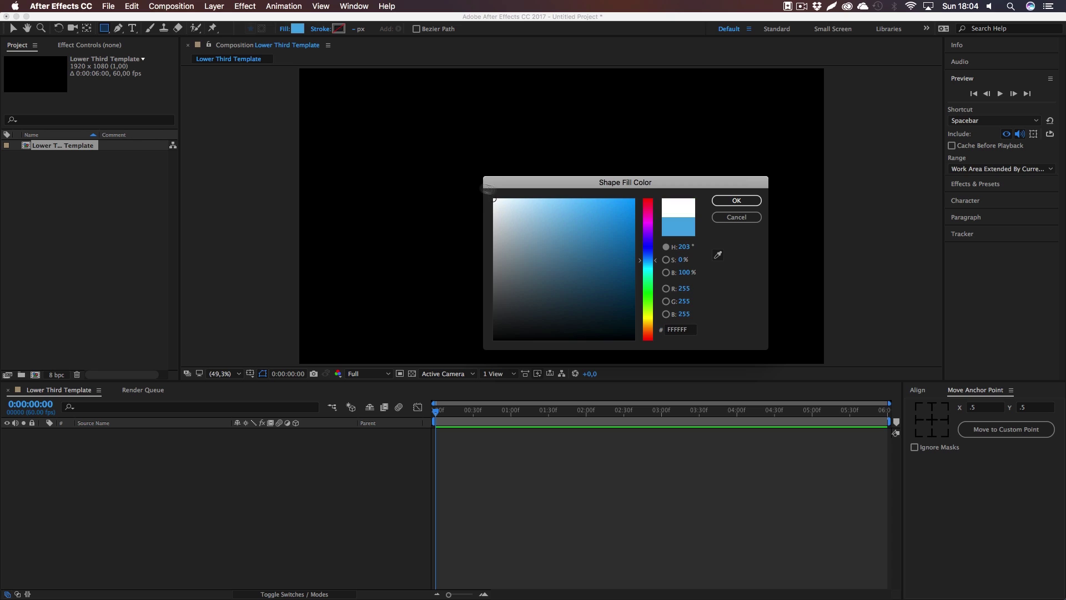
left_click(752, 201)
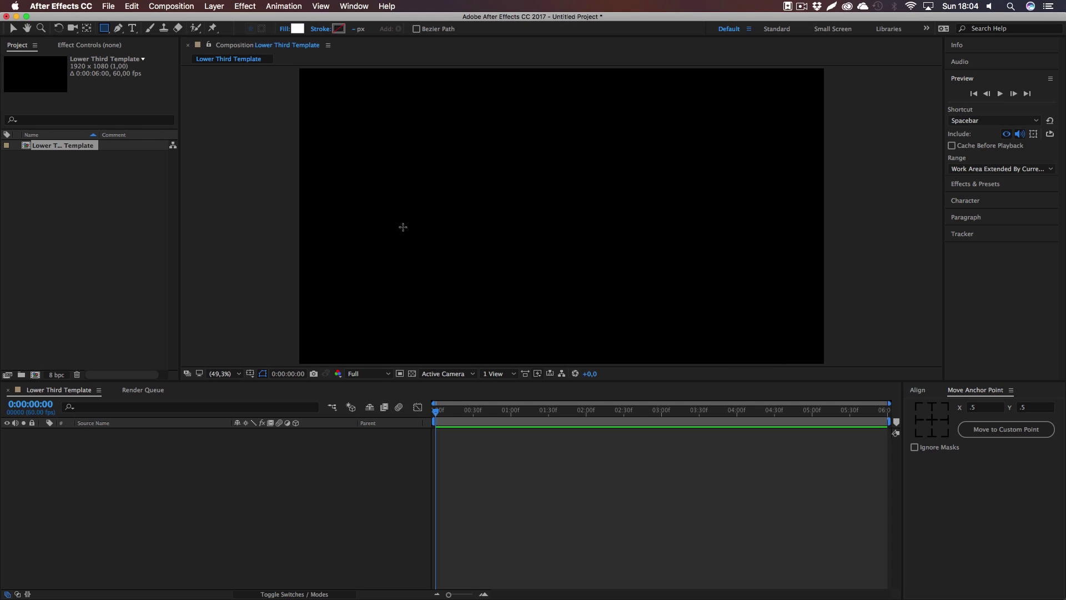
left_click_drag(392, 220, 654, 125)
key("v")
key("shift+super+a")
key("slash")
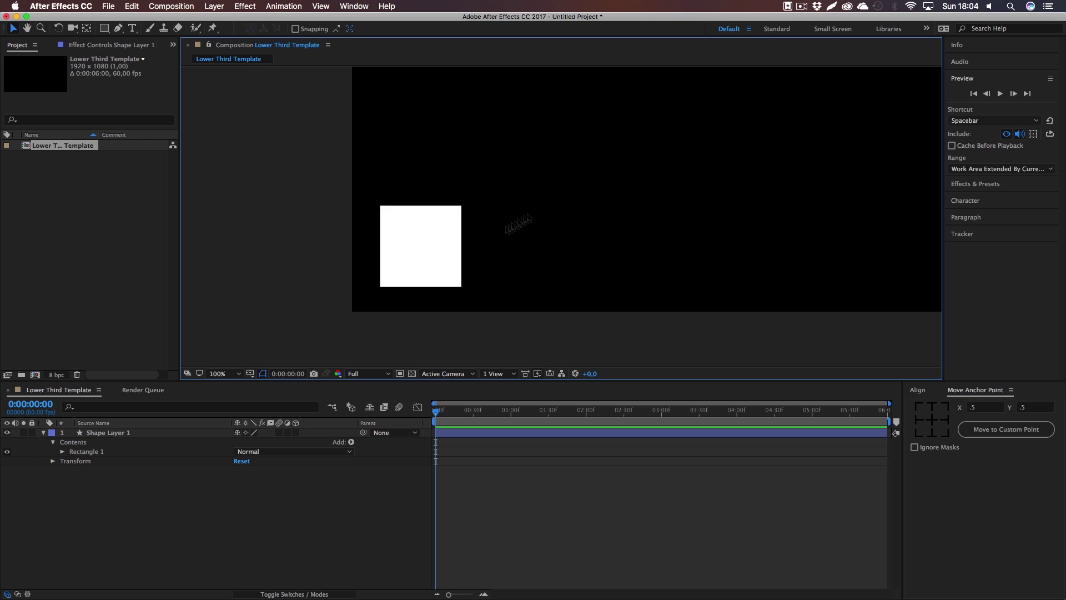
Give the white square a solid 10 px stroke in bright red
left_click(432, 241)
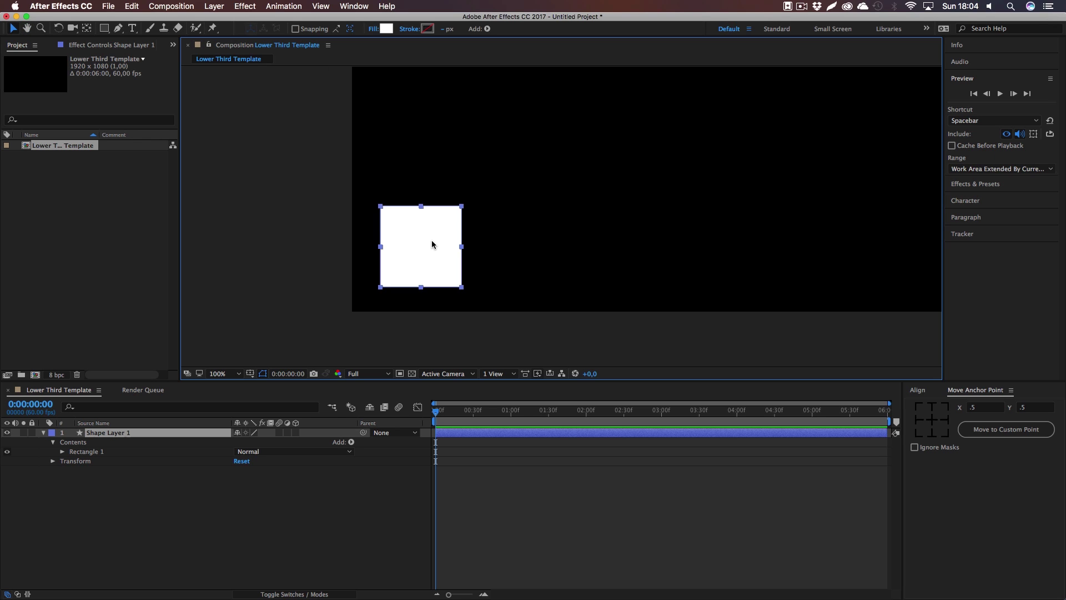
left_click(408, 29)
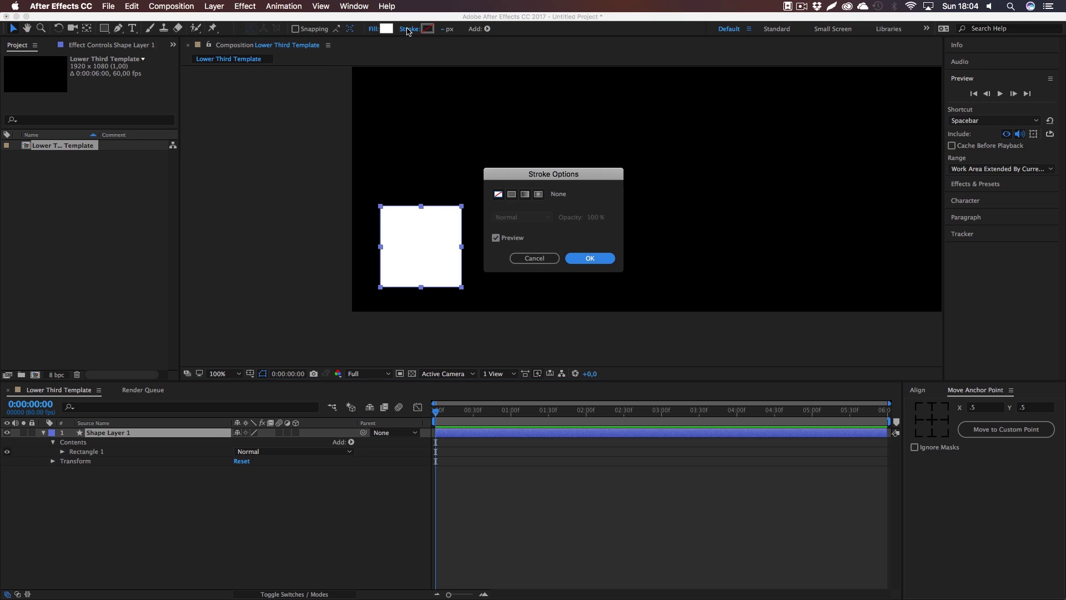
left_click(511, 195)
left_click(583, 259)
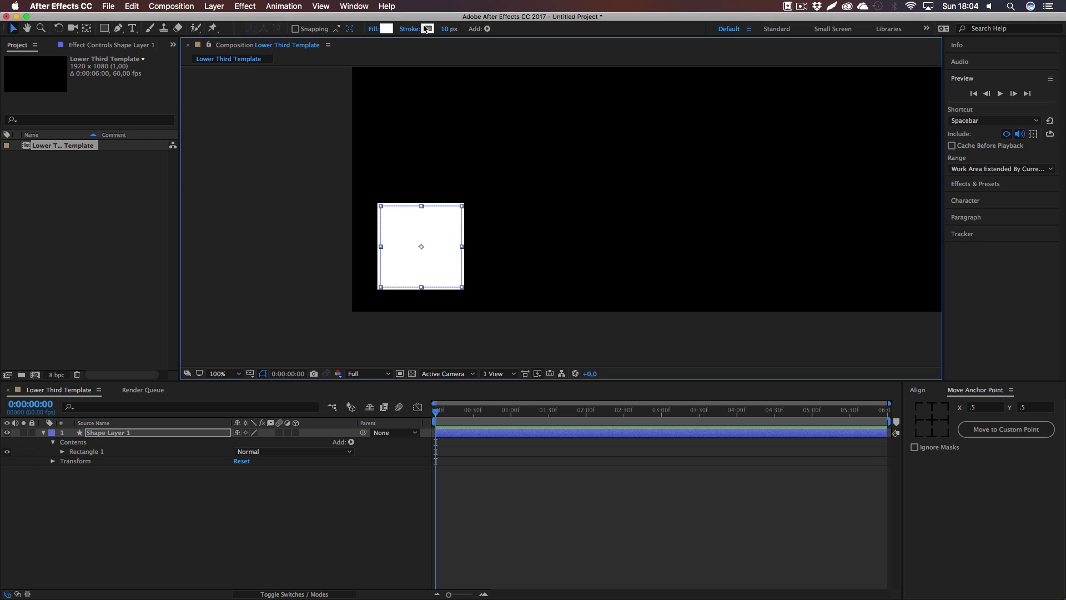
left_click(428, 29)
left_click_drag(559, 234, 633, 200)
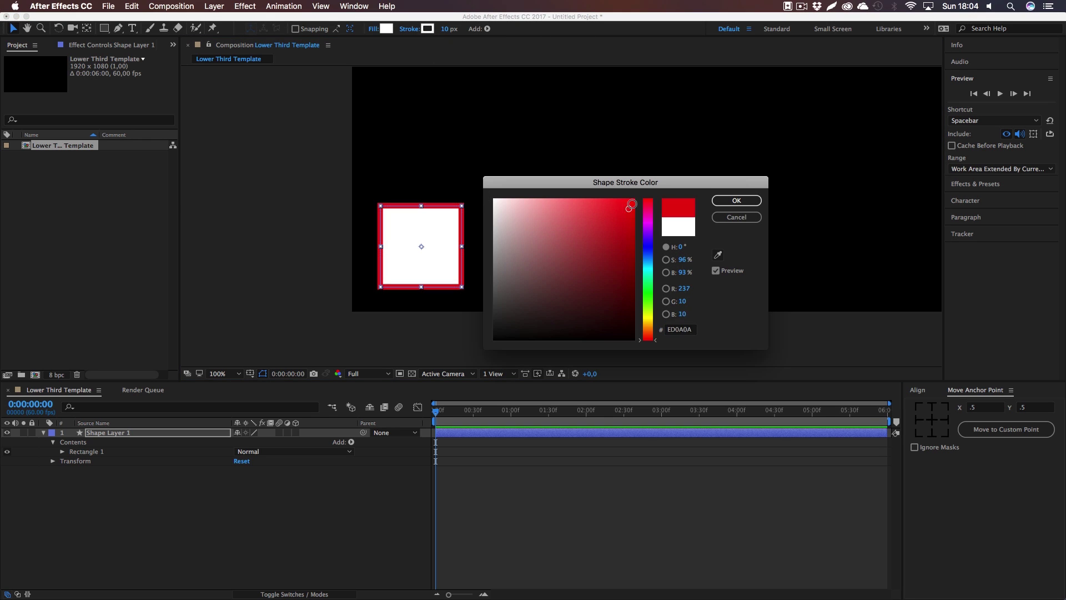
left_click(736, 200)
left_click(445, 335)
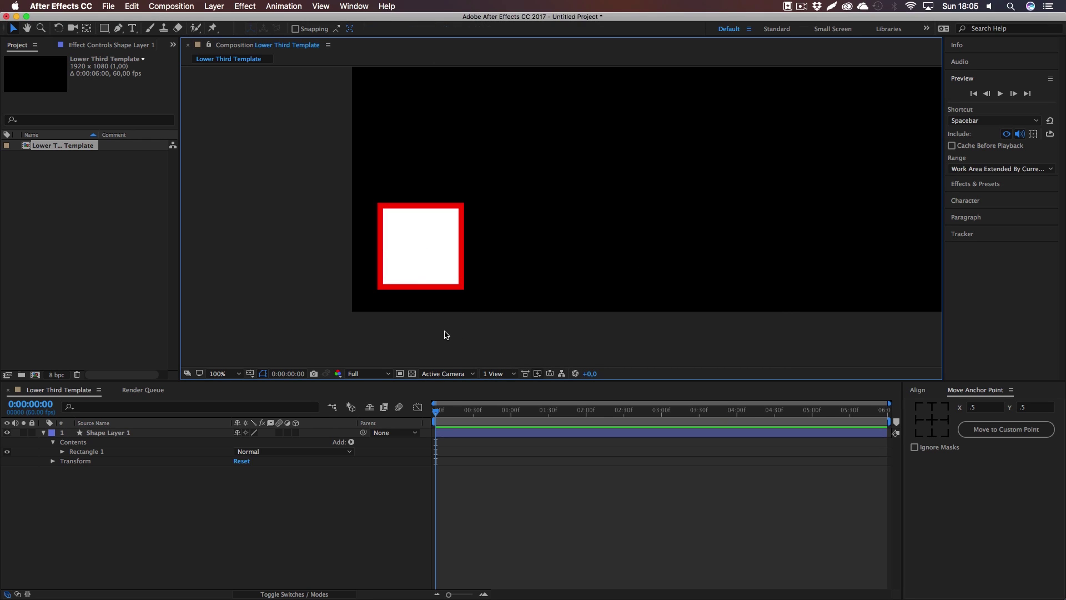
Rename the shape layer as "Rectangle"
right_click(123, 432)
left_click(152, 588)
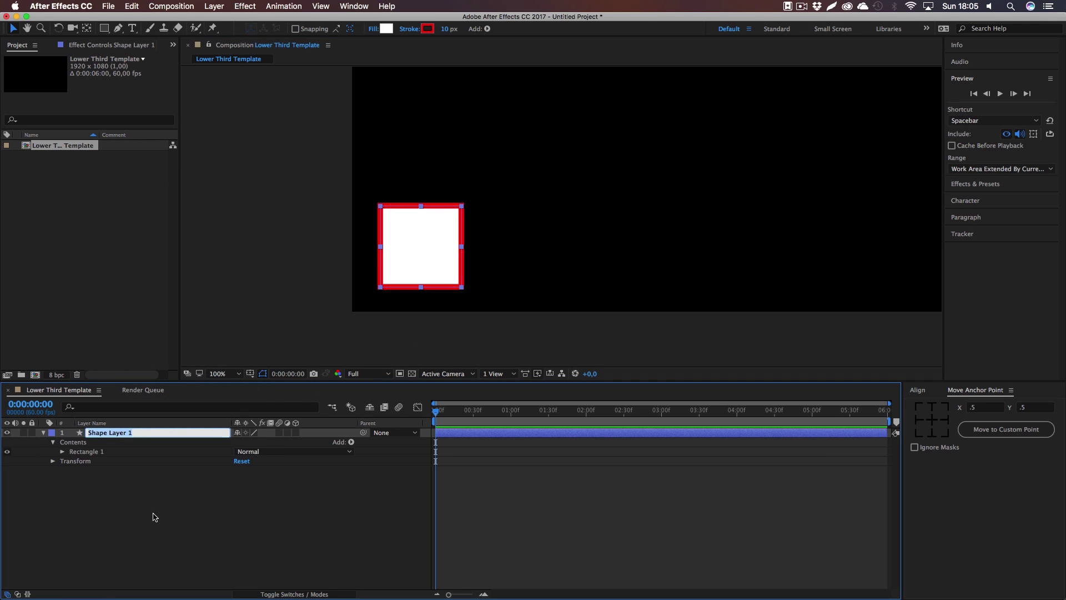
type("Rectangle")
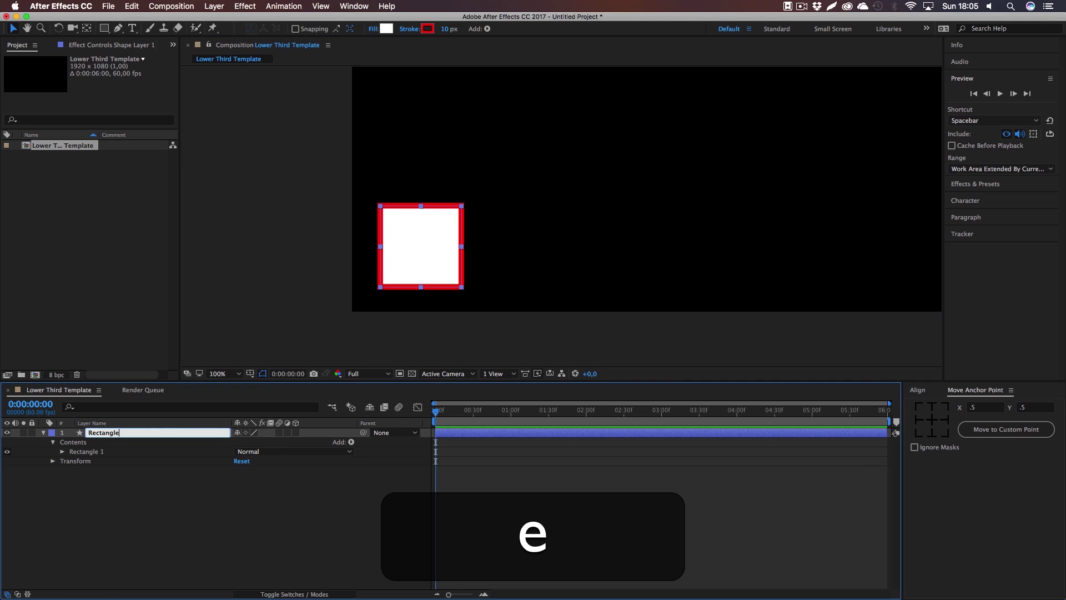
key("Return")
Add Rotation and Position keyframes to the Rectangle layer and shift both keyframes to 01:00 on the timeline
key("r")
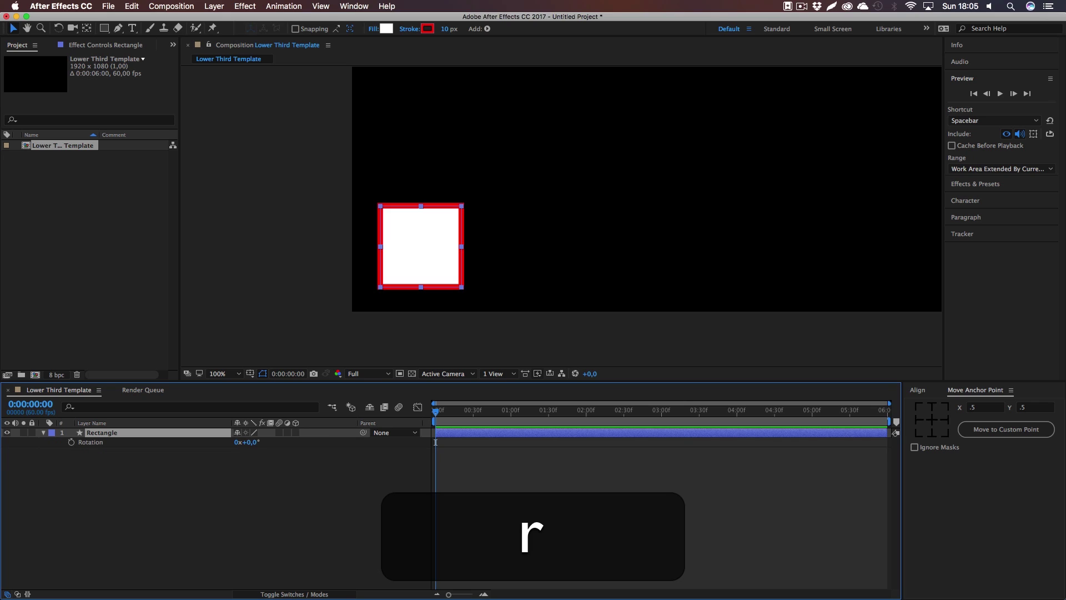
left_click(71, 442)
key("p")
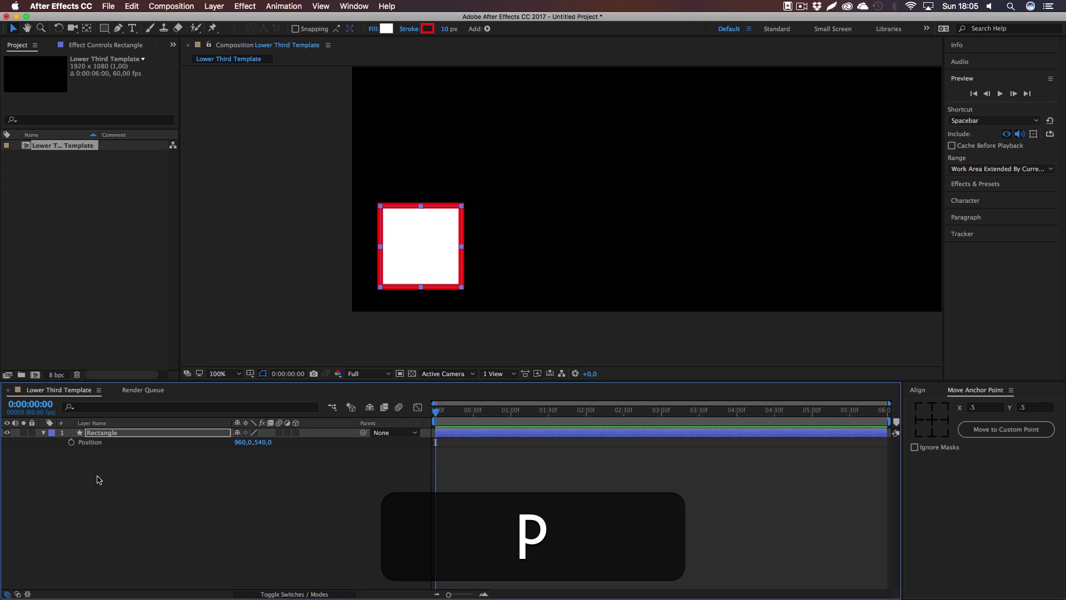
left_click(71, 442)
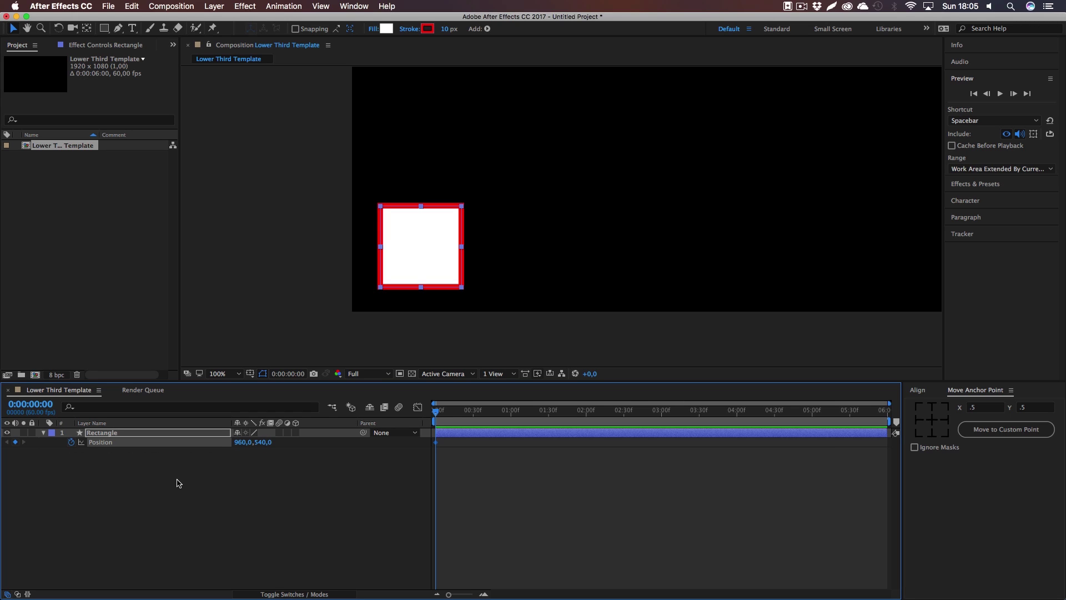
key("u")
key("u")
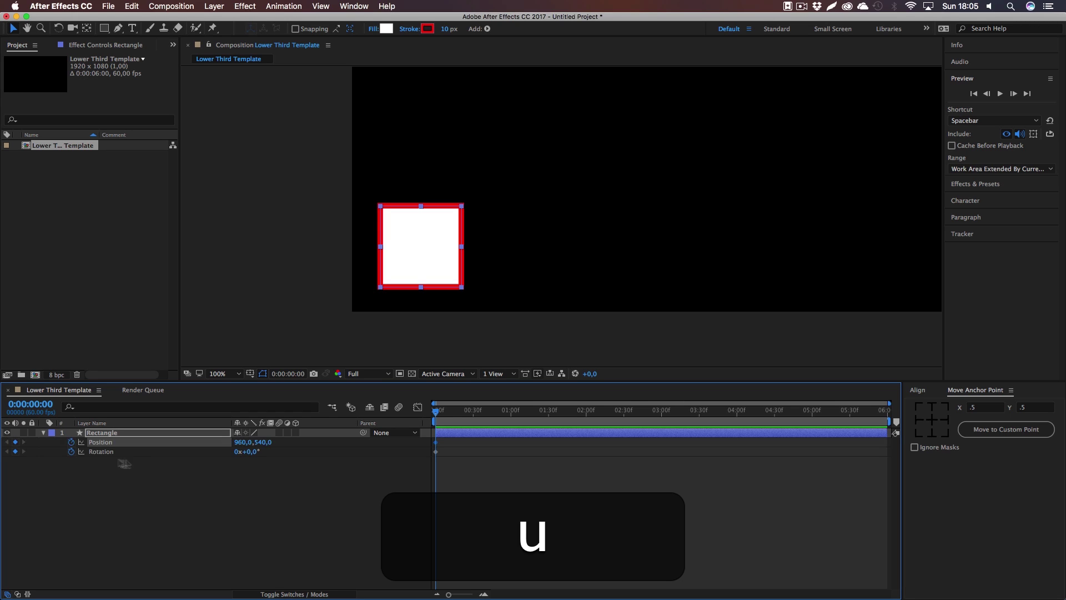
left_click_drag(503, 480, 512, 446)
left_click(474, 471)
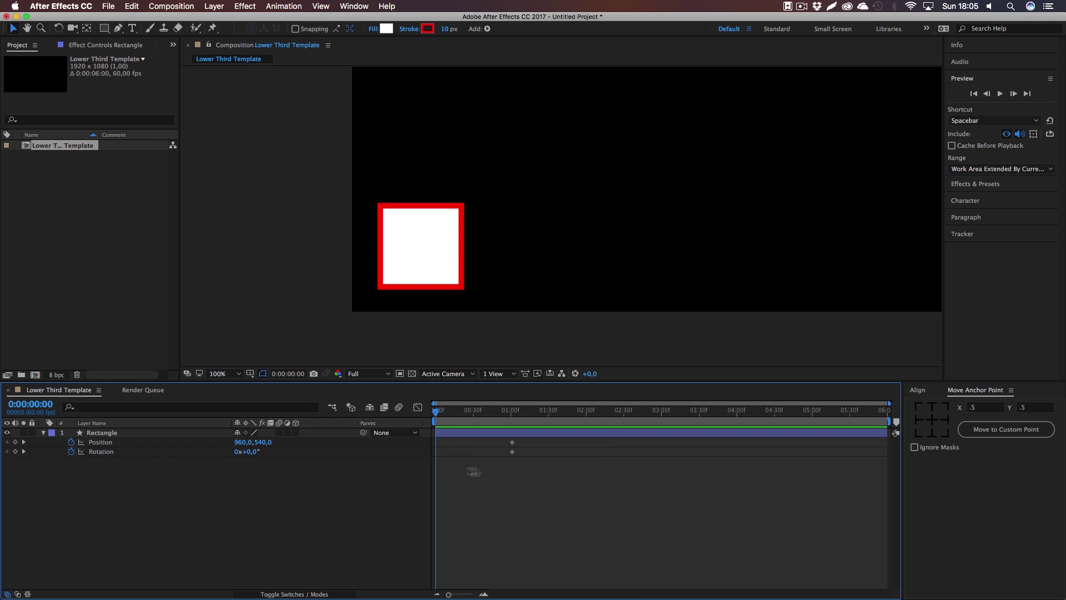
Try lowering the Rectangle layer to a Y position of 762 at the first frame, and undo the change
left_click_drag(262, 442, 383, 448)
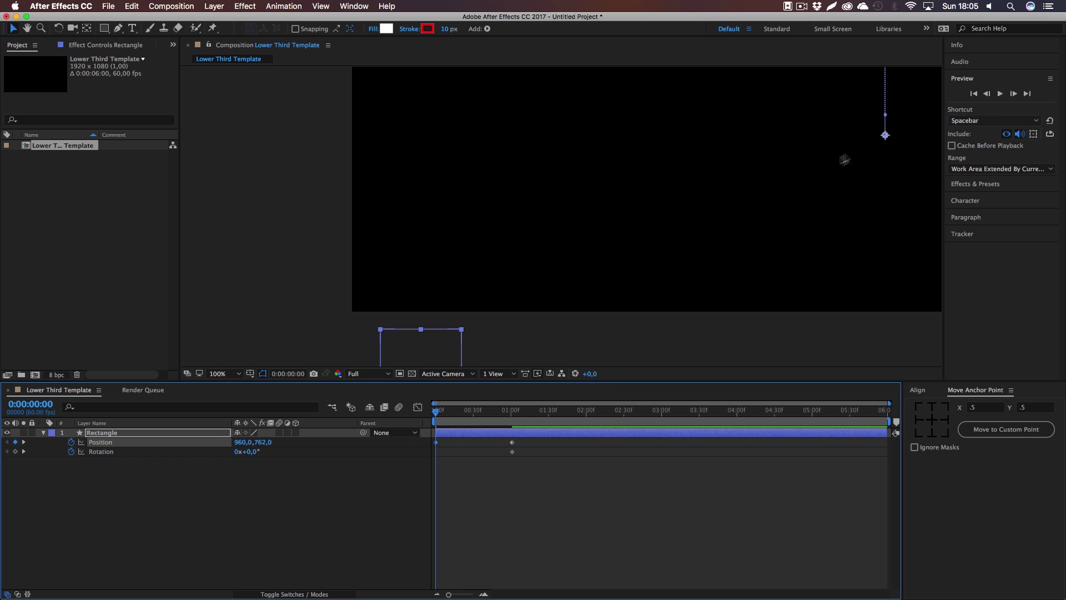
key("super+z")
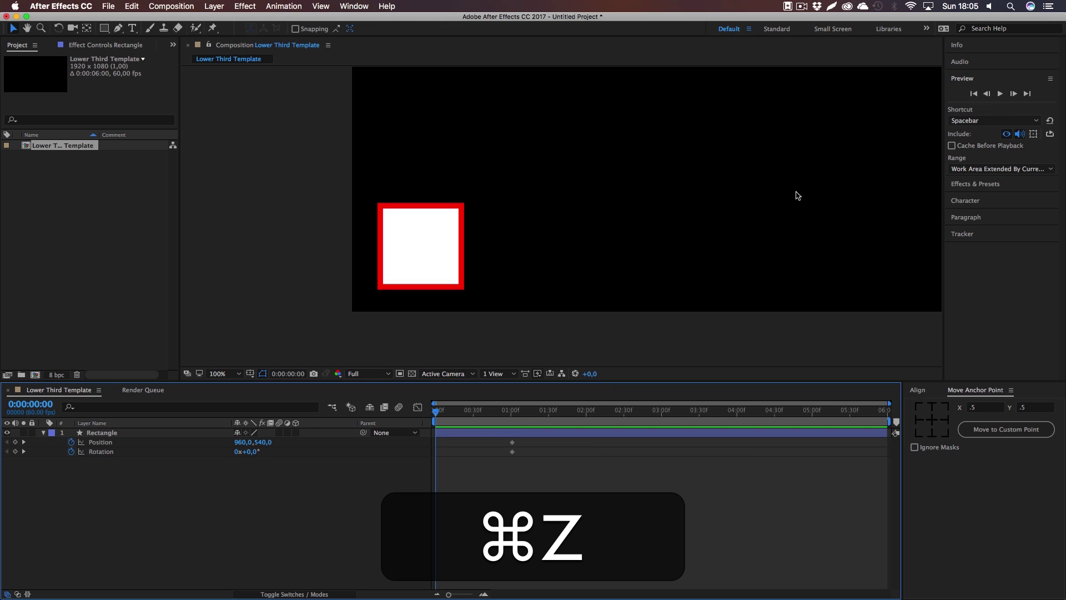
Move the Rectangle layer's anchor point to the centre of the square
left_click(107, 434)
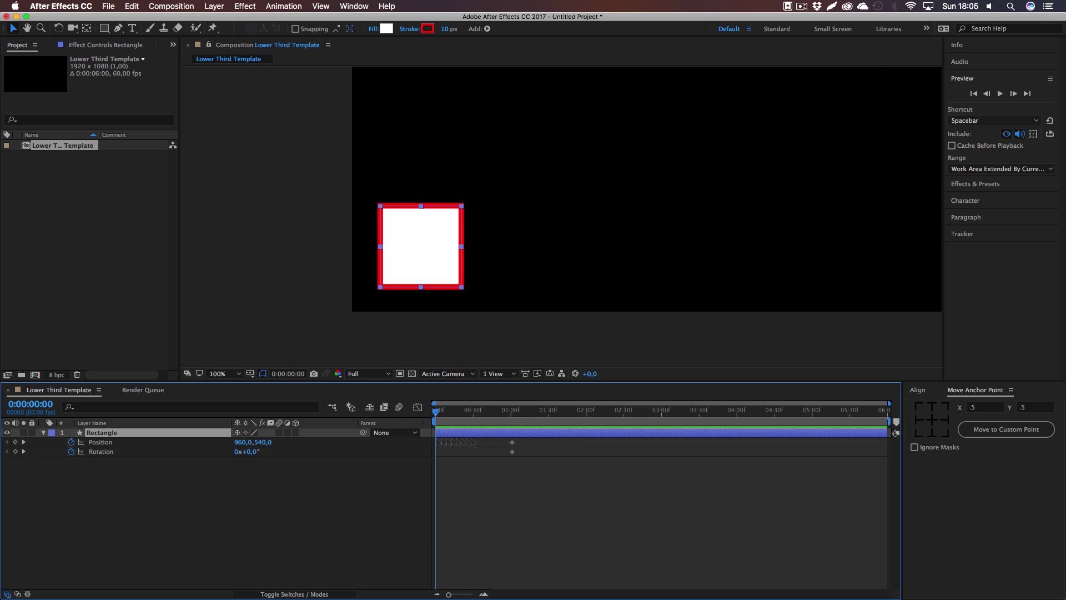
left_click(932, 420)
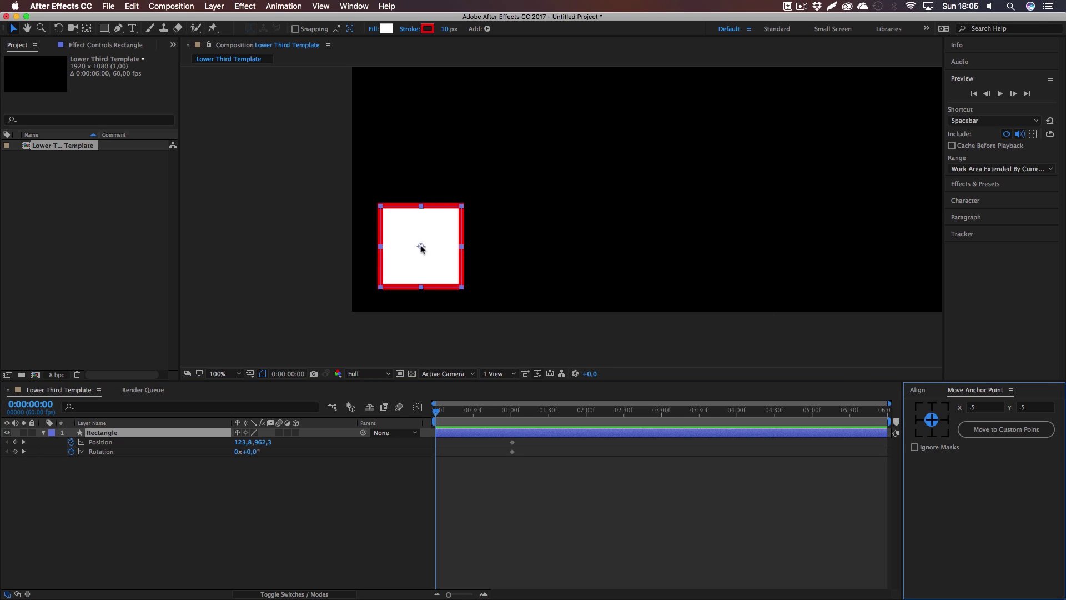
left_click(87, 29)
left_click_drag(420, 247, 512, 205)
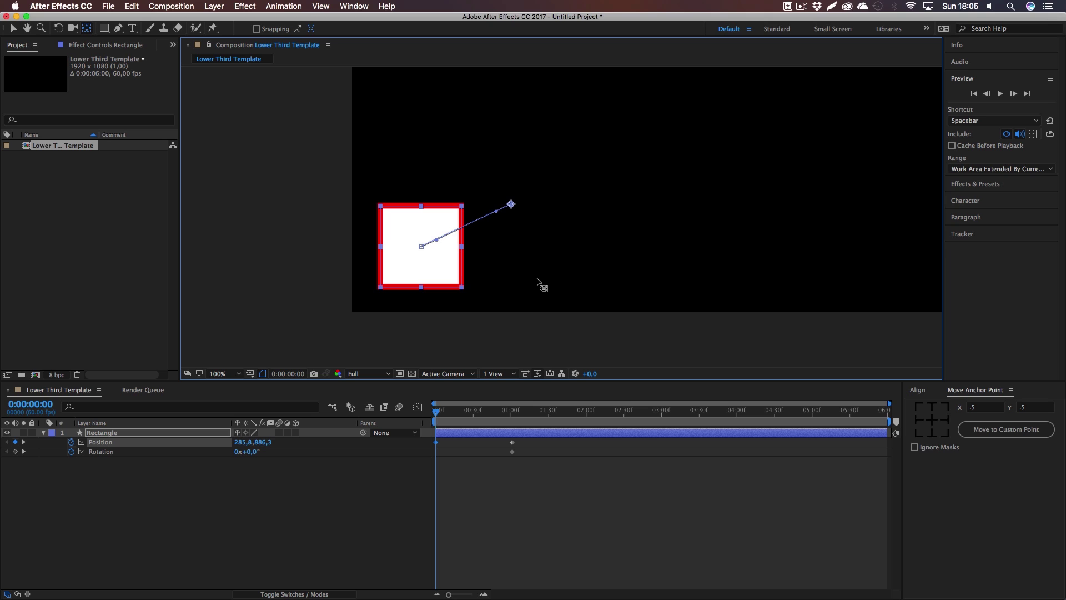
key("super+z")
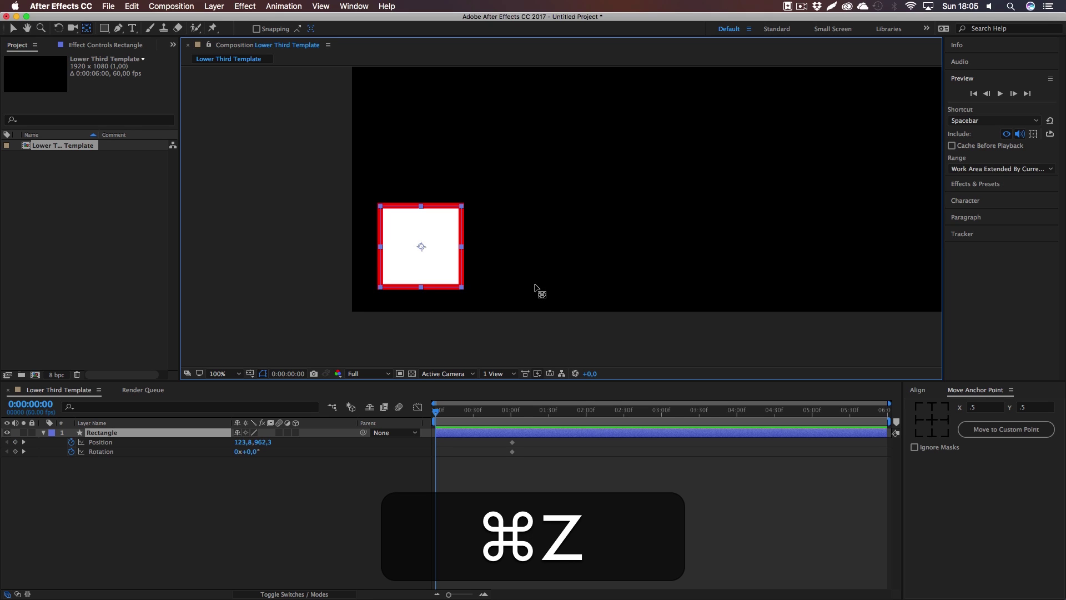
left_click(486, 481)
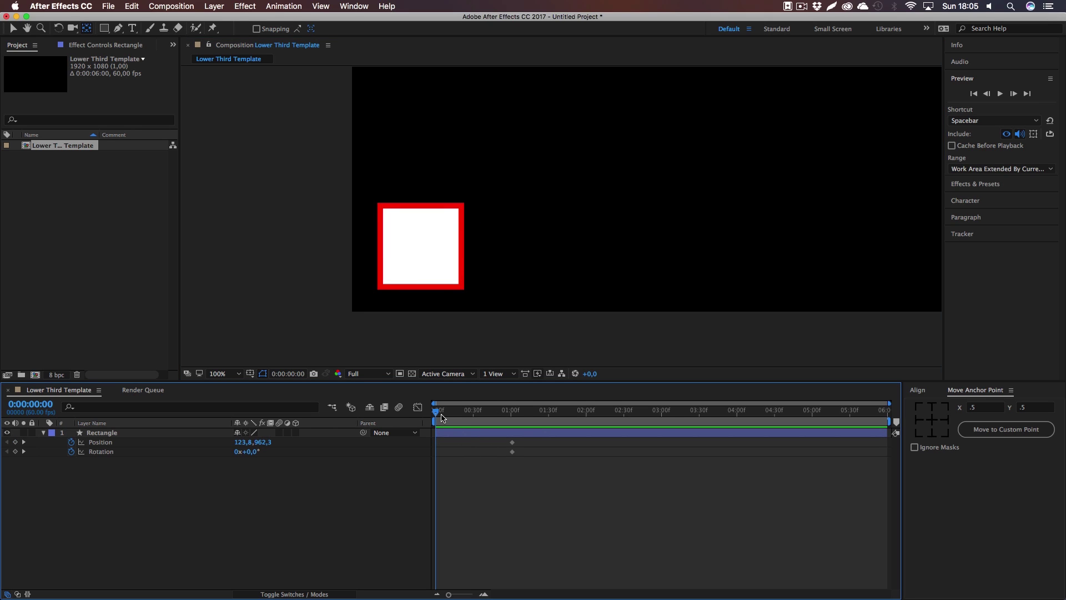
At the first frame, keyframe the Rectangle layer below the composition at Y position 1188.3 with Rotation set to 1 full revolution
left_click_drag(442, 417, 349, 465)
left_click_drag(264, 442, 352, 475)
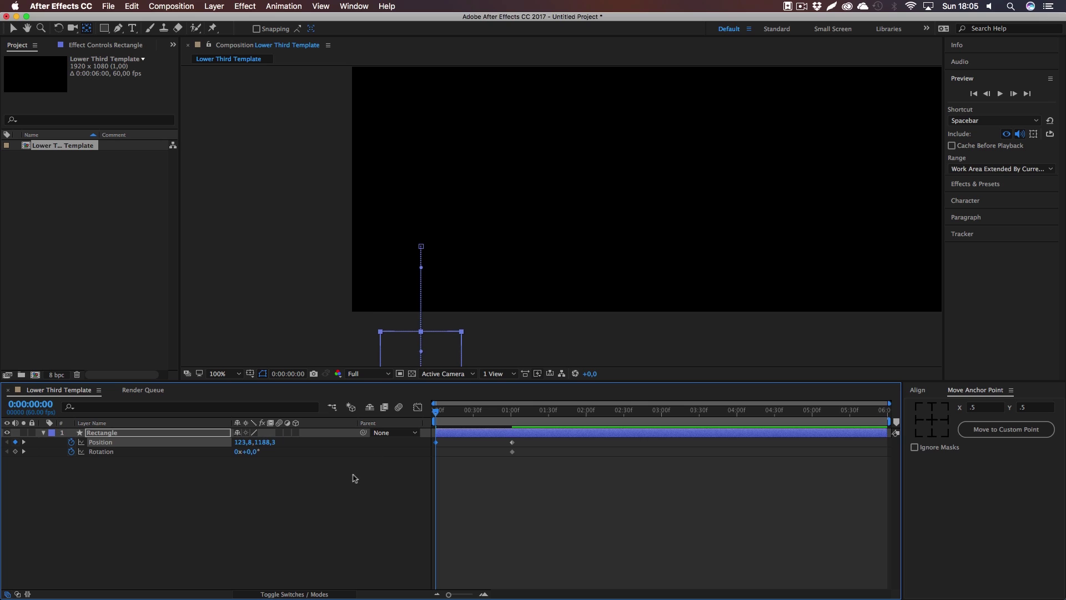
left_click(297, 467)
left_click(236, 453)
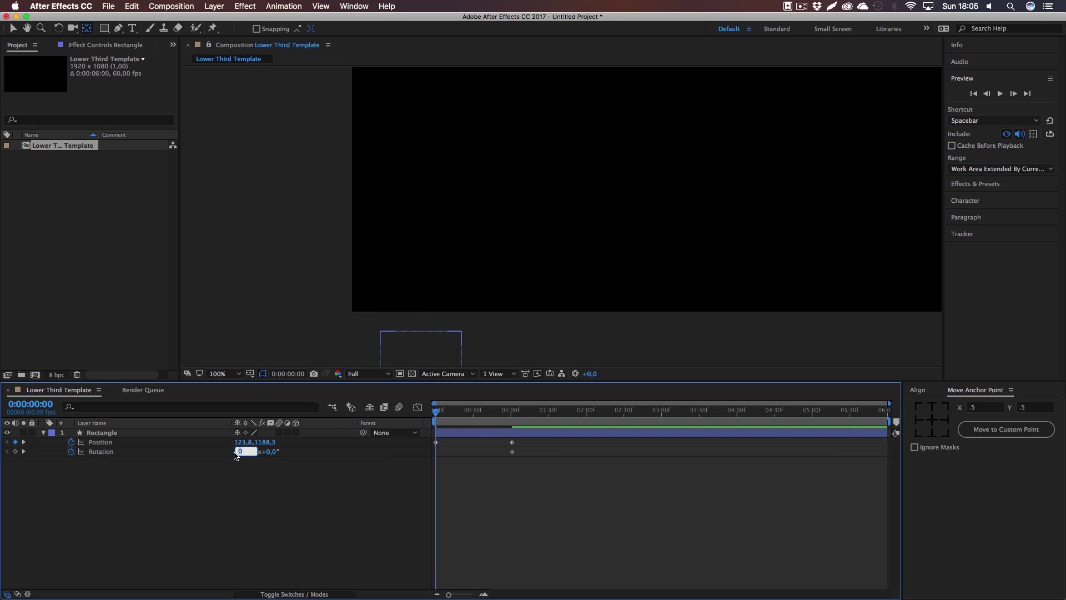
type("1")
key("Return")
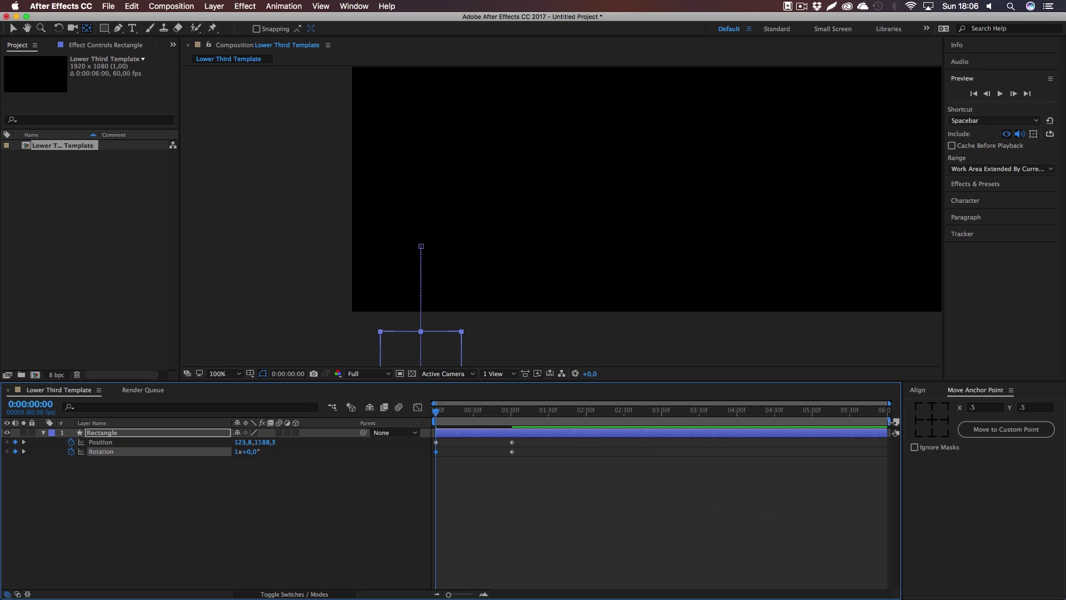
Shorten the work area to end at about 1.8 seconds and preview the square's entrance animation
left_click_drag(890, 421, 572, 421)
left_click(1000, 93)
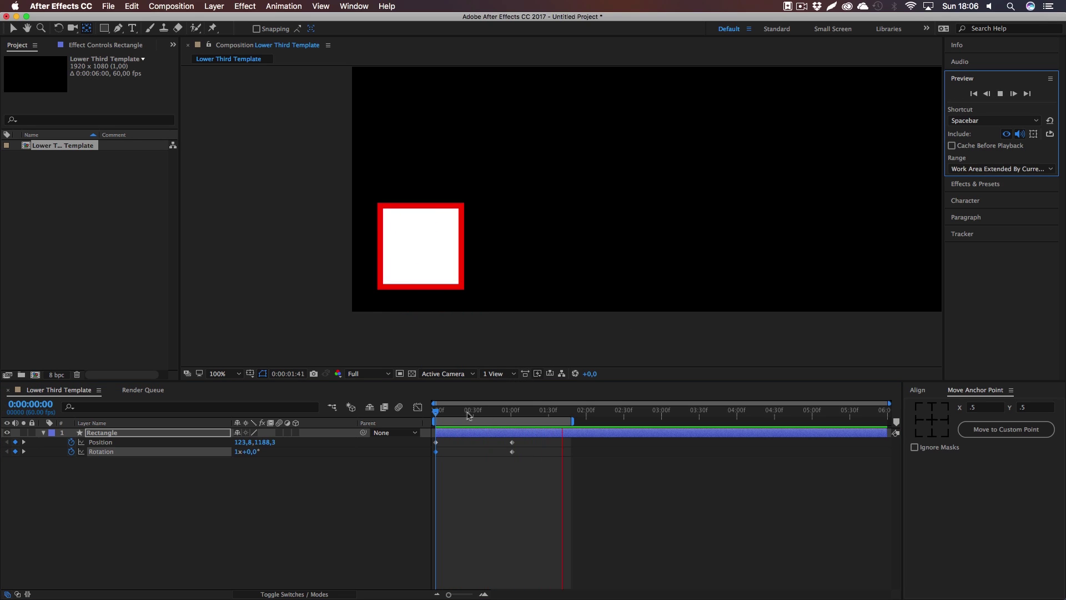
left_click(404, 418)
Set the Rectangle layer's Rotation at the first frame to 0x+180° and scrub through the entrance to 0:00:01:05
left_click(237, 452)
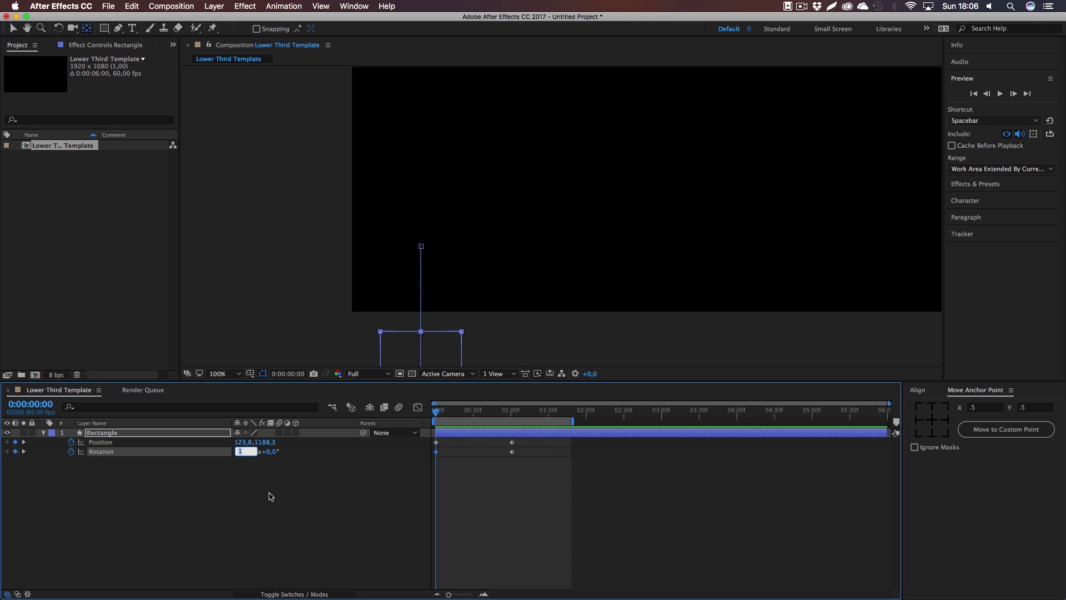
type("0,62")
key("BackSpace")
type("6")
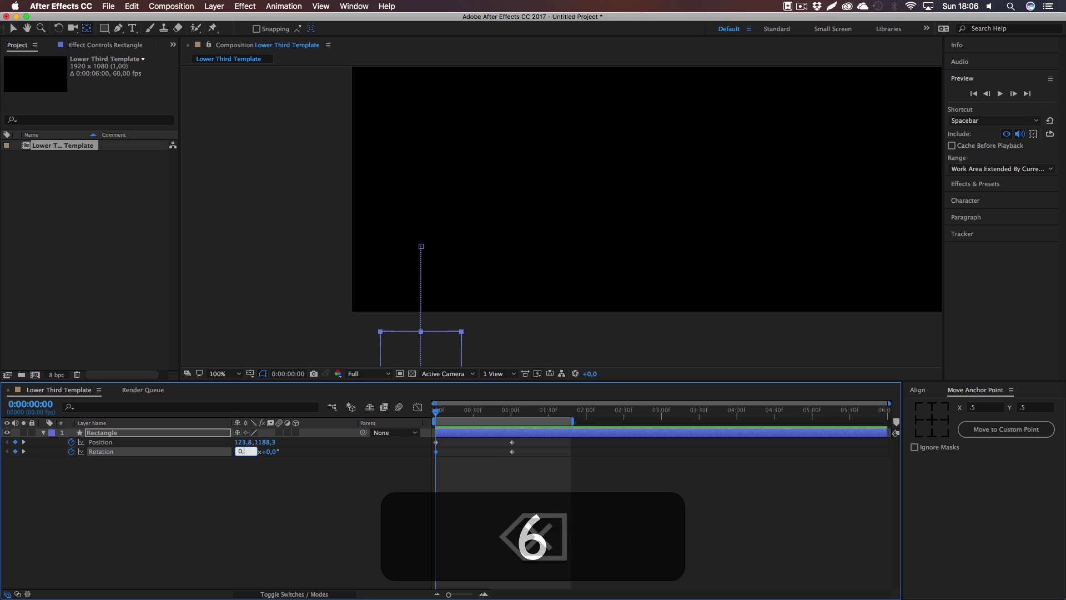
key("Return")
left_click(500, 485)
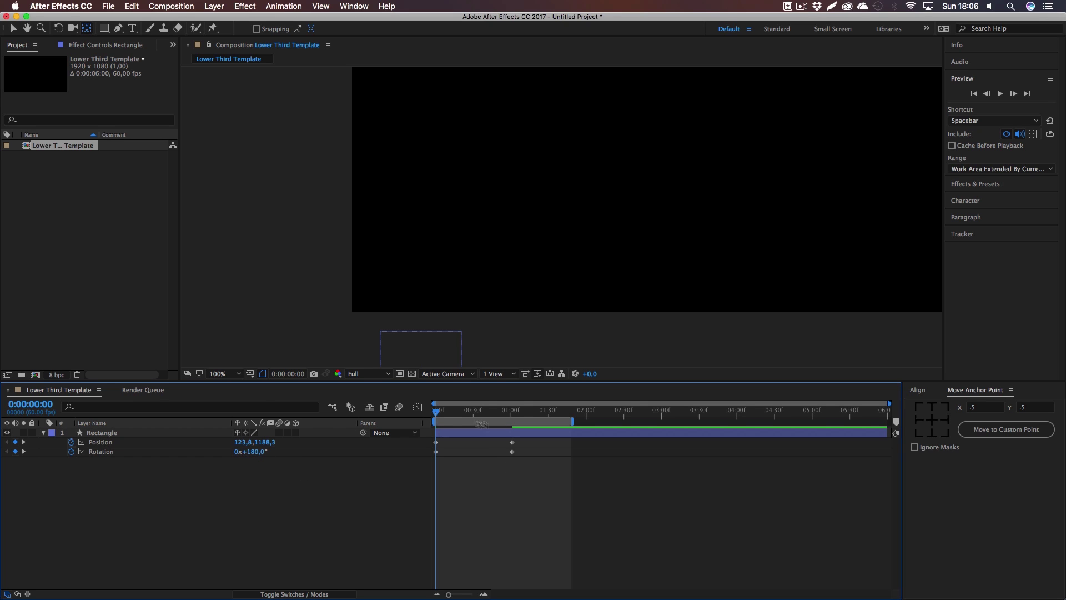
left_click_drag(453, 412, 517, 415)
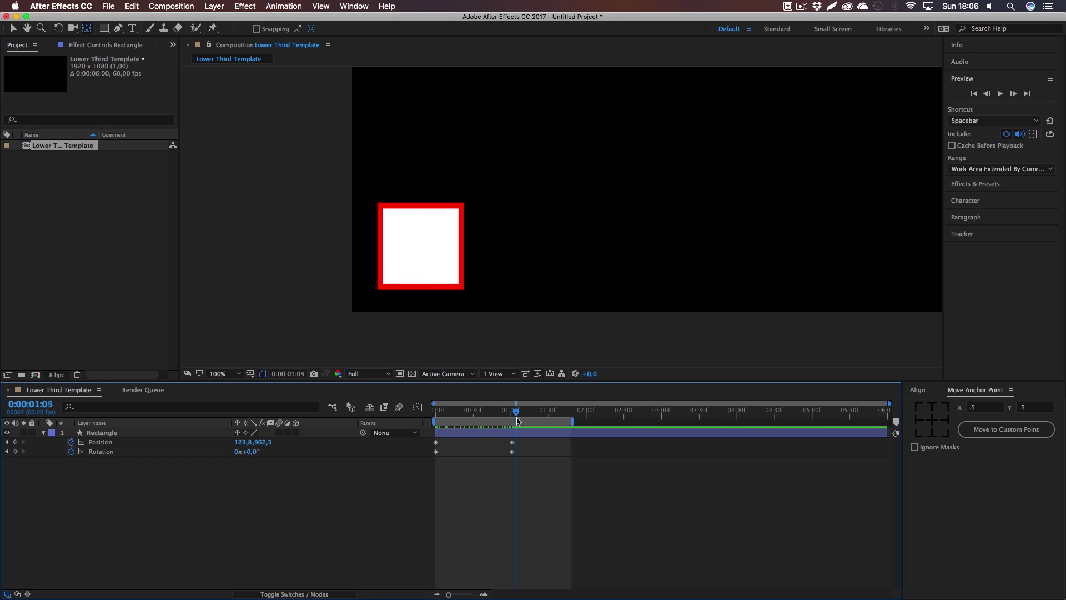
Examine the Rectangle's Position keyframes in the graph editor, comparing the speed graph with the value graph
left_click(525, 464)
left_click_drag(525, 460, 423, 440)
left_click(488, 453)
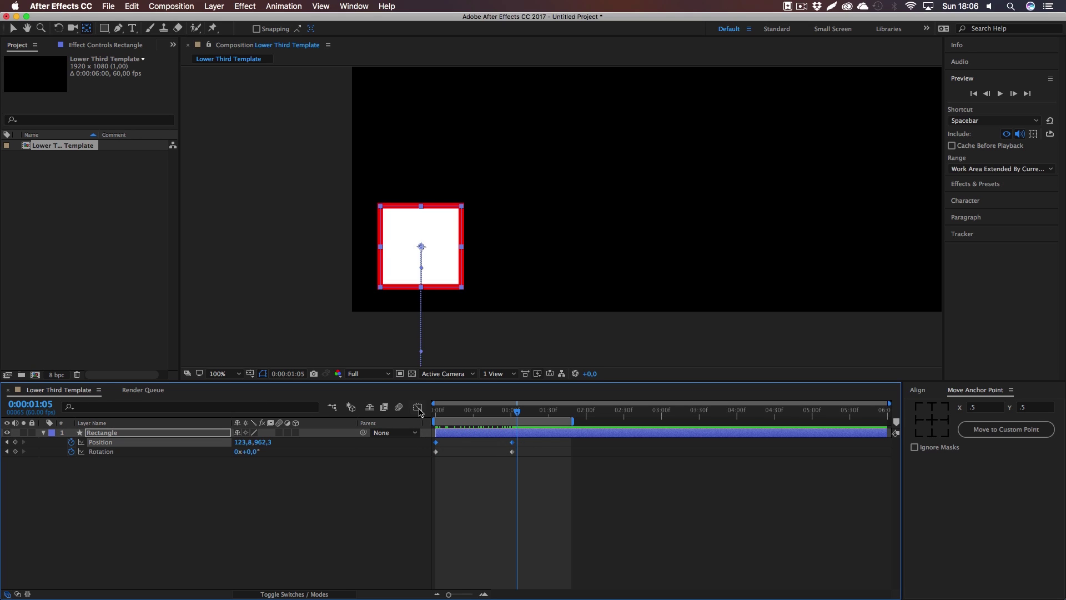
left_click(417, 408)
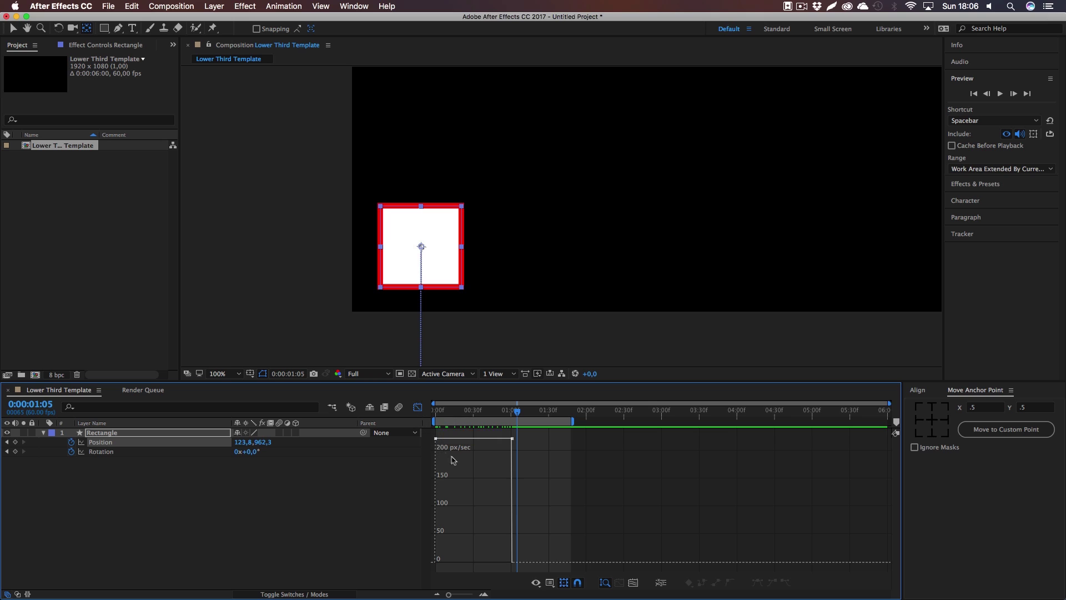
left_click(417, 408)
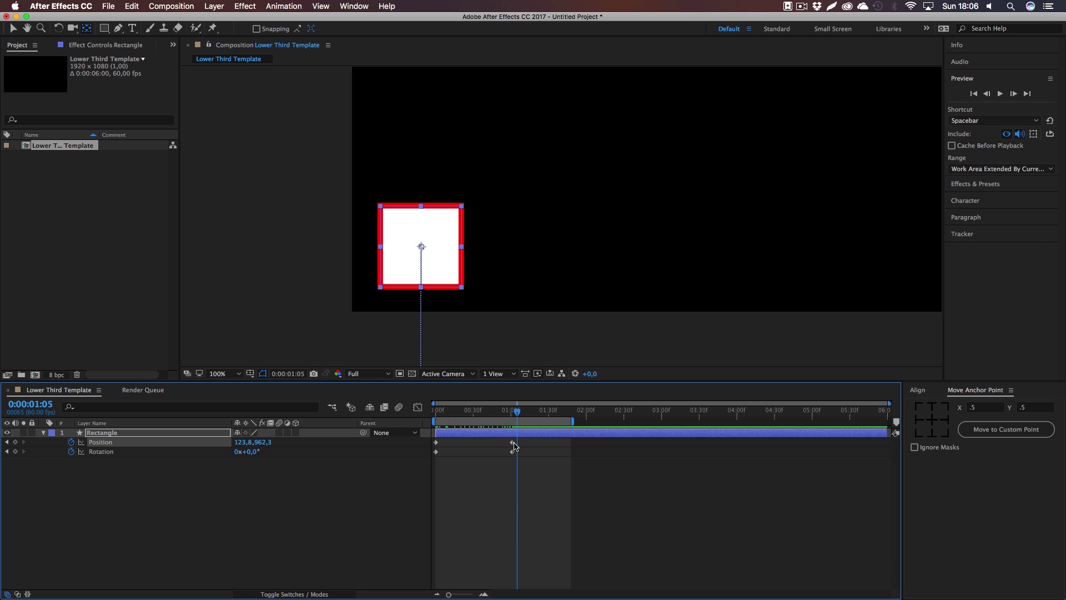
left_click(418, 407)
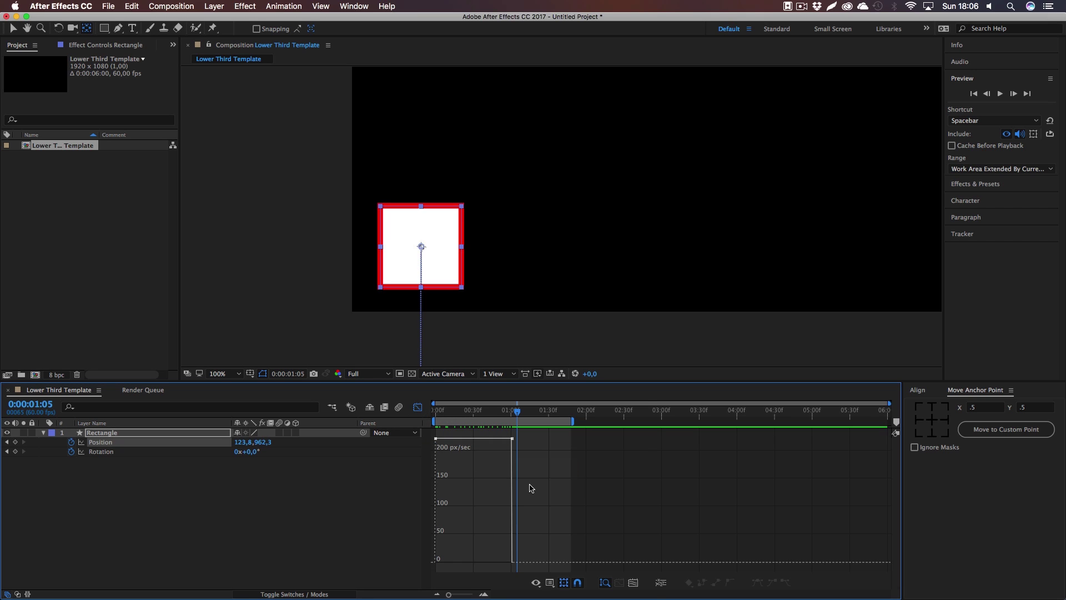
left_click(550, 582)
left_click(547, 498)
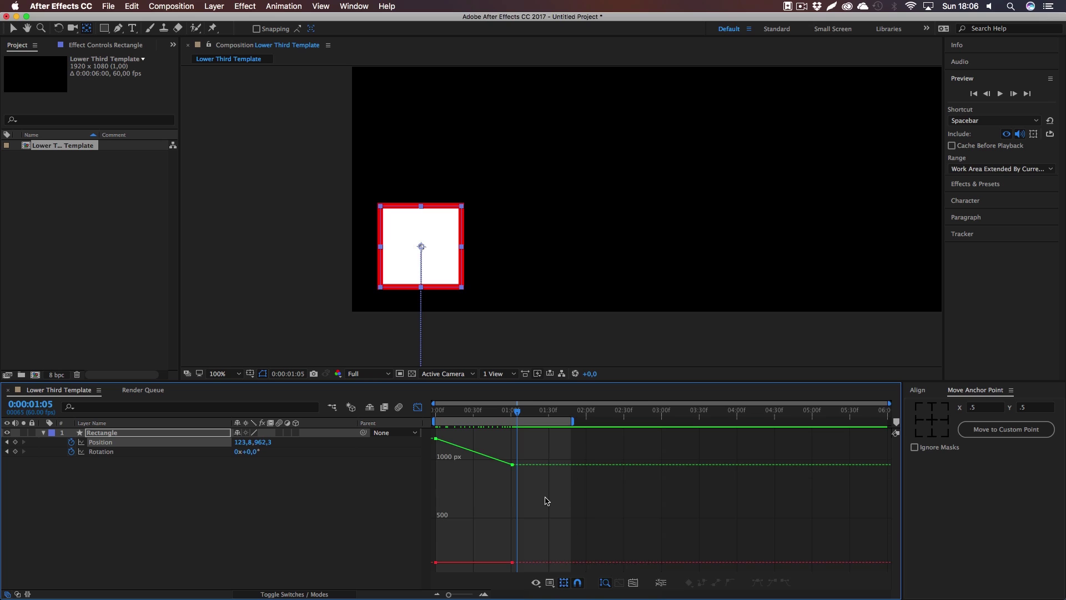
left_click(549, 582)
left_click(563, 509)
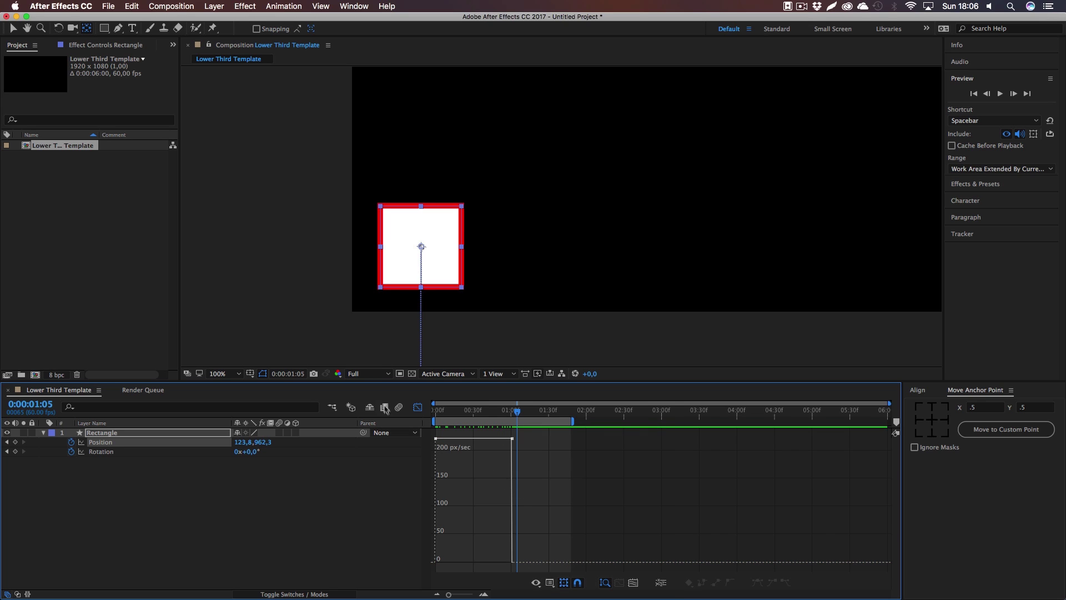
left_click(418, 408)
Apply Easy Ease to all of the Rectangle layer's Position and Rotation keyframes
left_click(509, 447)
left_click_drag(520, 454, 435, 442)
right_click(436, 442)
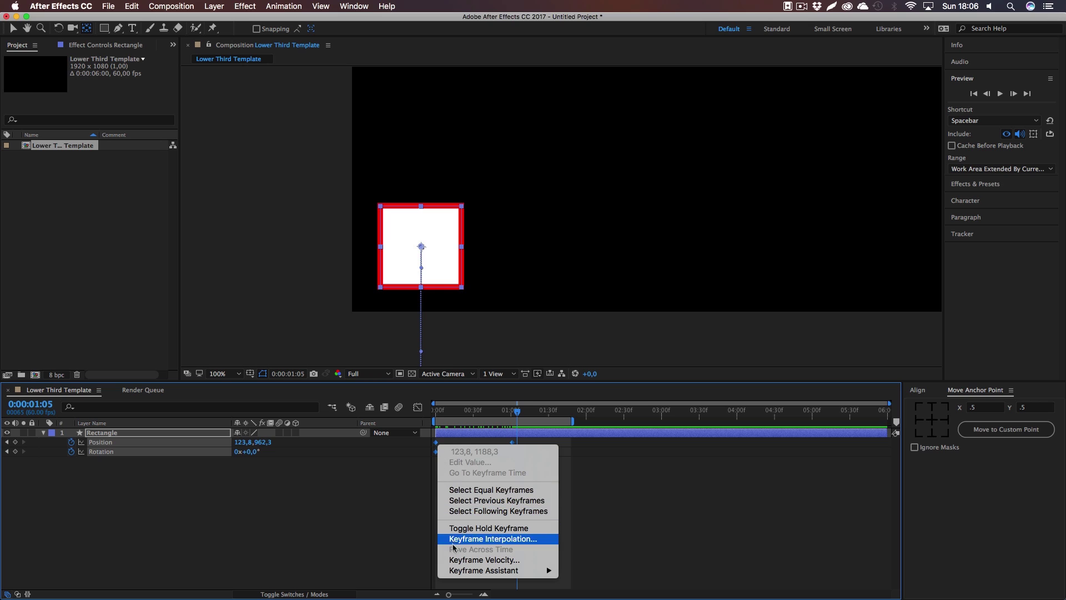
mouse_move(466, 570)
left_click(597, 525)
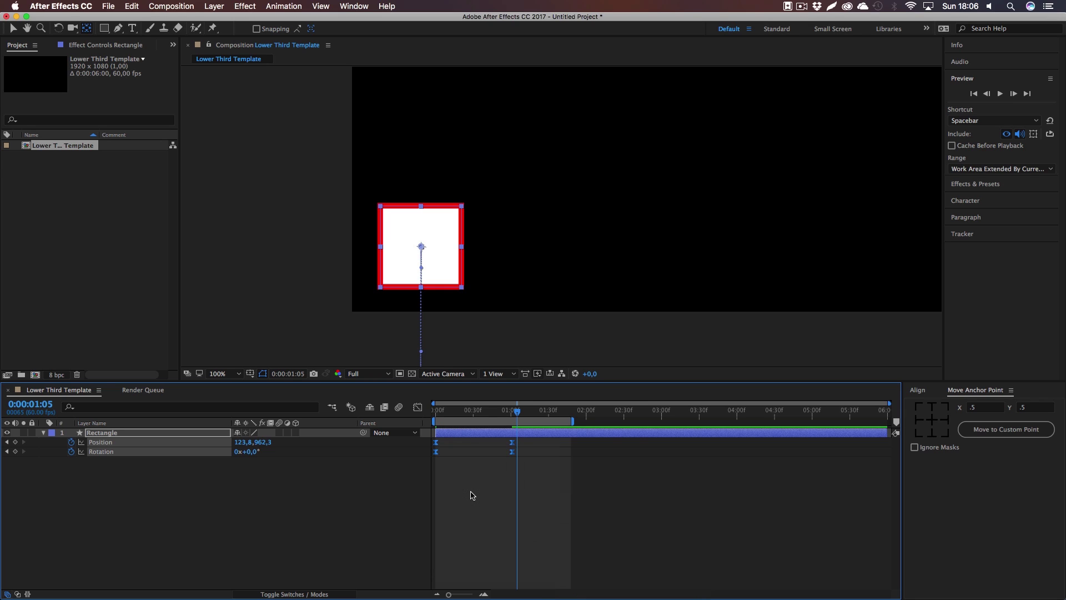
left_click(471, 495)
Reshape the Position speed curve to peak early at about 500 px/sec, with a long ease into the last keyframe
left_click(511, 443)
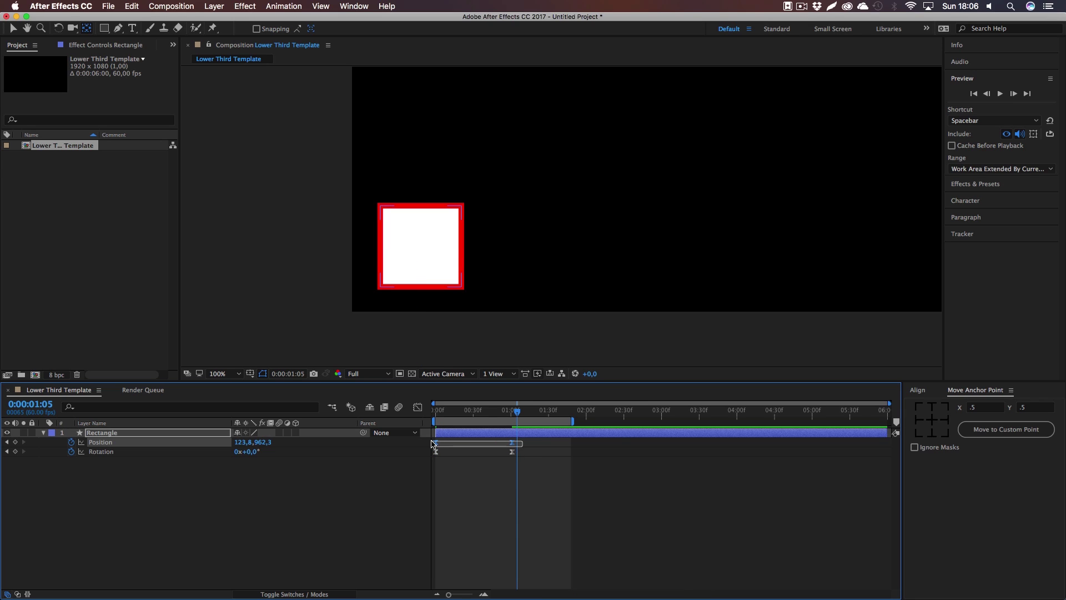
left_click(417, 406)
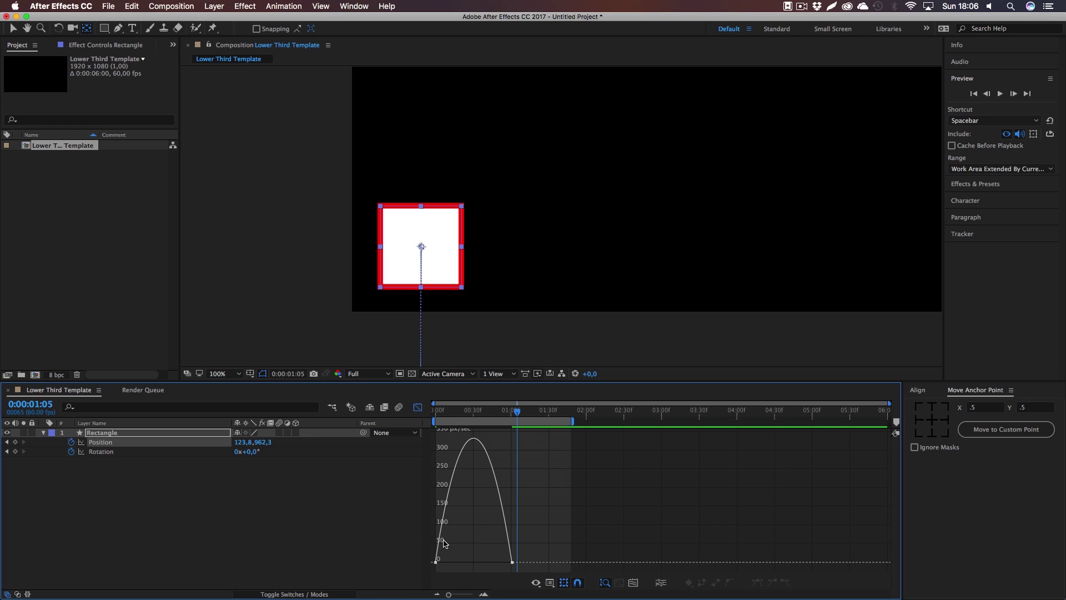
left_click(511, 562)
left_click_drag(501, 563, 484, 565)
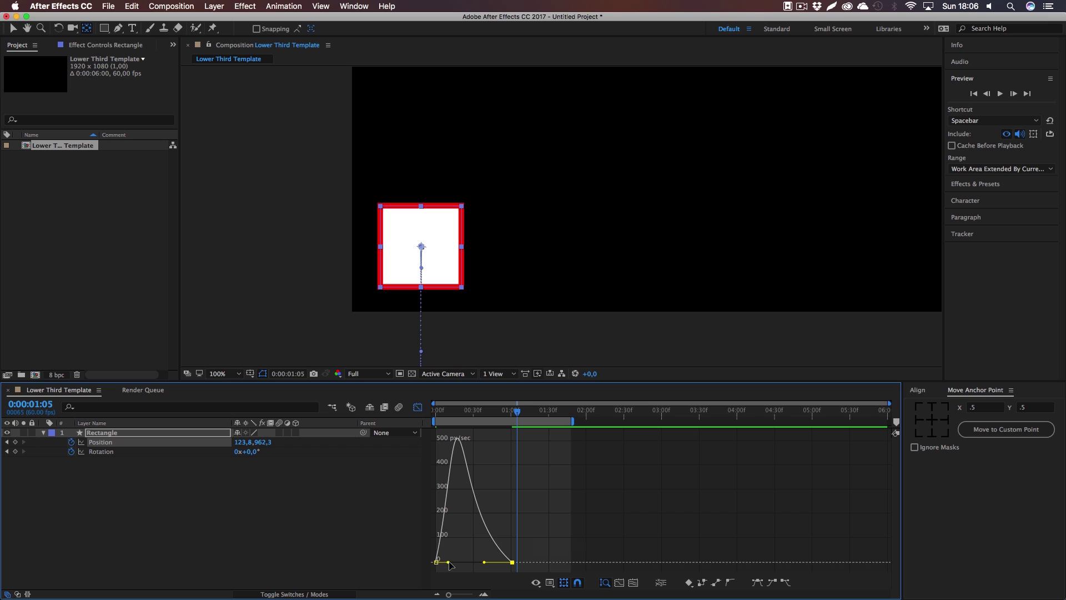
left_click(417, 407)
Lengthen the ease into the last Rotation keyframe on its speed curve and preview the square's entrance
left_click(535, 464)
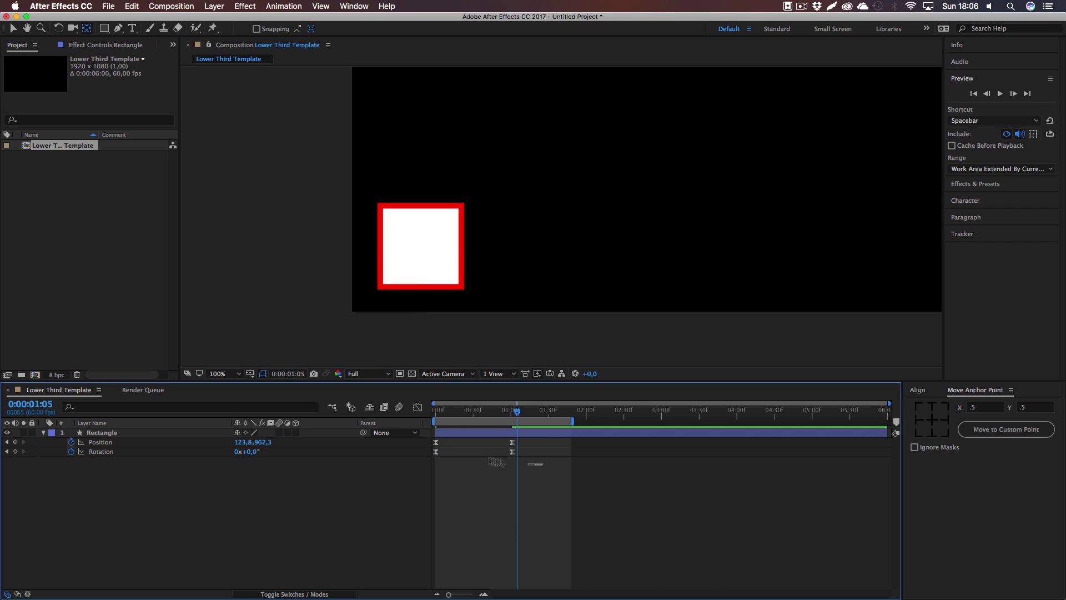
left_click_drag(496, 461, 415, 452)
left_click(417, 407)
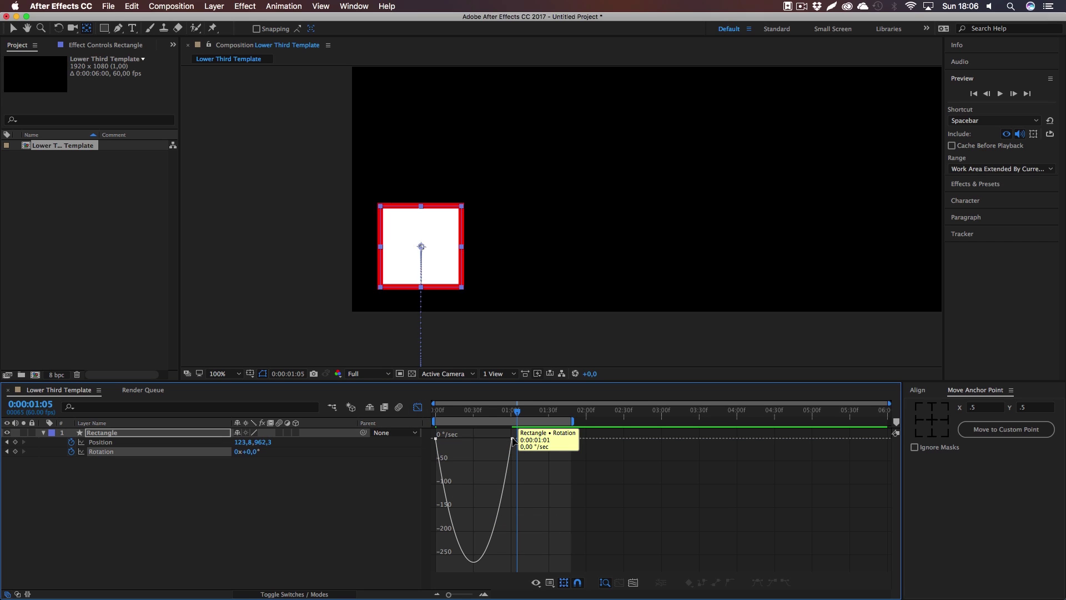
left_click_drag(499, 439, 458, 438)
left_click(418, 407)
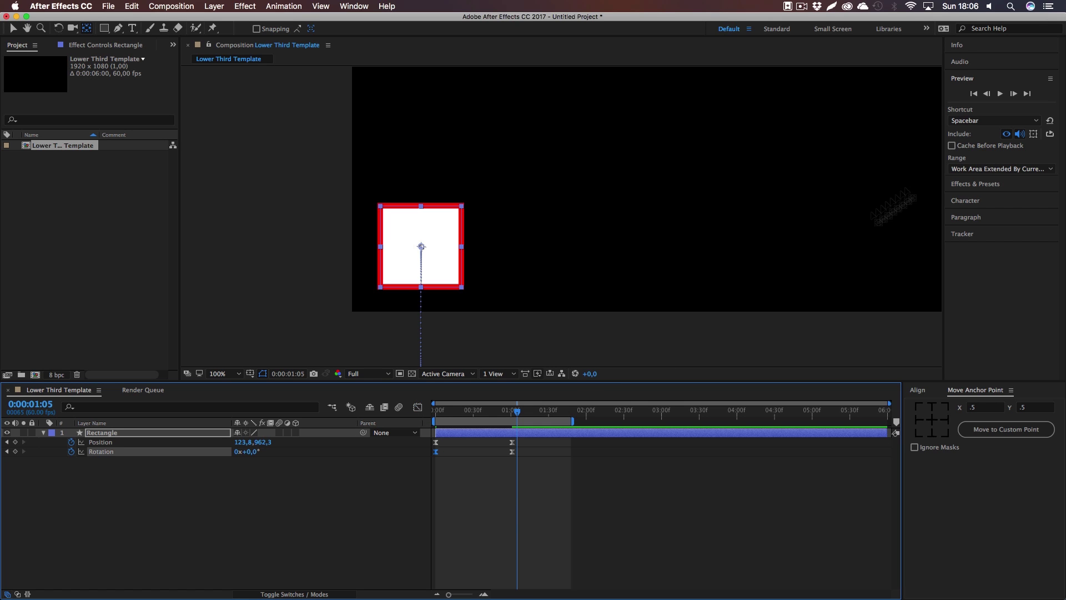
left_click(1001, 94)
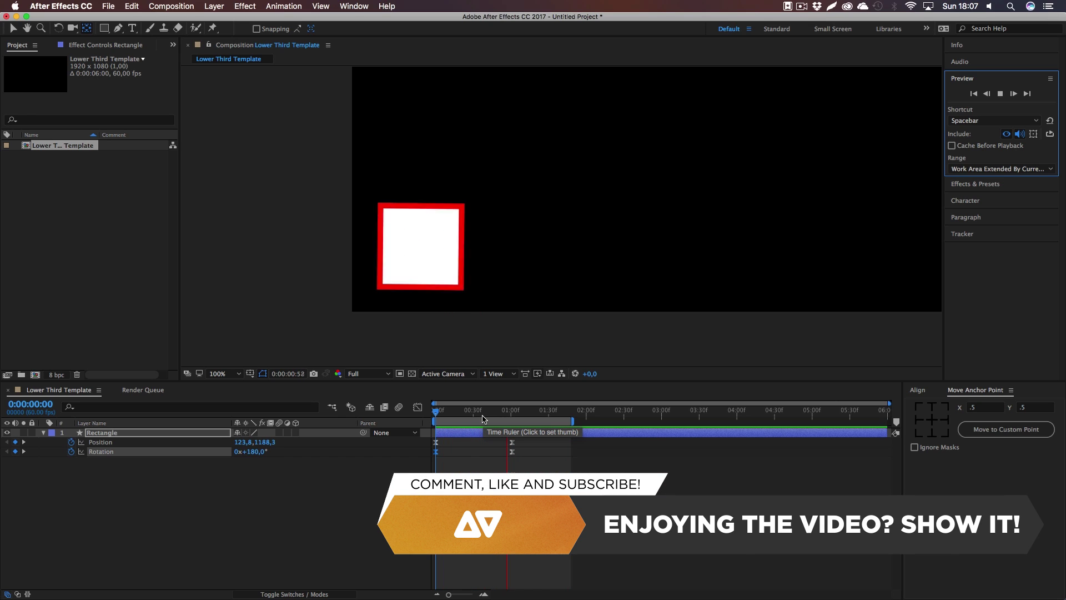
Readjust the Rotation speed curve to peak early at about 400°/sec in magnitude, and preview the entrance again
left_click(444, 412)
left_click_drag(444, 412, 485, 438)
key("shift+F3")
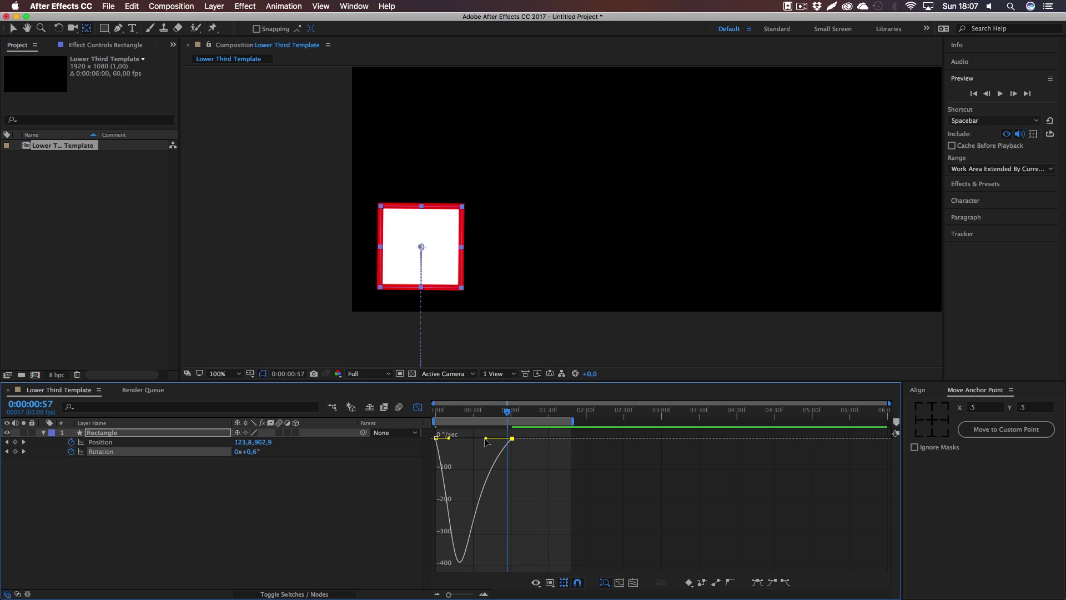
left_click(973, 93)
left_click(1000, 93)
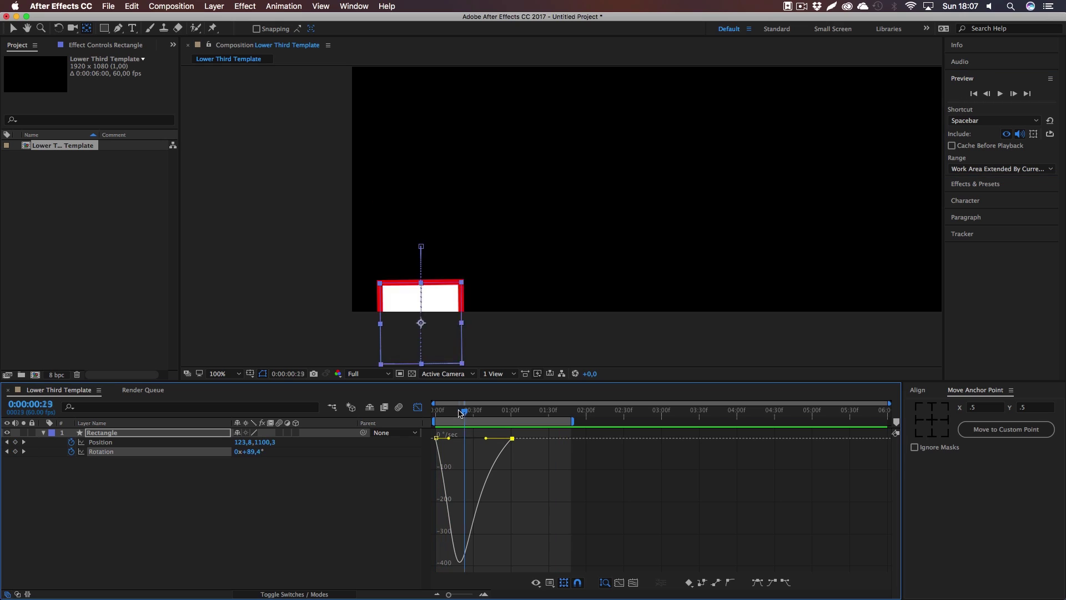
left_click(504, 495)
key("shift+F3")
Move to 0:00:01:10 and change the Rectangle layer's stroke colour to white
left_click_drag(459, 411, 527, 413)
left_click_drag(538, 232, 493, 254)
left_click(369, 265)
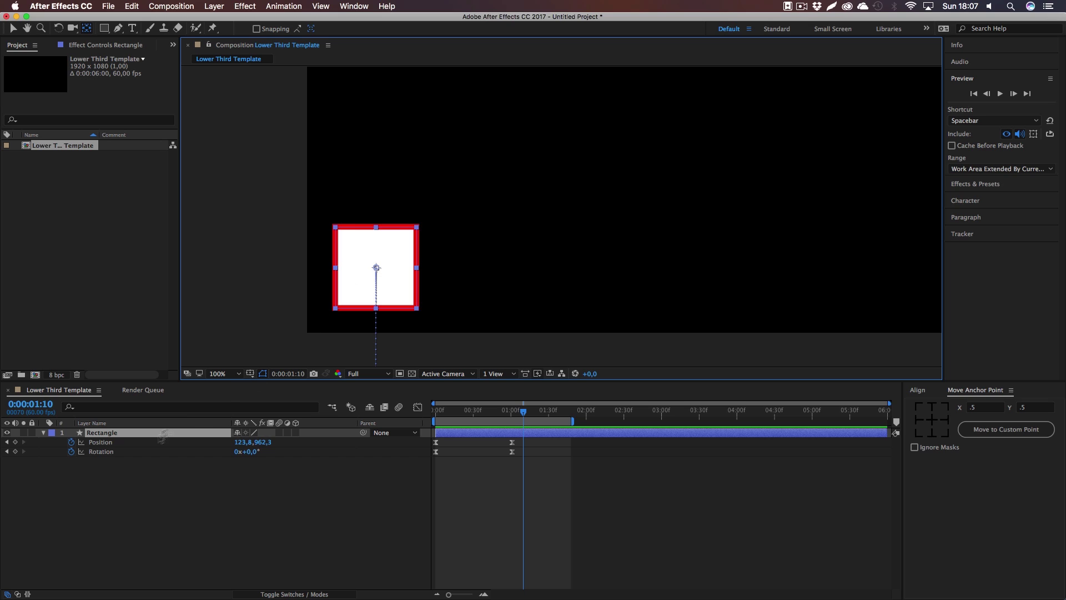
left_click(106, 435)
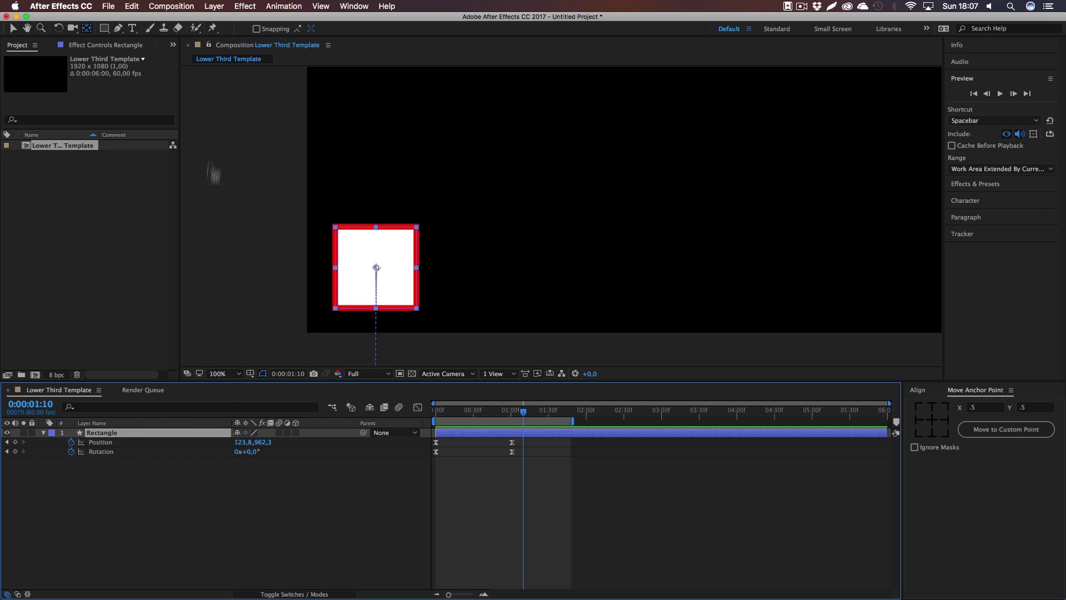
left_click(14, 28)
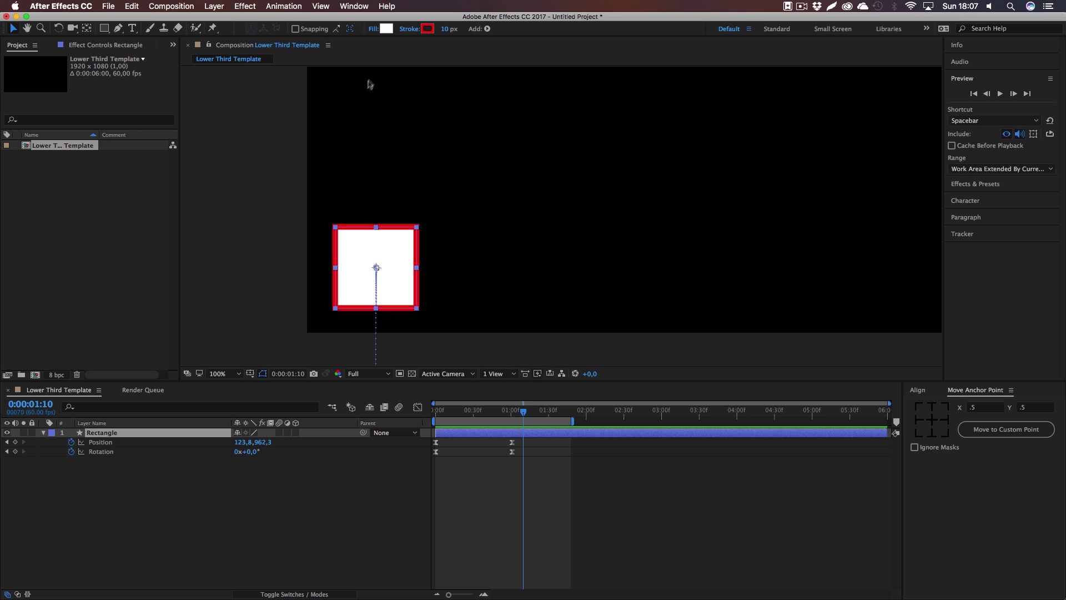
left_click(409, 30)
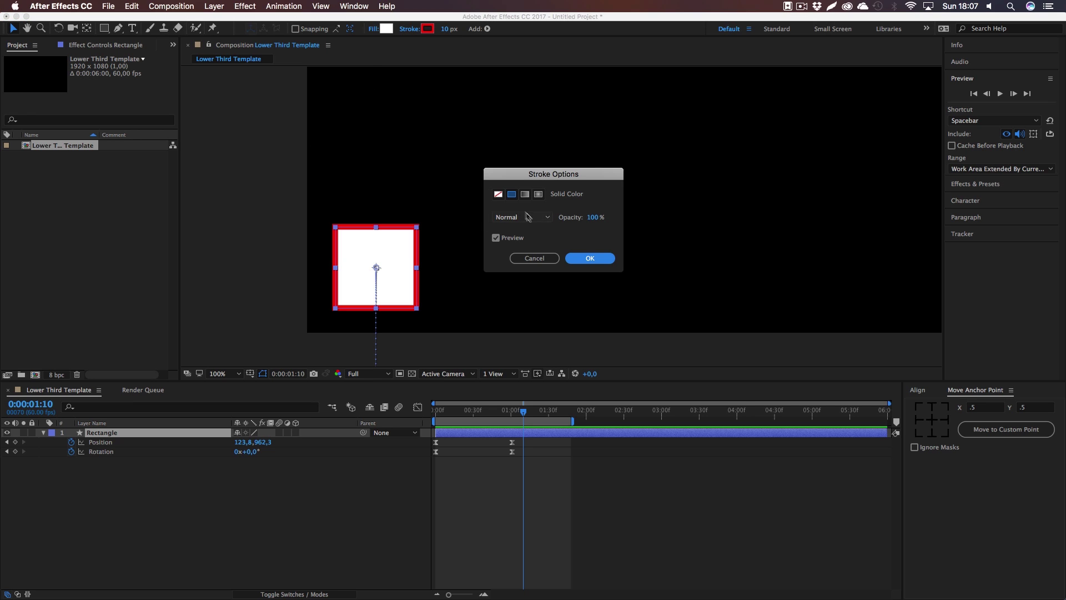
left_click(534, 259)
left_click(428, 29)
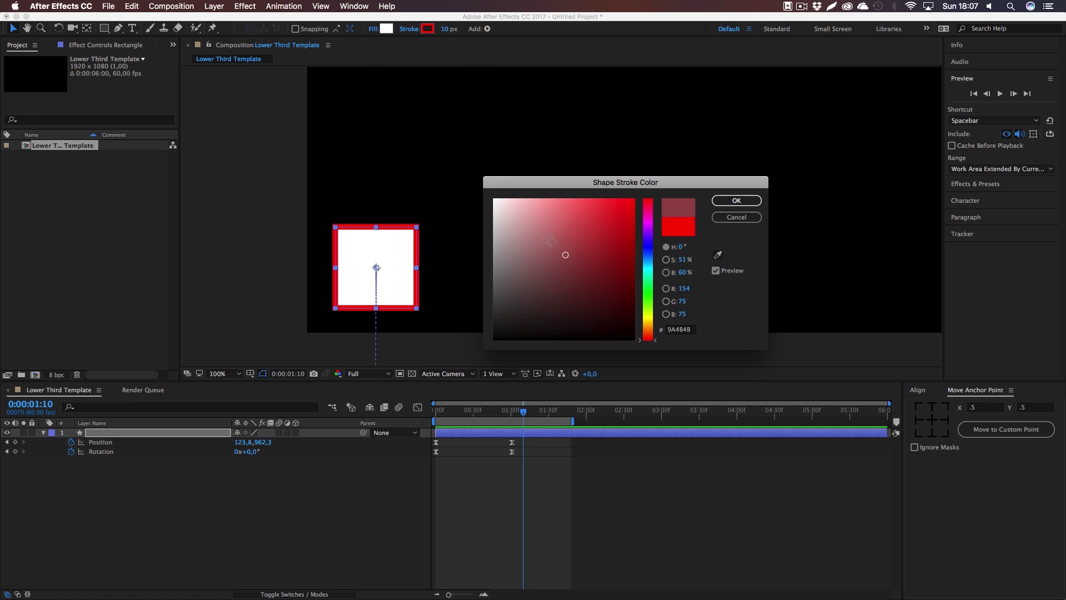
left_click_drag(564, 250, 487, 194)
left_click(737, 200)
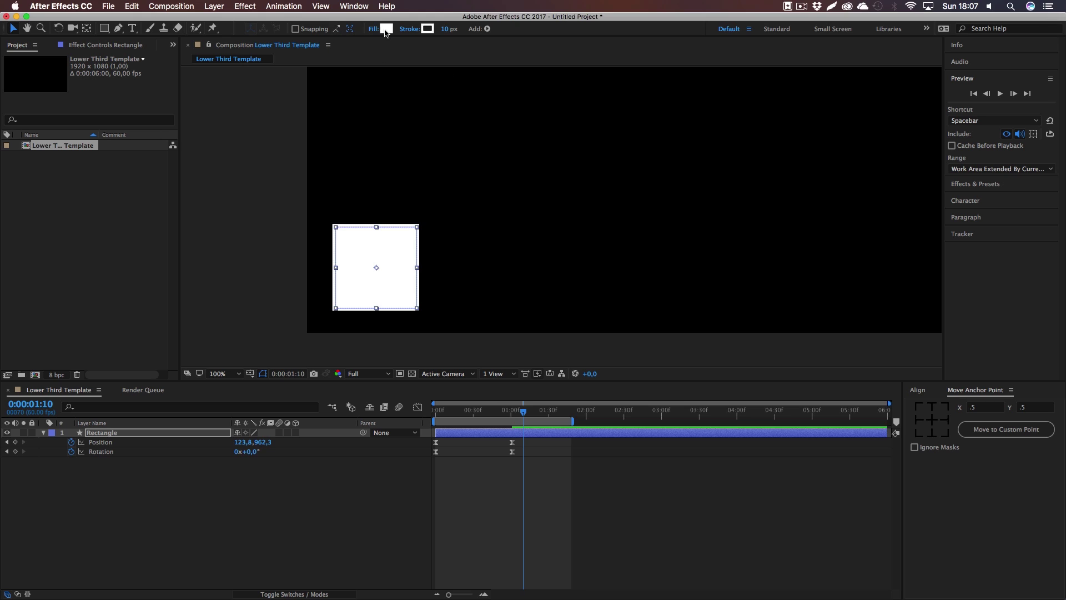
Change the Rectangle layer's fill to a muted blue and collapse the layer's properties
left_click(386, 28)
left_click_drag(608, 260, 584, 262)
left_click_drag(650, 262, 651, 260)
left_click(725, 202)
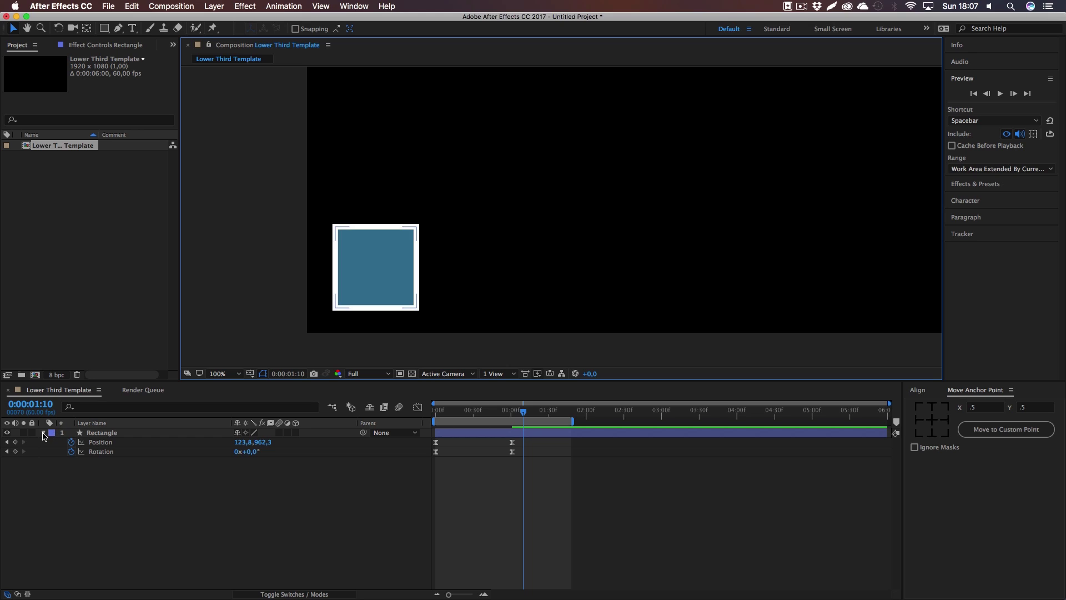
left_click(43, 433)
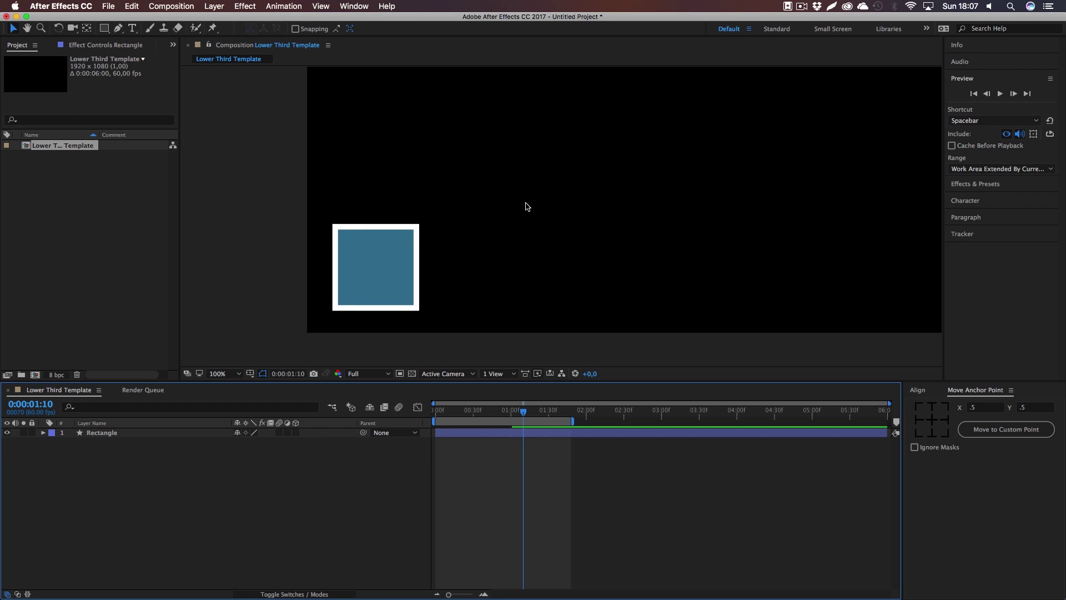
key("super+t")
left_click(486, 172)
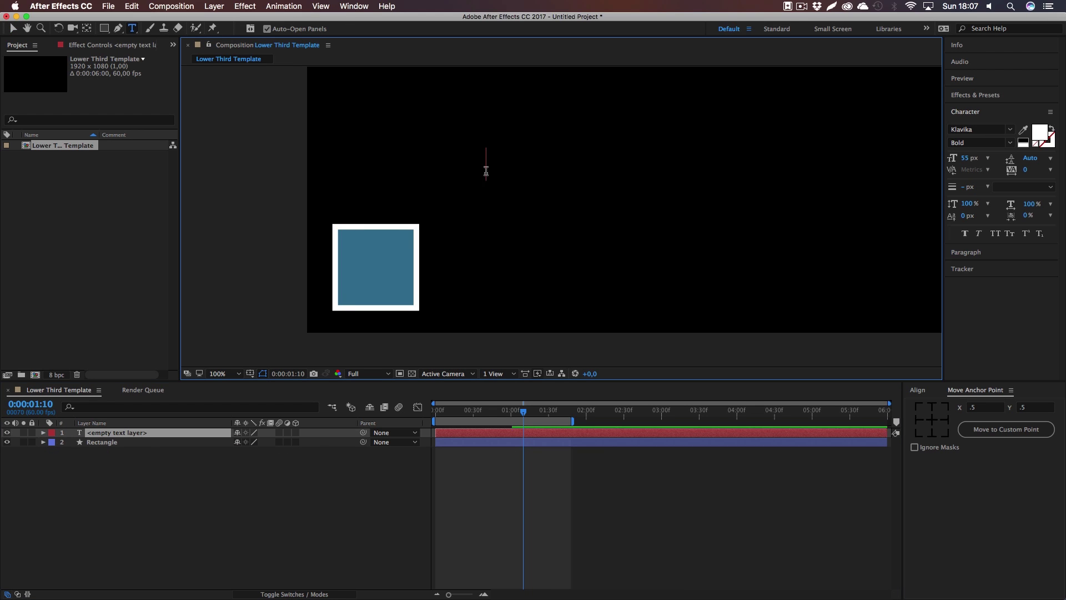
type("FOLLO")
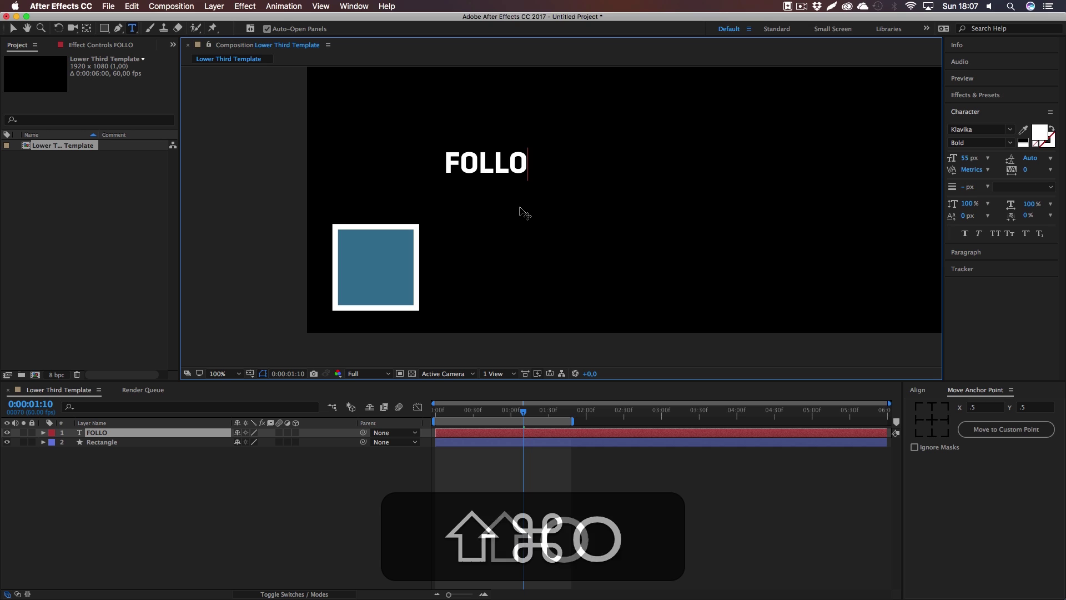
key("shift+super+a")
type("@ARMAGANVIDEOS")
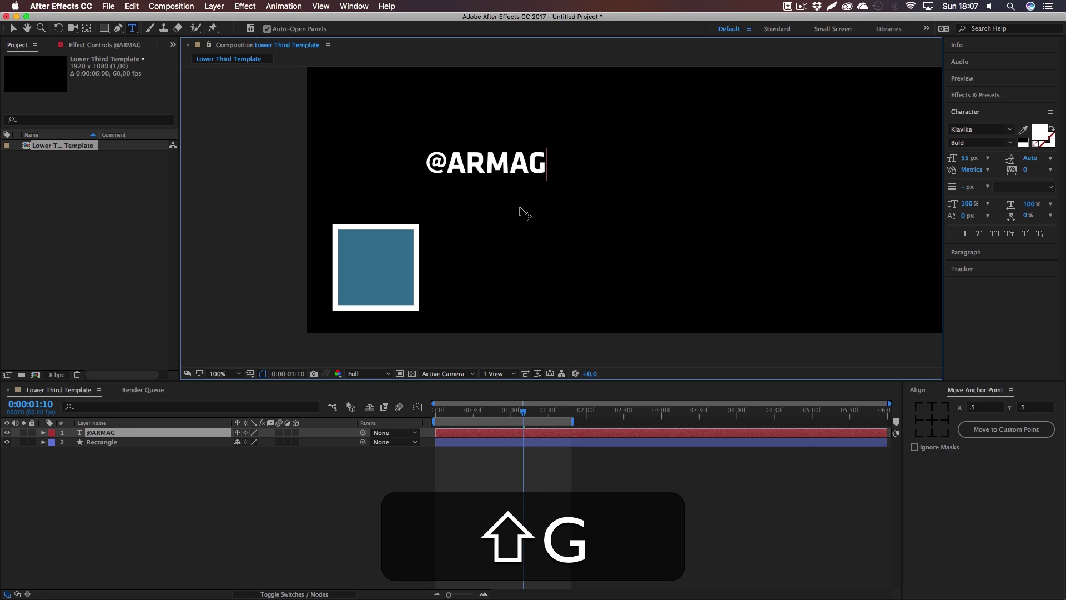
left_click(13, 28)
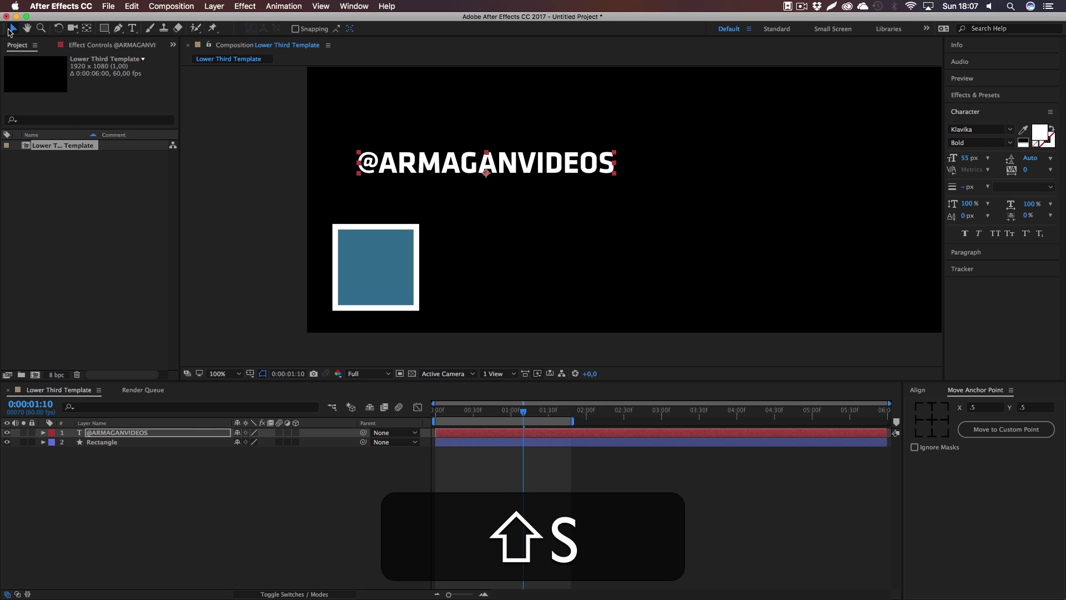
left_click_drag(425, 168, 499, 261)
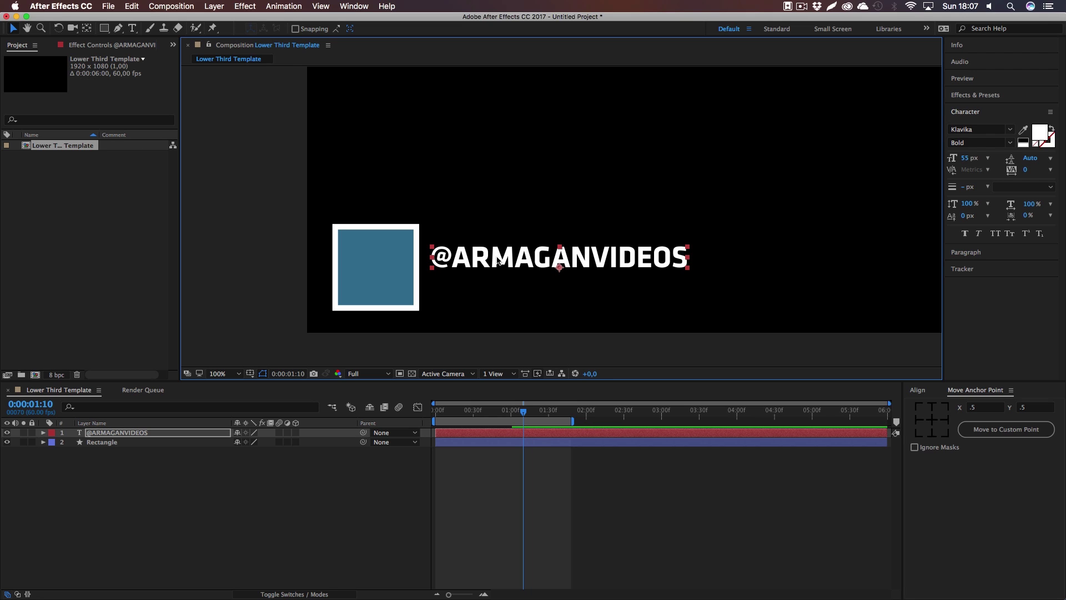
key("super+c")
key("super+v")
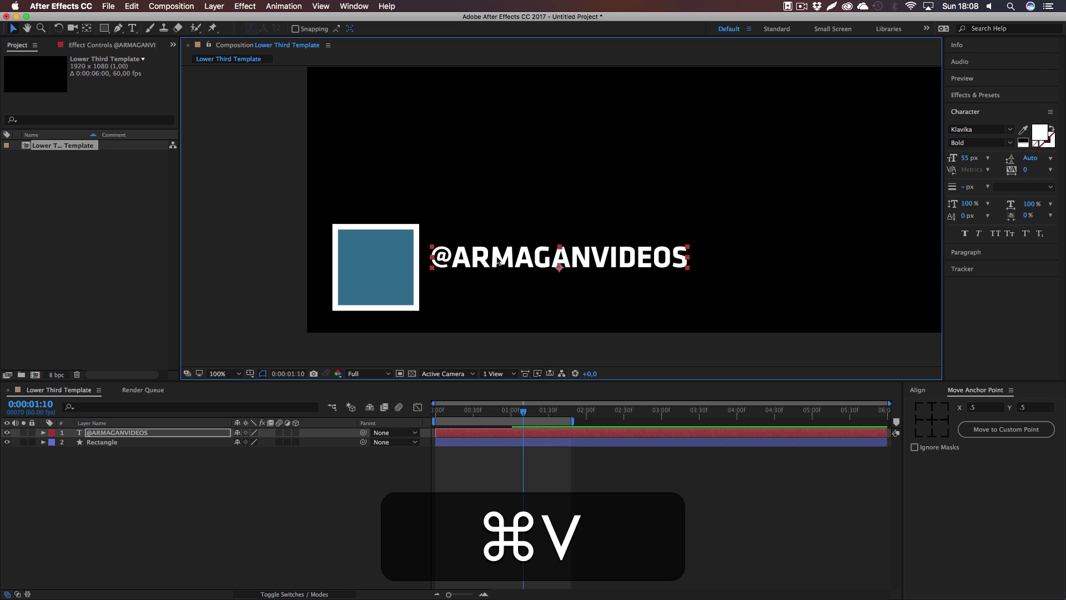
Duplicate the username text layer and place the copy directly below the original line
left_click(156, 491)
left_click(115, 432)
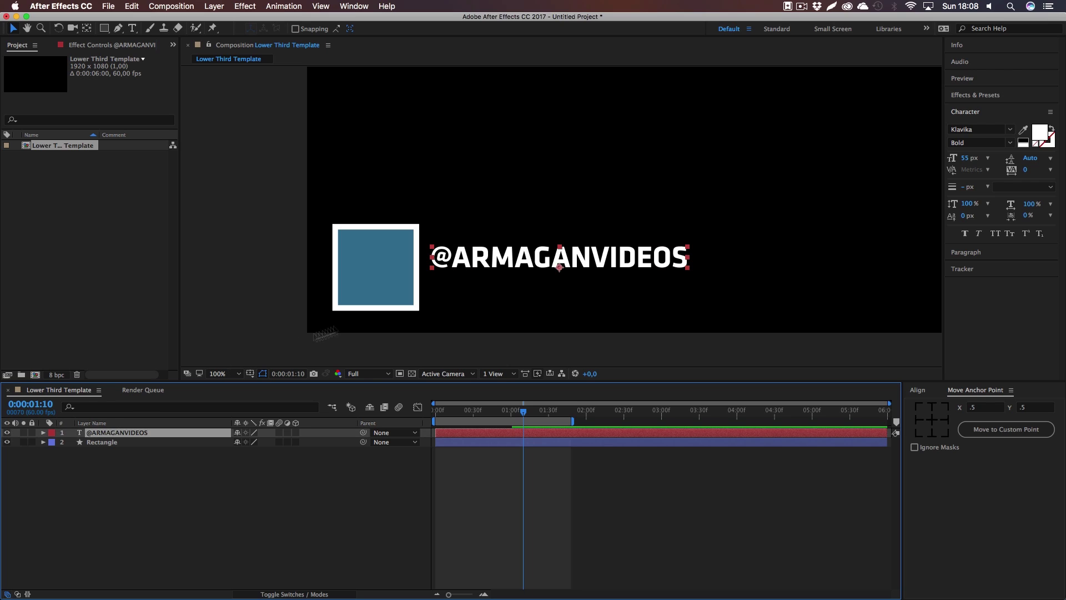
key("super+c")
key("super+v")
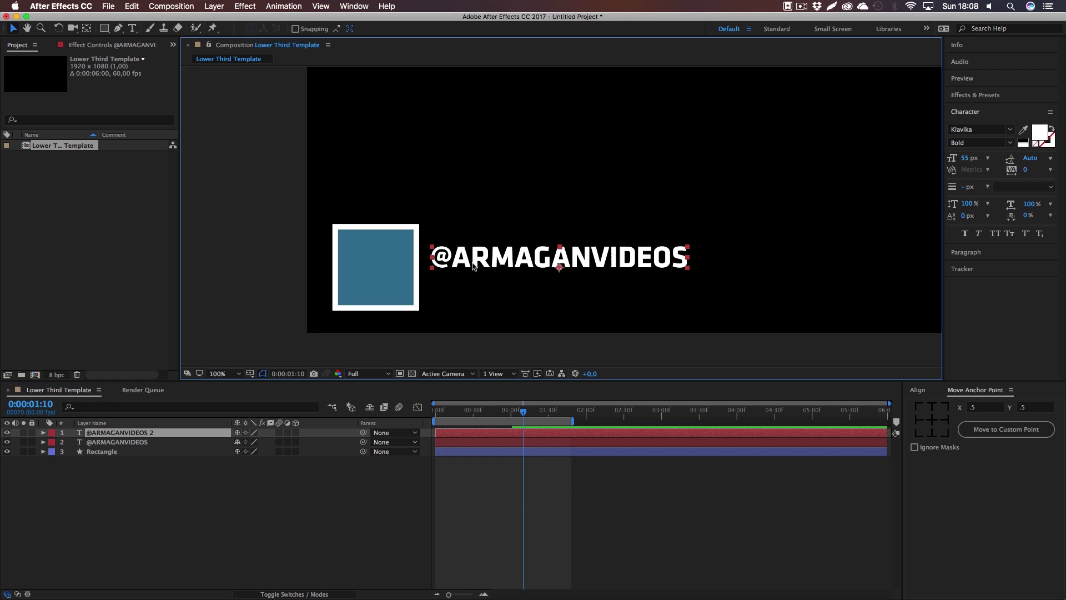
left_click_drag(472, 262, 473, 292)
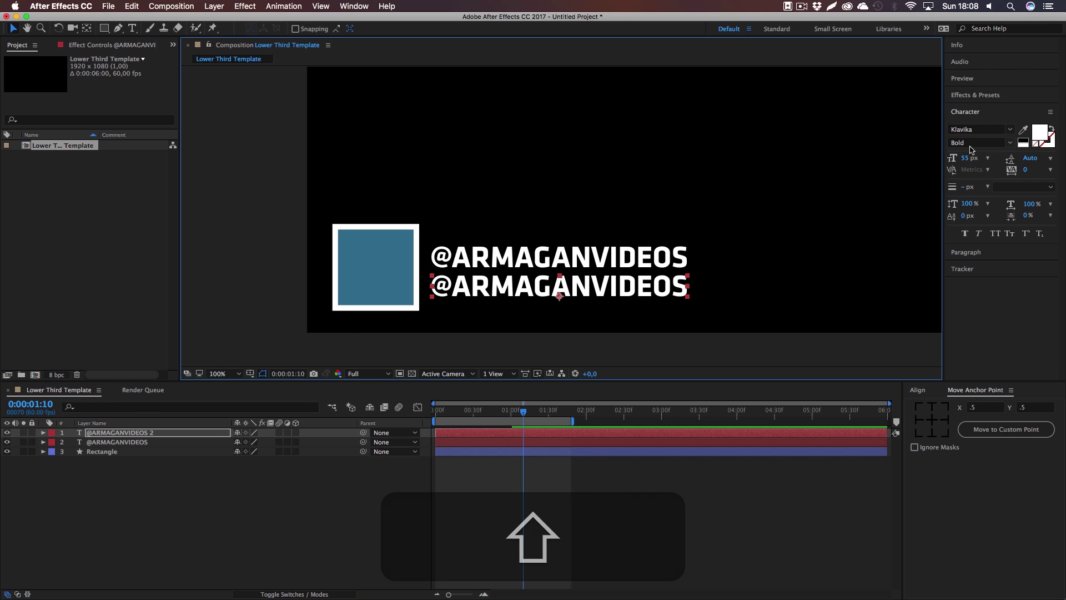
Change the font of the lower username text copy to Klavika Light
left_click(995, 129)
type("kli")
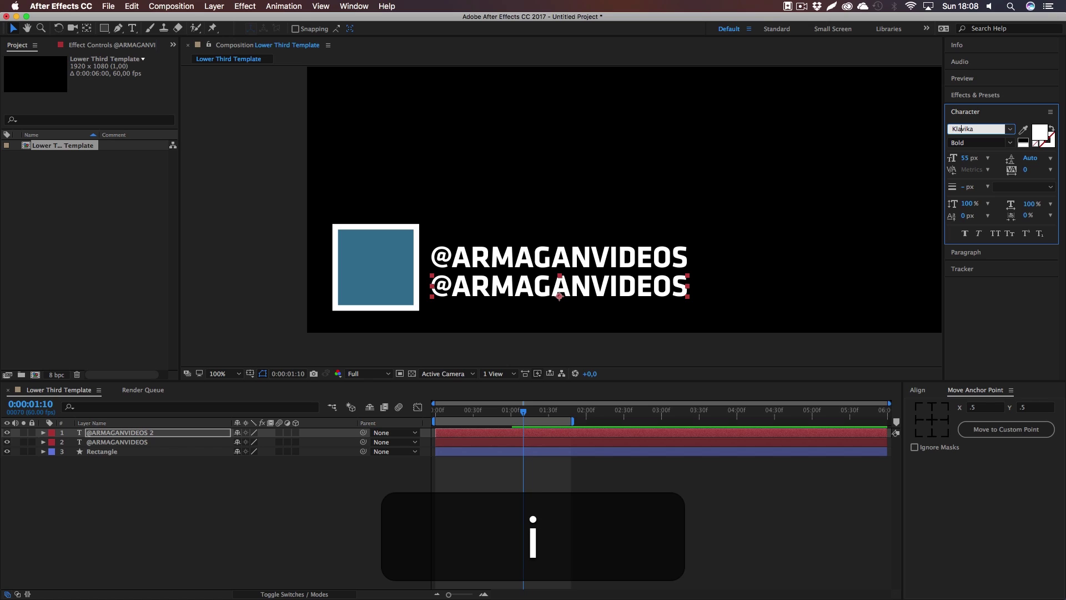
key("BackSpace")
type("avika")
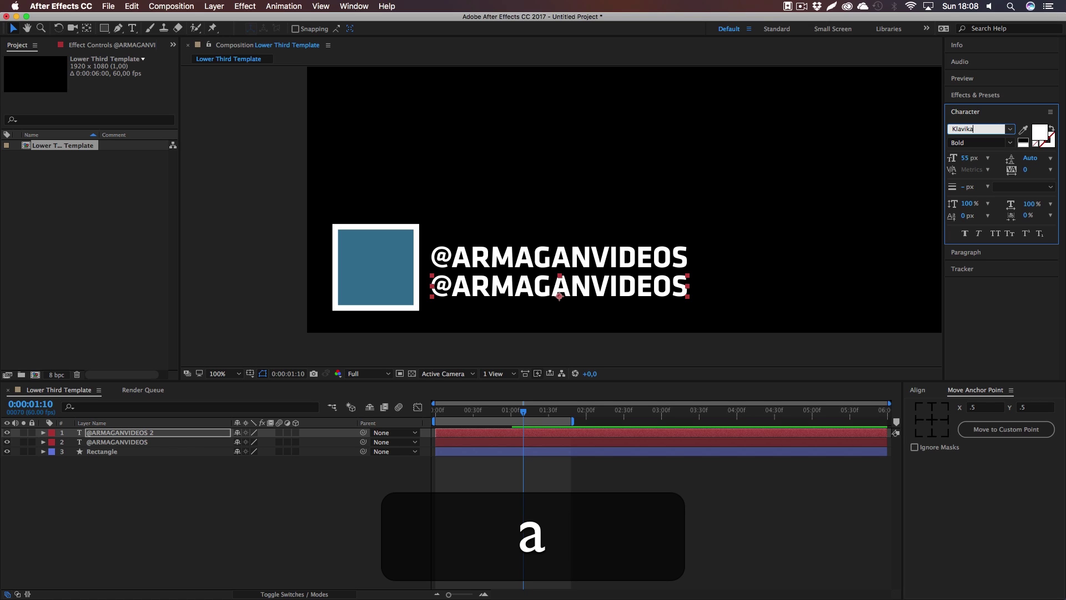
left_click(1011, 131)
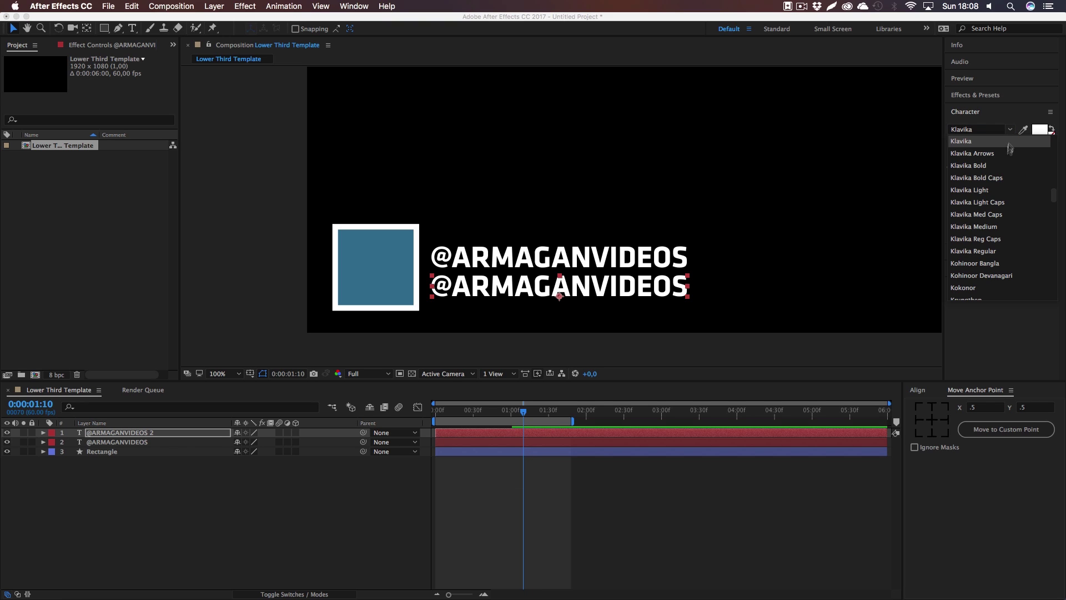
left_click(977, 190)
Set the lower text line's tracking to 80 and its font size to 31 px
left_click(1027, 170)
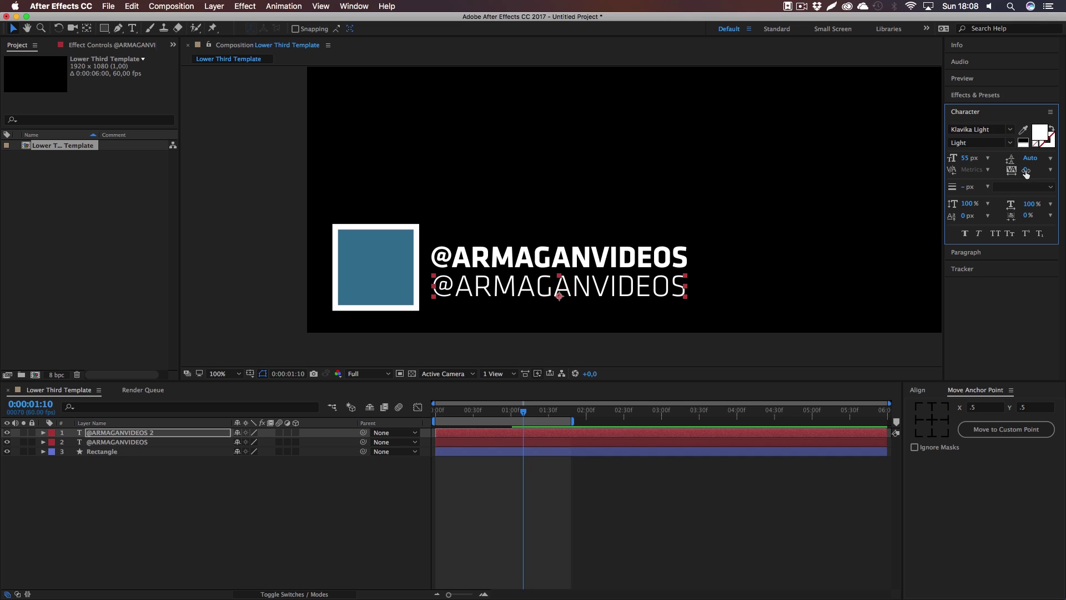
type("80")
key("Return")
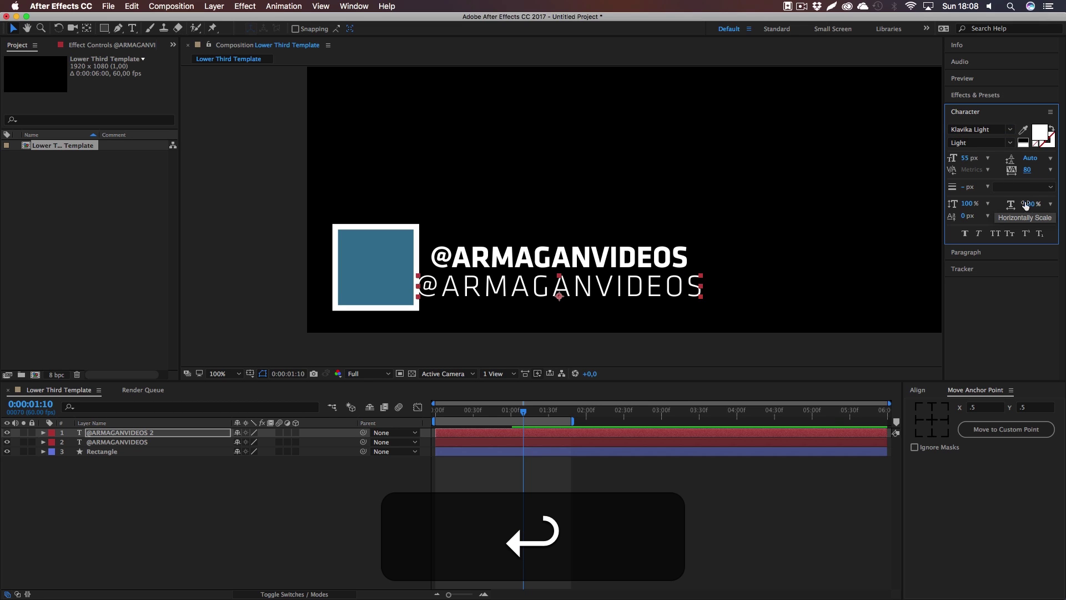
left_click_drag(965, 159, 953, 158)
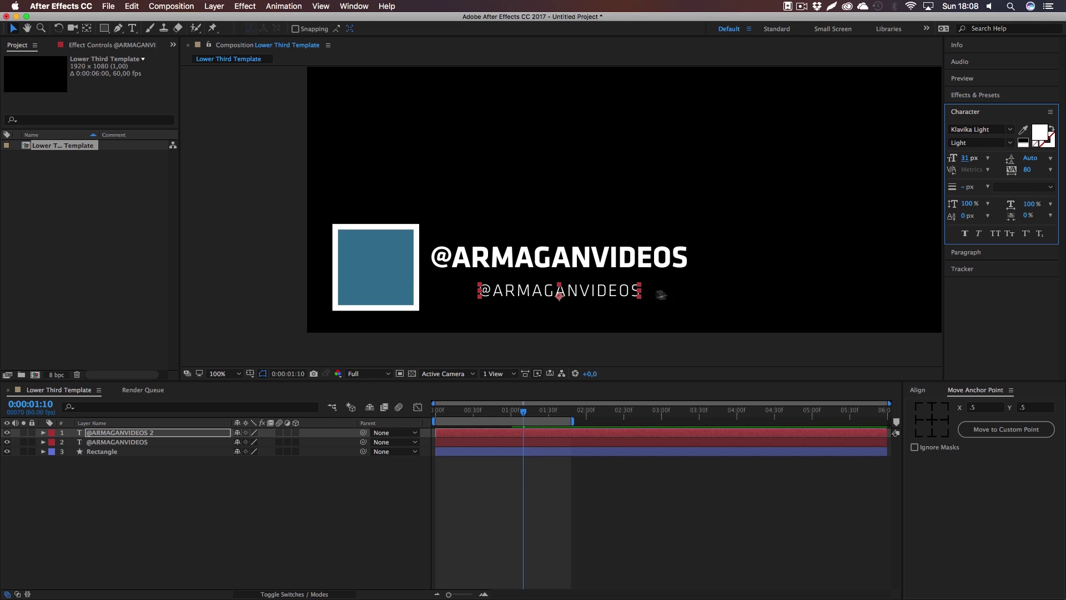
Replace the lower text line's wording with "FOLLOW ME ON TWITTER"
key("super+t")
left_click(617, 293)
key("super+a")
type("FOL")
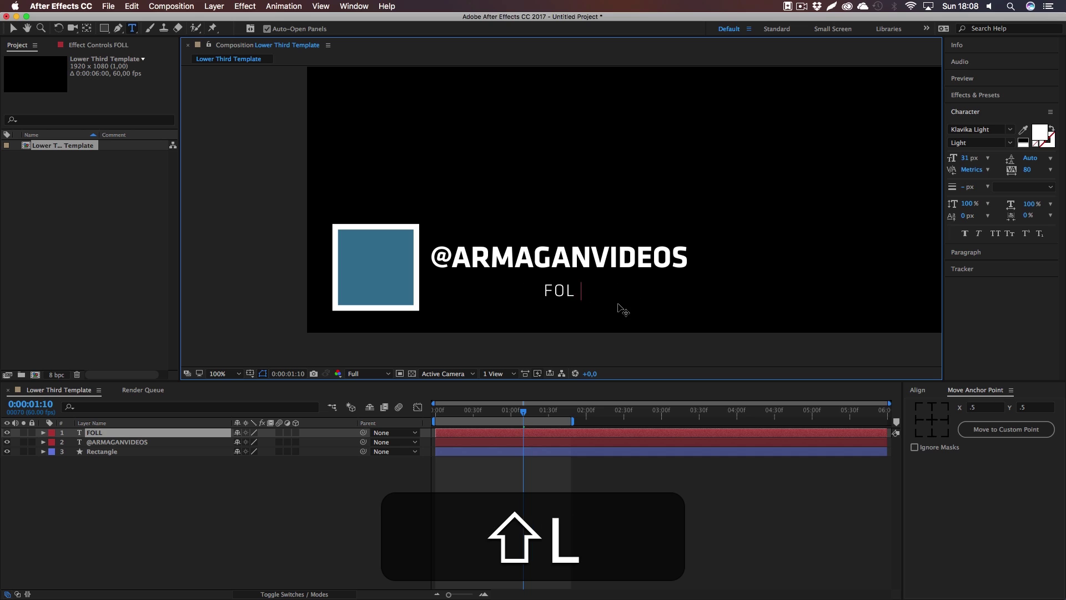
type("LOW ME ON TWITT")
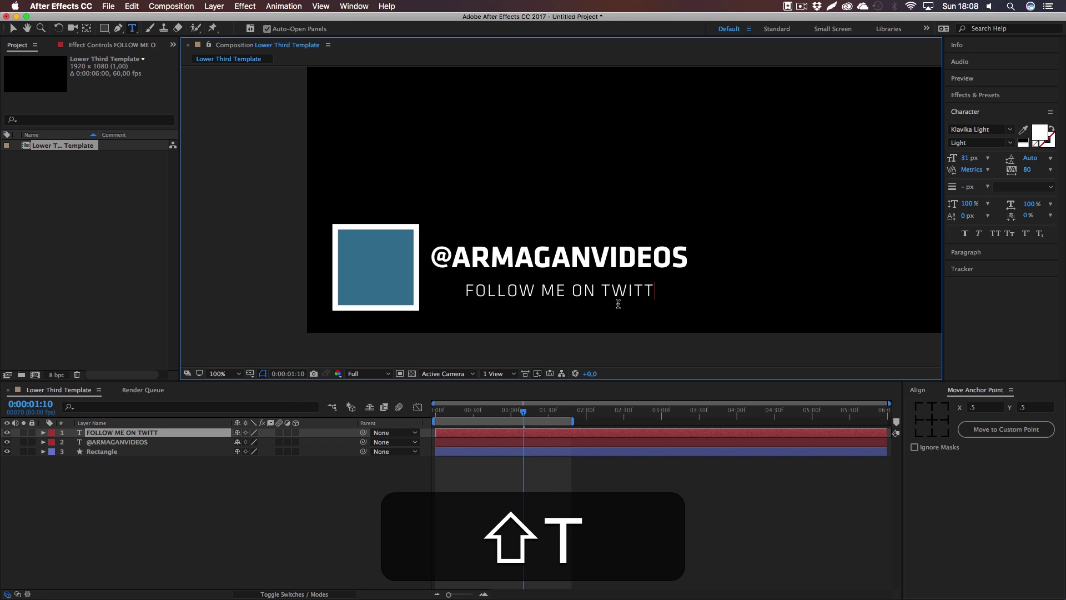
type("ER")
left_click(12, 28)
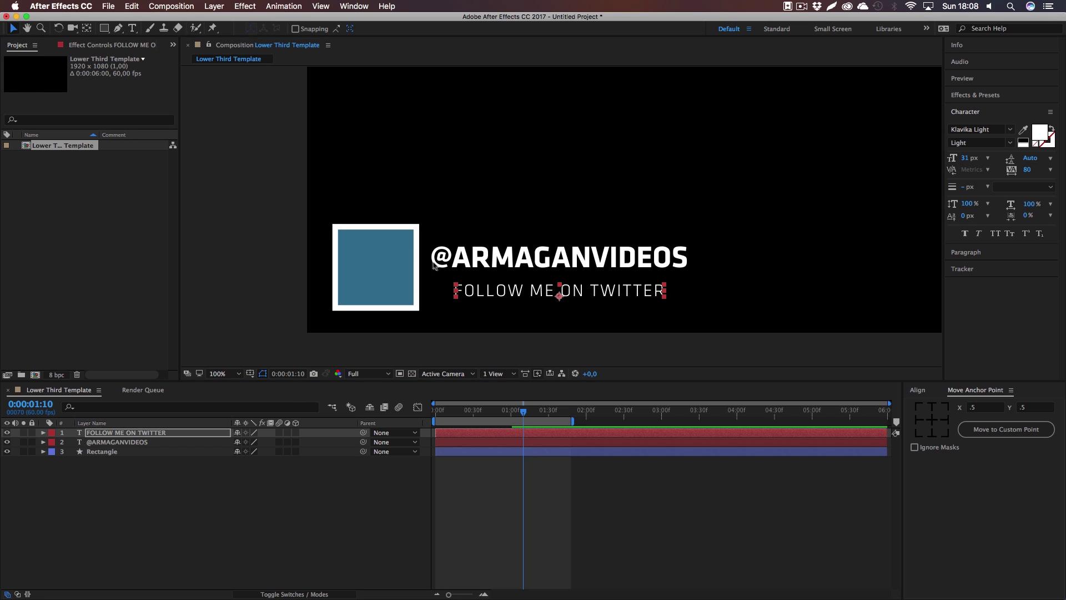
Show the rulers, place a vertical guide at the username's left edge and align the FOLLOW ME ON TWITTER line to it, close beneath the username
scroll(458, 289, "up", 4)
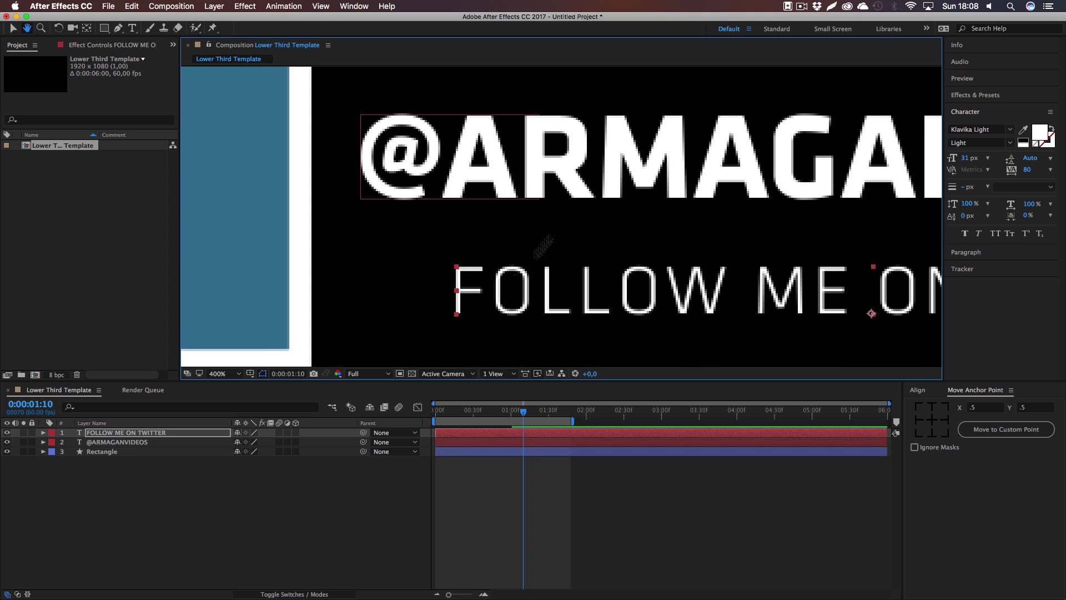
scroll(502, 274, "right", 5)
scroll(502, 275, "down", 2)
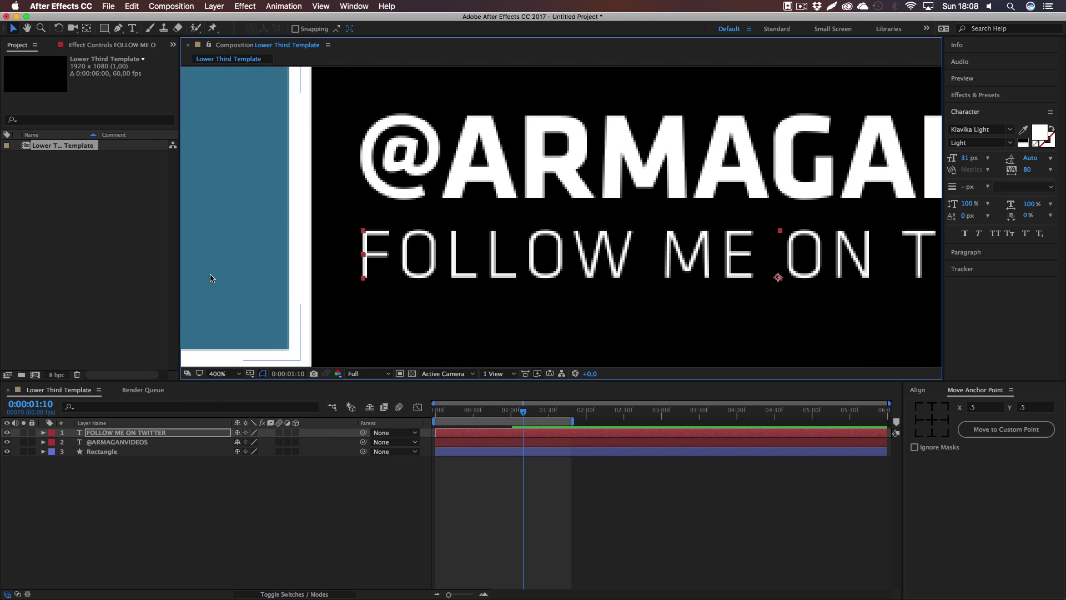
key("super+r")
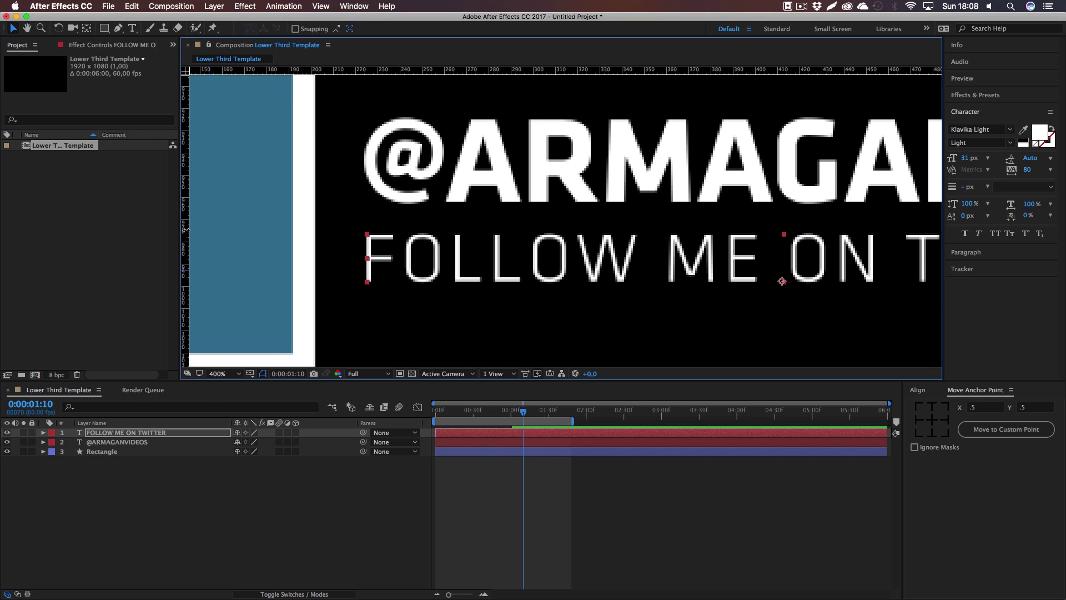
left_click_drag(186, 230, 364, 204)
left_click_drag(391, 258, 389, 259)
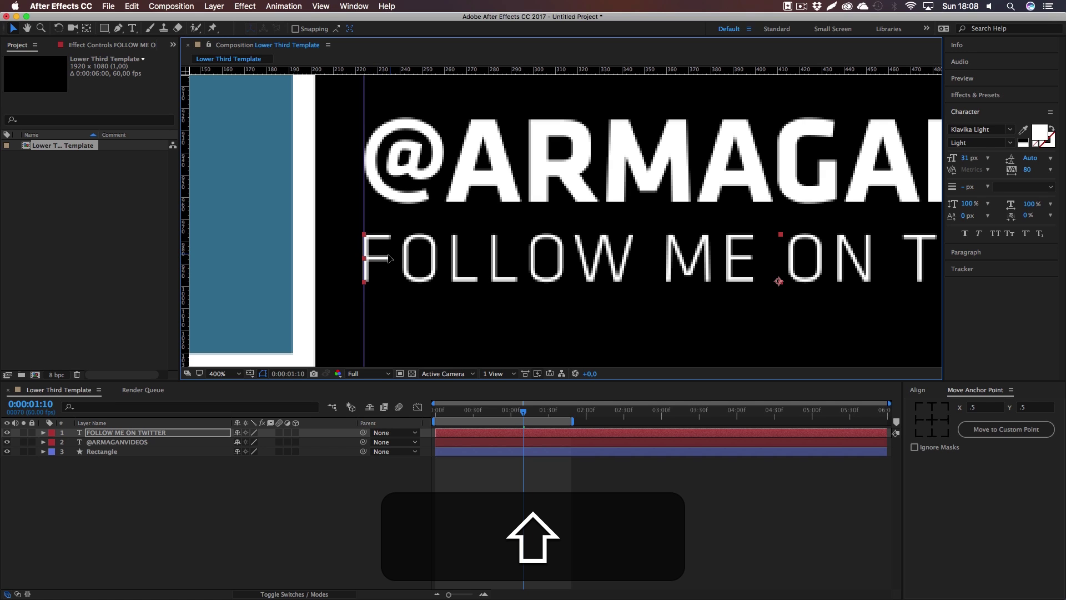
key("shift+Right")
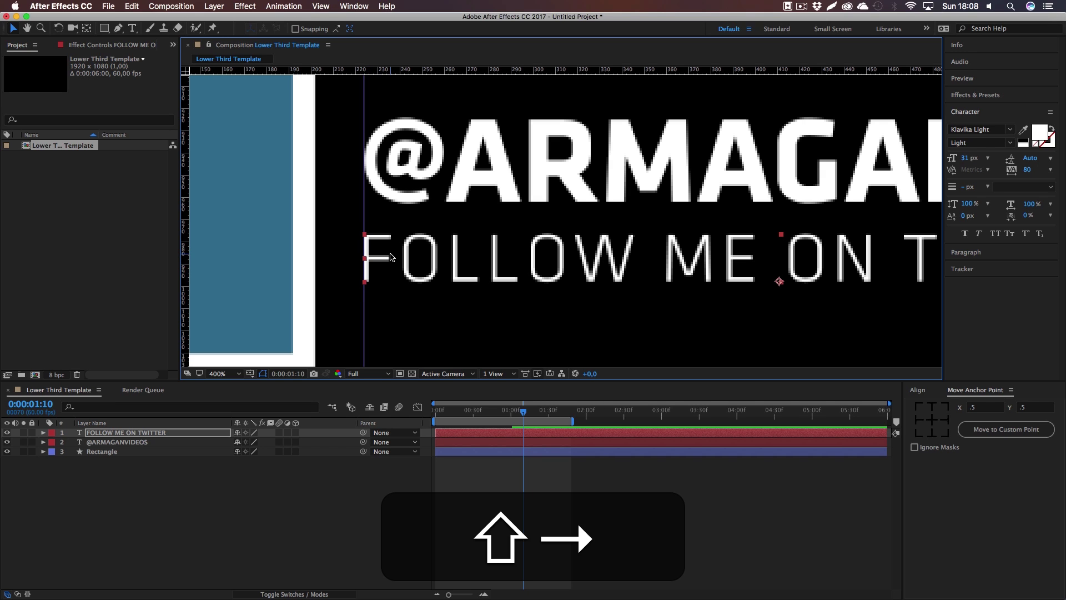
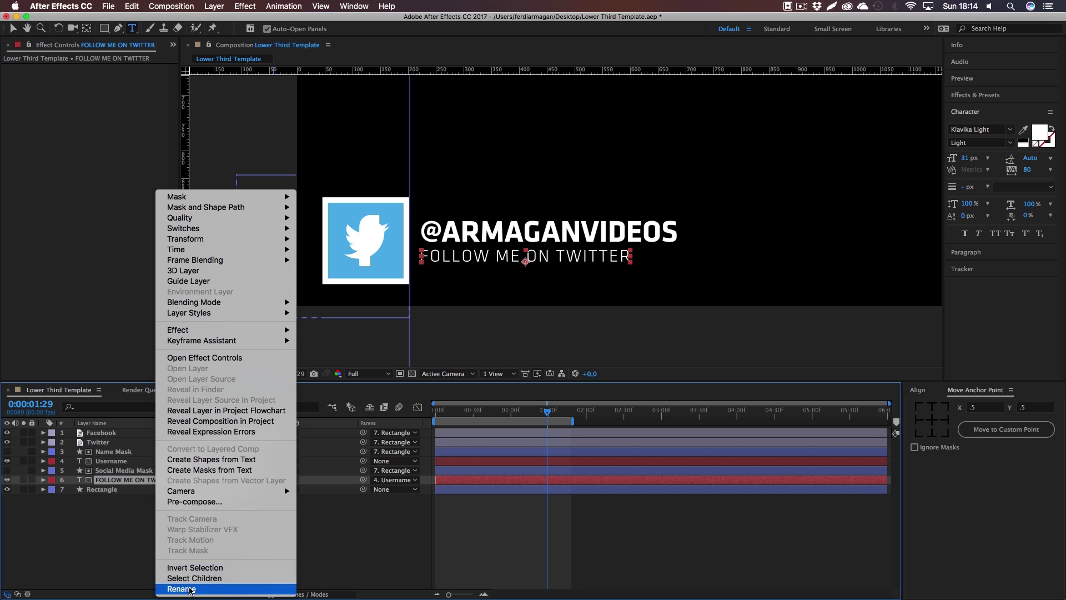
Rename the FOLLOW ME ON TWITTER text layer as "Social Media" and deselect it
left_click(184, 589)
type("Social Media")
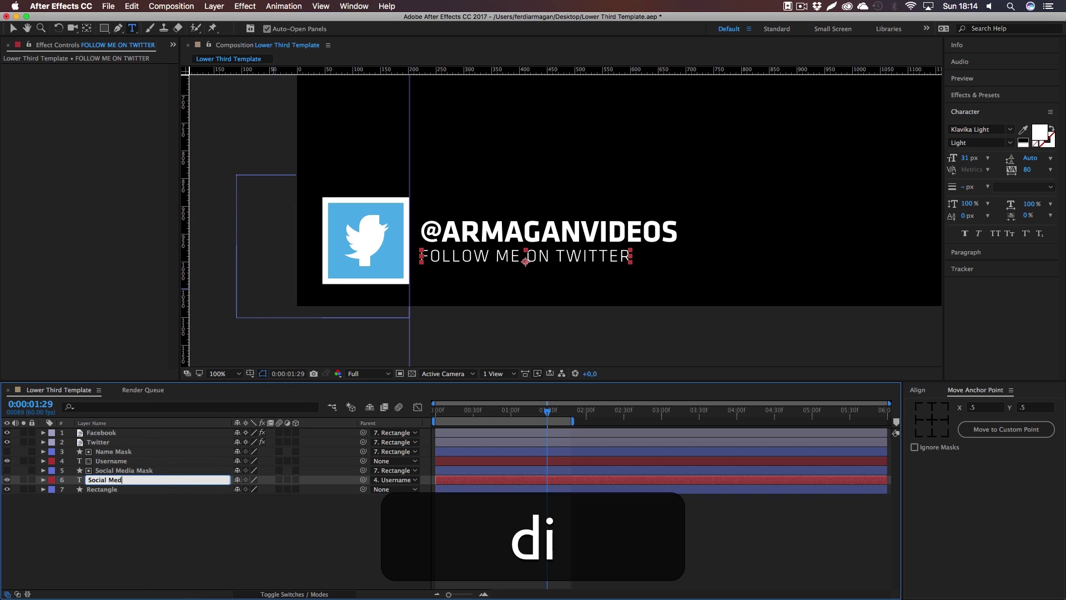
key("Return")
left_click(168, 565)
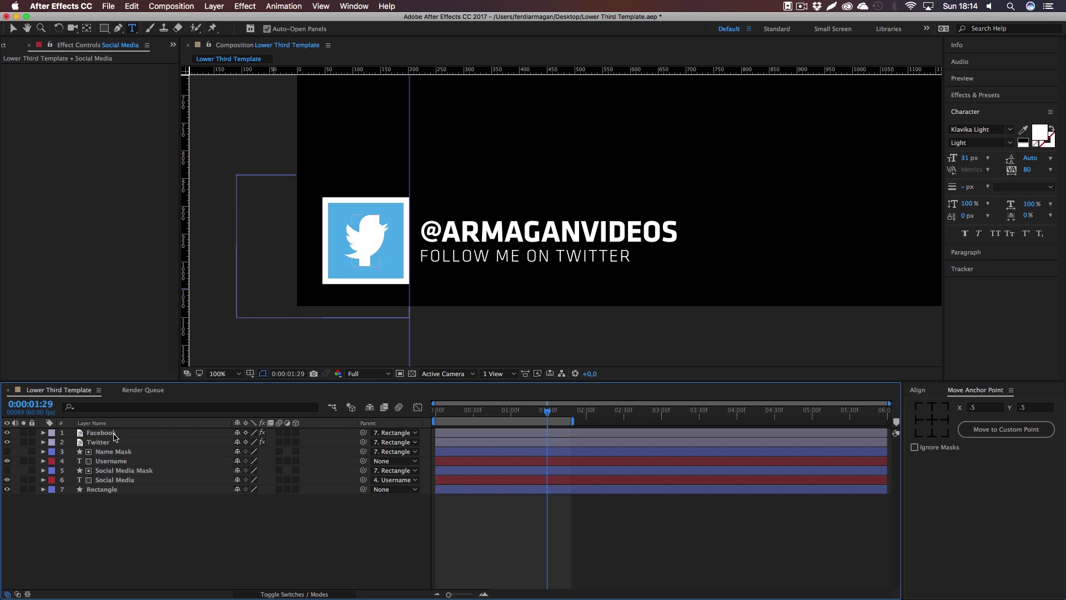
Add a Checkbox Control expression effect to the Facebook layer
left_click(114, 435)
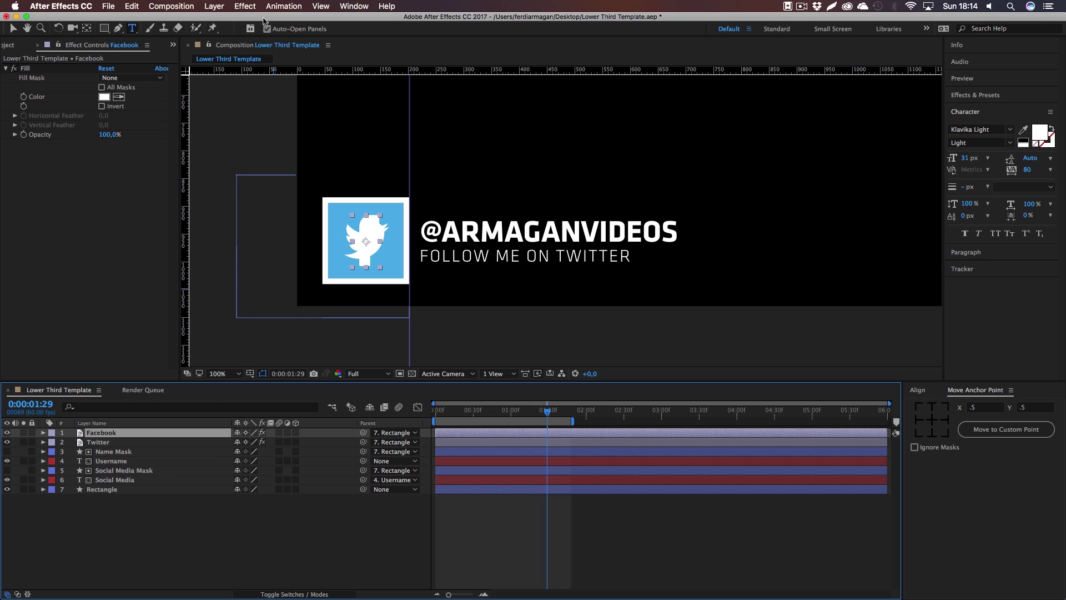
left_click(251, 8)
mouse_move(272, 132)
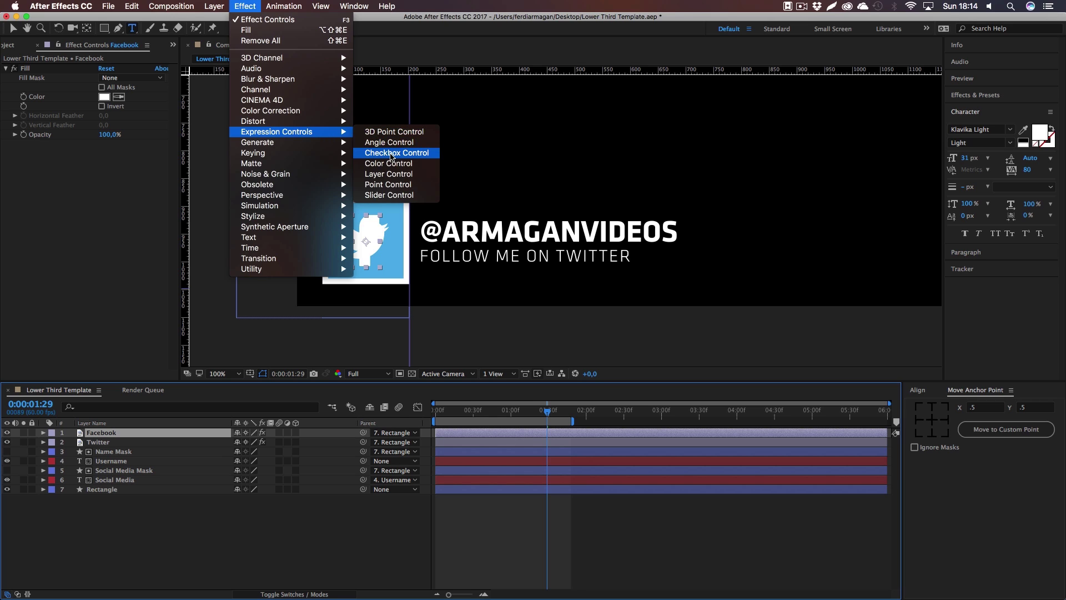
left_click(392, 154)
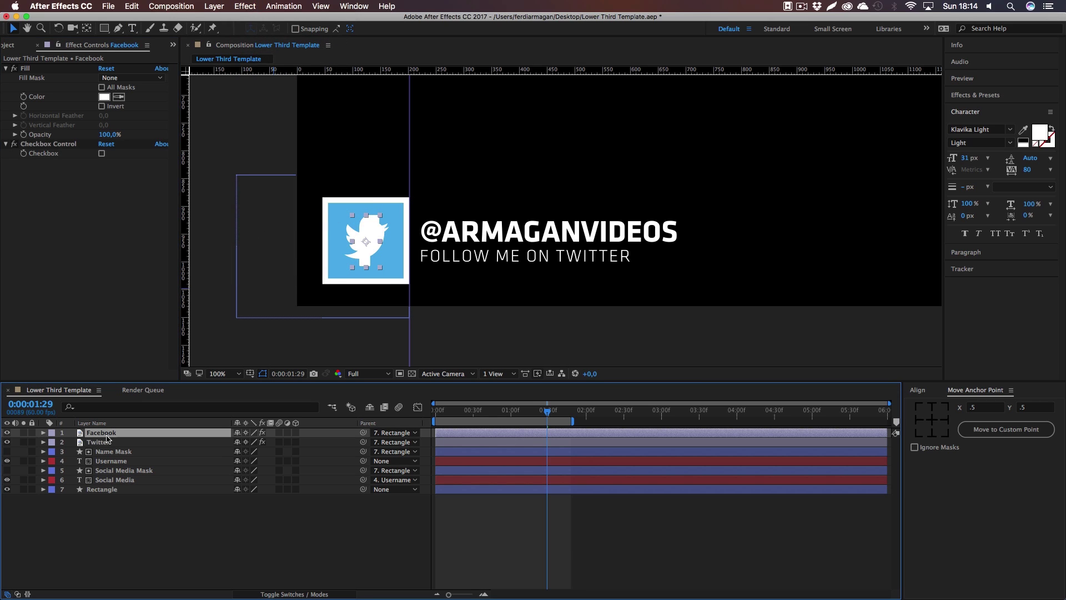
Add an expression to the Facebook layer's Opacity and link it to the layer's Checkbox property
key("t")
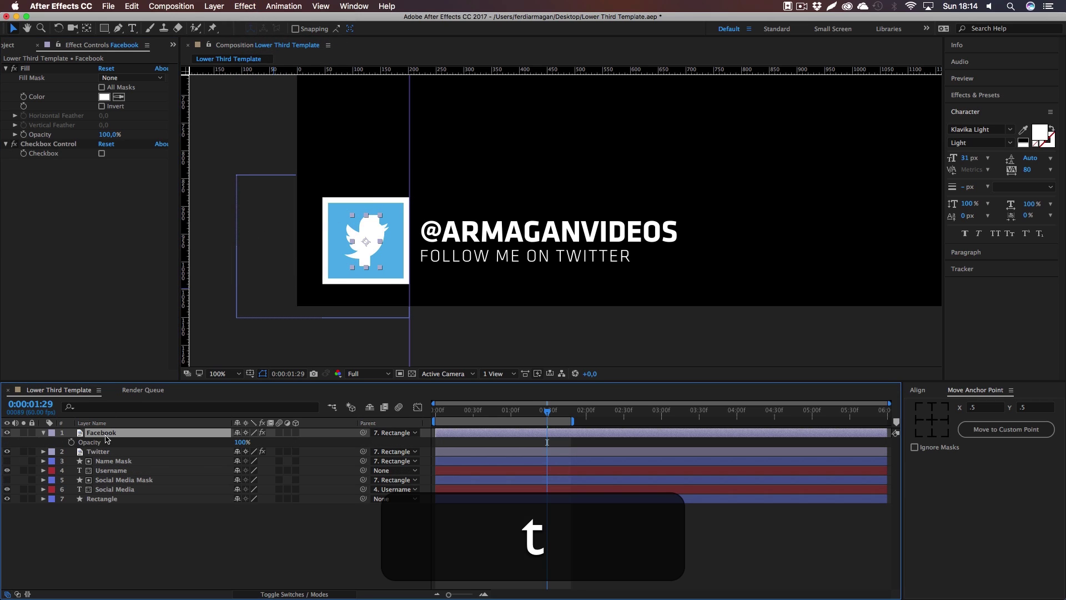
left_click(72, 442, "alt")
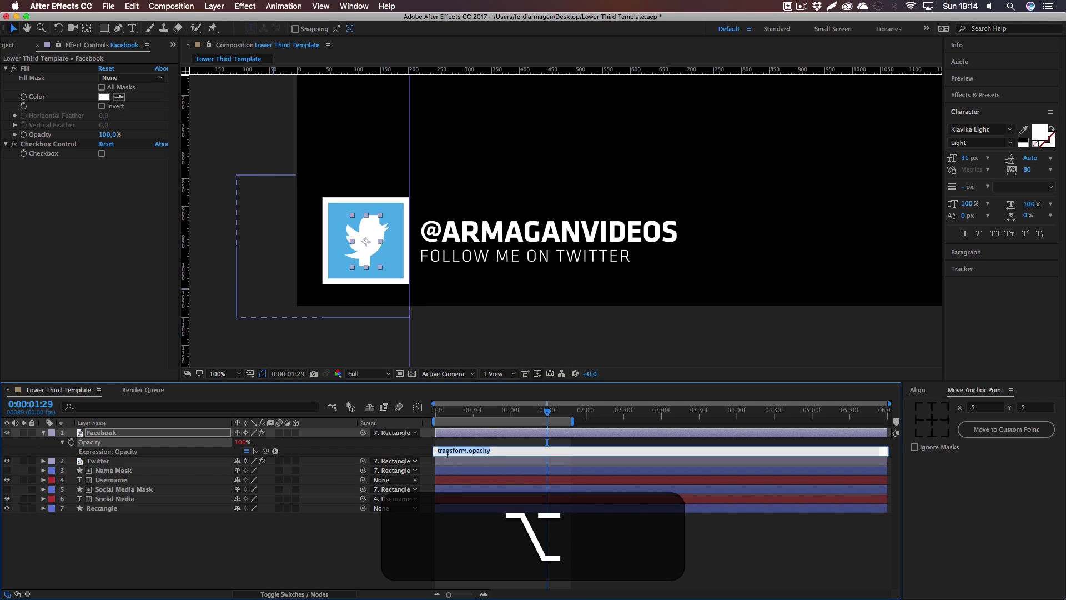
left_click_drag(266, 451, 68, 159)
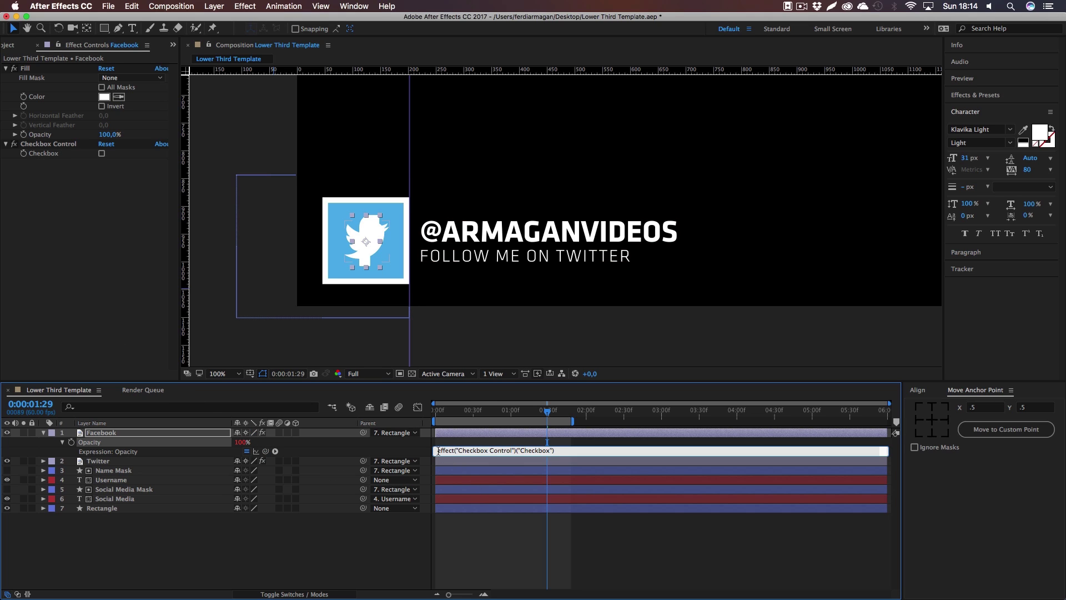
Complete the Facebook Opacity expression as if (effect("Checkbox Control")("Checkbox")==1) {0} else {100}
left_click(438, 450)
type("if (")
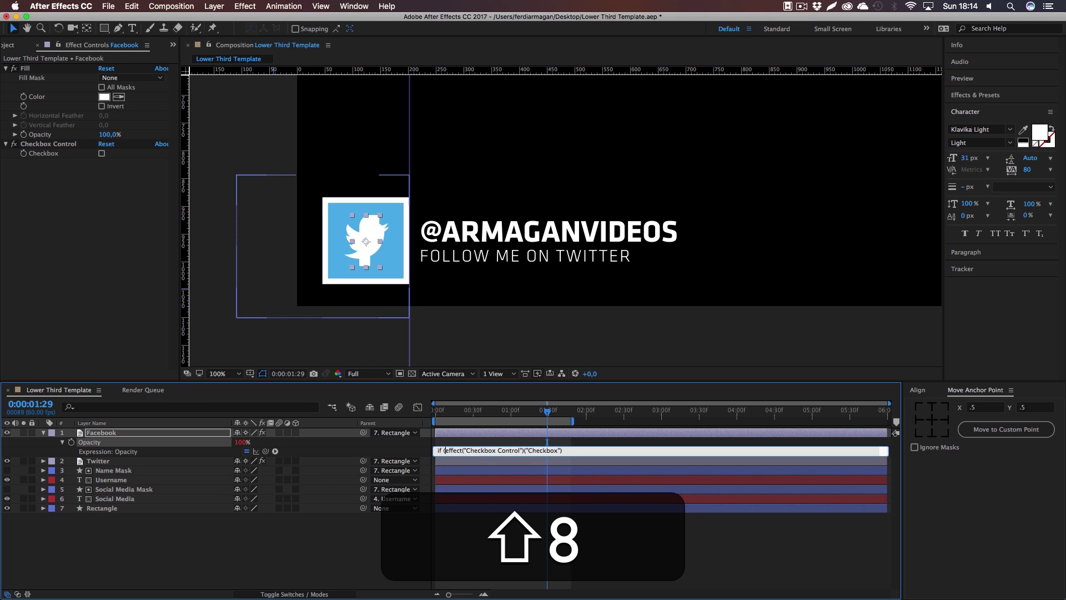
key("super+Right")
type("==")
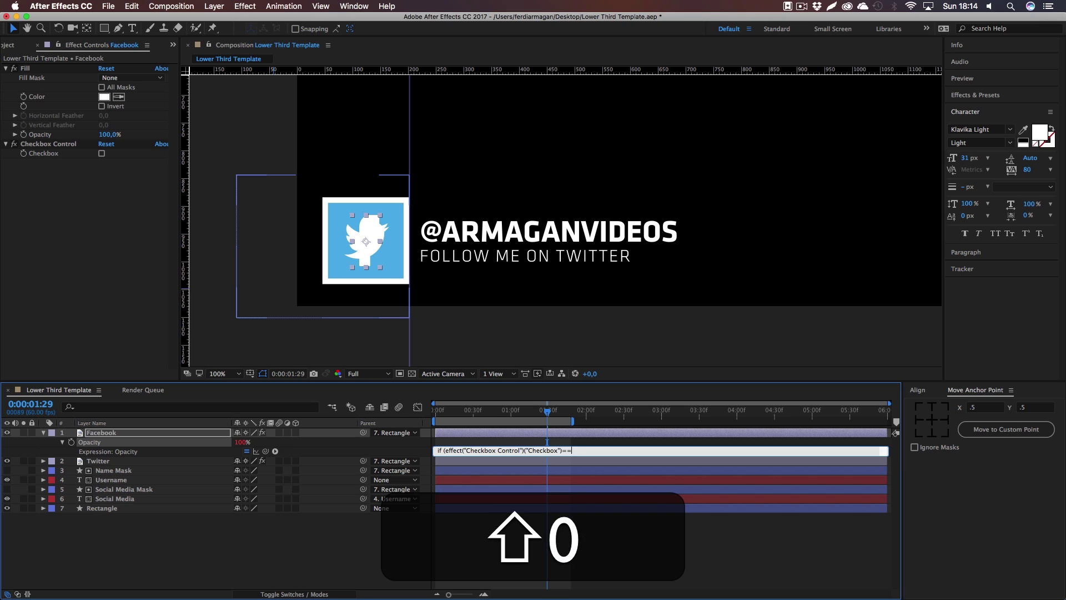
type("1)")
type(" {")
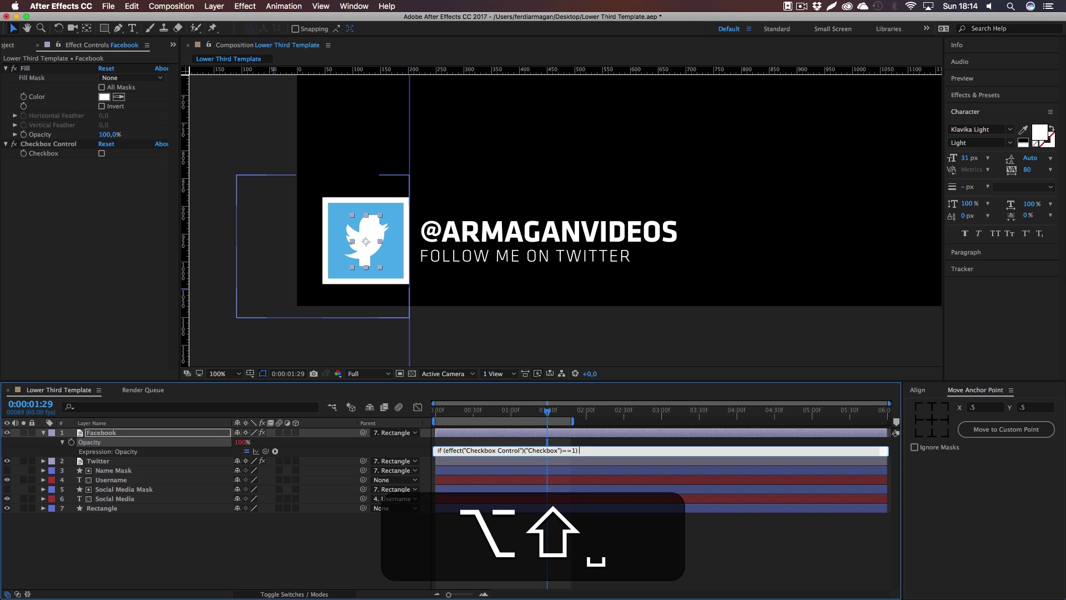
type("0")
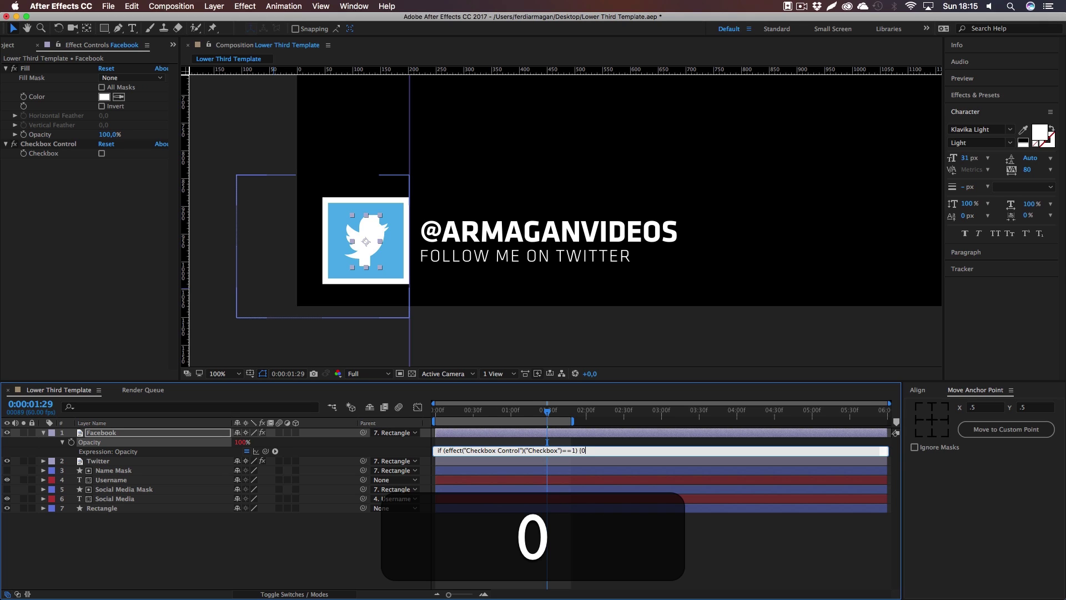
type("} else {100}")
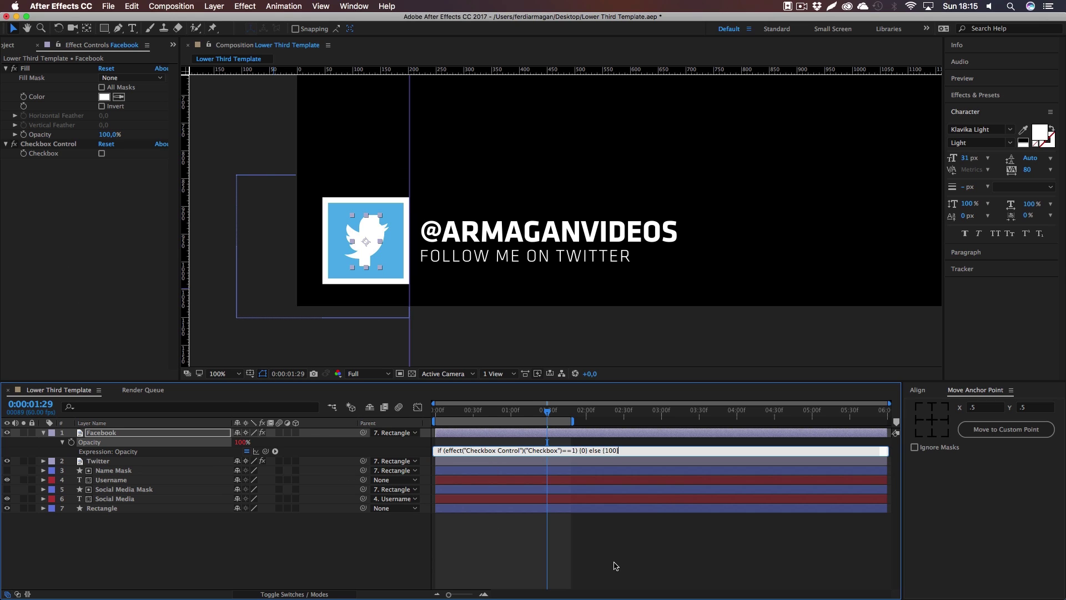
left_click(615, 565)
Test the Facebook icon by switching its Checkbox on and off and toggling the layer's visibility, and deselect the layer
left_click(102, 156)
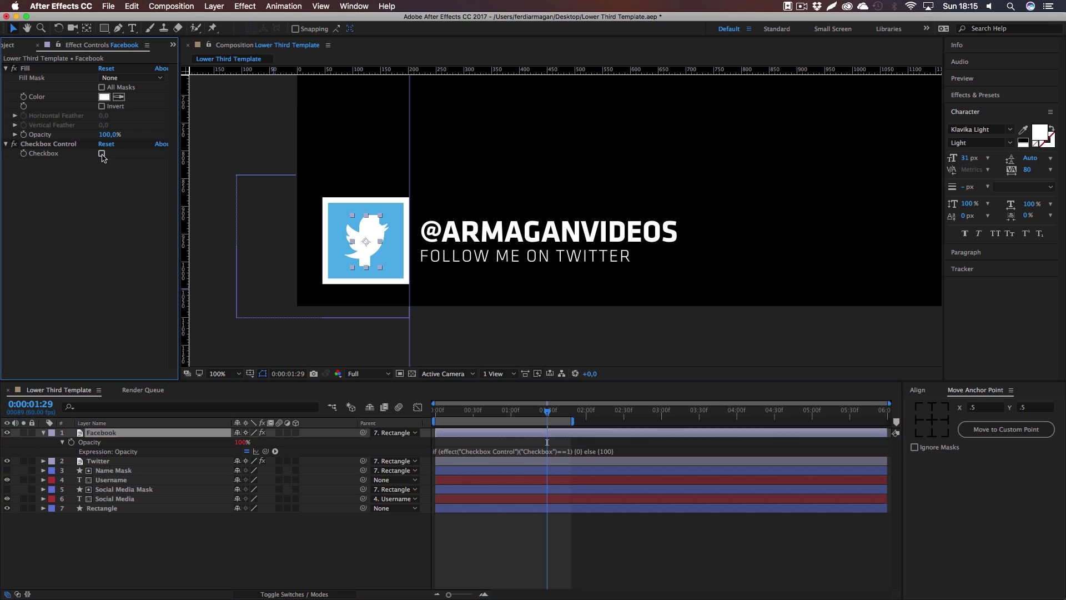
left_click(102, 154)
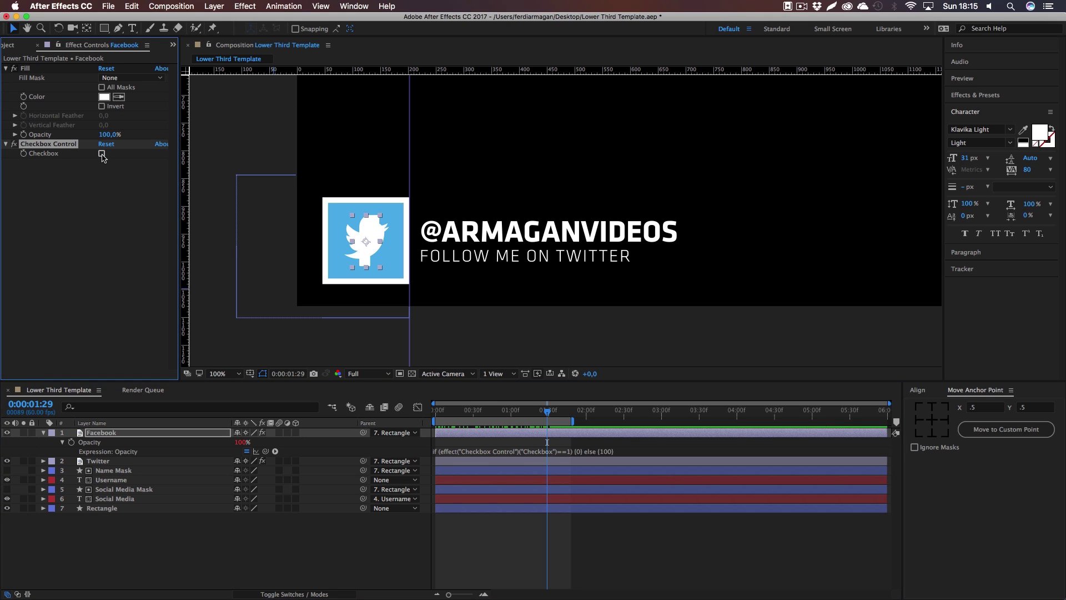
left_click(6, 433)
left_click(7, 433)
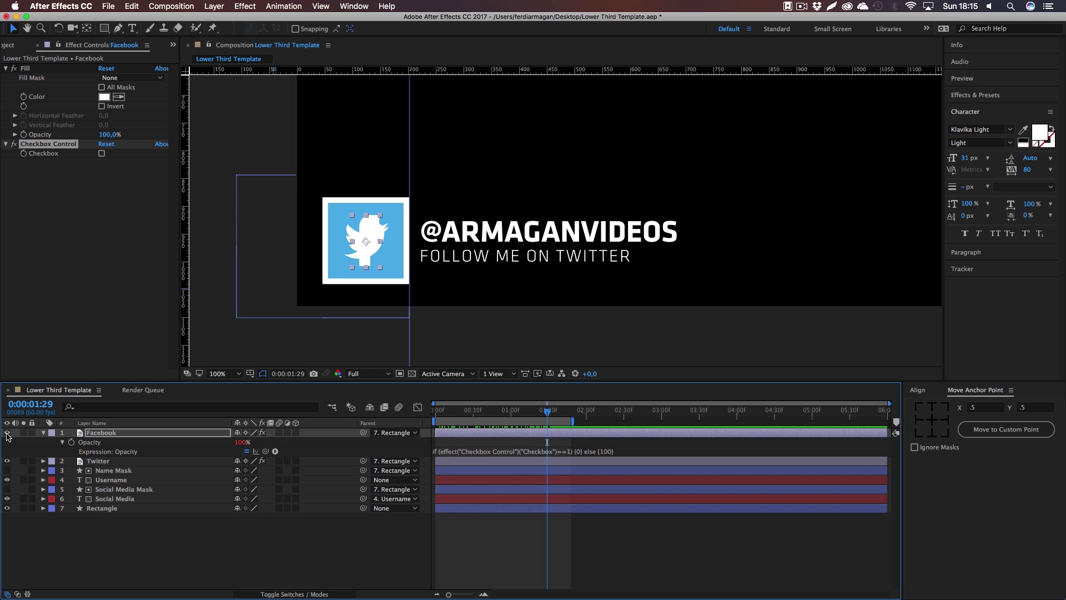
left_click(171, 541)
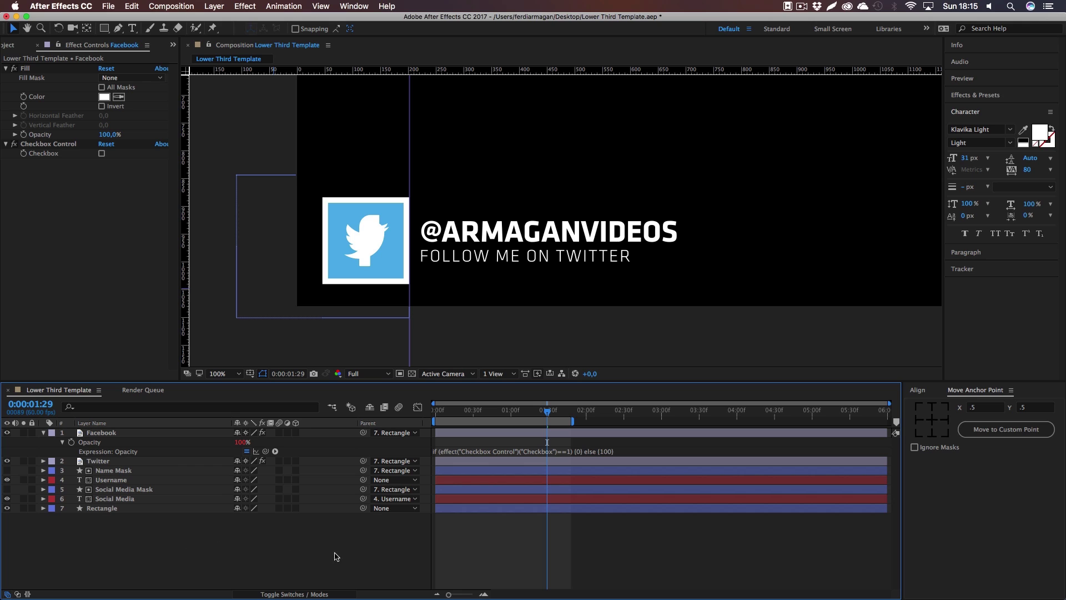
Copy the Checkbox Control effect from the Facebook layer and paste it onto the Twitter layer
left_click(492, 450)
key("super+c")
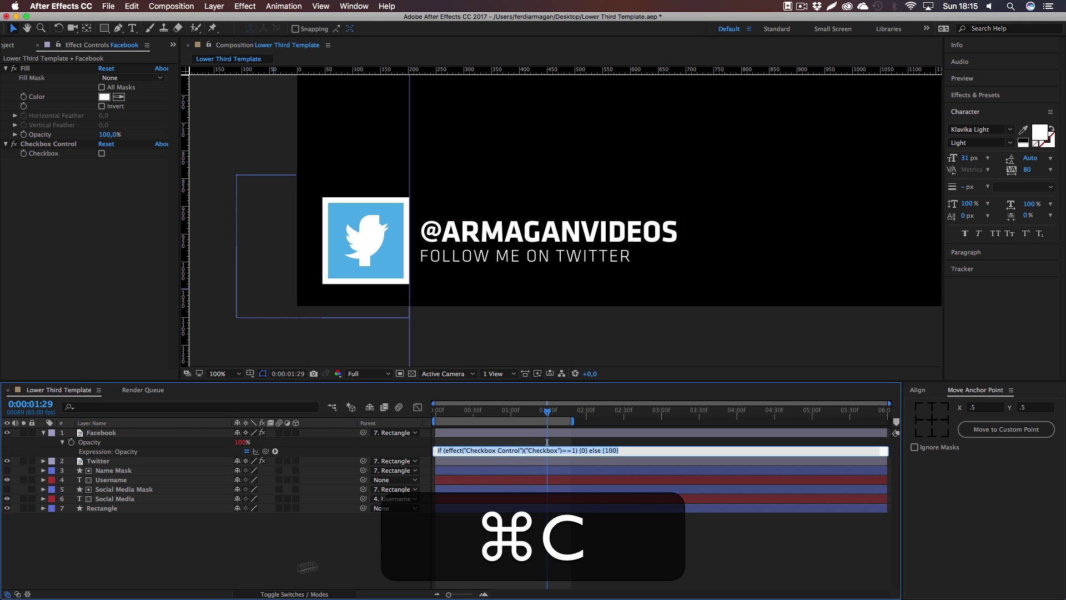
left_click(49, 144)
key("super+c")
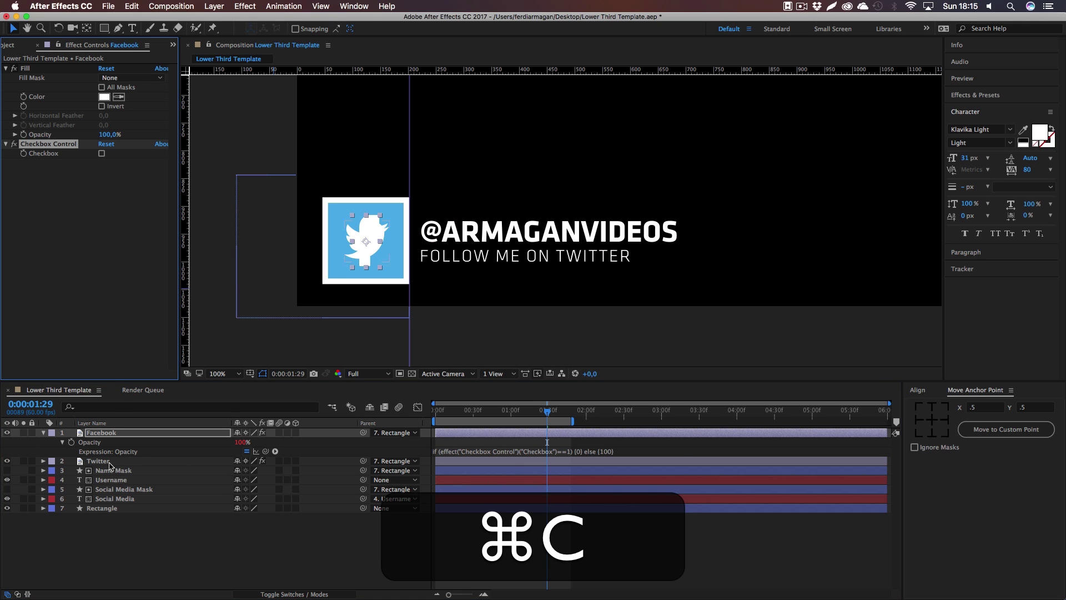
left_click(129, 461)
key("super+v")
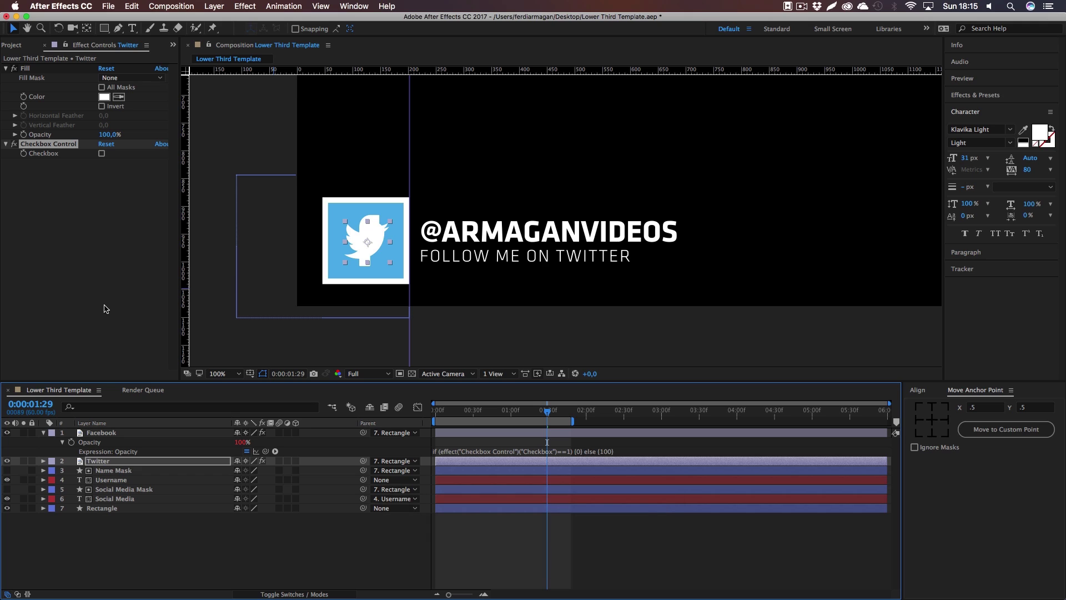
Copy the Facebook layer's Opacity expression and paste it as an expression on the Twitter layer's Opacity
left_click(513, 451)
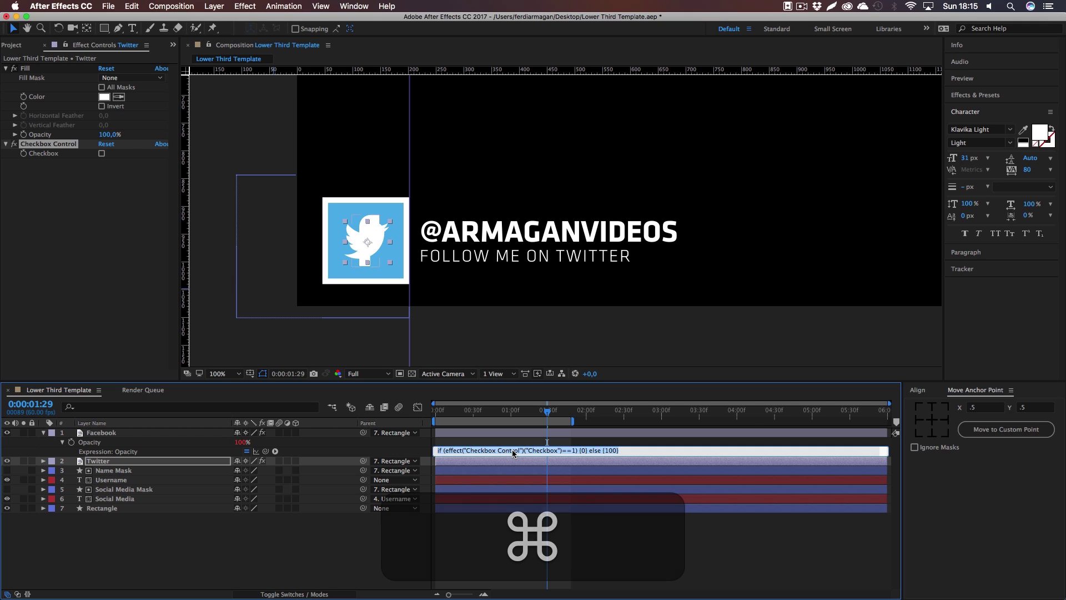
key("super+c")
left_click(105, 462)
key("t")
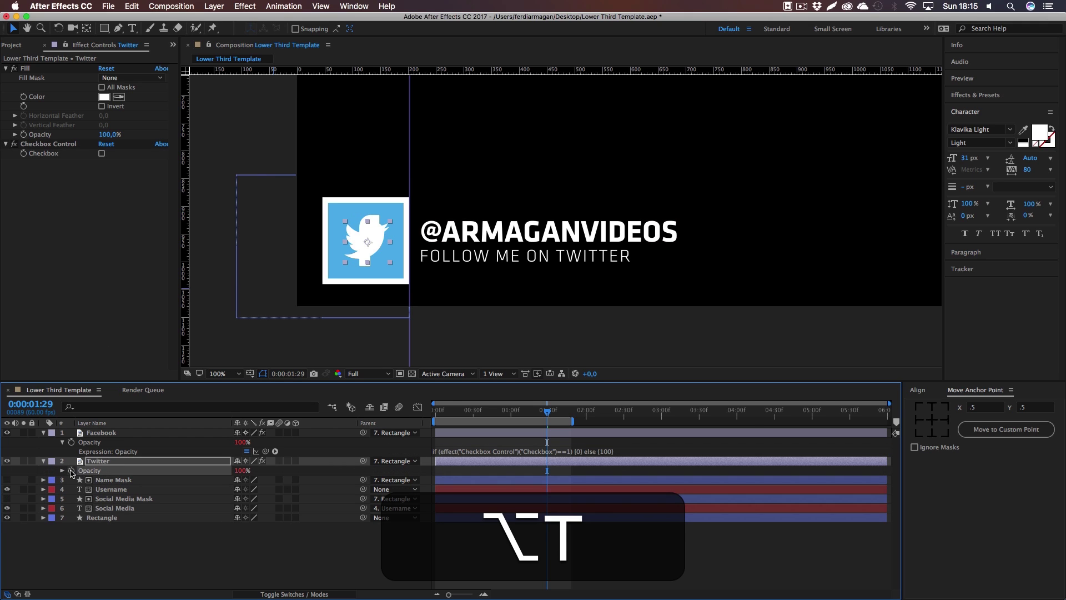
left_click(71, 470, "alt")
key("super+v")
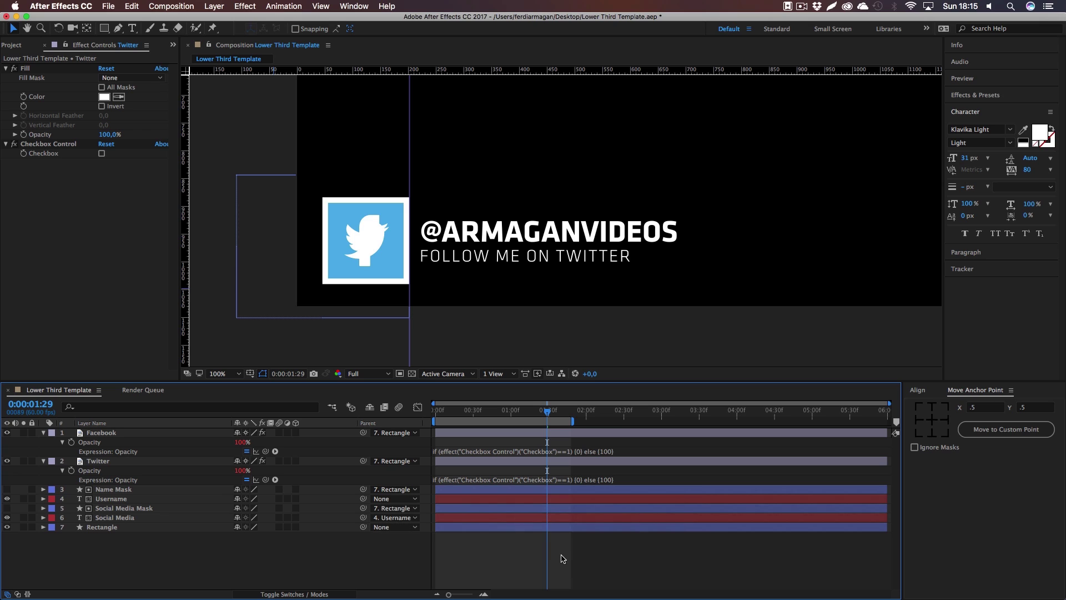
Move the playhead to the start of the composition, collapse the properties of all layers and deselect them
left_click_drag(508, 410, 433, 410)
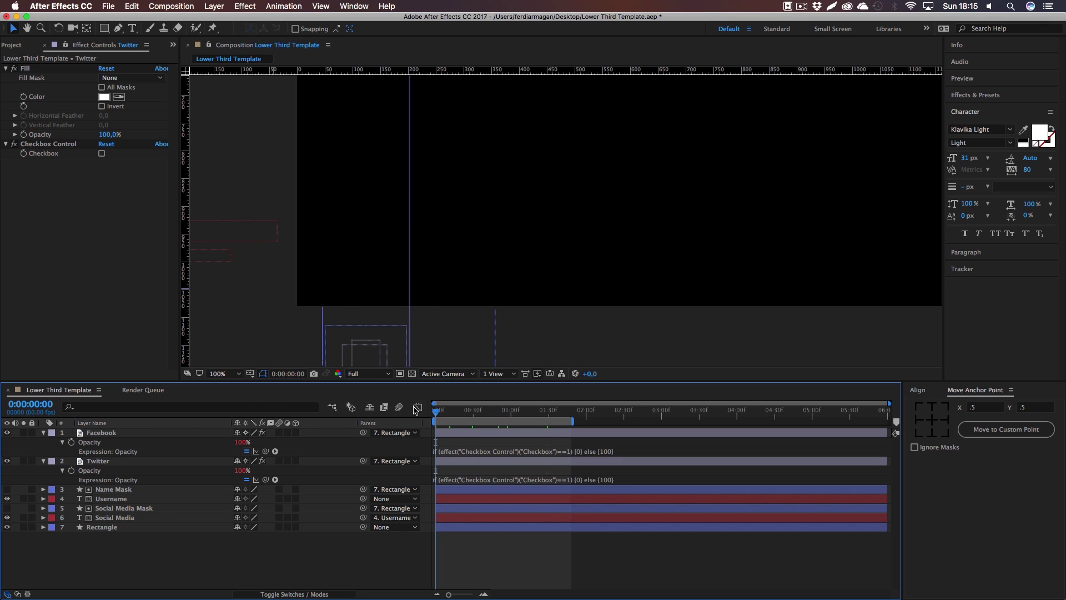
key("super+a")
key("super+u")
key("u")
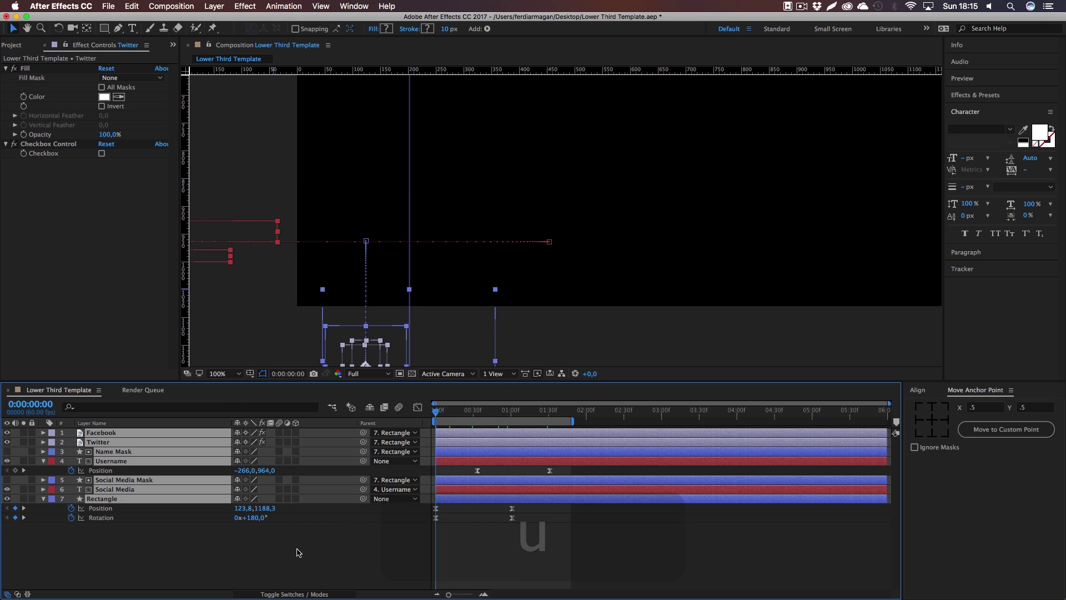
left_click(300, 553)
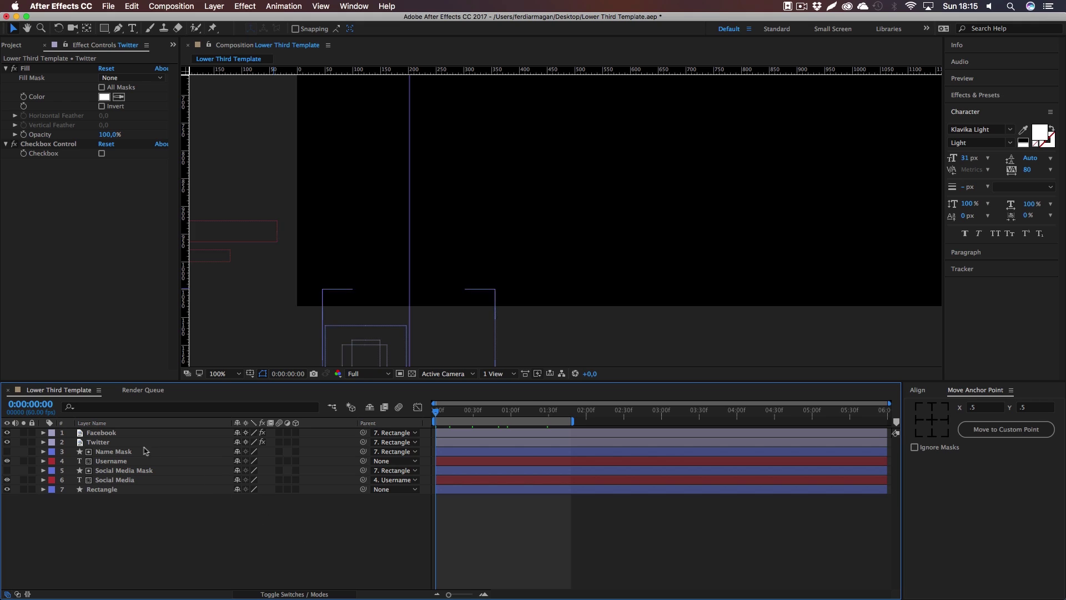
Move the playhead to 0:00:01:28 and add a Slider Control expression effect to the Username layer
left_click(114, 461)
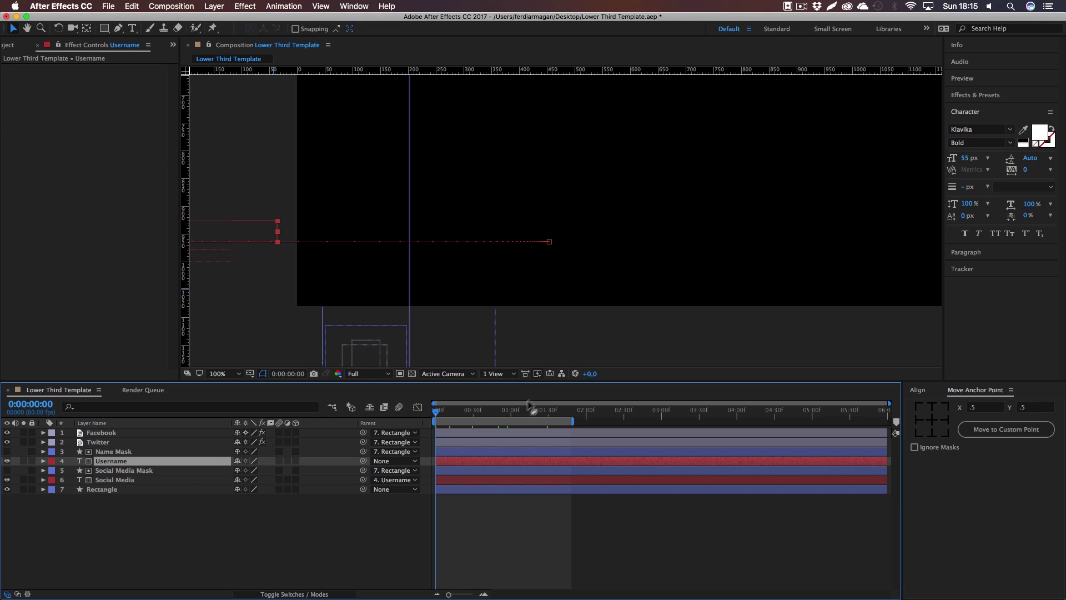
left_click_drag(506, 412, 546, 415)
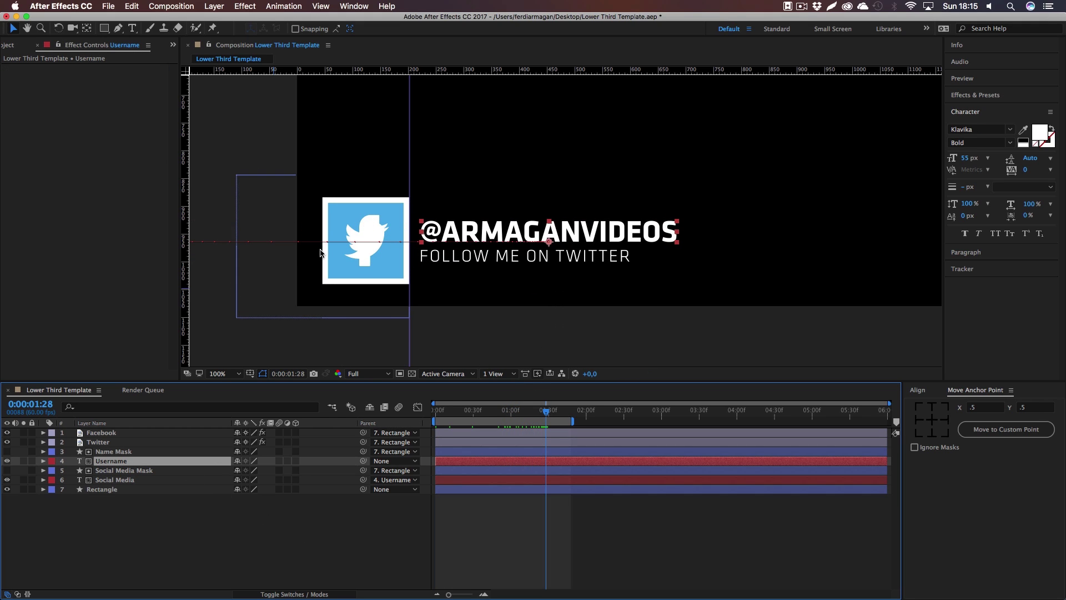
left_click(252, 6)
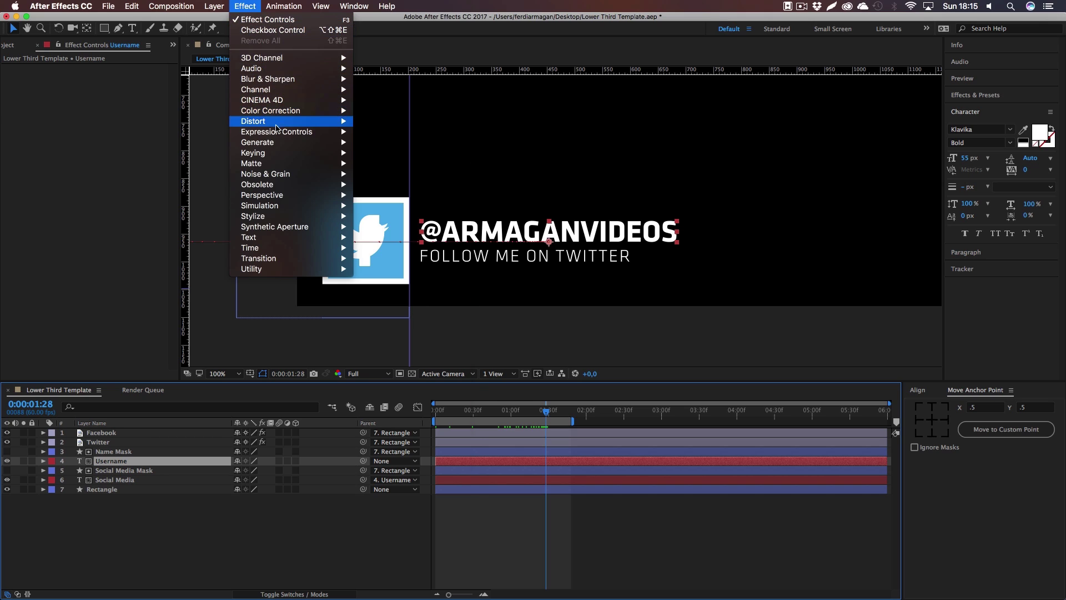
mouse_move(310, 136)
left_click(389, 195)
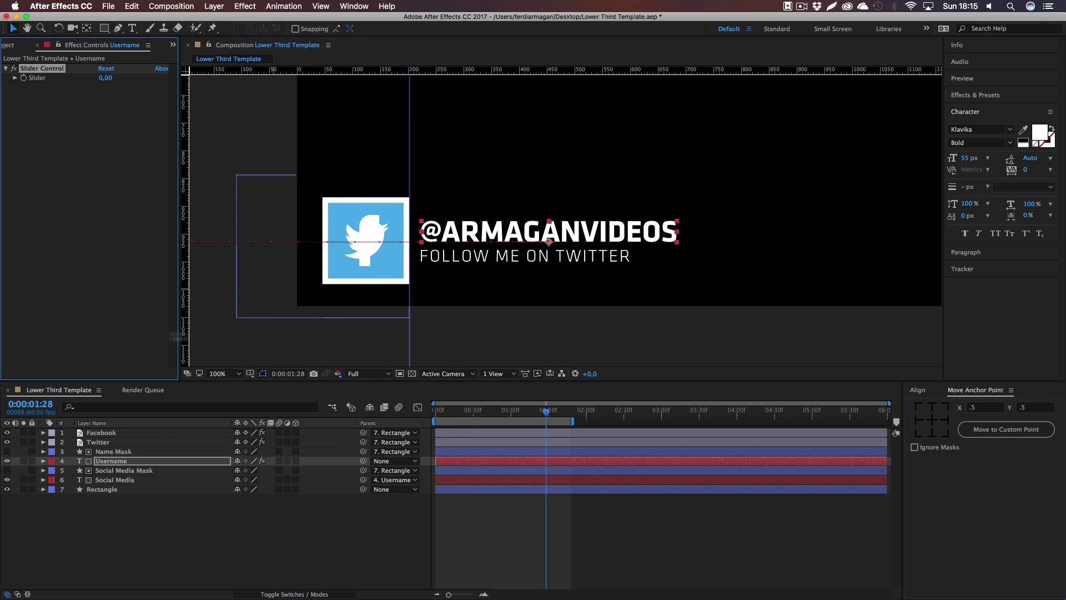
Add an expression to the Username layer's Anchor Point and paste the LAYERNAME template that subtracts the Slider Control value from x and y
left_click(114, 461)
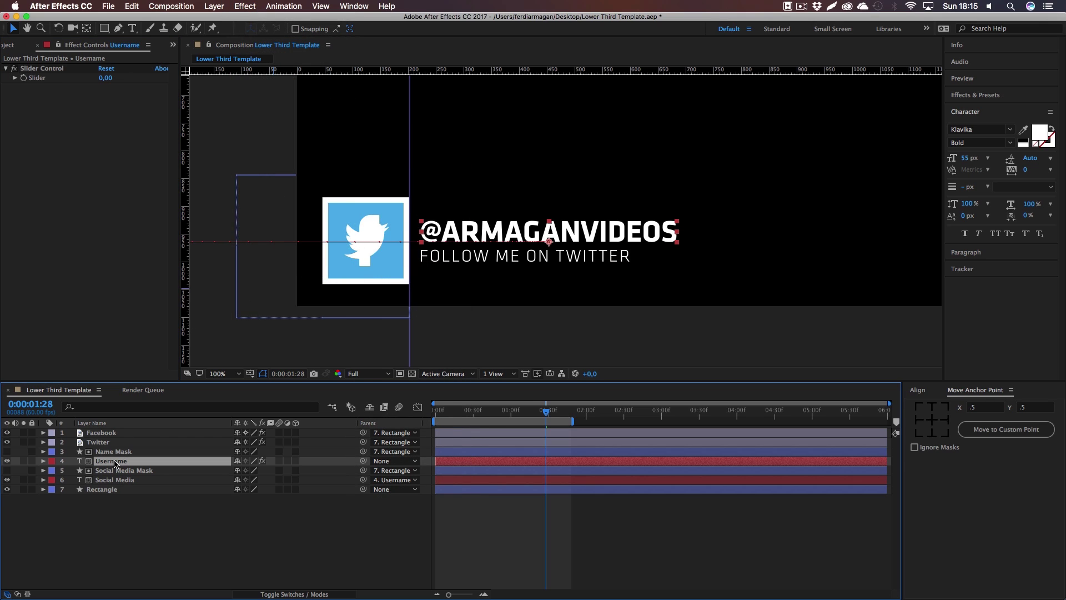
key("a")
left_click(72, 471, "alt")
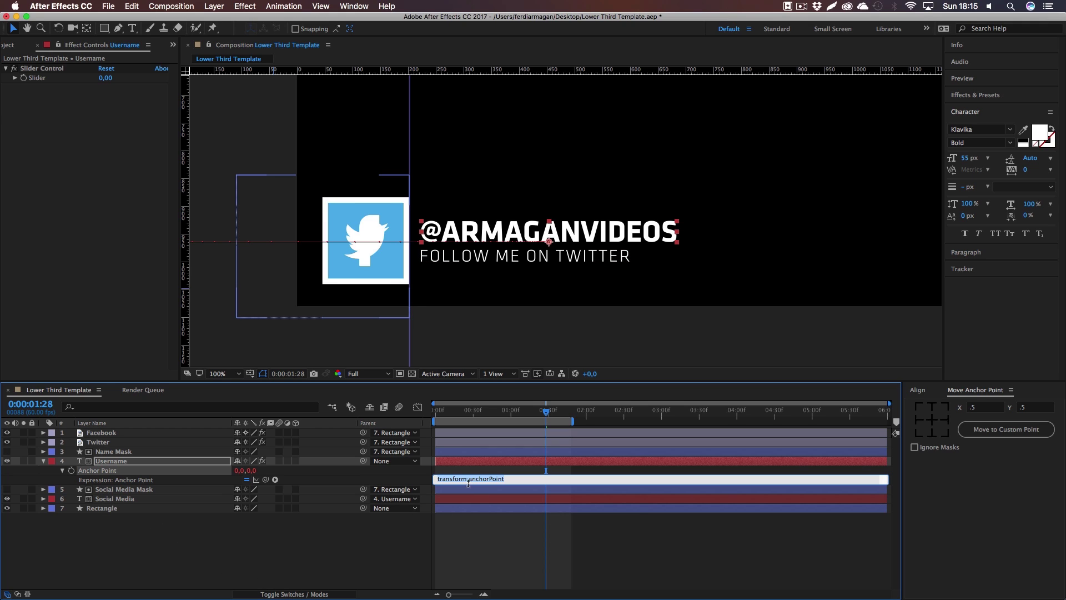
left_click(545, 470)
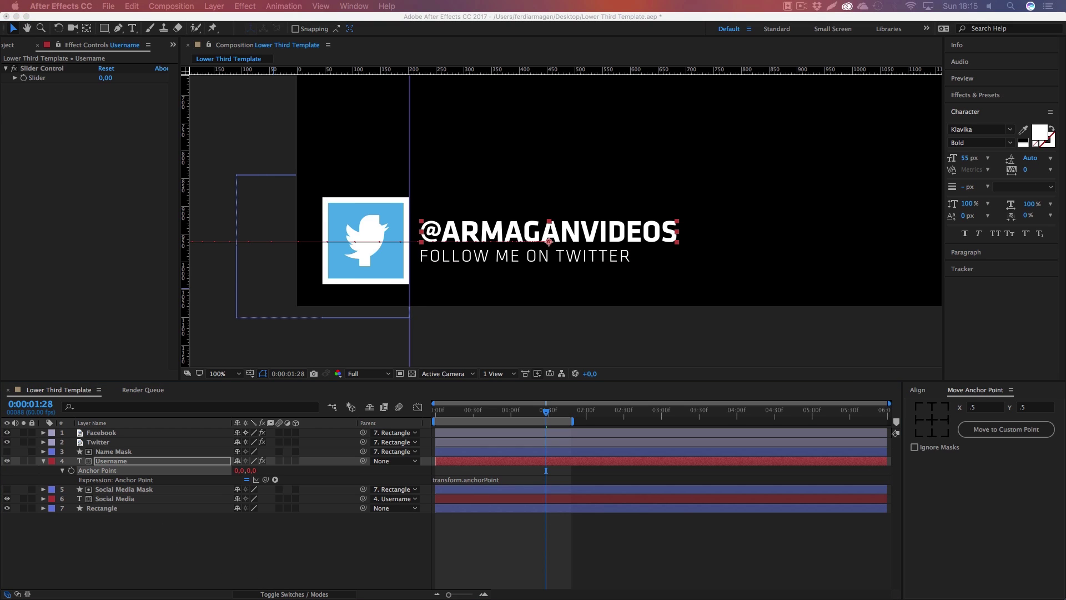
key("super+c")
left_click(518, 481)
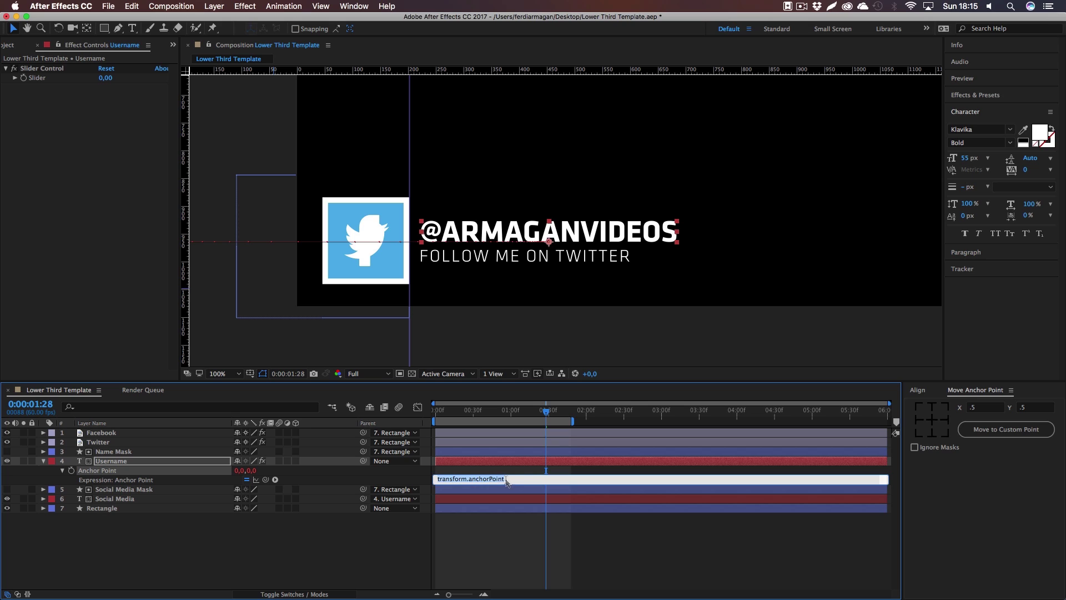
key("super+v")
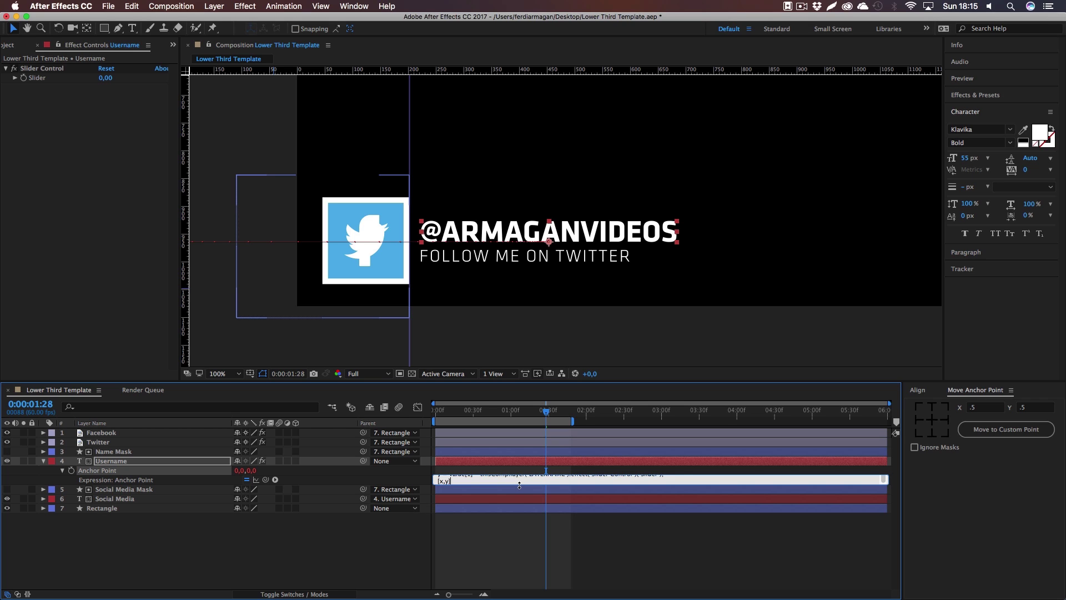
left_click_drag(519, 485, 521, 523)
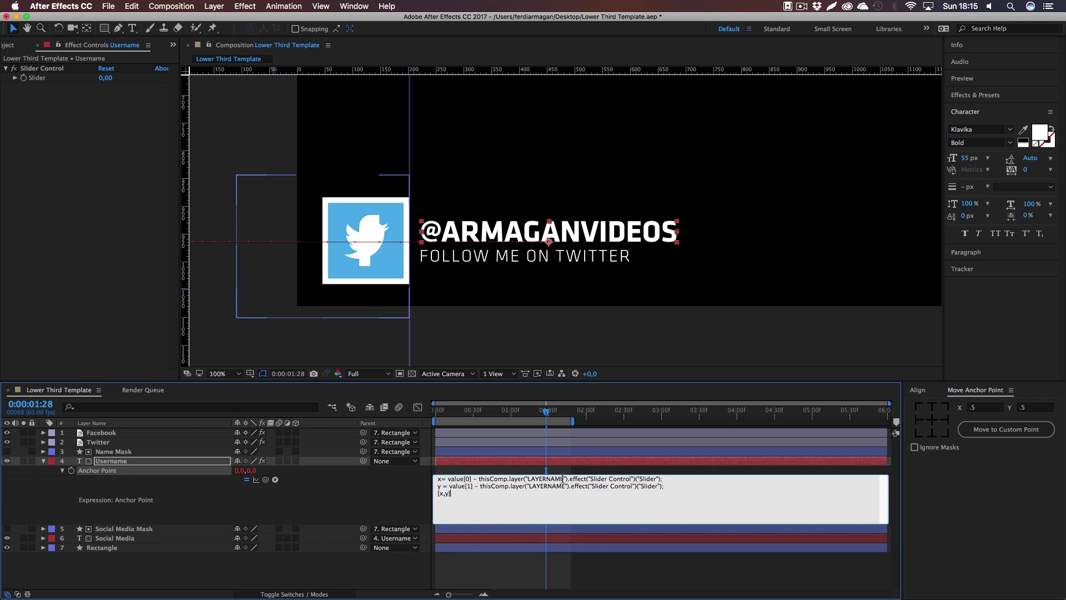
Replace both LAYERNAME placeholders in the Username layer's Anchor Point expression with Username and apply it
left_click_drag(564, 479, 535, 479)
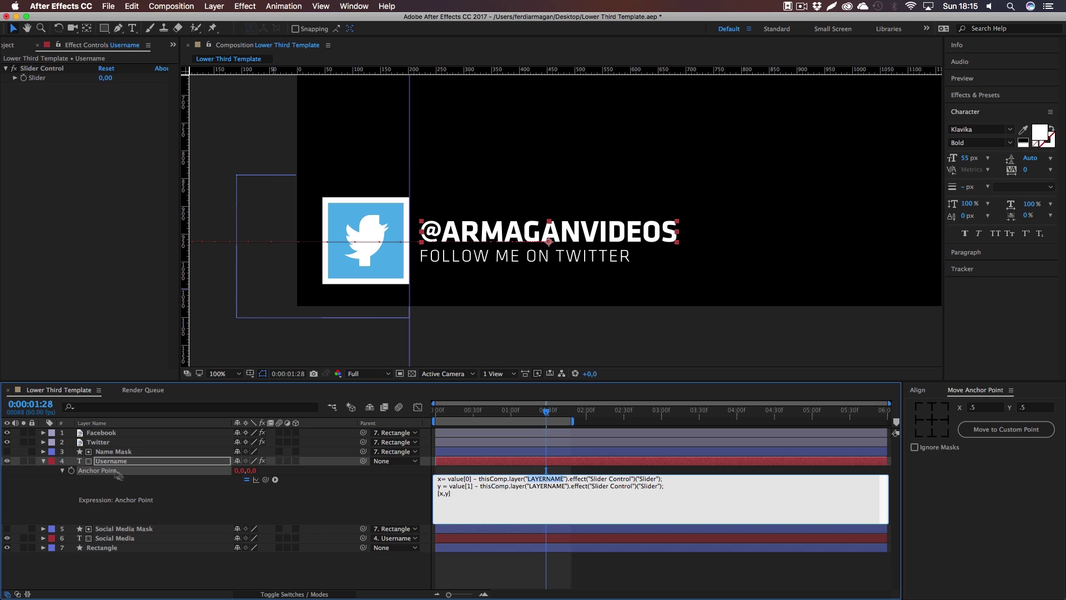
type("Usernam")
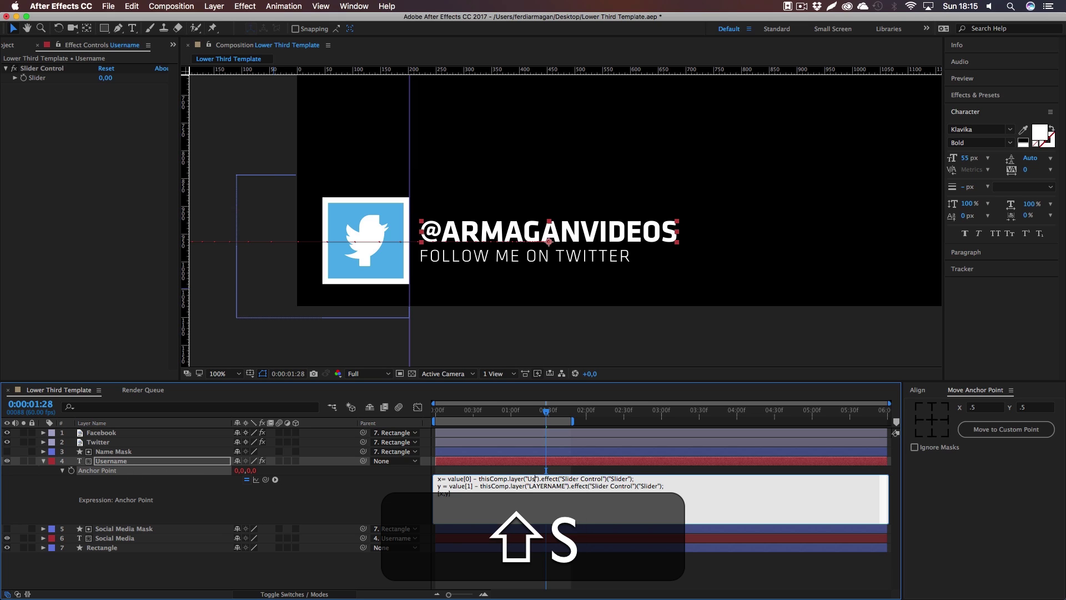
type("e")
key("Down")
key("Right")
key("Right")
key("Right")
key("Left")
key("shift+Left")
key("shift+Left")
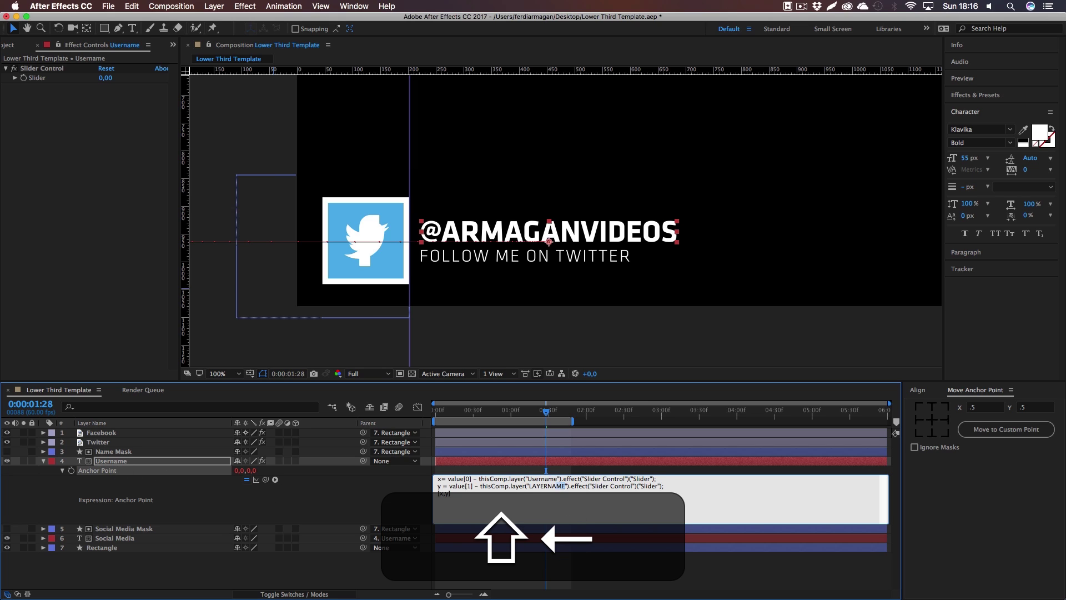
type("US")
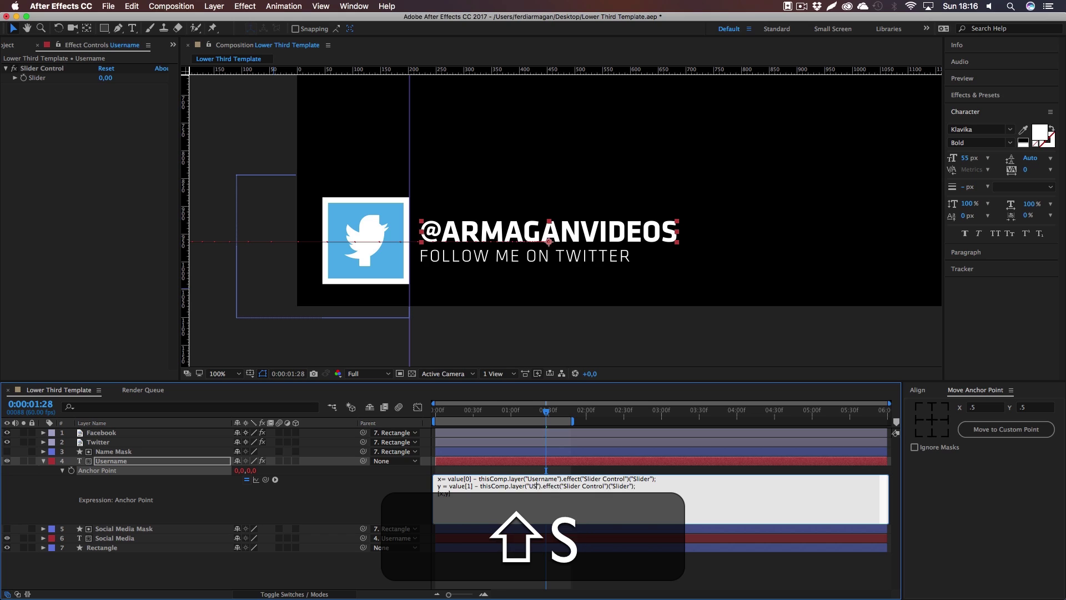
key("BackSpace")
type("sername")
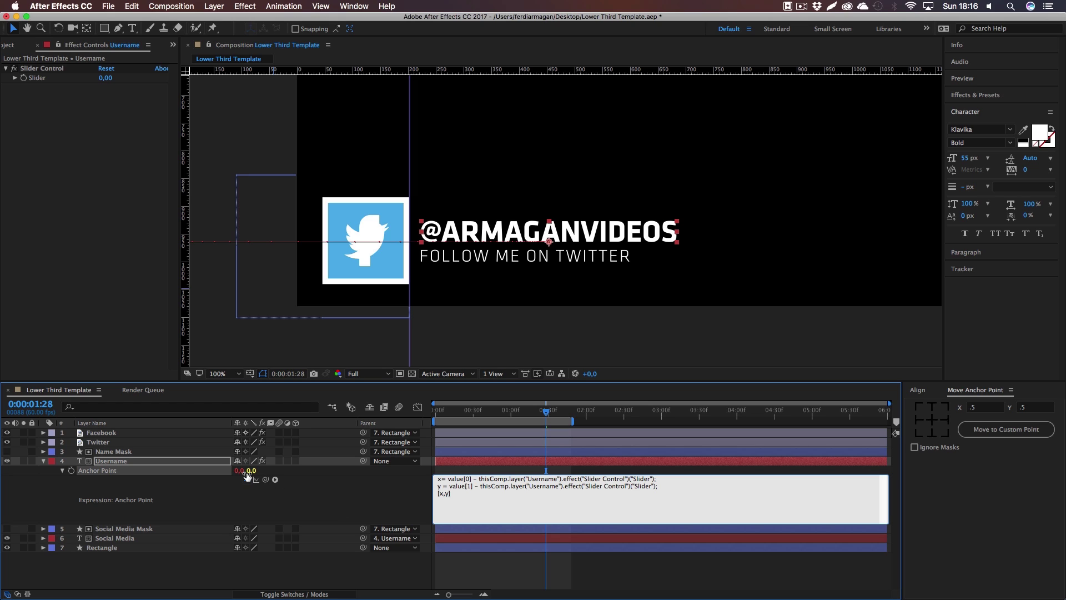
left_click(687, 574)
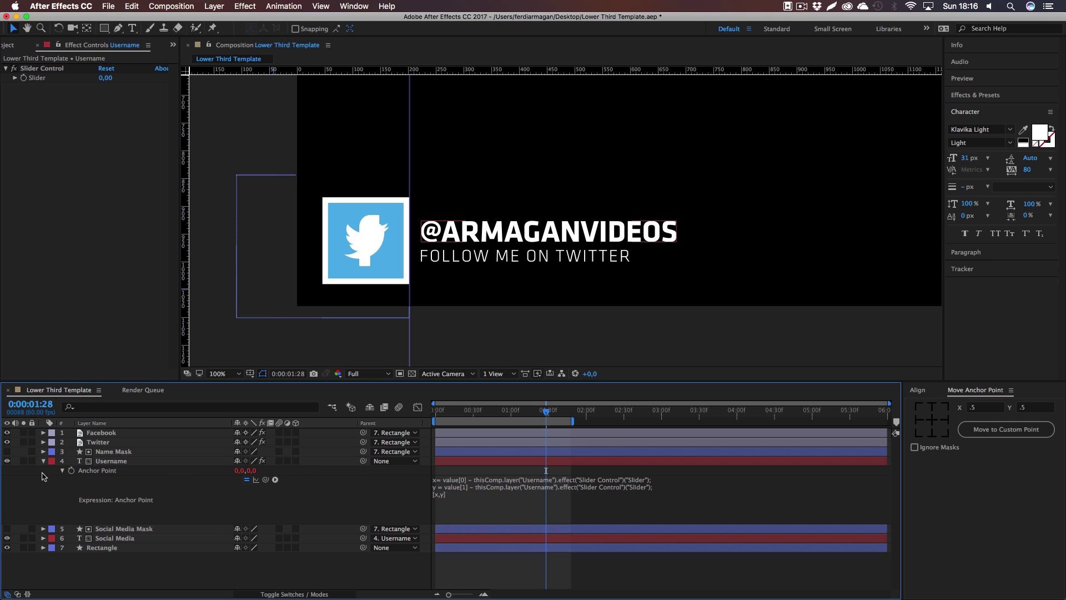
Add an expression to the Social Media layer's Anchor Point and paste the same x/y Slider Control template
left_click(120, 540)
key("y")
key("a")
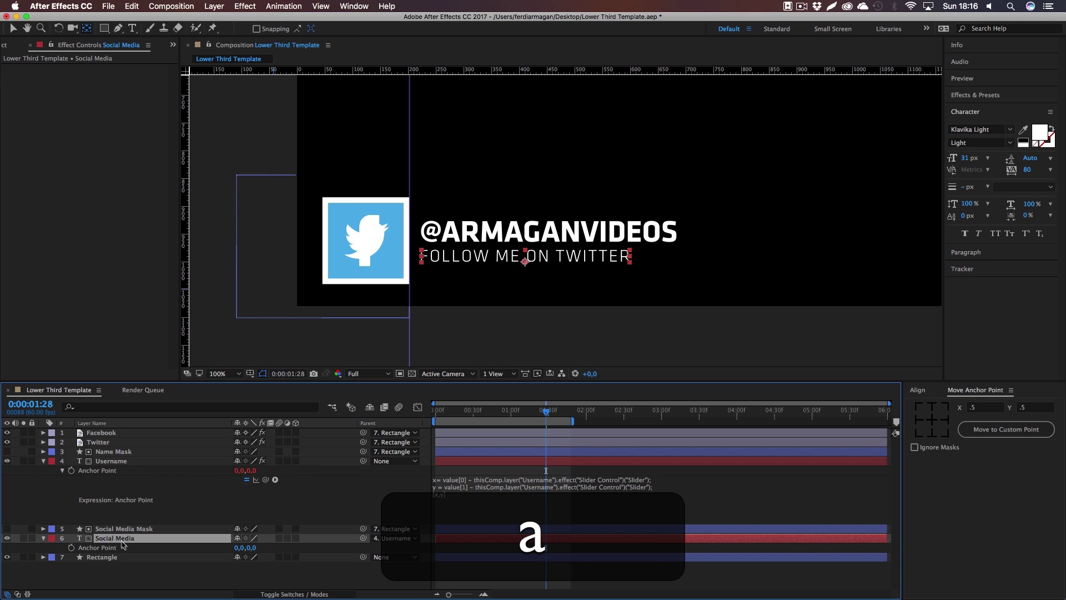
left_click(71, 548, "alt")
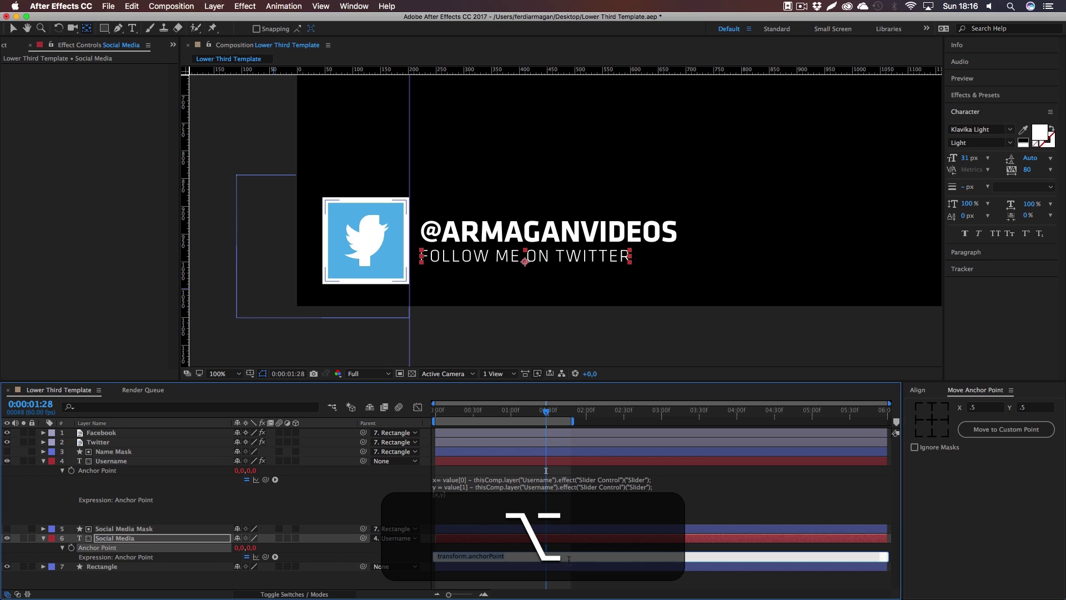
key("cmd+v")
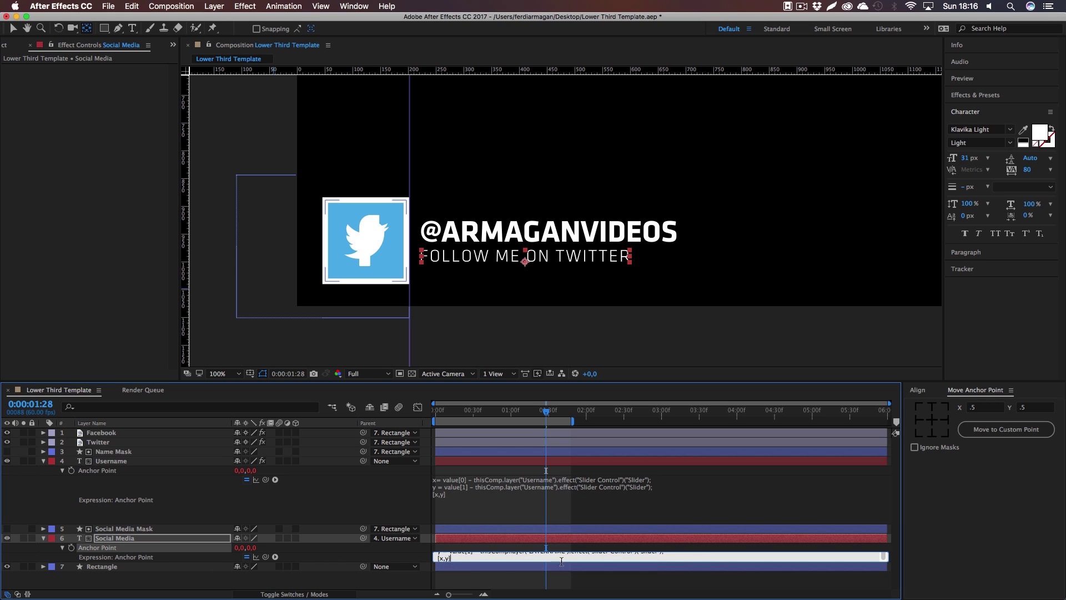
Replace both LAYERNAME placeholders in the Social Media layer's Anchor Point expression with Social Media and apply it
left_click_drag(561, 562, 528, 555)
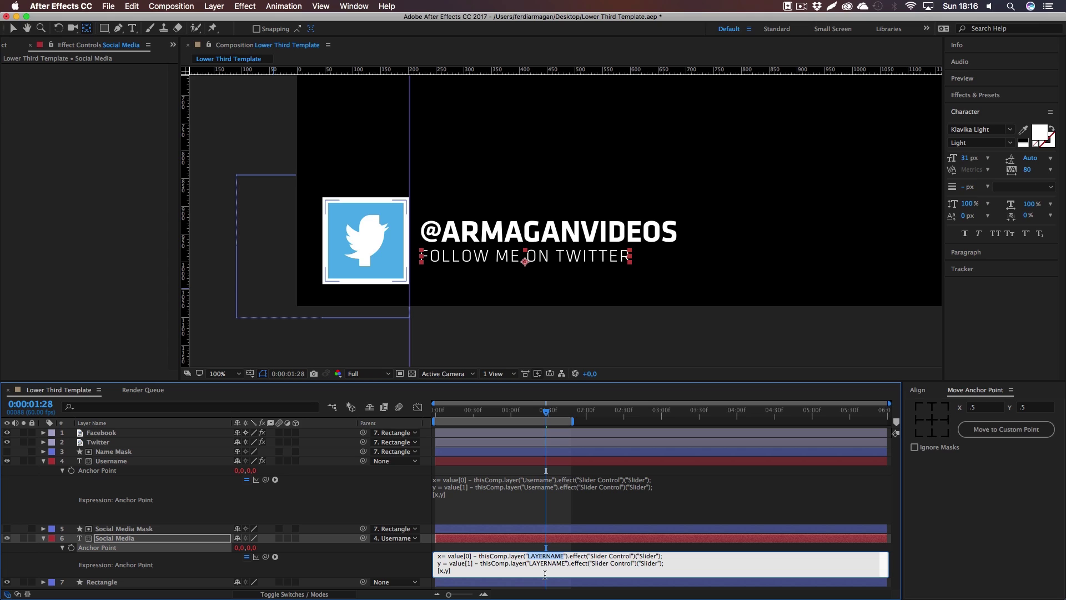
type("Social Media")
left_click(526, 563)
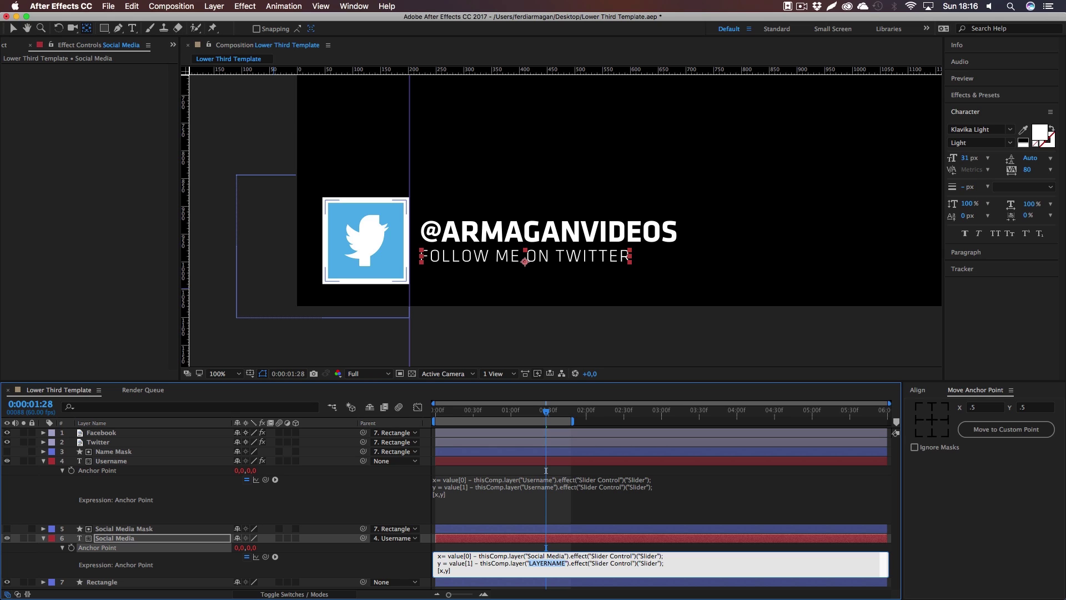
key("super+v")
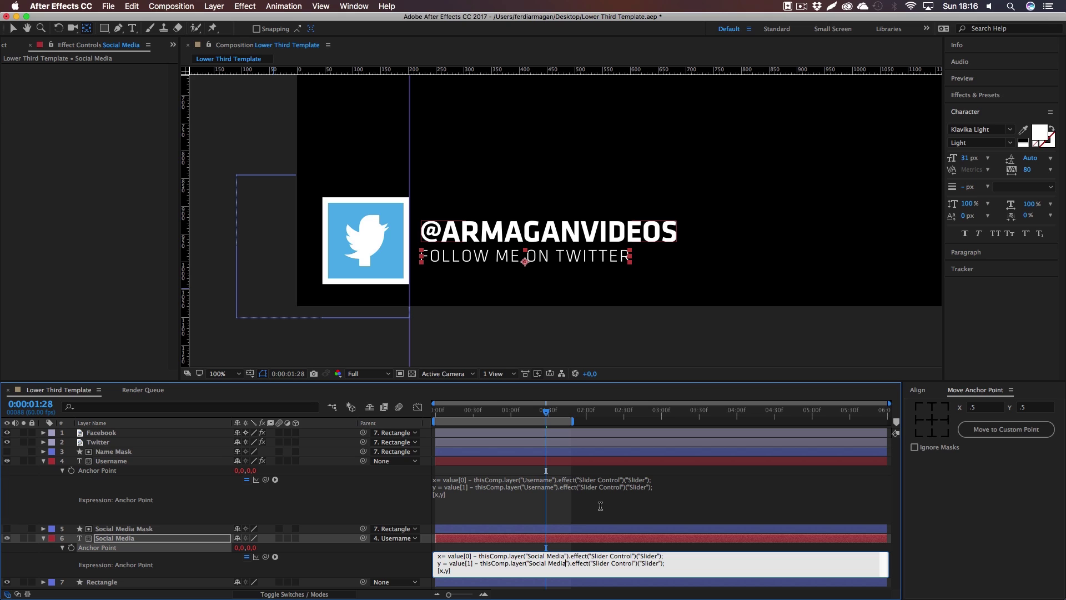
left_click(673, 502)
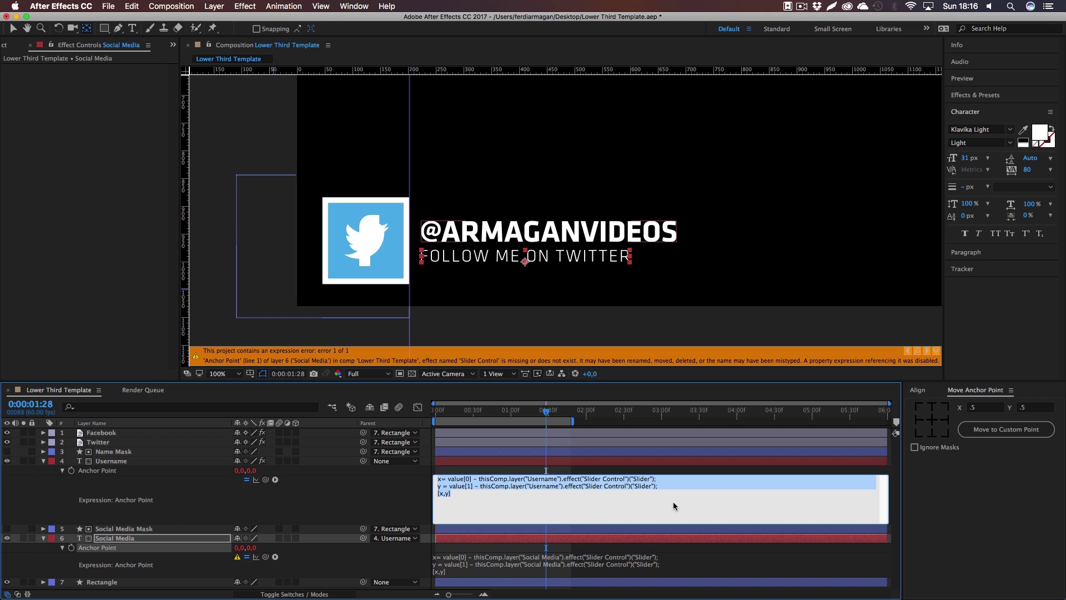
Add a second Slider Control effect to the Username layer
left_click(116, 463)
left_click(44, 70)
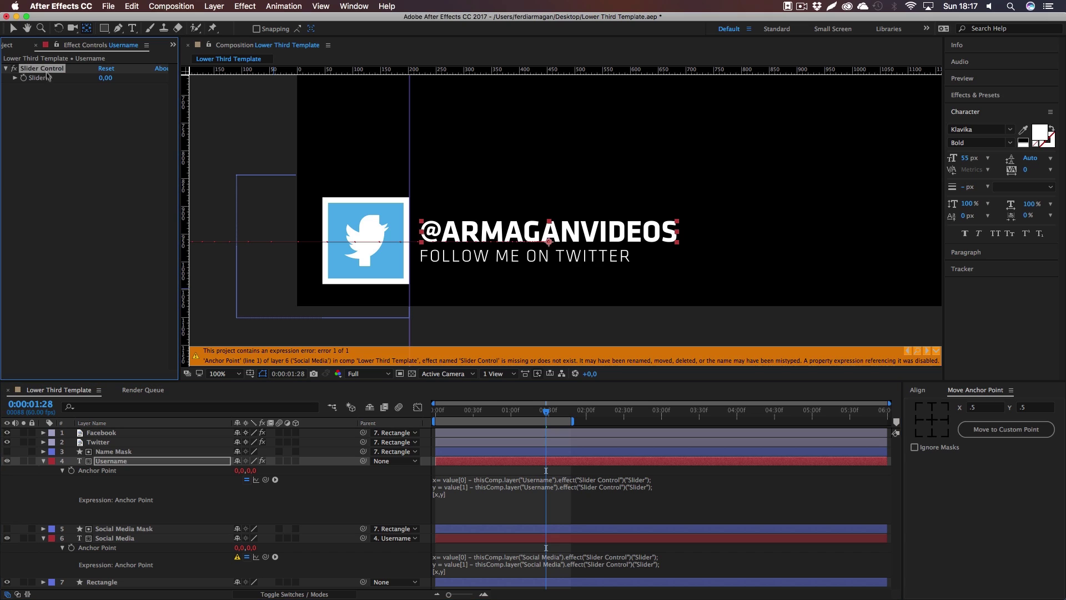
left_click(64, 128)
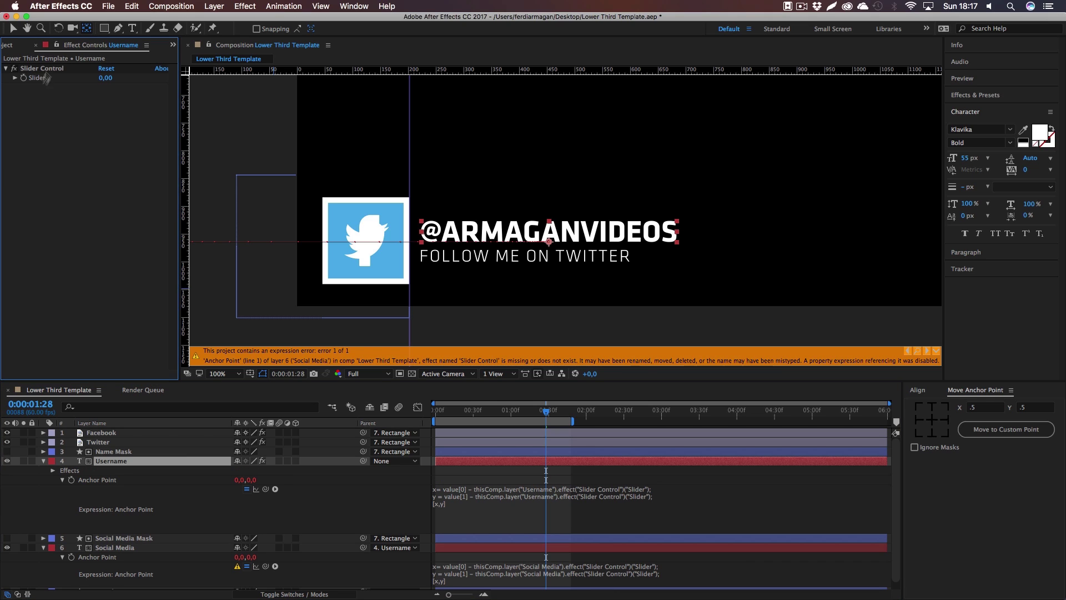
left_click(112, 462)
left_click(245, 7)
mouse_move(289, 134)
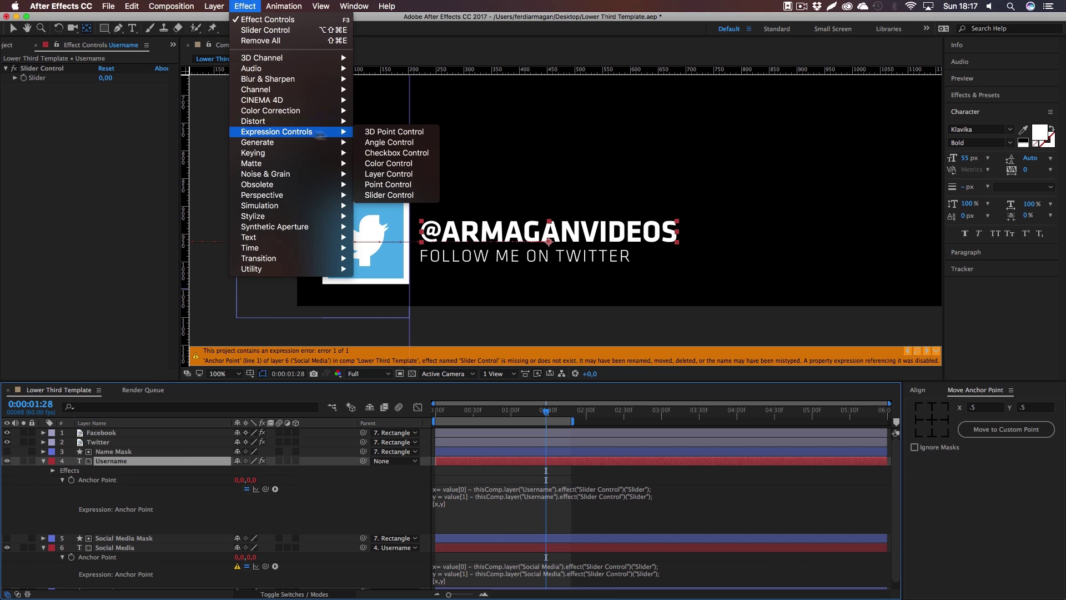
left_click(392, 195)
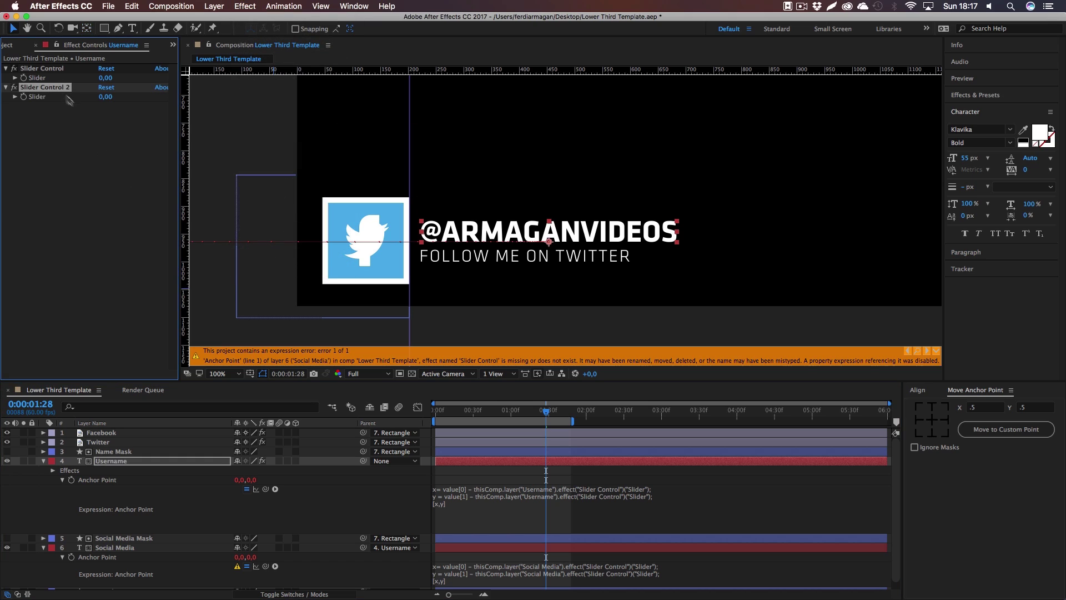
Copy both Slider Control effects from the Username layer and paste them onto the Social Media layer
left_click(49, 69, "shift")
key("super+c")
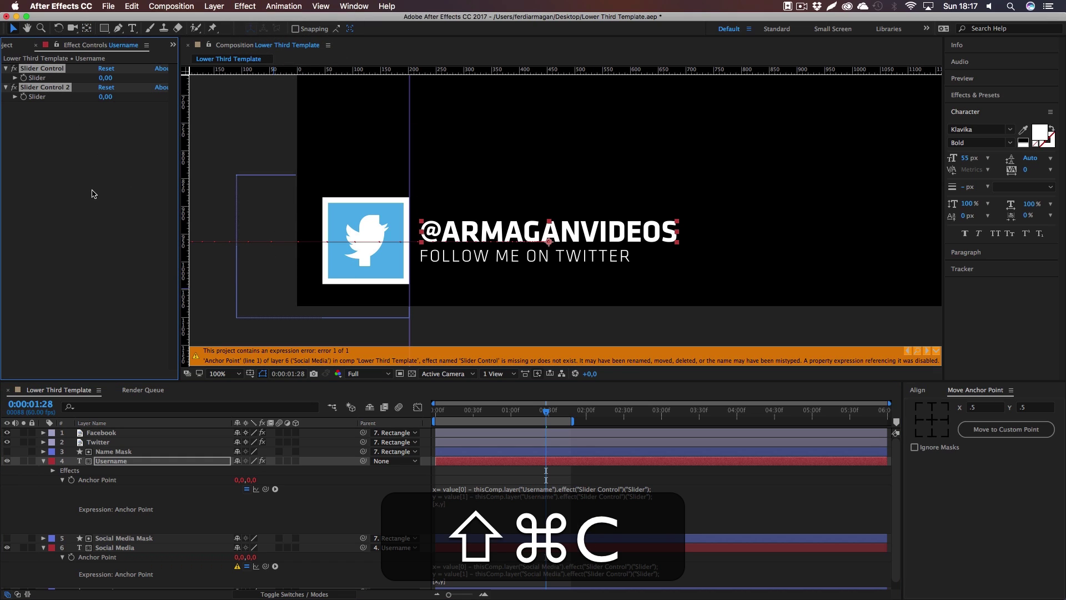
left_click(114, 549)
left_click(115, 551)
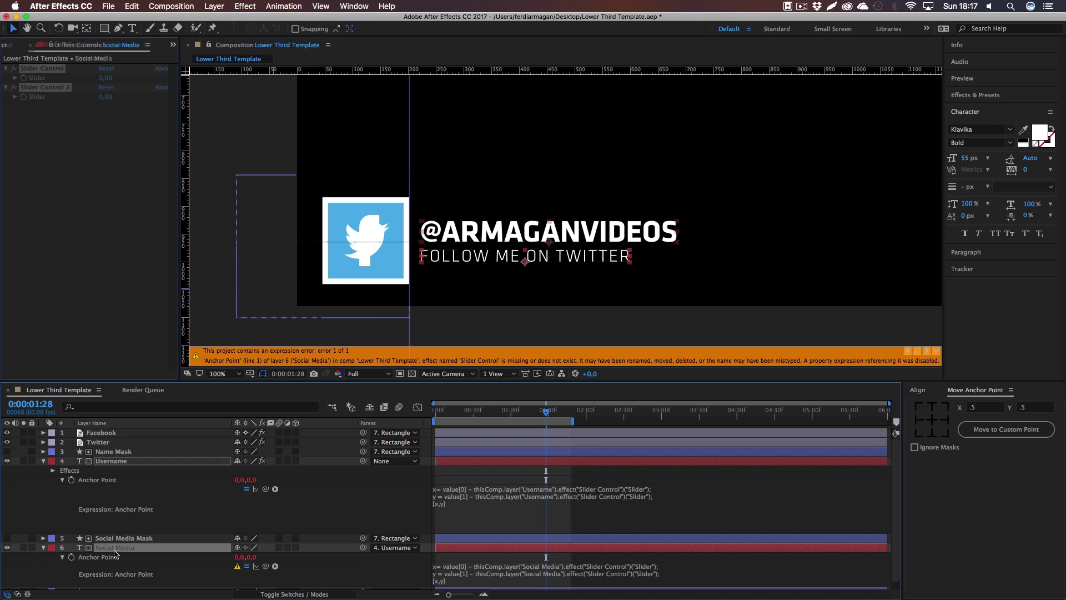
scroll(122, 549, "down", 1)
key("super+v")
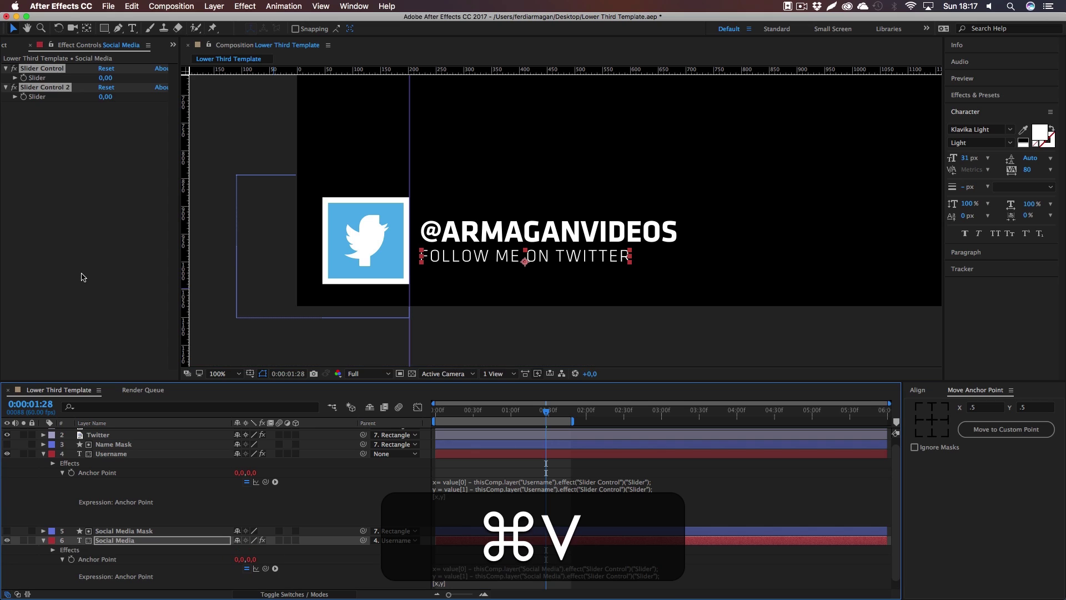
Change the y line to reference Slider Control 2 in both the Username and Social Media Anchor Point expressions
left_click(555, 490)
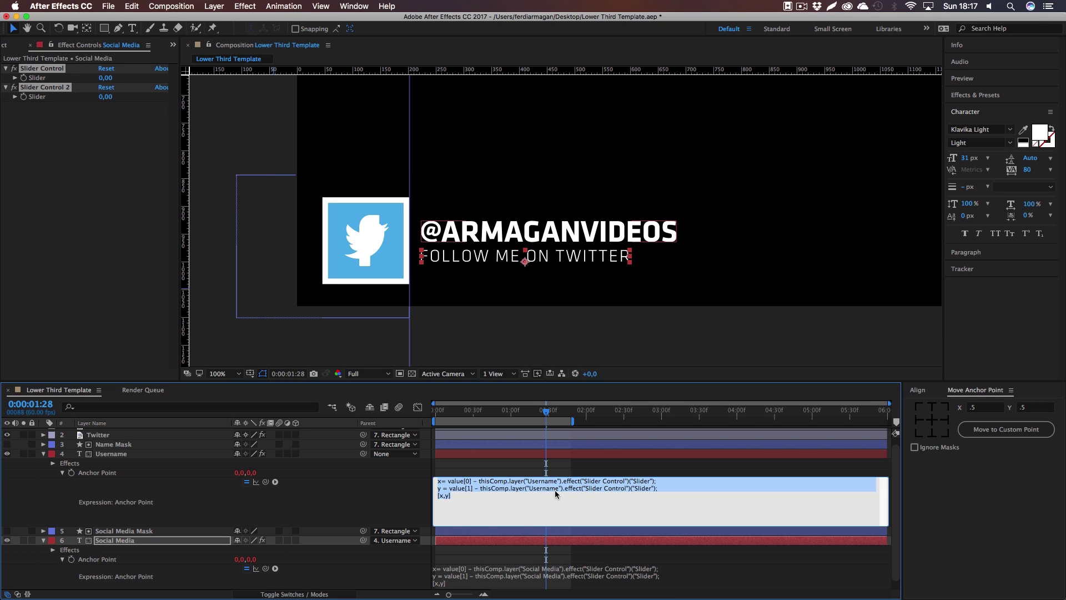
left_click(605, 489)
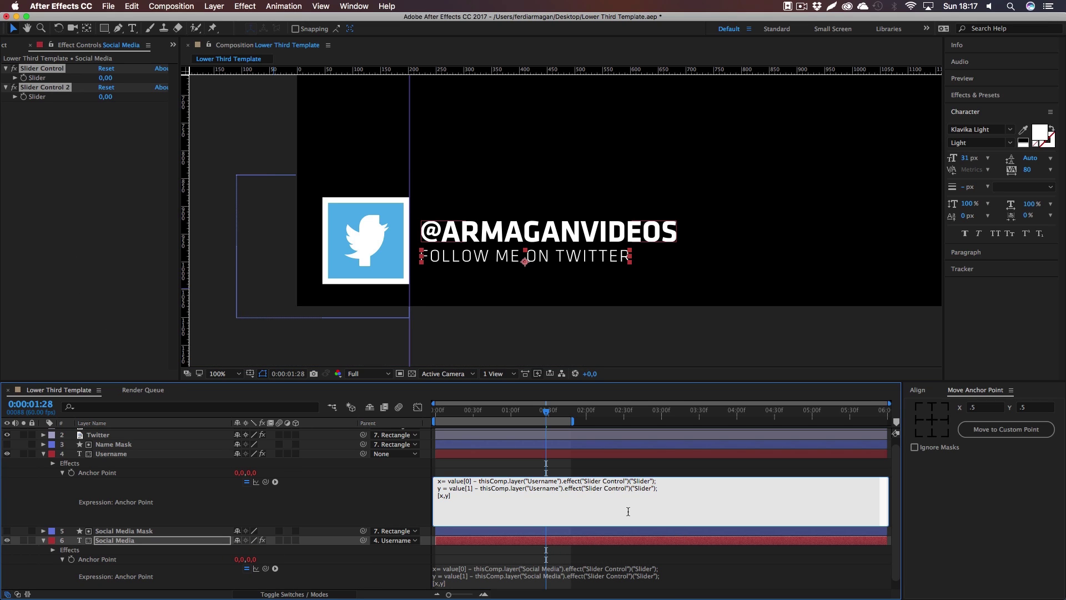
type("2")
left_click(613, 573)
left_click(634, 575)
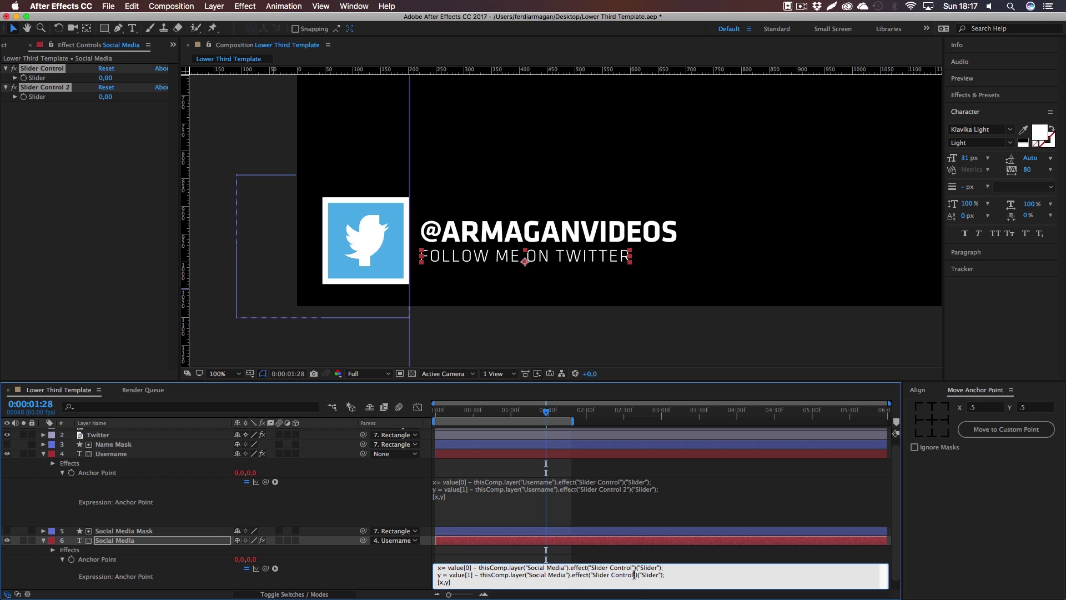
type("2")
left_click(692, 504)
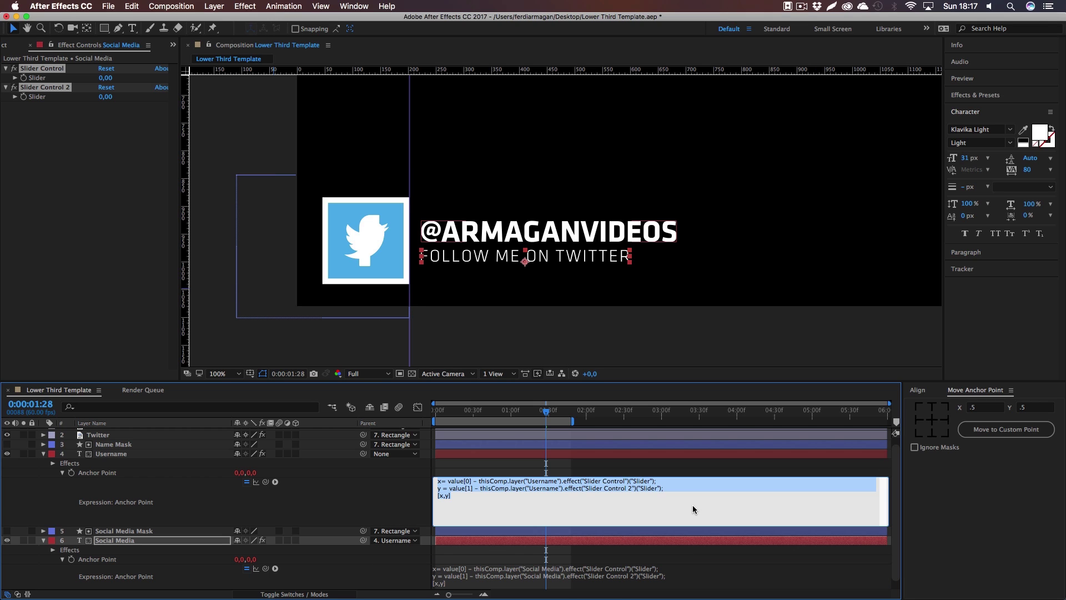
Collapse the Username and Social Media layers and scrub through the timeline to check the lower third animation
left_click(44, 457)
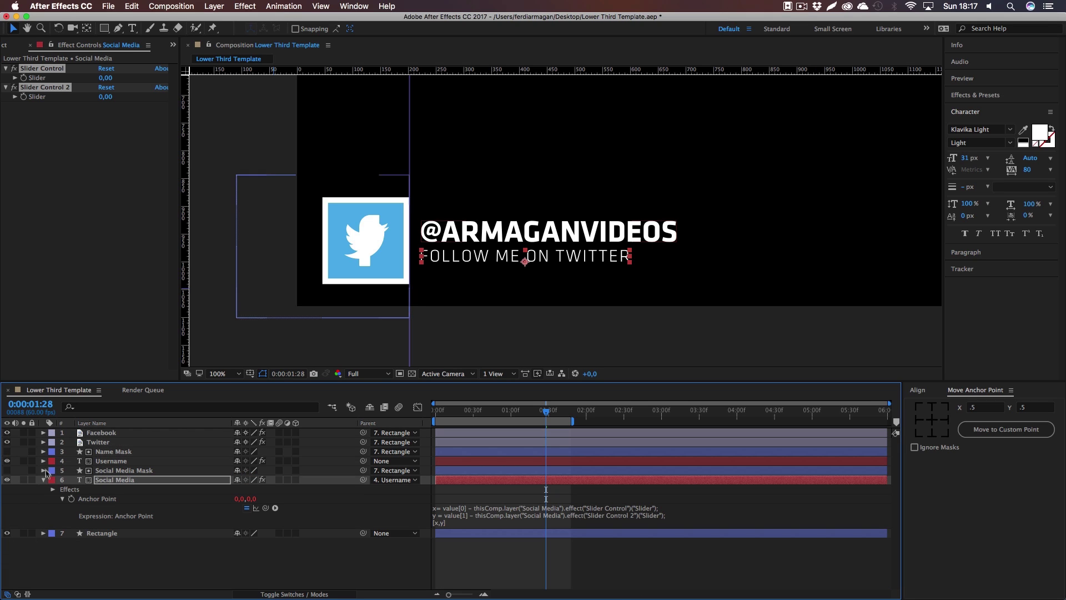
left_click(44, 480)
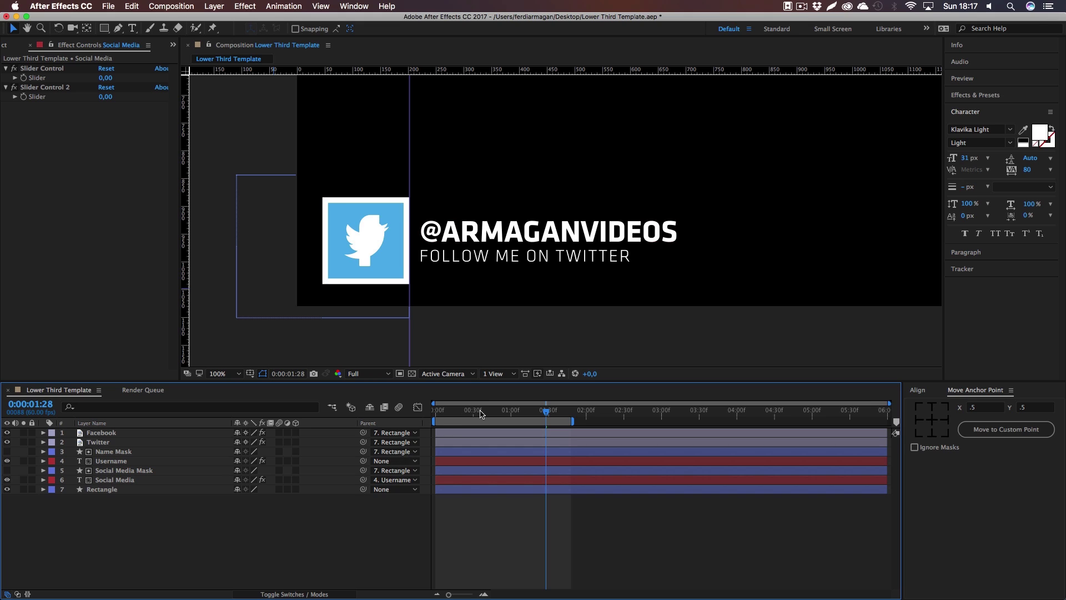
left_click_drag(482, 414, 549, 422)
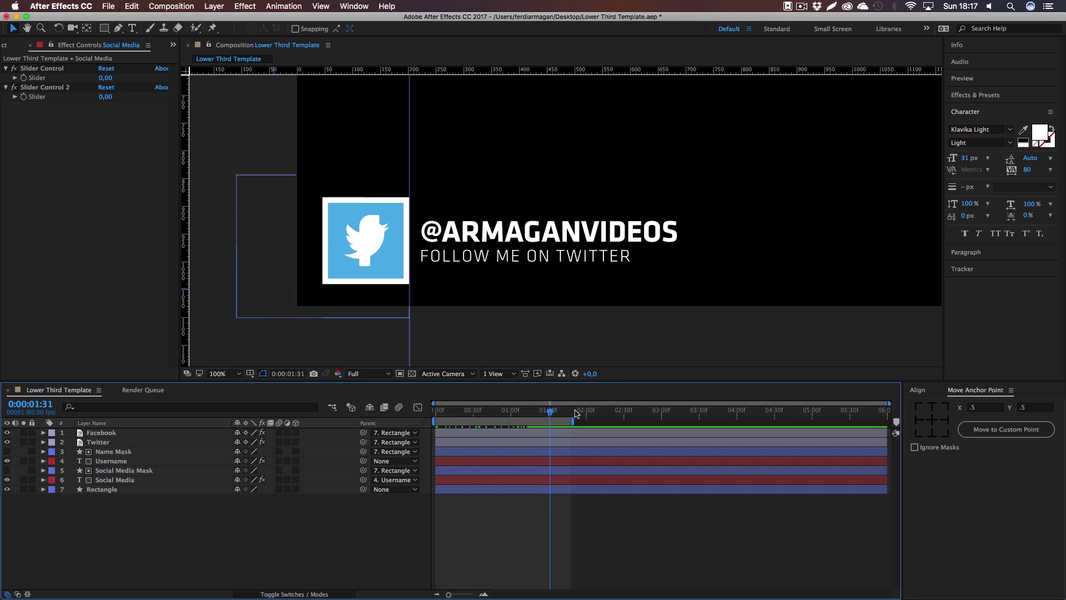
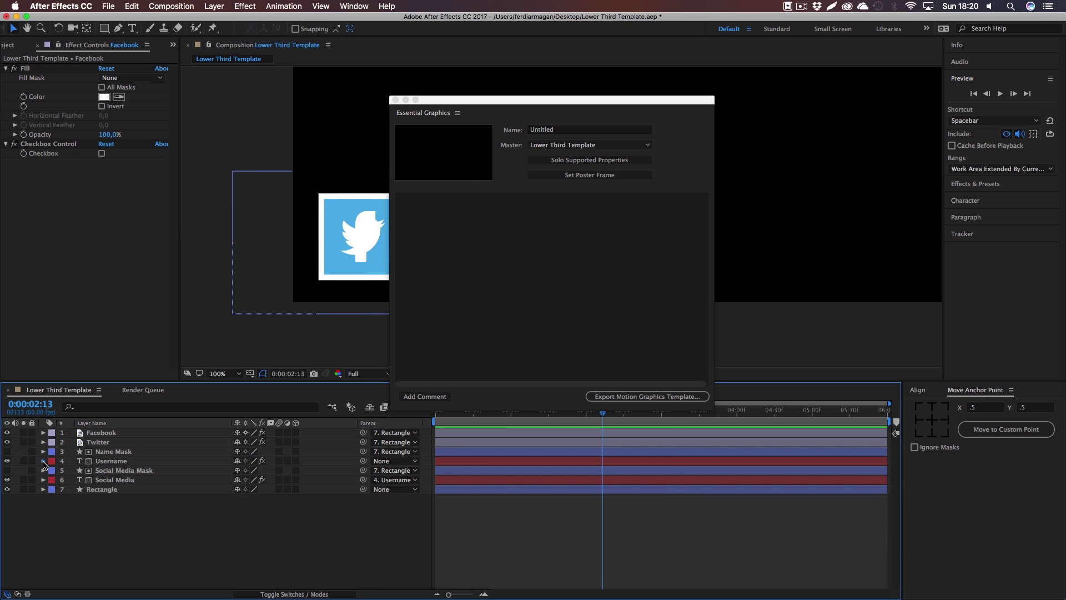
Add the Username layer's Source Text to Essential Graphics and name the property Social Media Username
left_click(44, 463)
left_click(44, 509)
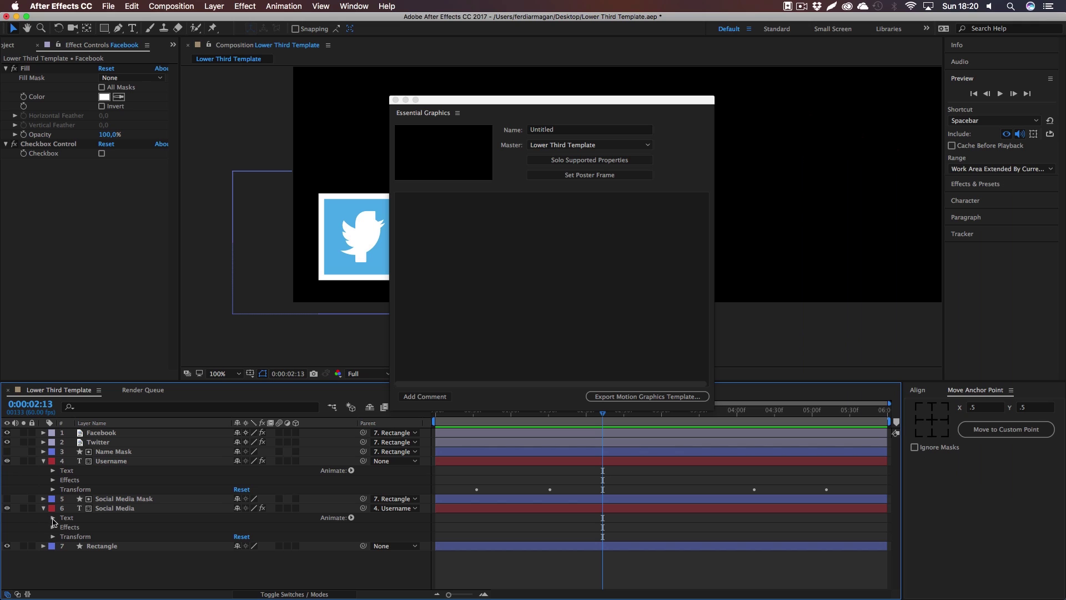
left_click(53, 518)
left_click(53, 470)
left_click(94, 479)
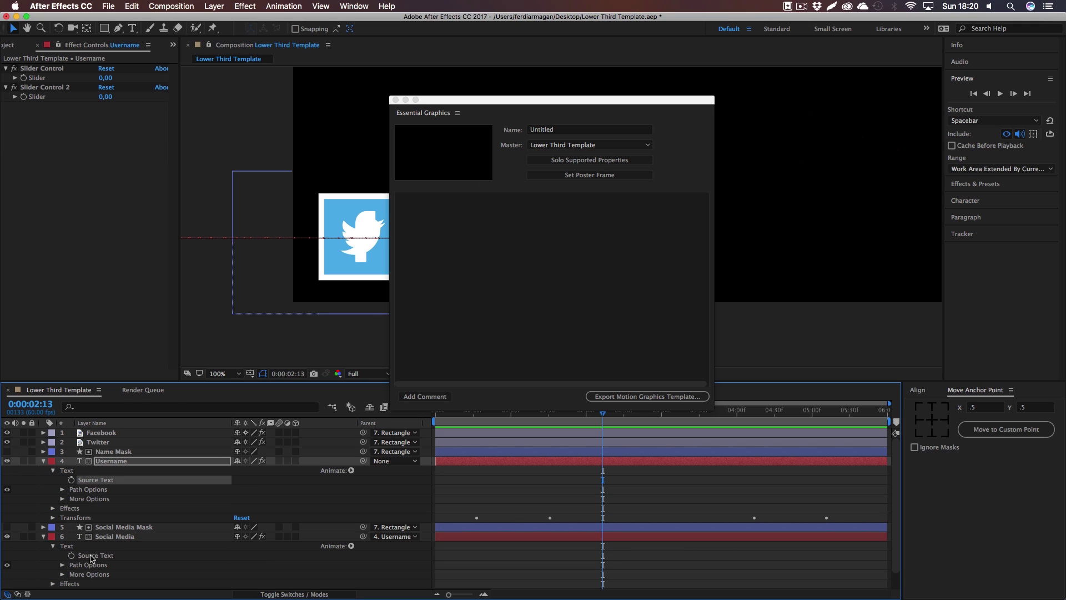
left_click_drag(95, 485, 508, 273)
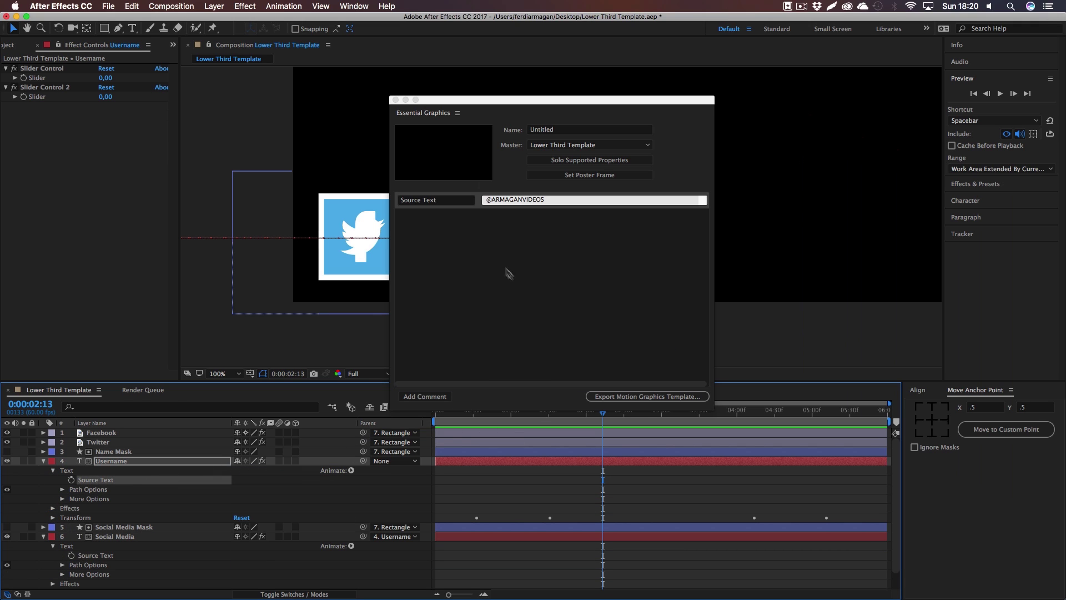
left_click(449, 201)
key("super+a")
type("Soc")
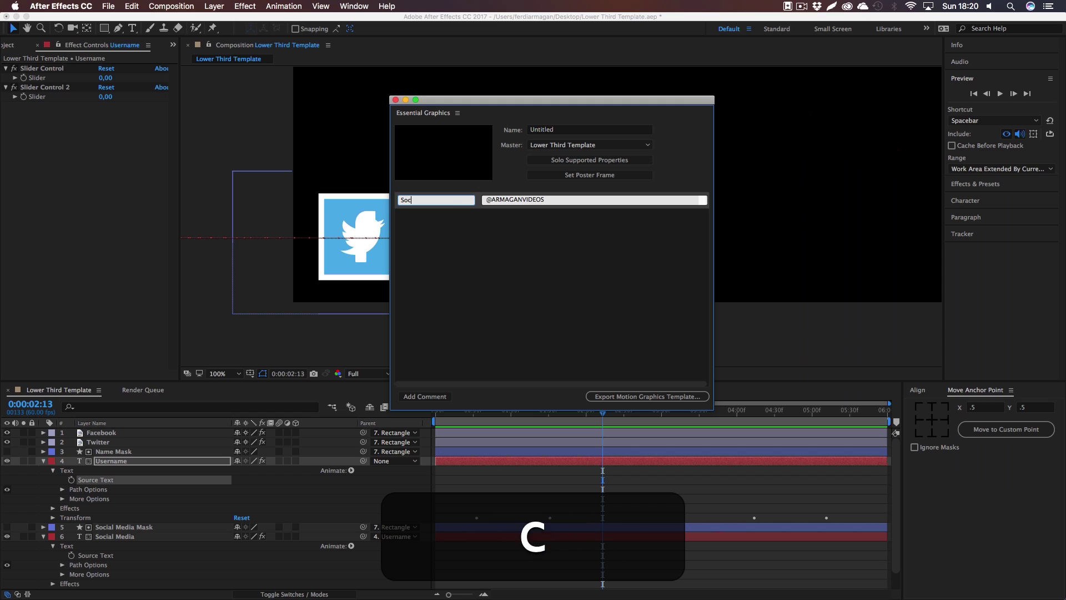
type("ial Media Username")
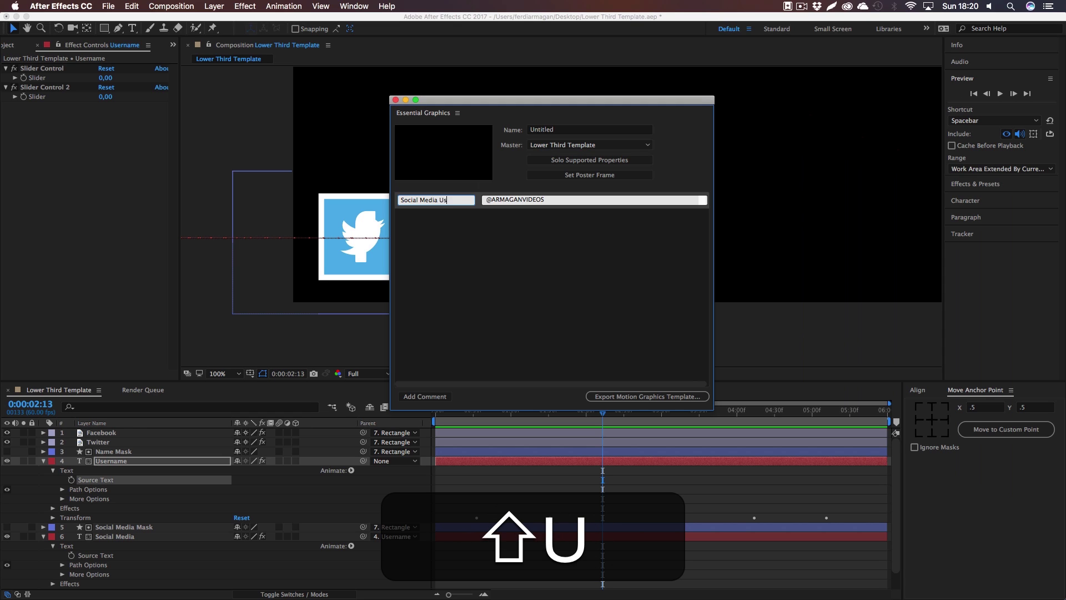
Add the Social Media layer's Source Text to Essential Graphics and name the property Social Media Name
left_click(95, 555)
left_click_drag(95, 555, 427, 219)
left_click(428, 219)
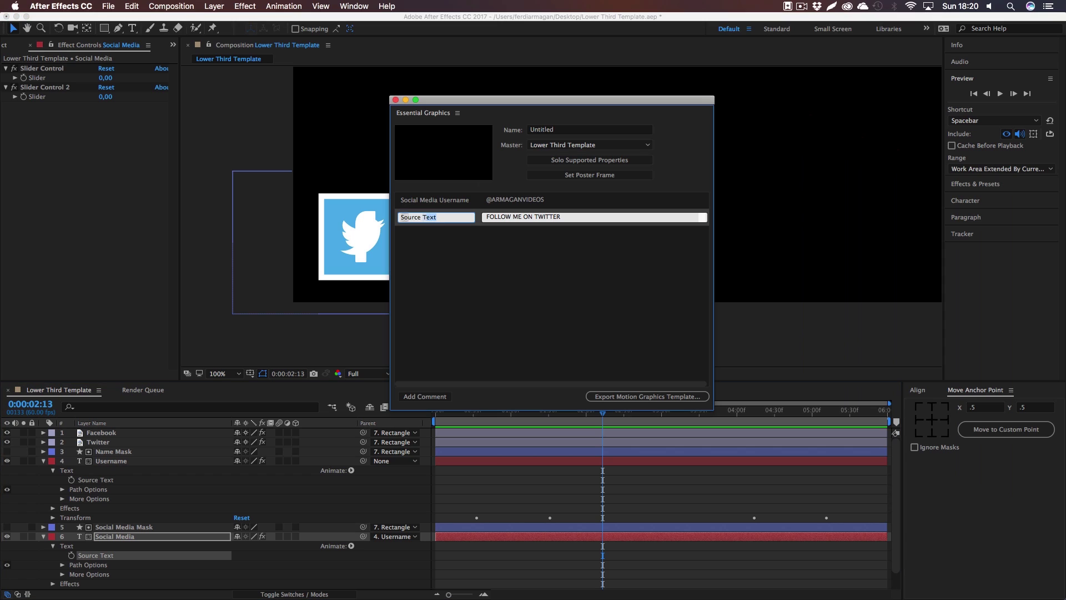
type("Social Media Name")
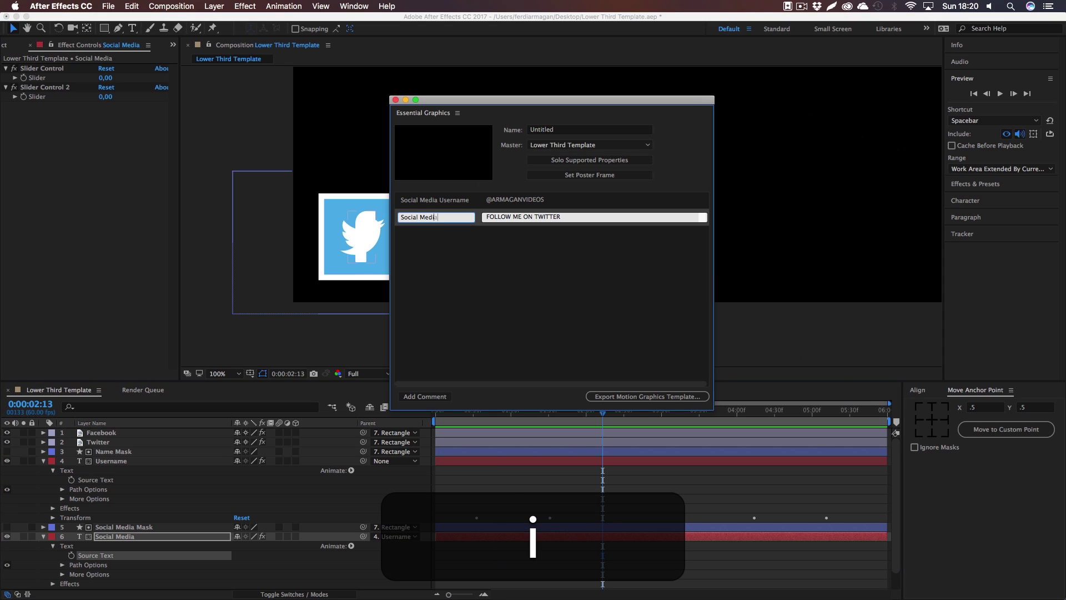
key("Return")
left_click(528, 322)
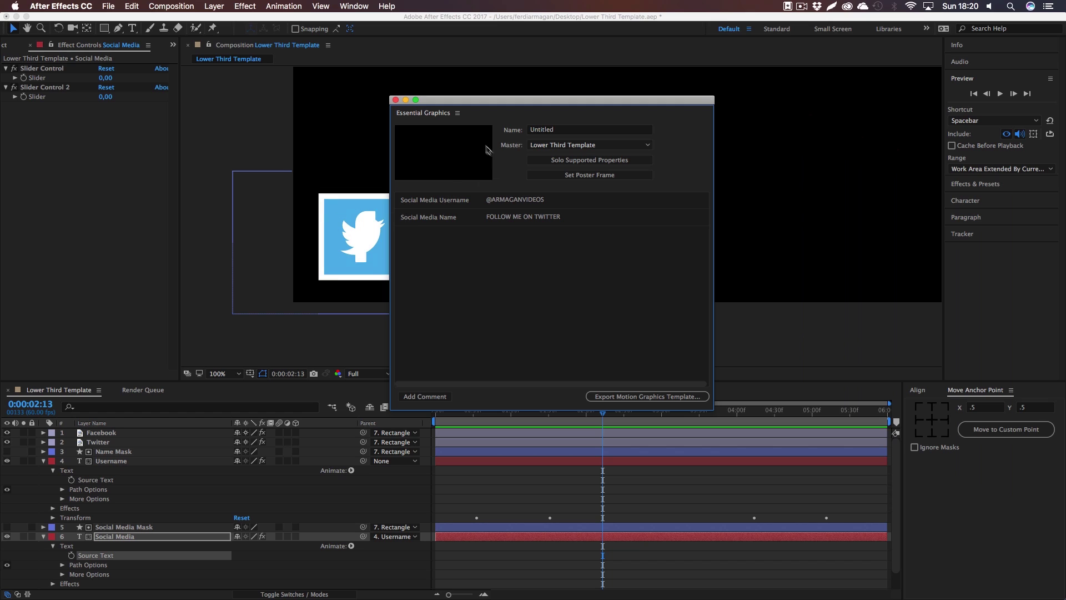
Set the current frame as the template's poster frame and collapse the Username and Social Media layers
left_click(582, 176)
left_click(44, 461)
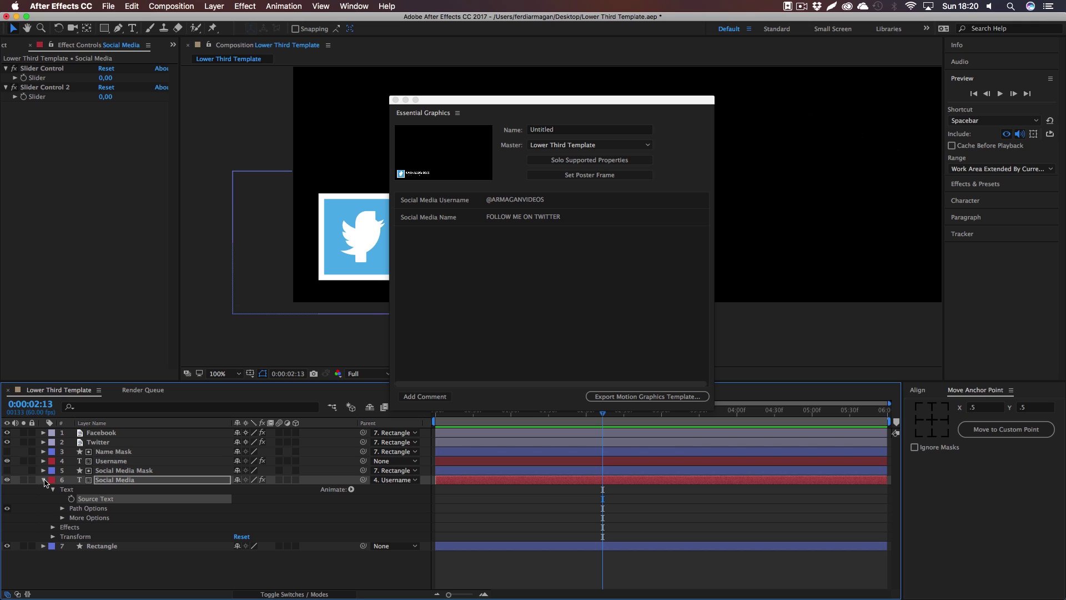
left_click(45, 481)
Add the Slider properties of the Username layer's Slider Control and Slider Control 2 to Essential Graphics
left_click(44, 462)
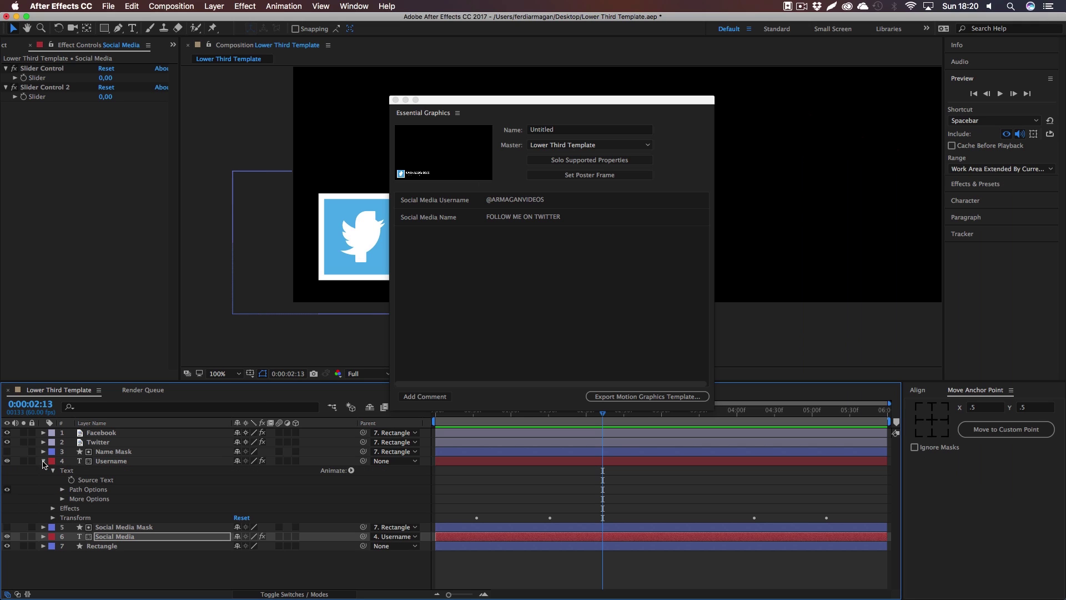
left_click(53, 471)
left_click(53, 480)
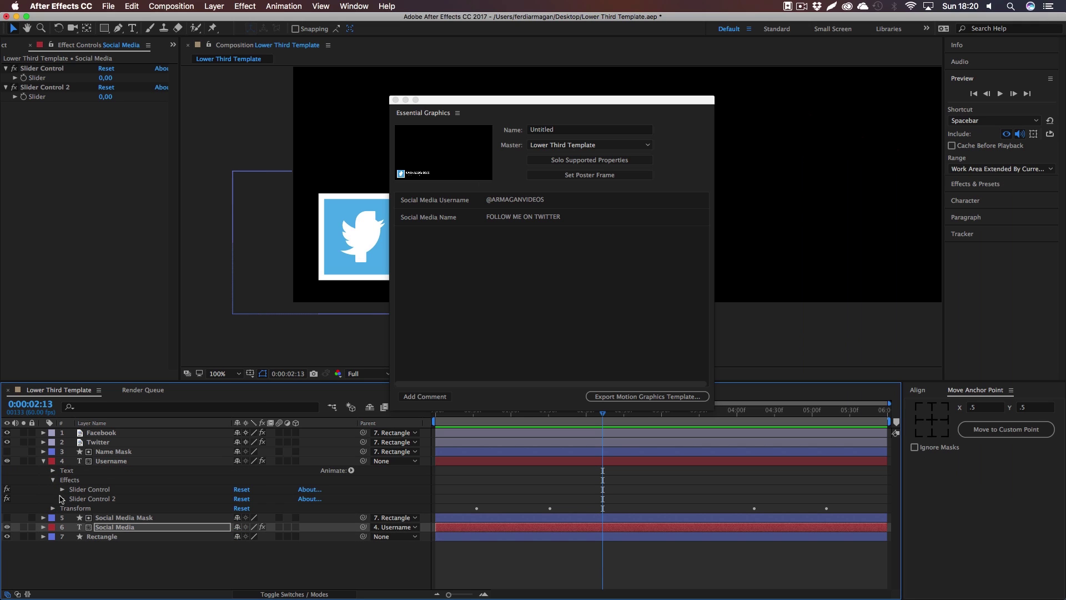
left_click(62, 498)
left_click(62, 489)
left_click_drag(93, 500, 494, 302)
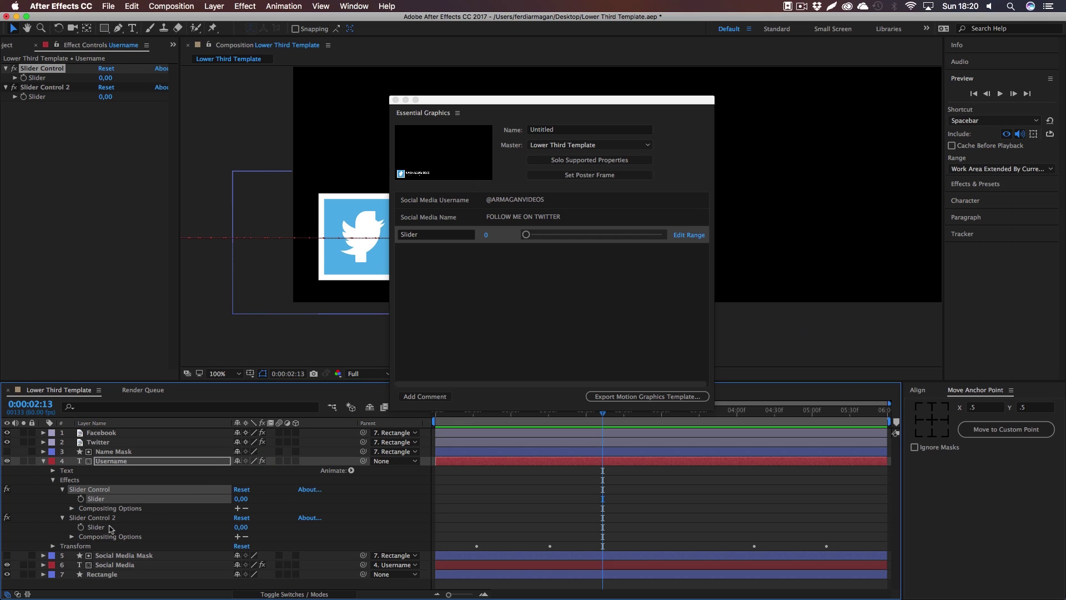
left_click_drag(91, 532, 499, 303)
Move the Essential Graphics panel off most of the lower third and name the first slider property Username X-Slider
left_click(429, 239)
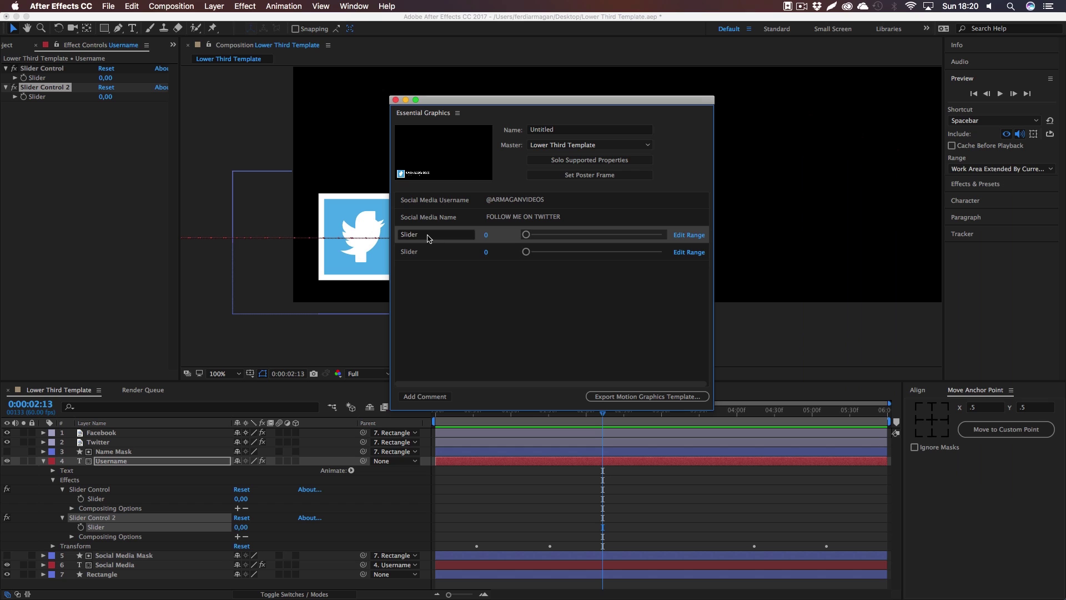
left_click_drag(459, 109, 667, 181)
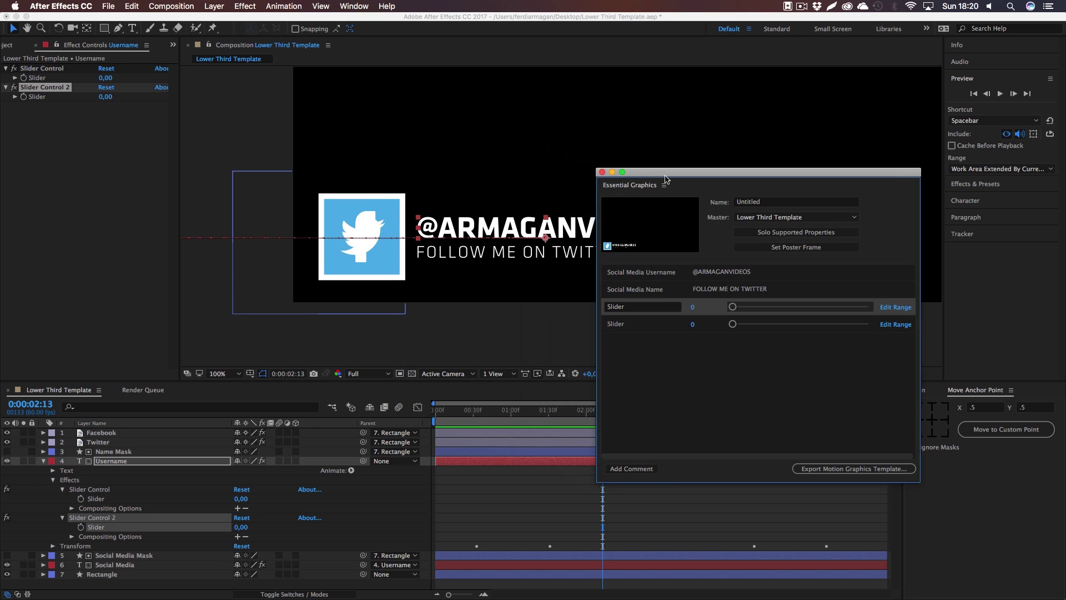
left_click(643, 309)
type("Usernam")
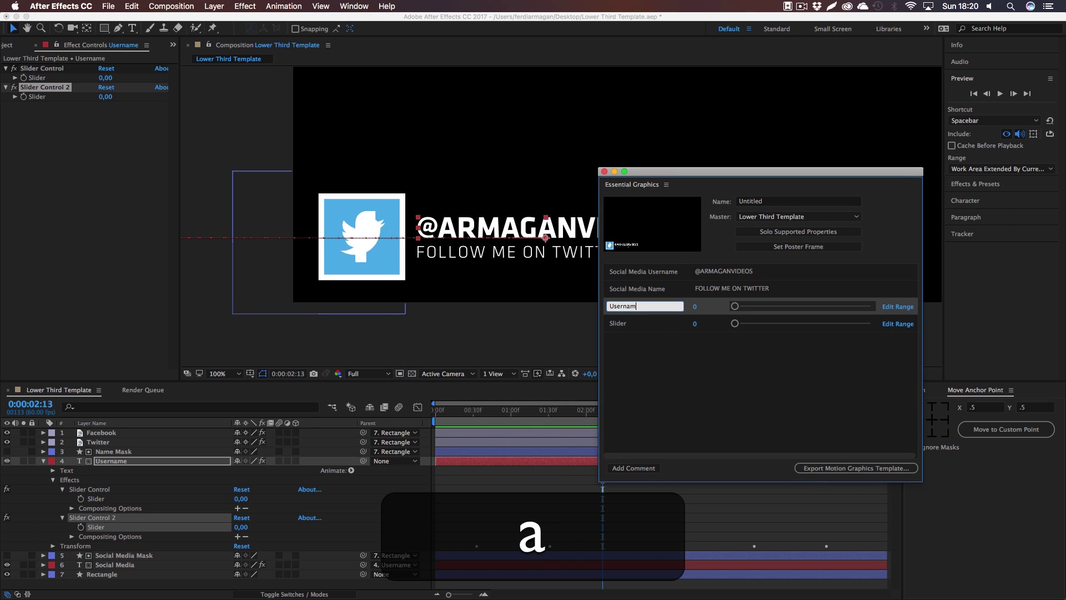
type("e X-Slider")
Copy the first slider's name to the second slider property and change it to Username Y-Slider
key("super+a")
key("super+c")
left_click(635, 326)
left_click(634, 326)
key("super+a")
key("super+v")
key("BackSpace")
type("Y")
key("Return")
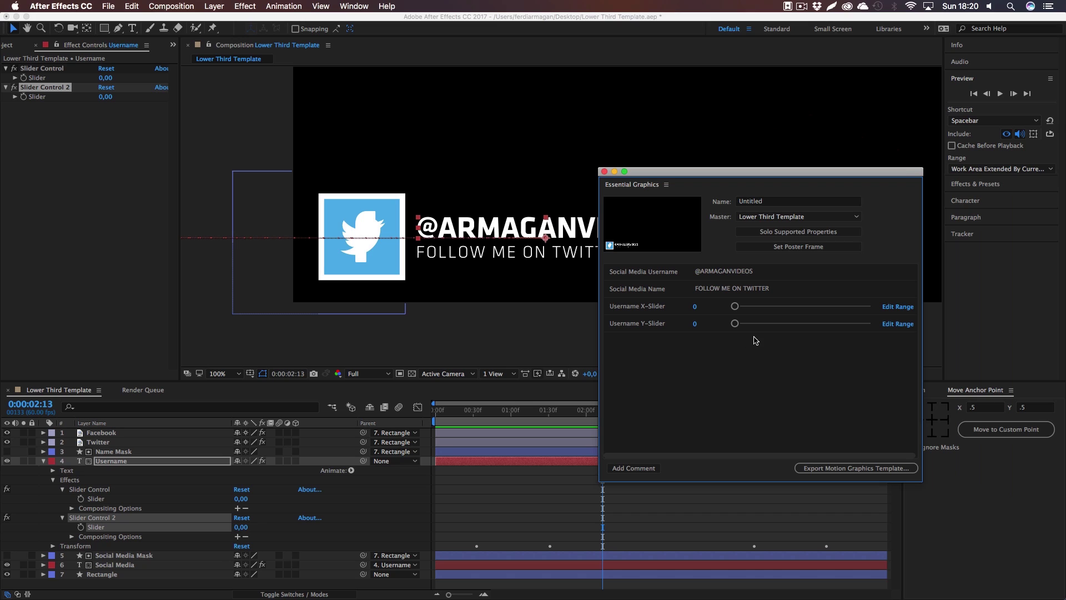
Try to move the Username Y-Slider below 0 and close the Essential Graphics panel
mouse_move(736, 327)
left_mouse_down()
mouse_move(758, 327)
mouse_move(725, 329)
left_mouse_up()
mouse_move(735, 323)
left_mouse_down()
mouse_move(760, 324)
mouse_move(734, 324)
left_mouse_up()
left_click(604, 171)
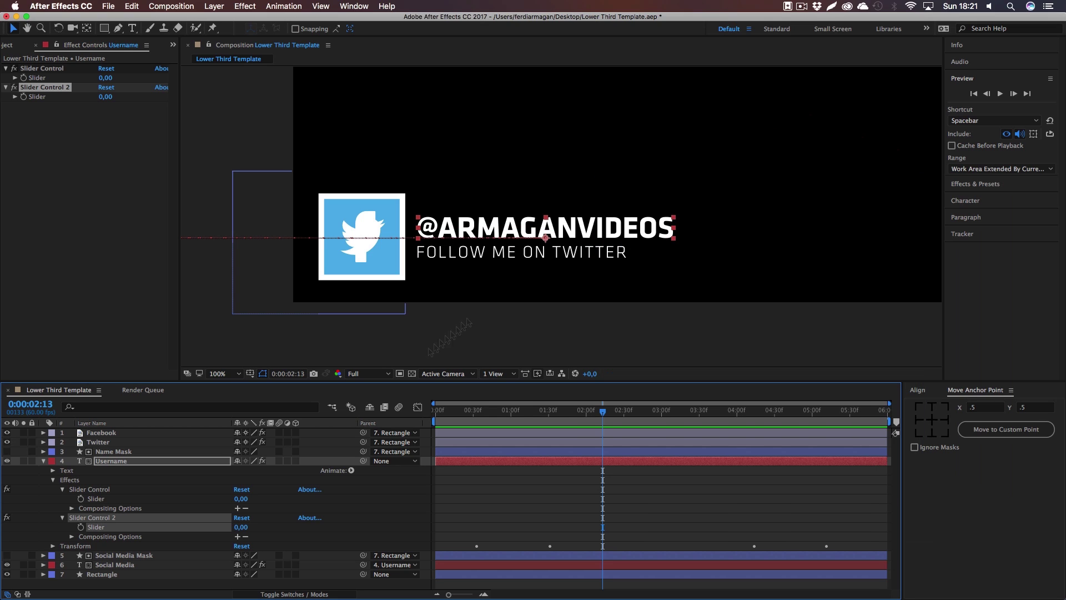
Collapse the Username layer's properties and open the Essential Graphics panel again
left_click(44, 461)
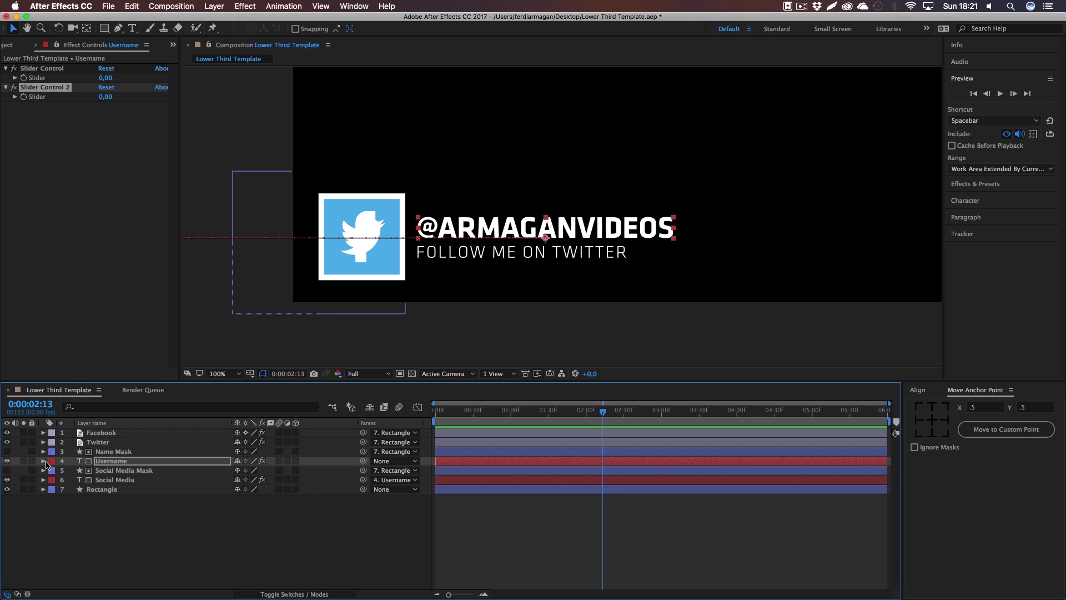
mouse_move(359, 16)
left_mouse_down()
mouse_move(353, 8)
mouse_move(370, 1)
left_mouse_up()
left_click(362, 7)
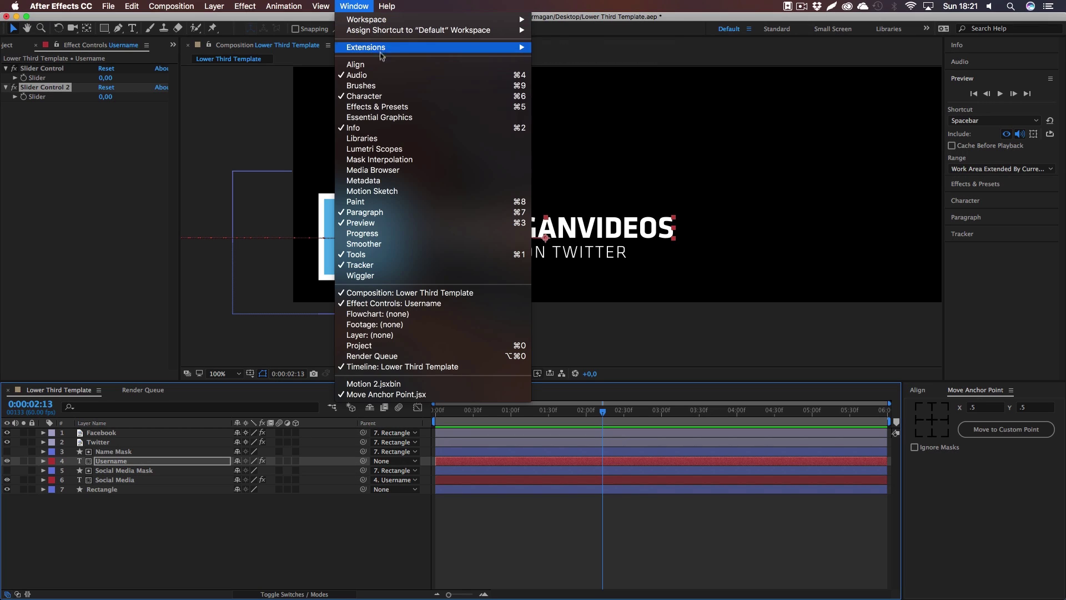
left_click(382, 118)
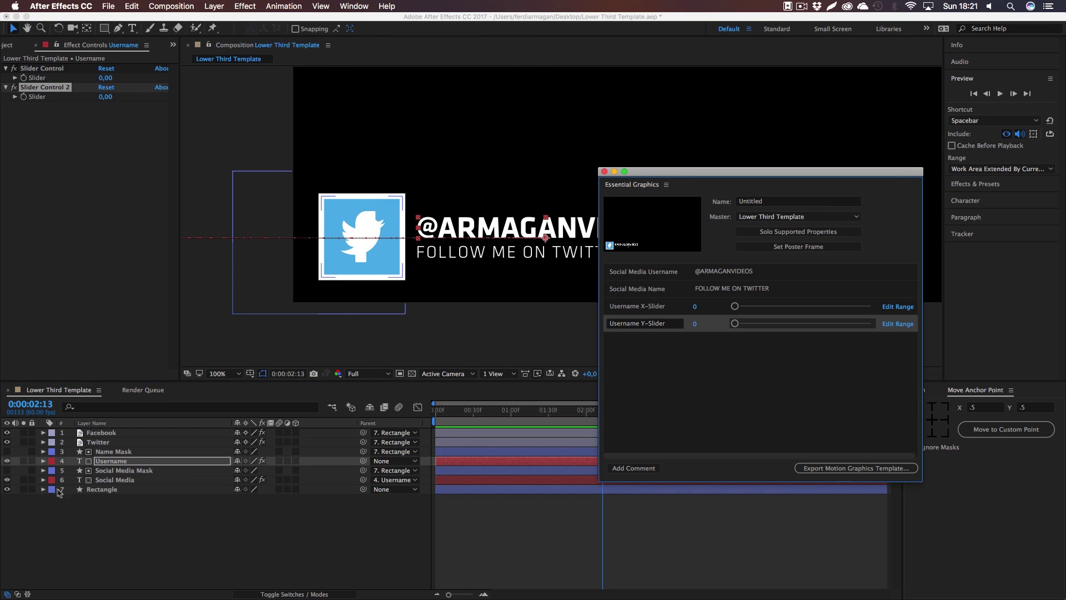
Expose the Social Media layer's first Slider Control in Essential Graphics and name it Social Media Name X-Slider
left_click(43, 479)
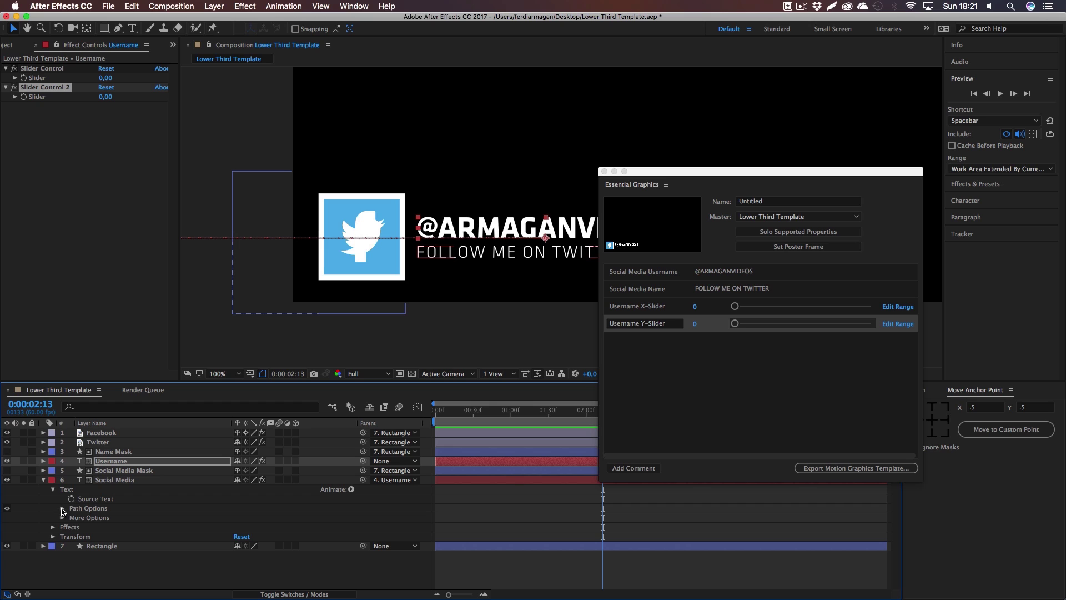
left_click(52, 527)
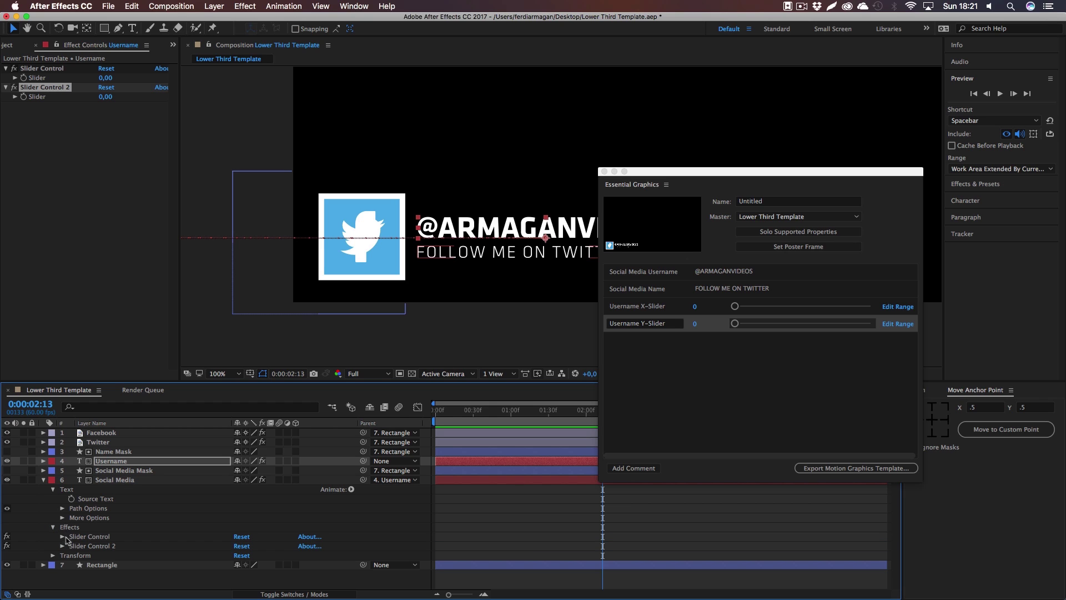
left_click(62, 536)
left_click_drag(99, 545, 697, 364)
left_click(649, 341)
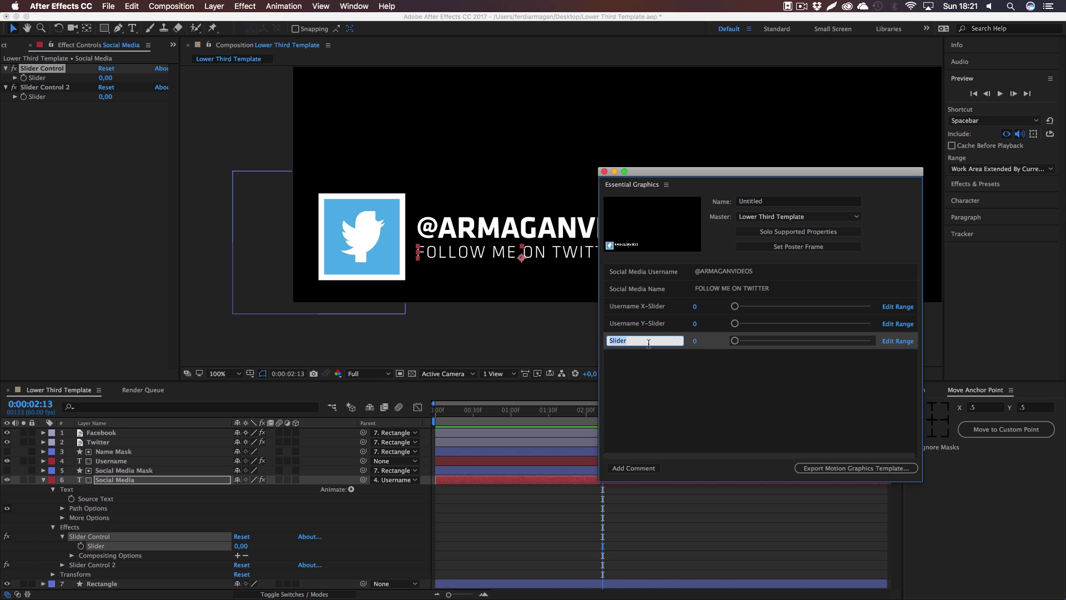
key("shift")
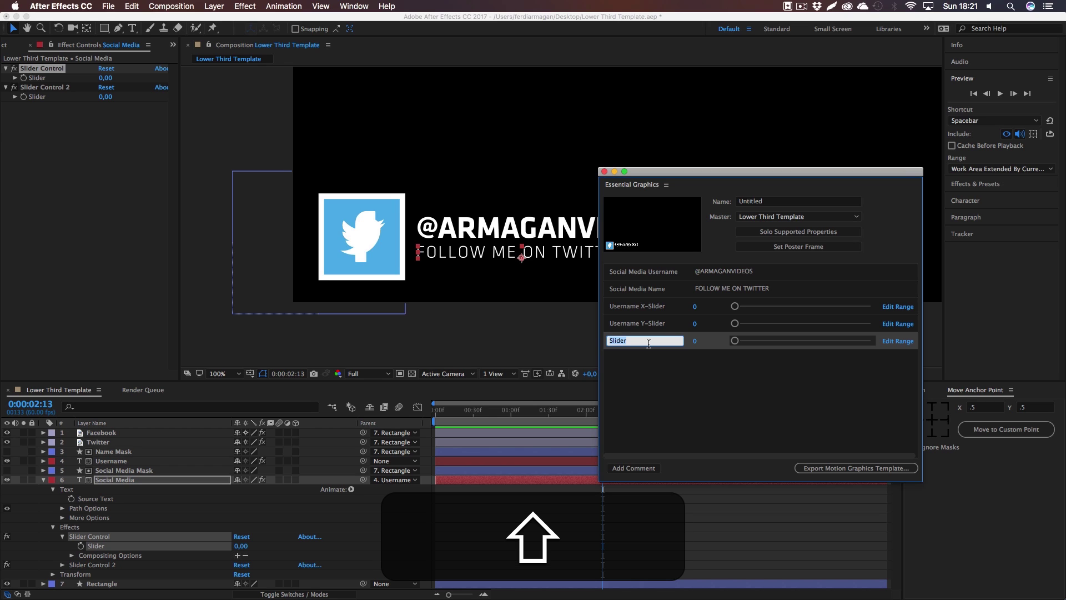
type("Social Me")
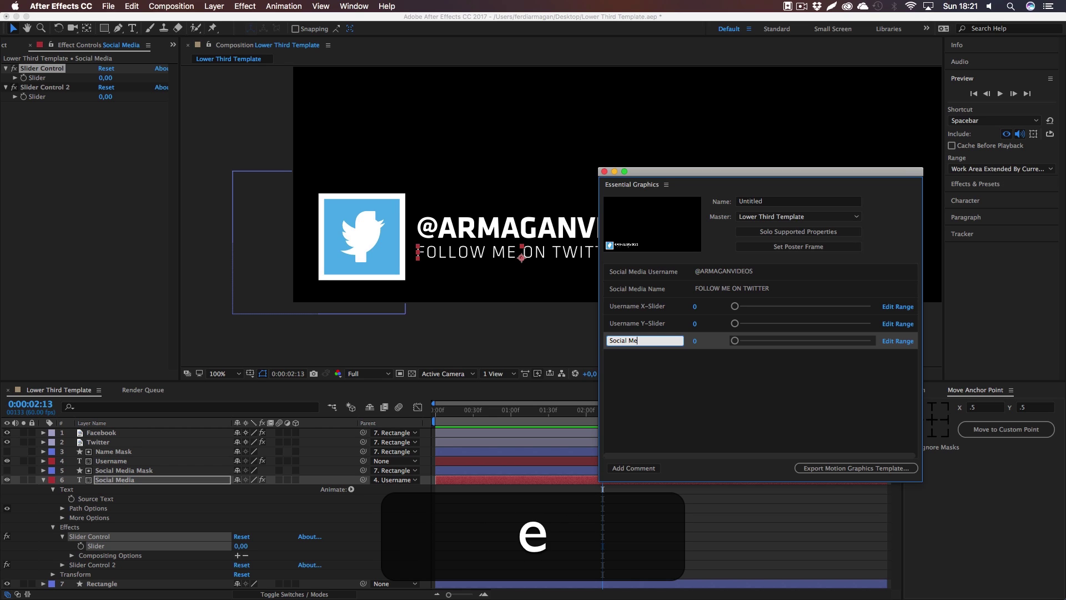
type("dia Name X-Slider")
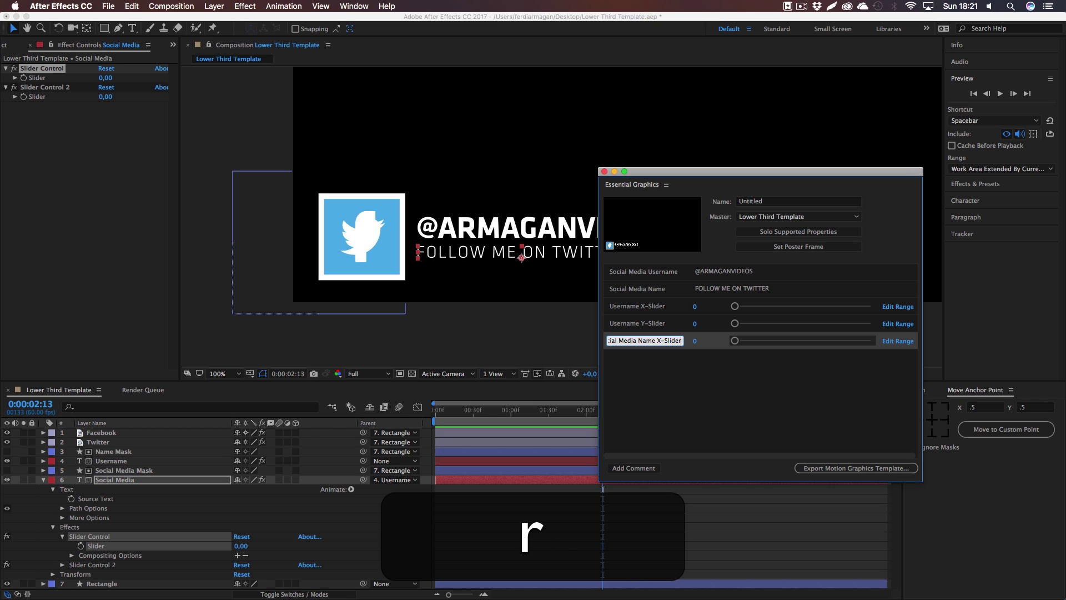
Expose the Social Media layer's Slider Control 2, reuse the copied X-Slider name and change it to Social Media Name Y-Slider
key("super+a")
key("super+c")
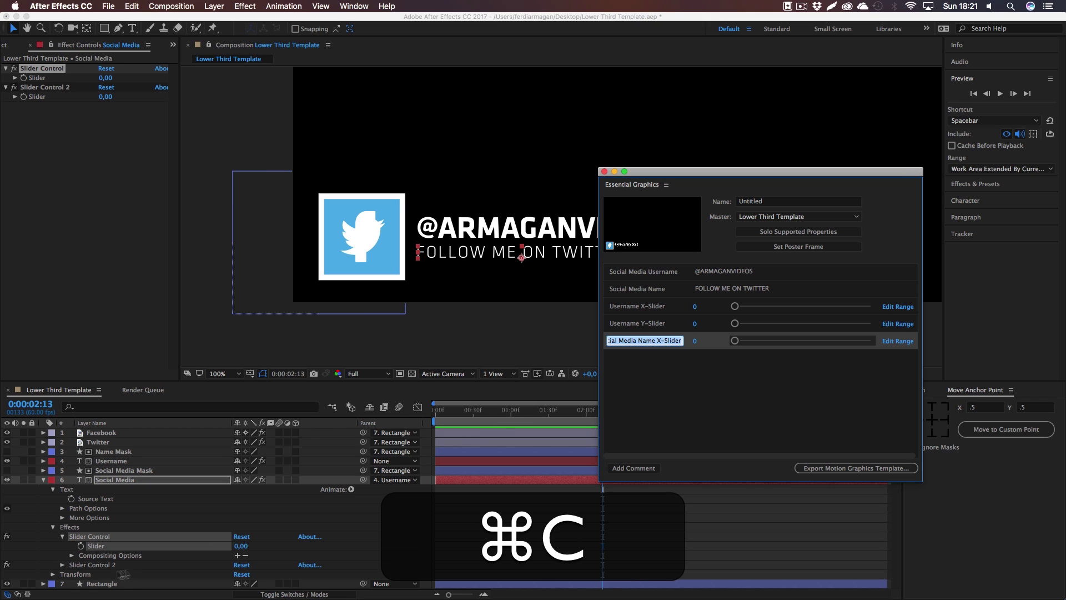
left_click(62, 564)
left_click_drag(96, 574, 637, 358)
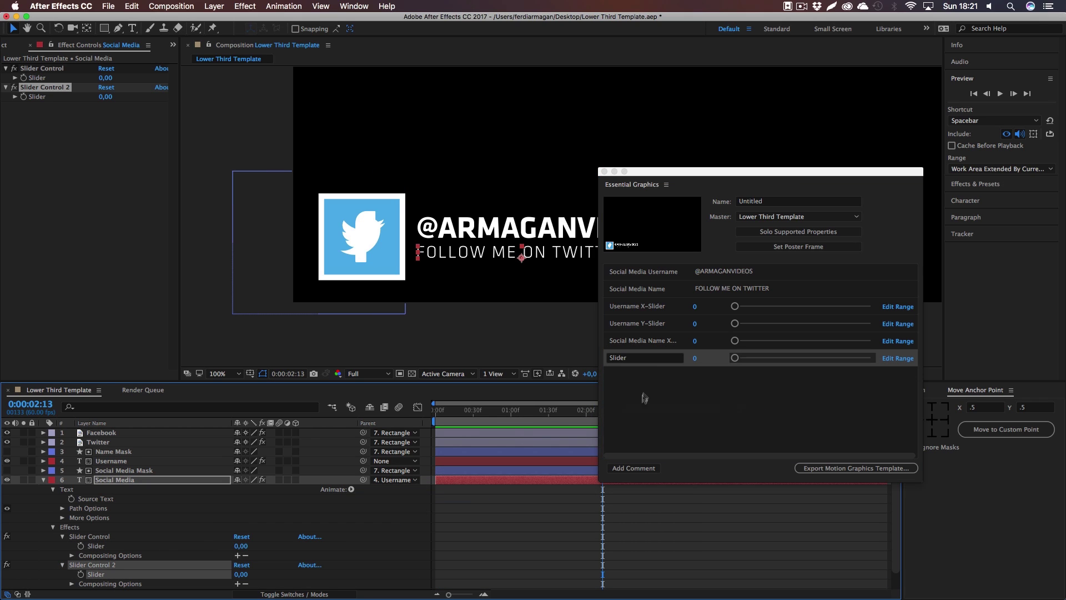
key("super+v")
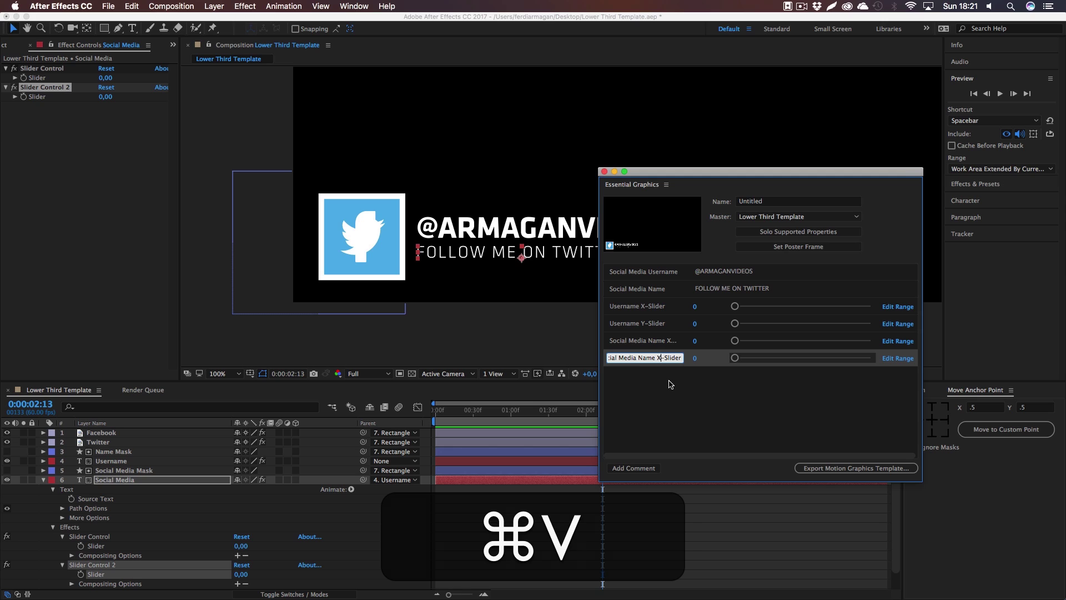
key("BackSpace")
type("Y")
key("shift+Return")
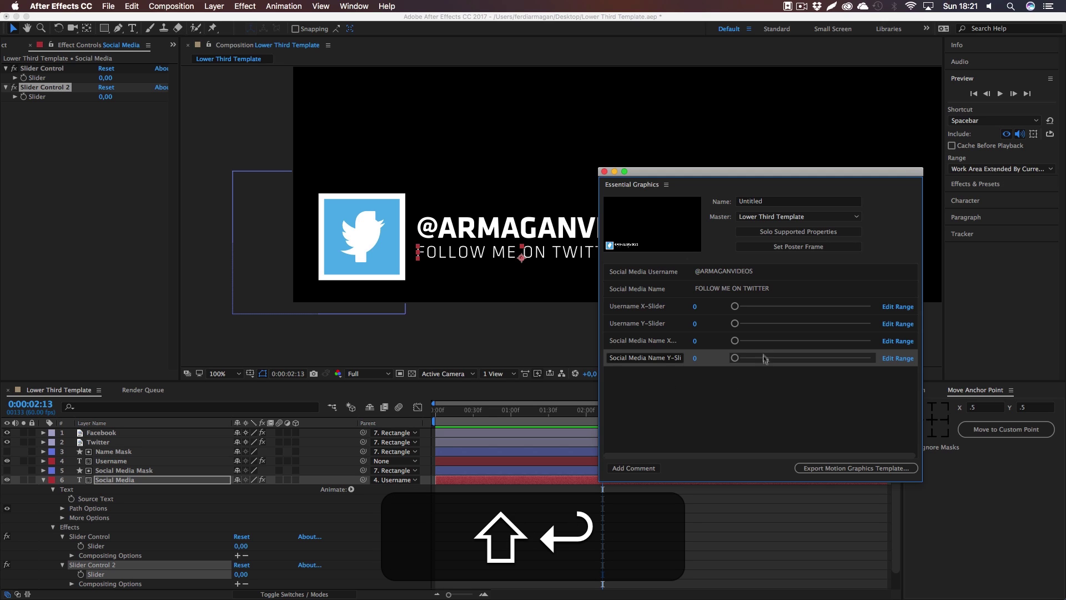
Try moving the Social Media Name X-Slider to 30, undo it, and try to move the Y-Slider below 0
left_click_drag(734, 340, 775, 342)
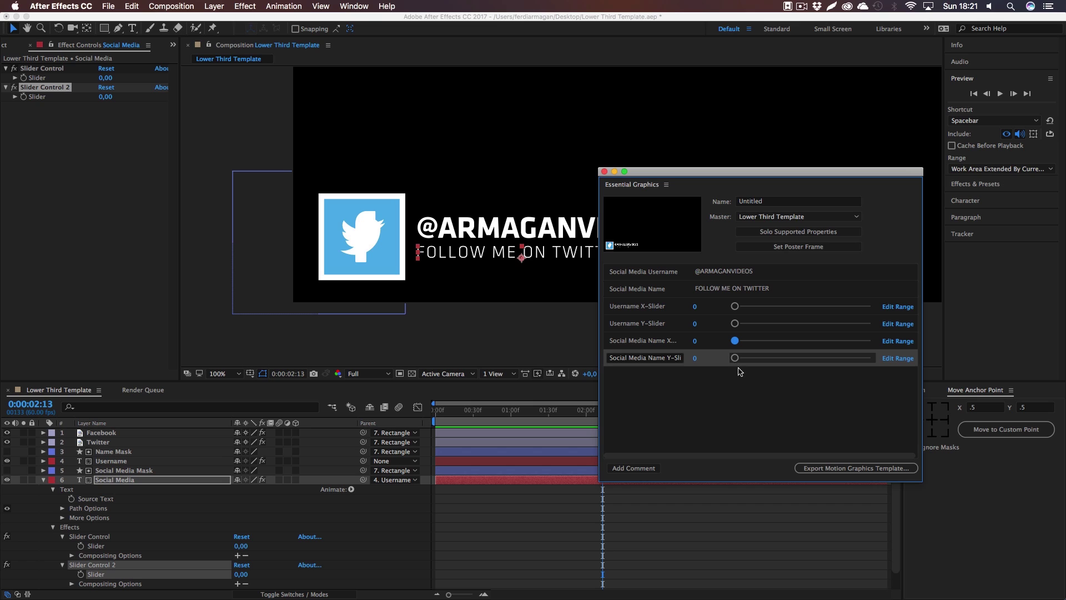
key("super+z")
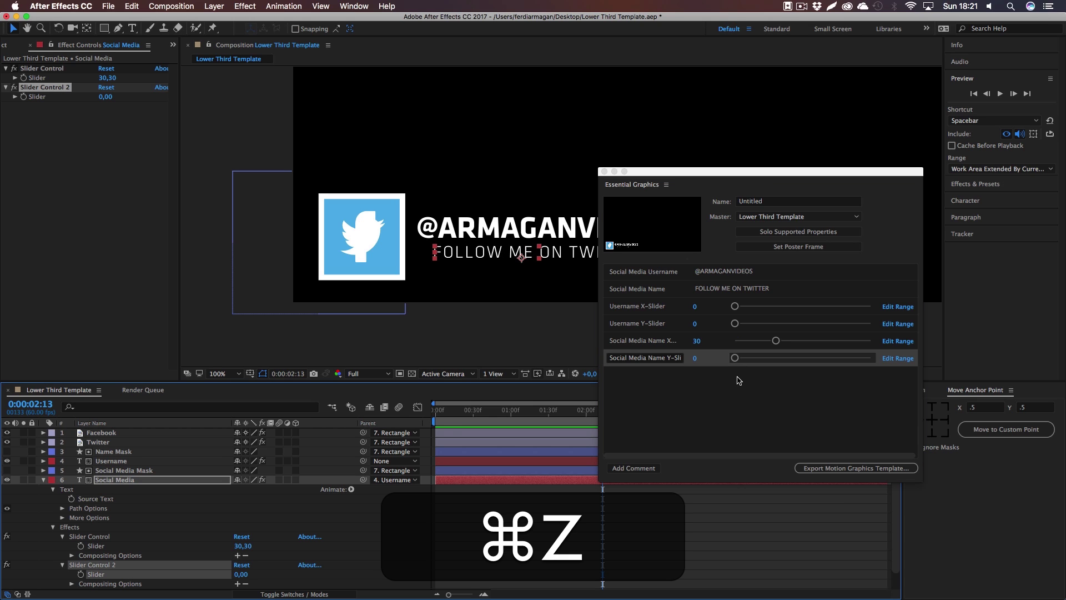
left_click(739, 396)
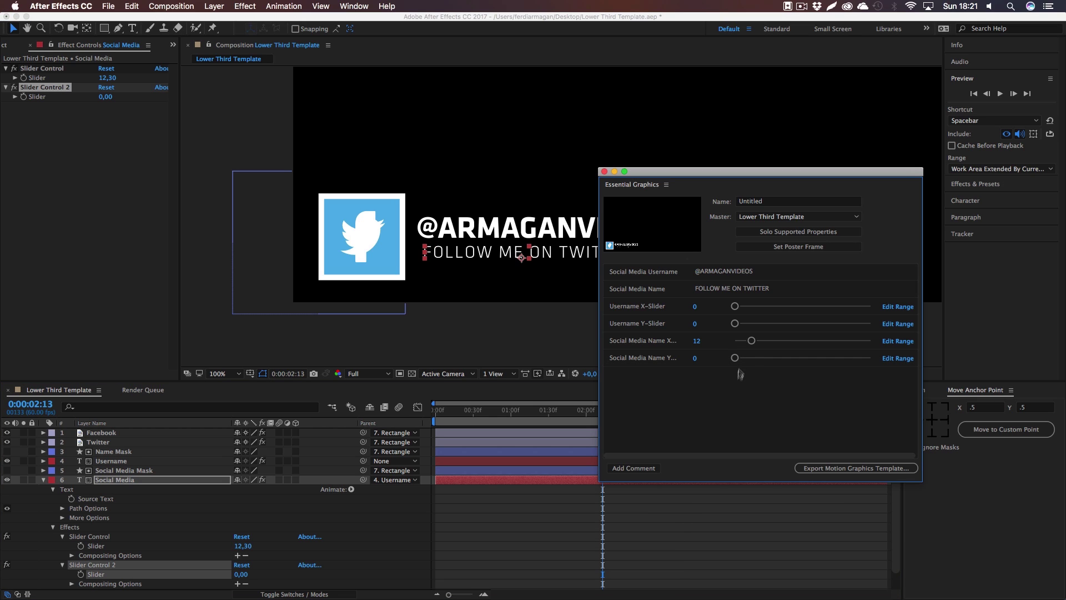
key("super+z")
mouse_move(735, 357)
left_mouse_down()
mouse_move(765, 360)
mouse_move(729, 361)
left_mouse_up()
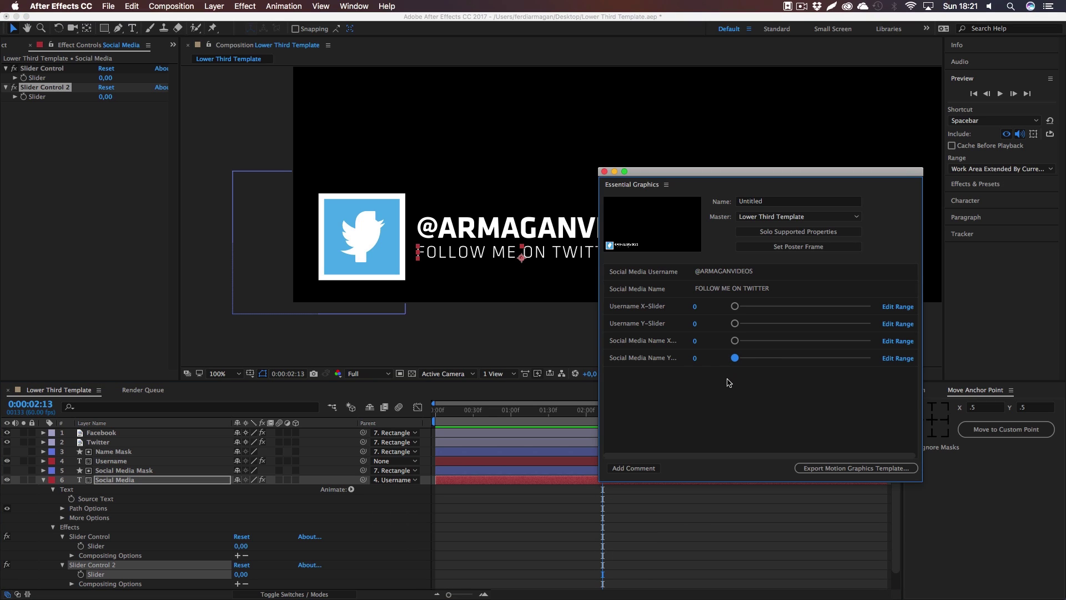
Set the lower limit of the slider range to -100 for both the Username X-Slider and the Username Y-Slider
left_click(902, 307)
left_click_drag(493, 317, 641, 397)
left_click(596, 446)
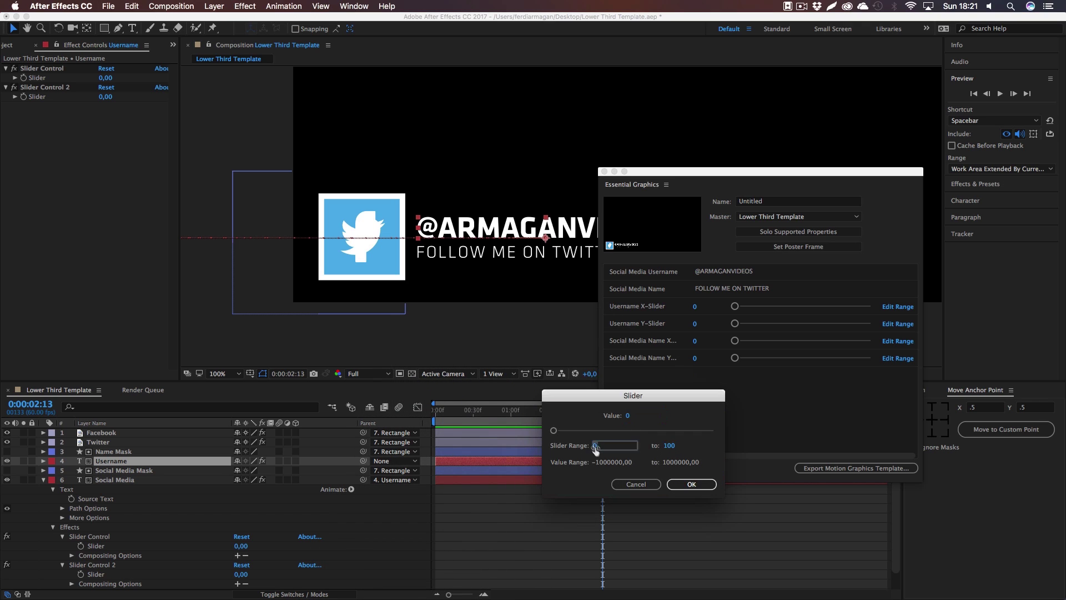
type("-100")
key("Tab")
left_click(691, 485)
left_click(898, 324)
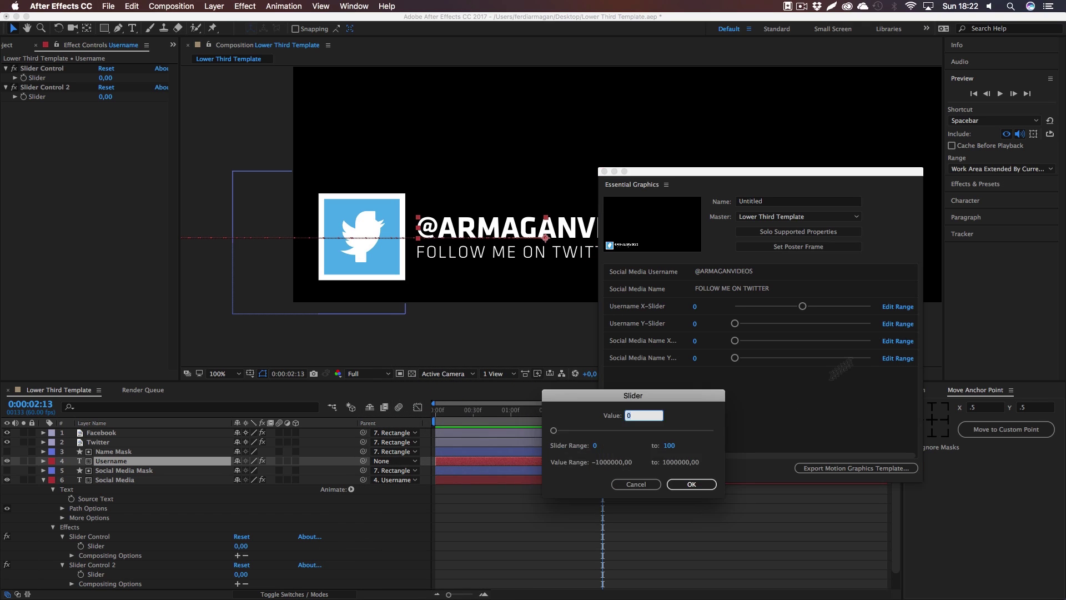
left_click(596, 446)
type("-100")
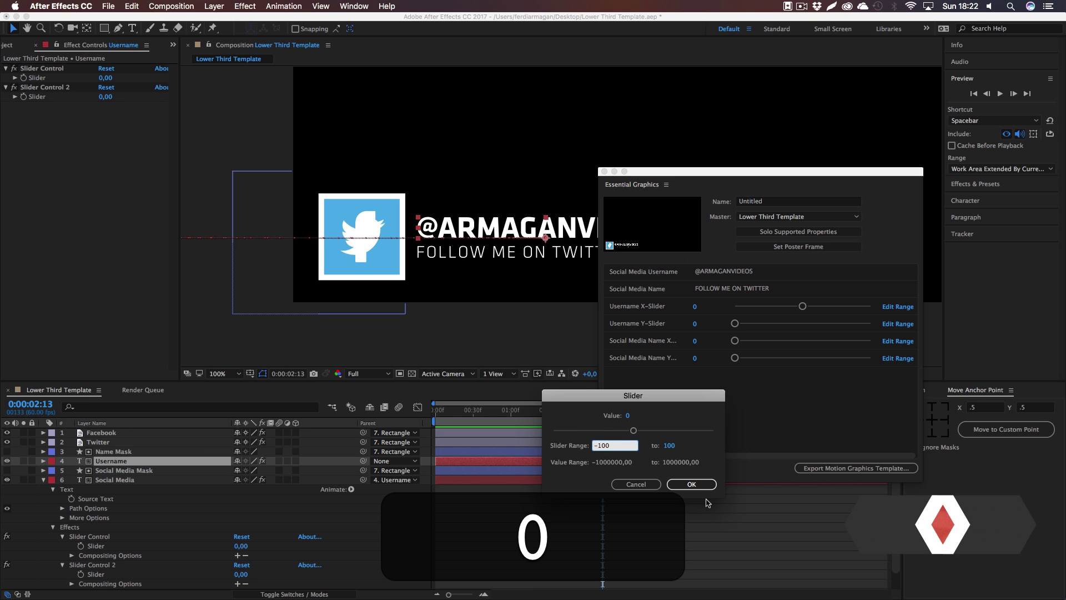
left_click(691, 484)
Set the lower limit of the slider range to -100 for the Social Media Name X-Slider and Y-Slider
left_click(888, 344)
left_click(598, 447)
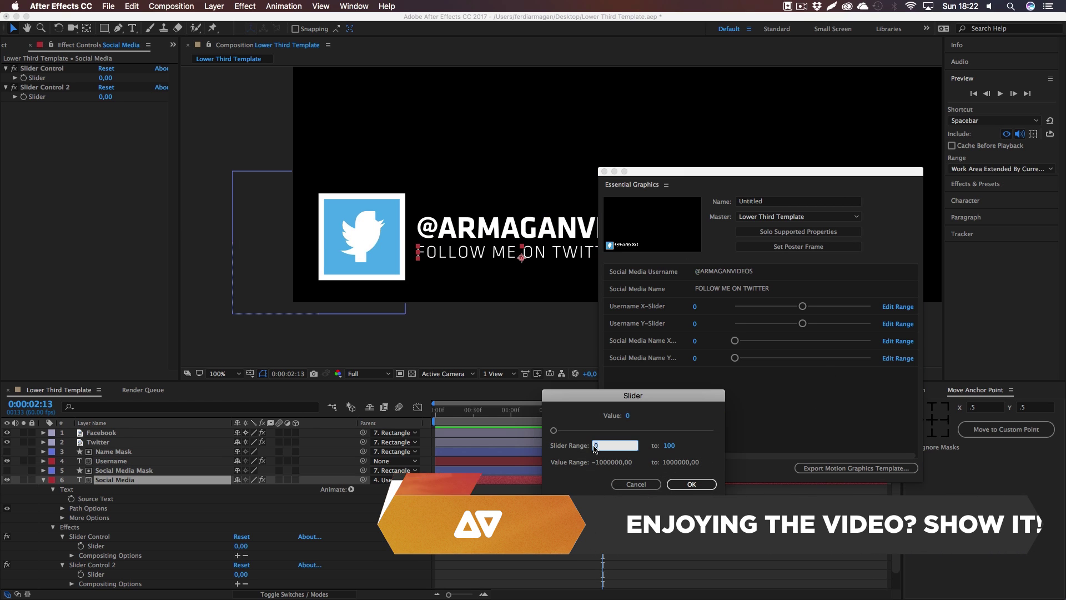
type("-100")
key("Return")
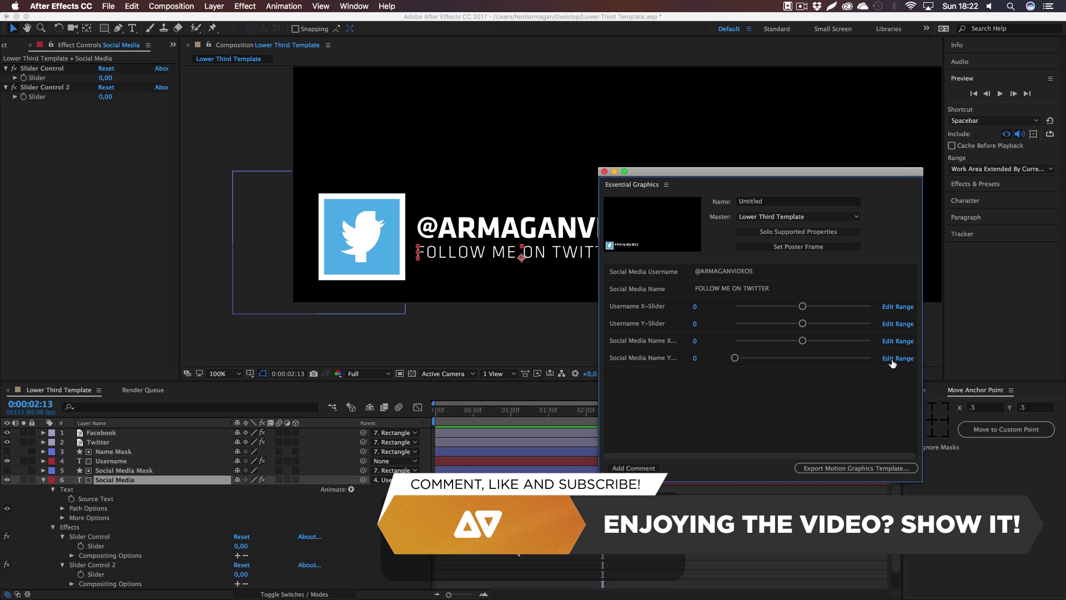
left_click(891, 358)
left_click(594, 446)
type("-100")
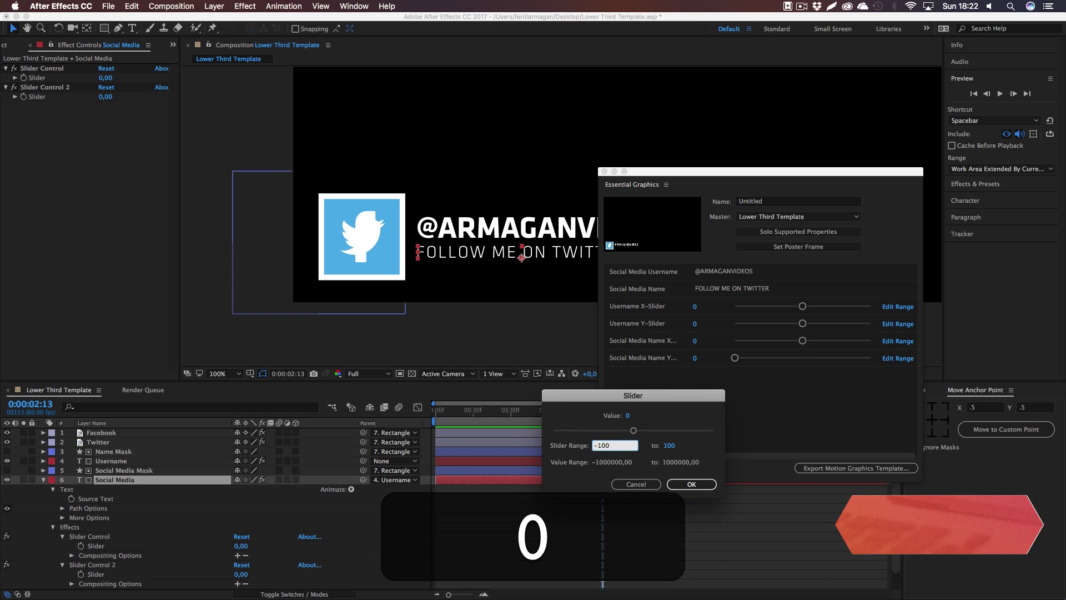
key("Return")
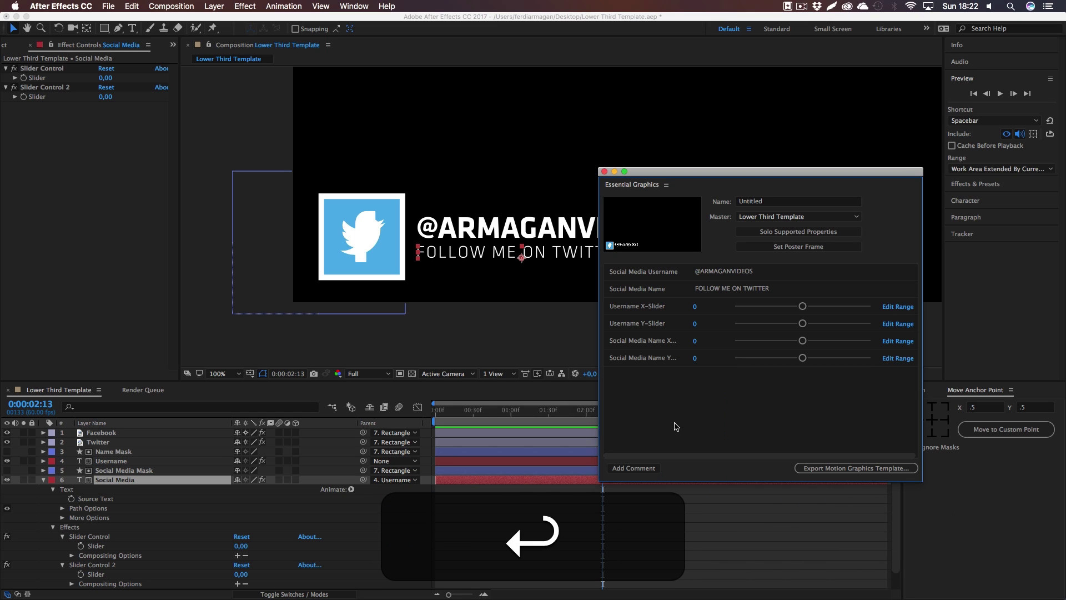
Collapse the Social Media layer and reveal the Checkbox Control properties of the Facebook and Twitter layers
left_click(43, 479)
left_click(44, 442)
left_click(43, 433)
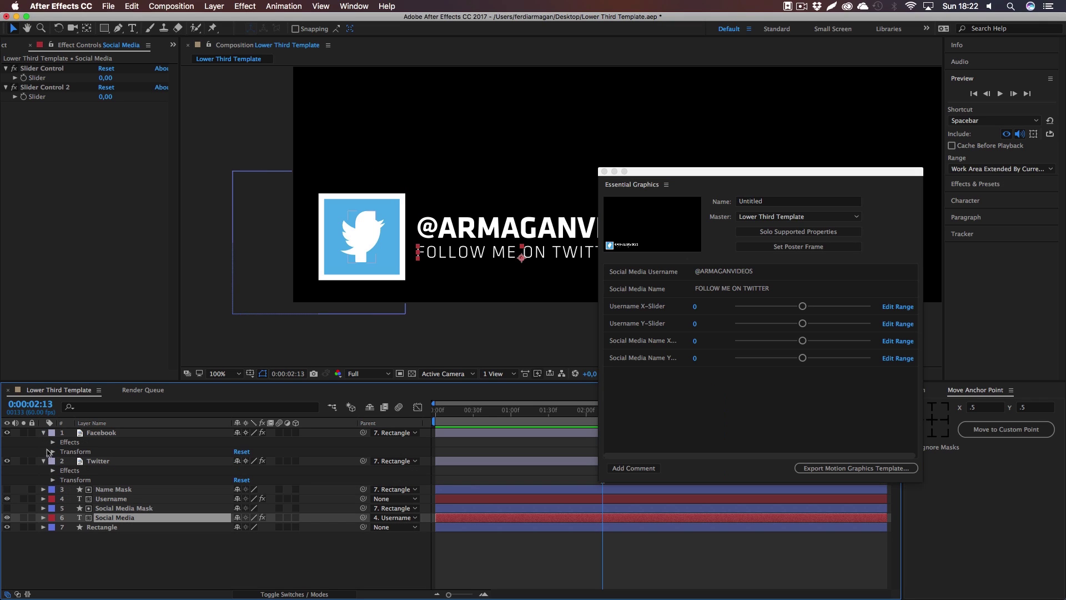
left_click(52, 442)
left_click(53, 490)
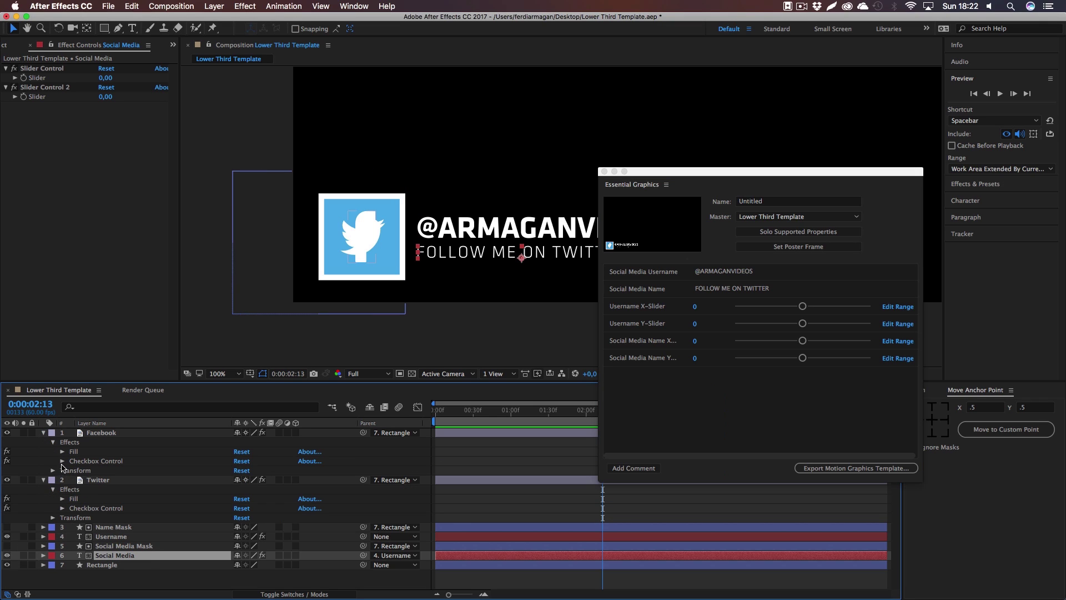
left_click(62, 460)
left_click(62, 527)
Expose the Facebook layer's checkbox in Essential Graphics and name it Hide Facebook Logo
left_click(102, 470)
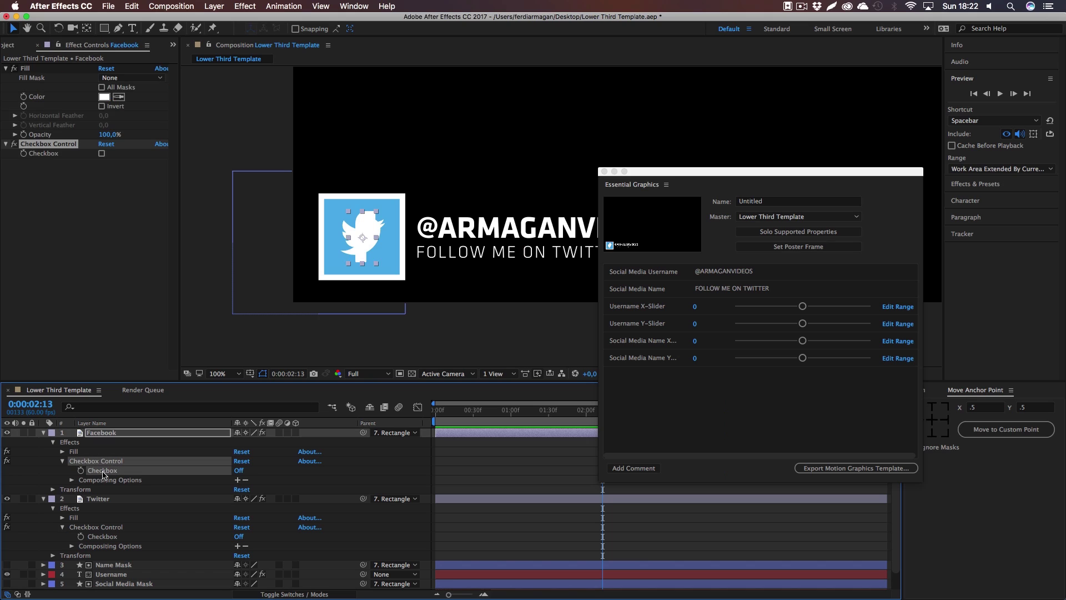
left_click_drag(103, 470, 660, 378)
left_click(659, 378)
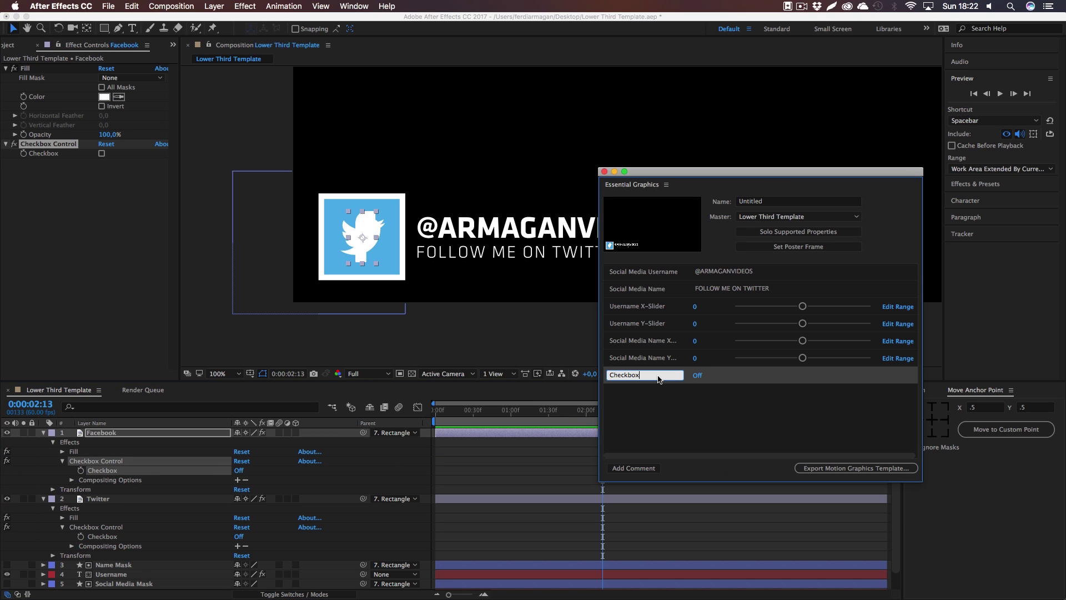
type("Faceb")
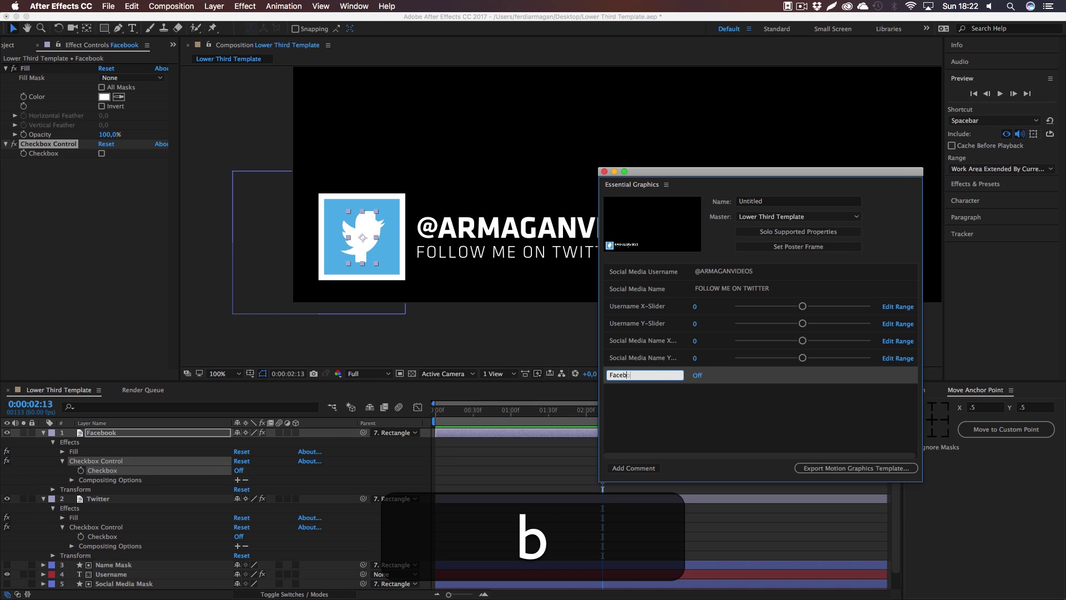
type("ook Logo")
key("super+Left")
type("Hide")
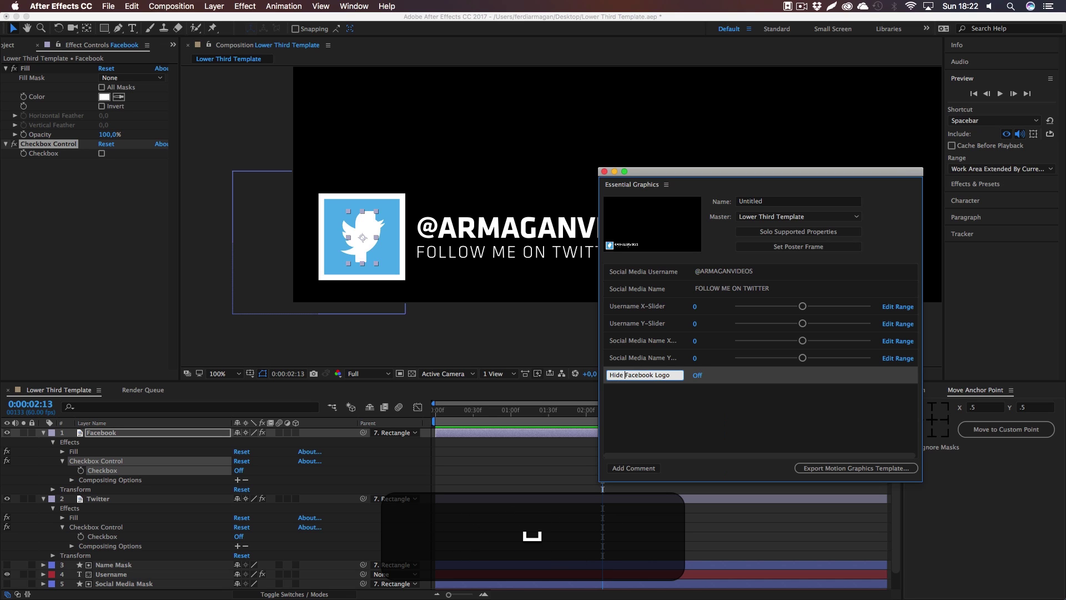
key("Return")
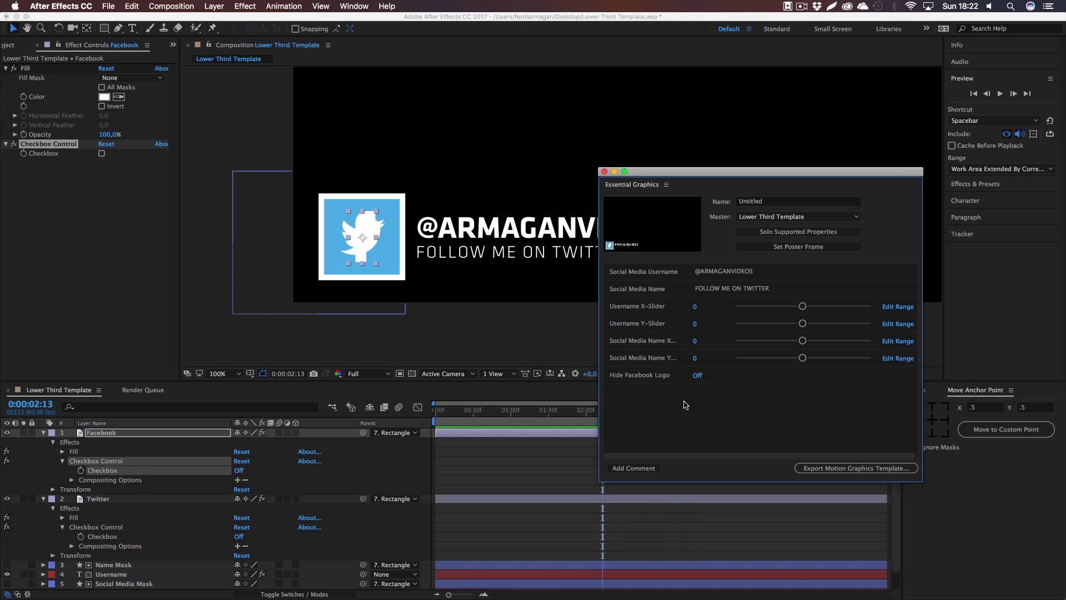
Expose the Twitter layer's checkbox in Essential Graphics and name it Hide Twitter Logo
left_click(103, 538)
left_click_drag(103, 539, 629, 395)
left_click(630, 393)
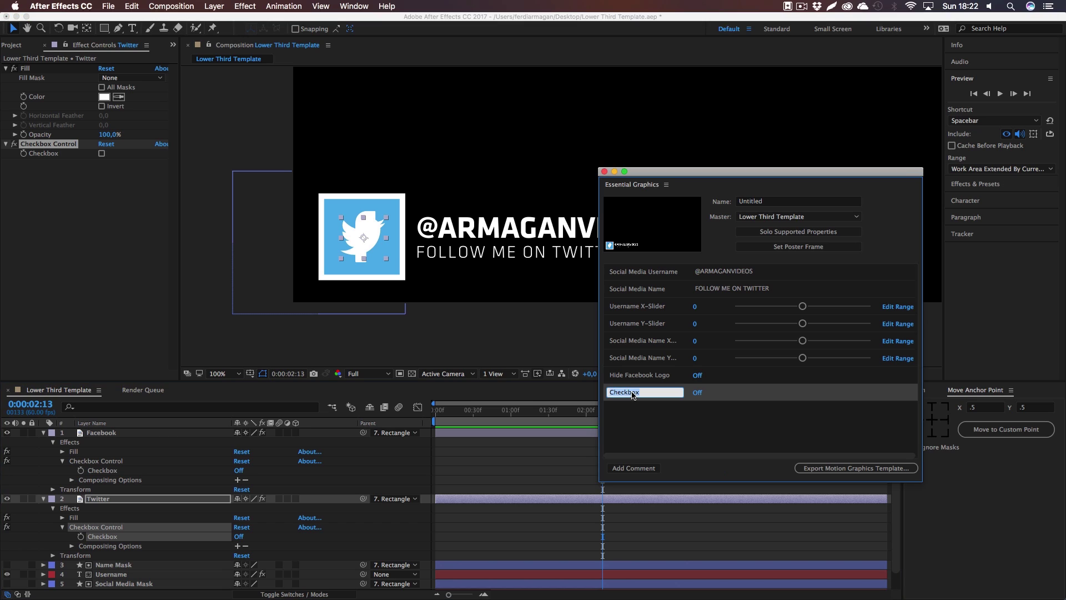
type("Hide Ti")
key("BackSpace")
type("witter Logo")
key("Return")
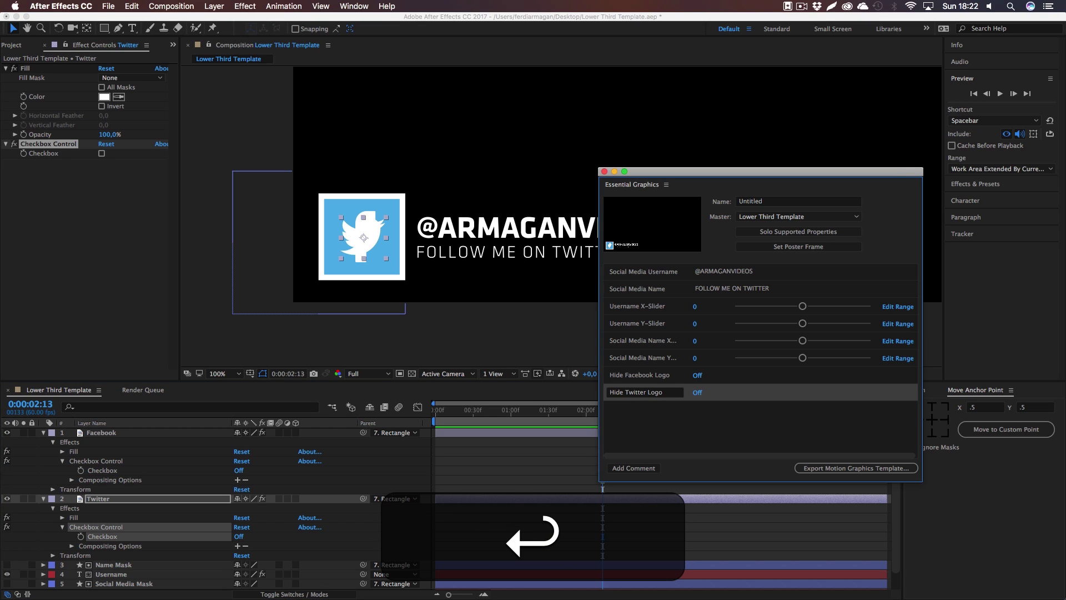
Test the Hide Twitter Logo and Hide Facebook Logo checkboxes by switching each one on and back off
left_click(697, 393)
left_click(697, 393)
left_click(698, 378)
left_click(697, 376)
left_click(703, 435)
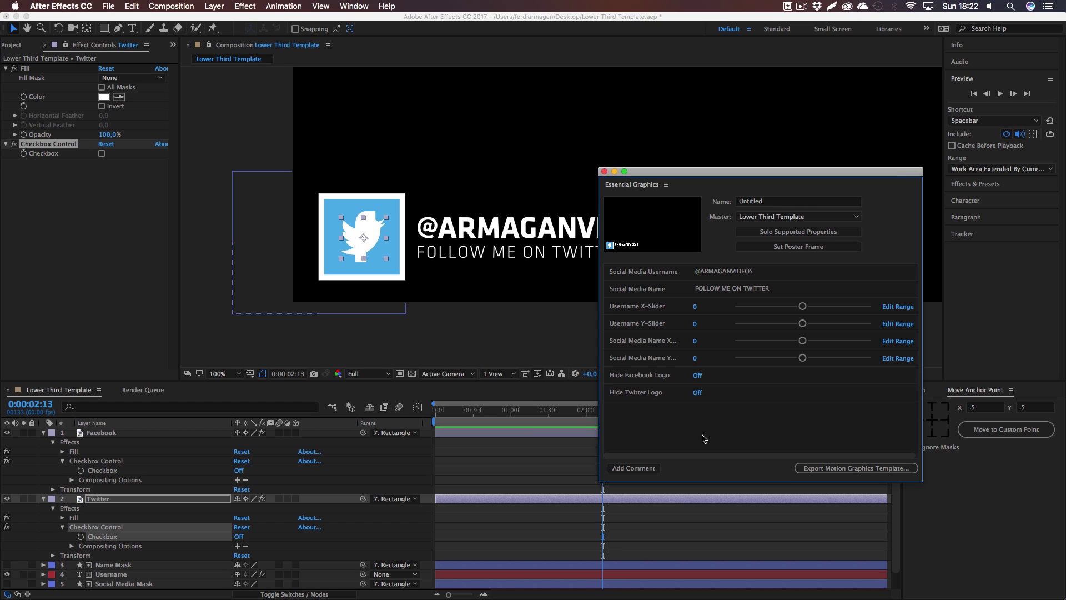
Name the motion graphics template Lower Third Template
left_click(780, 202)
type("Lower Third Template")
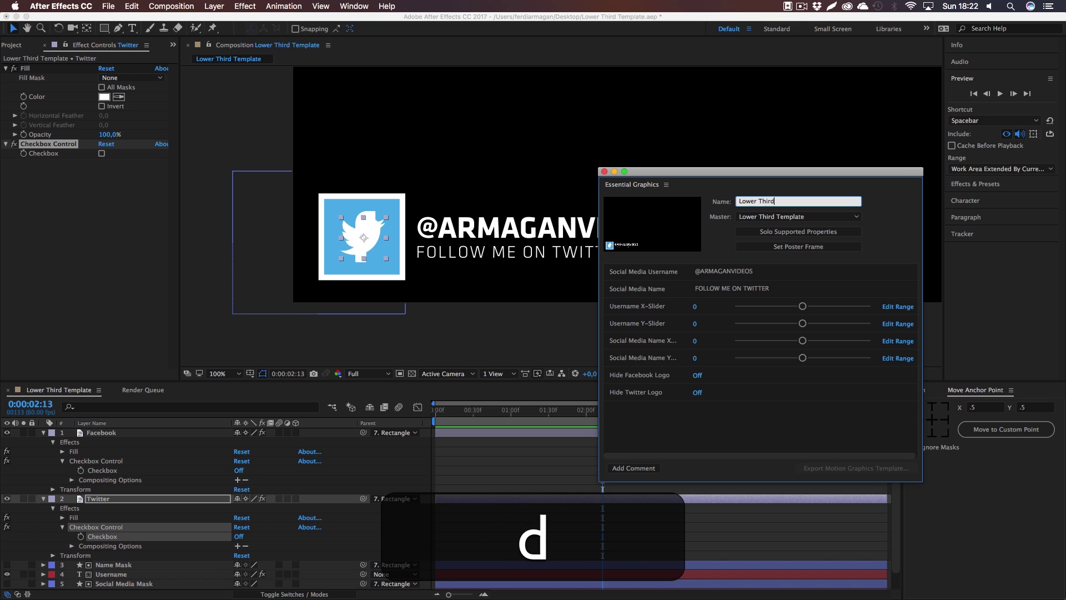
left_click(713, 415)
Collapse all layers and expand the Rectangle layer's contents to show the Stroke 1 and Fill 1 properties of Rectangle 1
left_click(49, 446)
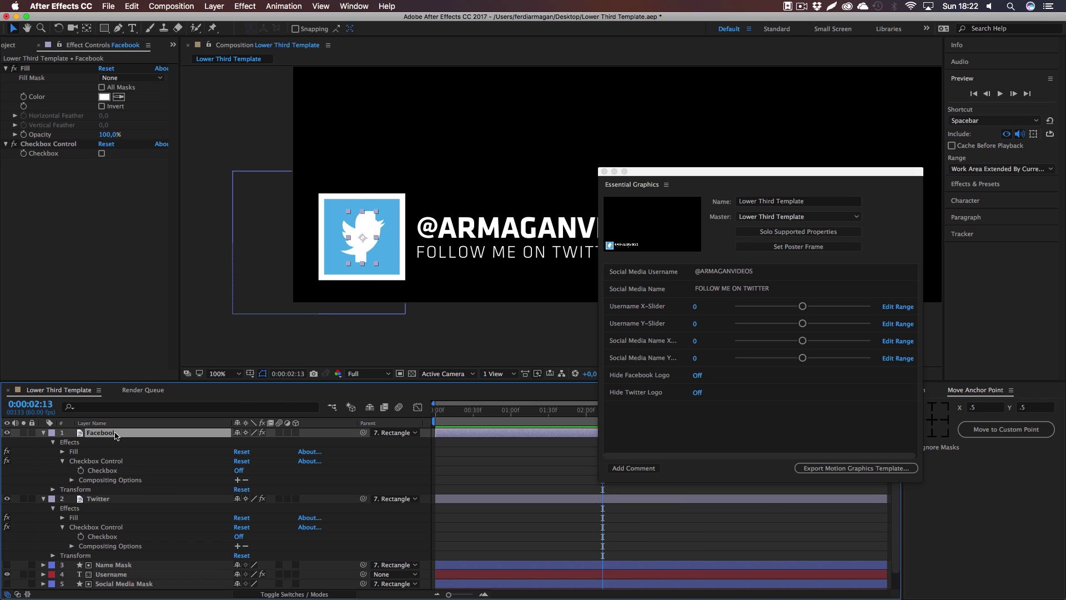
key("super+a")
key("super+u")
key("u")
left_click(45, 499)
left_click(44, 499)
left_click(53, 518)
left_click(52, 508)
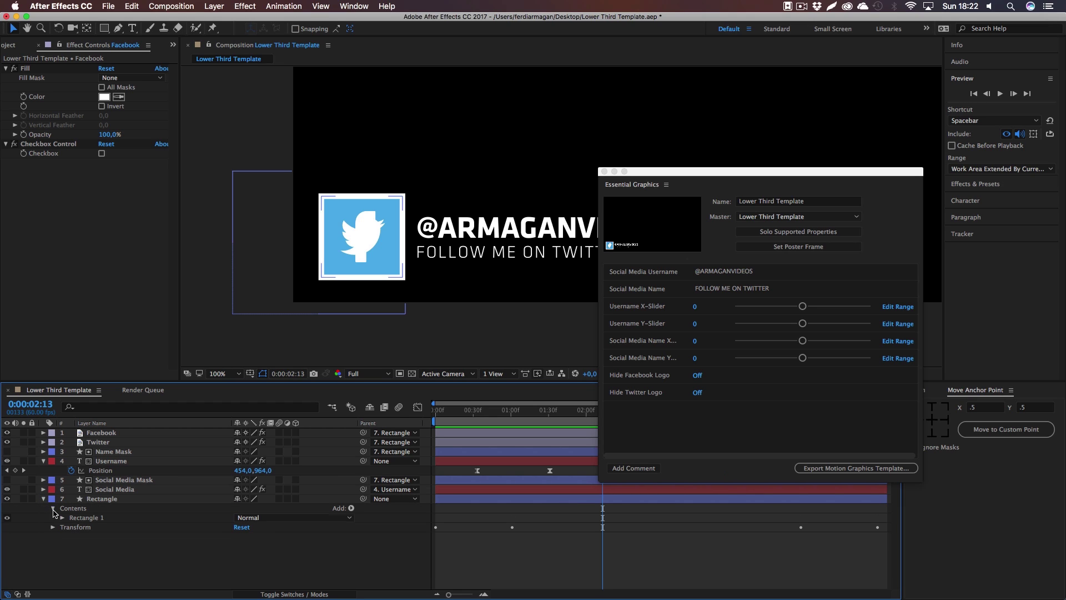
left_click(62, 517)
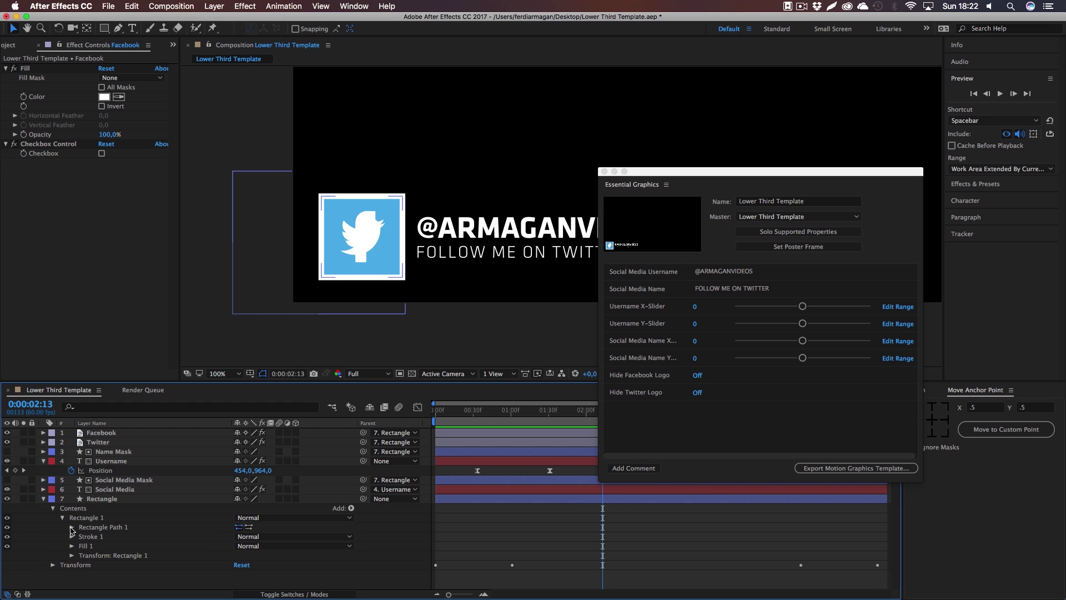
left_click(72, 537)
scroll(72, 543, "down", 3)
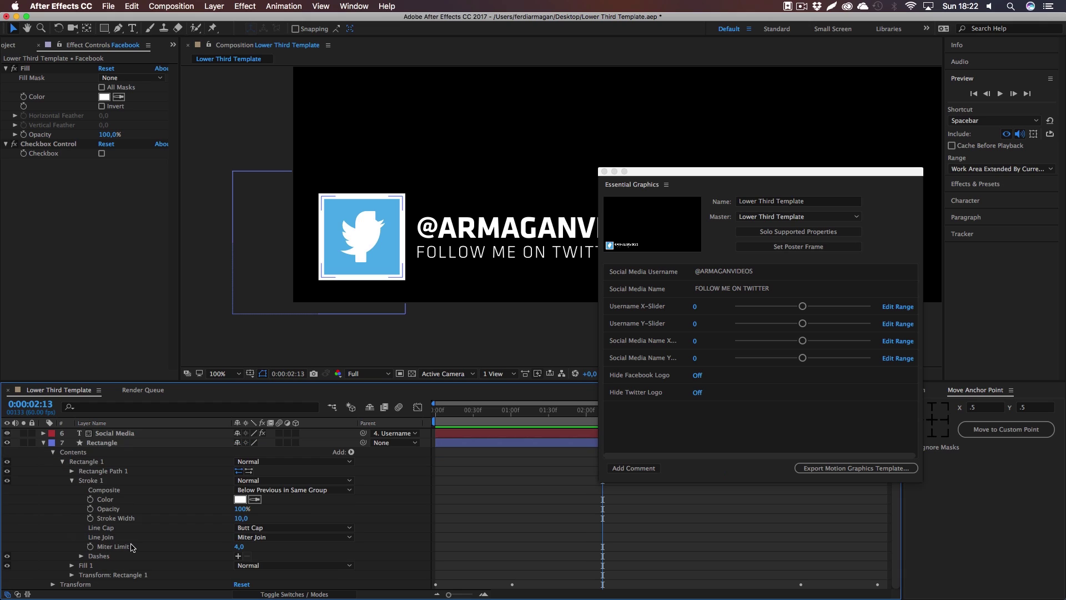
left_click(72, 565)
scroll(72, 569, "down", 1)
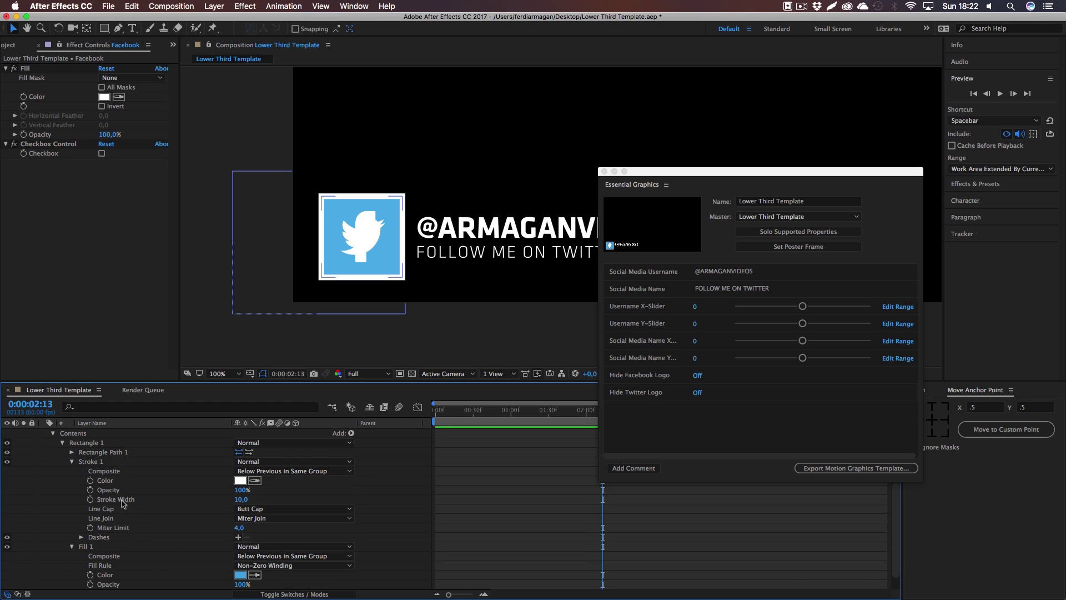
Expose the rectangle's stroke color in Essential Graphics and name it Rectangle Stroke Color
mouse_move(105, 484)
left_mouse_down()
mouse_move(689, 425)
mouse_move(628, 414)
left_mouse_up()
left_click(627, 411)
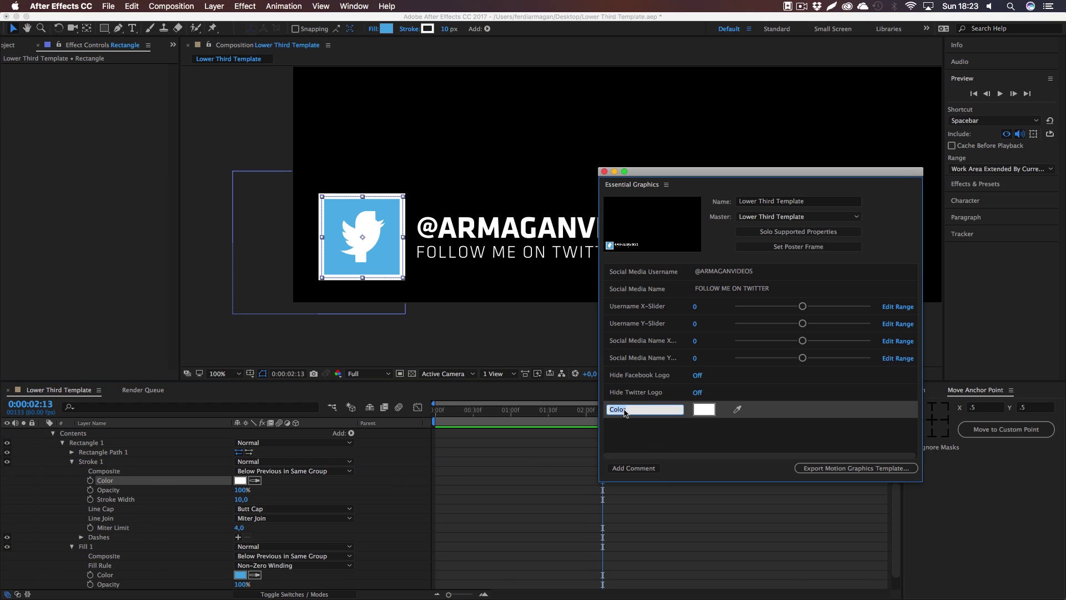
type("Rectangle")
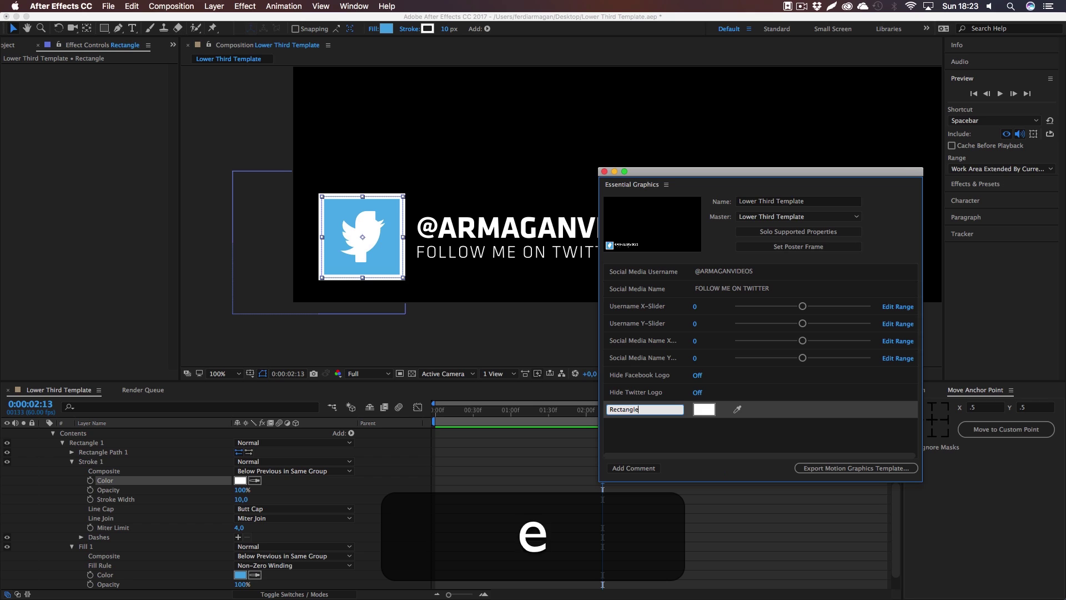
type(" Stroke Color")
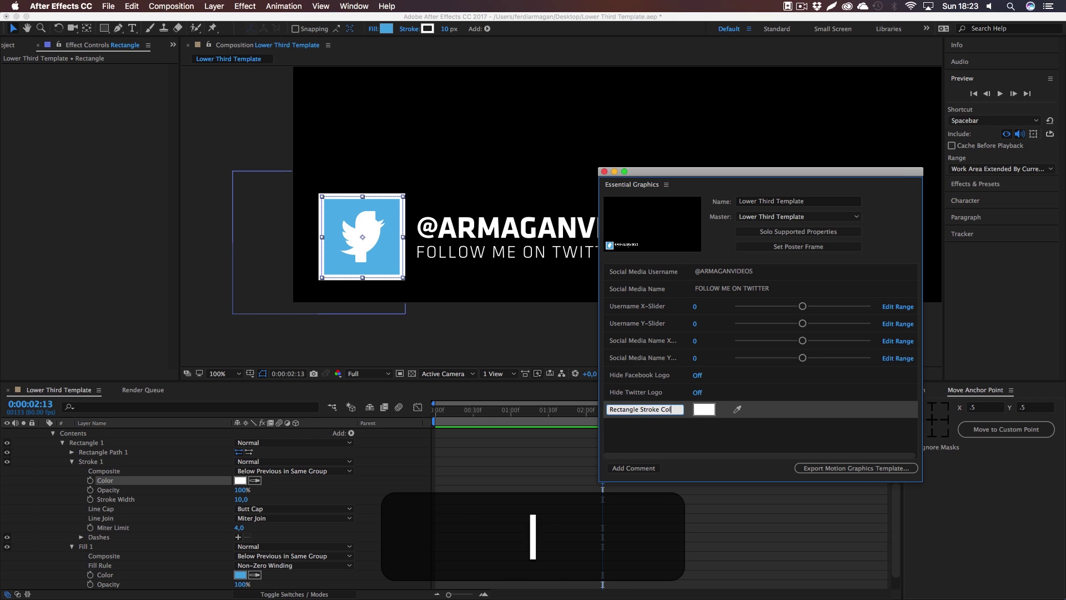
Expose the rectangle's fill color in Essential Graphics and name it Rectangle Fill Color, reusing the stroke property's copied name
key("super+a")
key("super+c")
left_click_drag(105, 575, 650, 427)
left_click(642, 426)
key("super+v")
type("Fill")
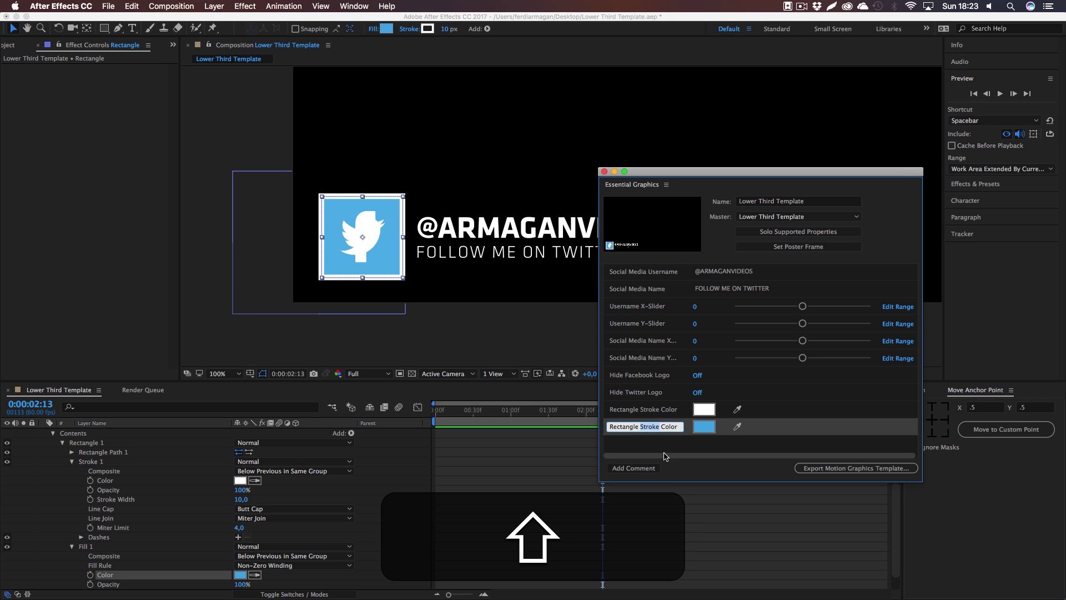
left_click(685, 448)
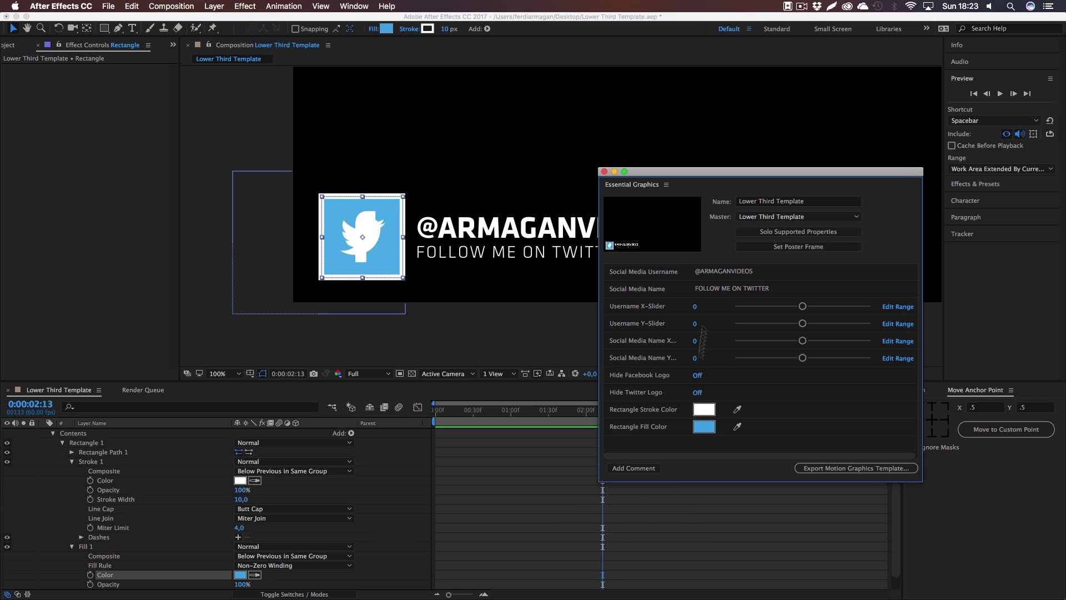
Add a comment to the Essential Graphics properties and title it "Hint!"
left_click_drag(700, 172, 712, 185)
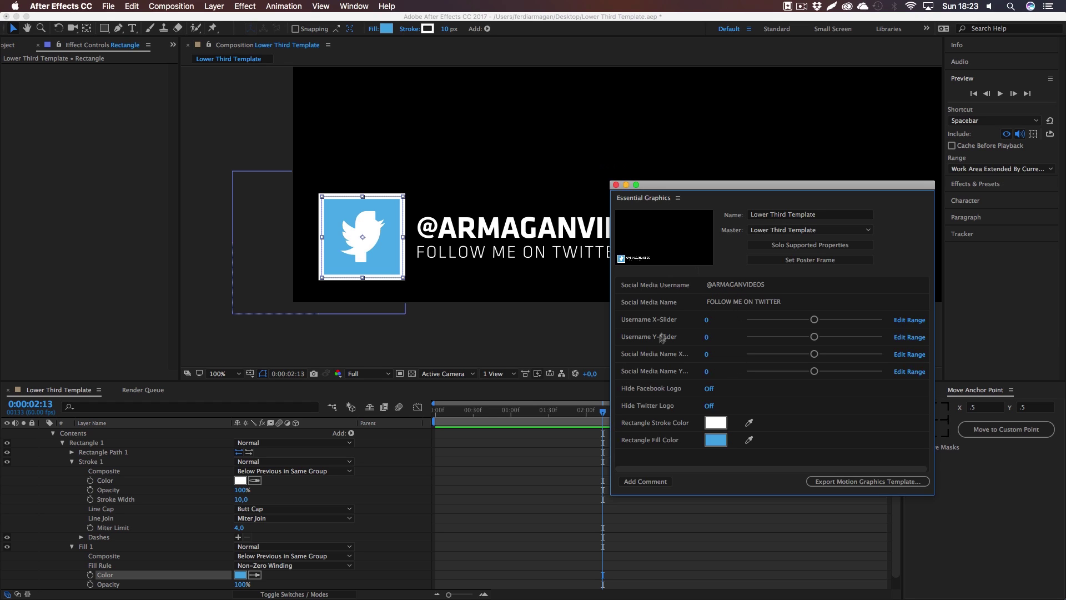
left_click(653, 482)
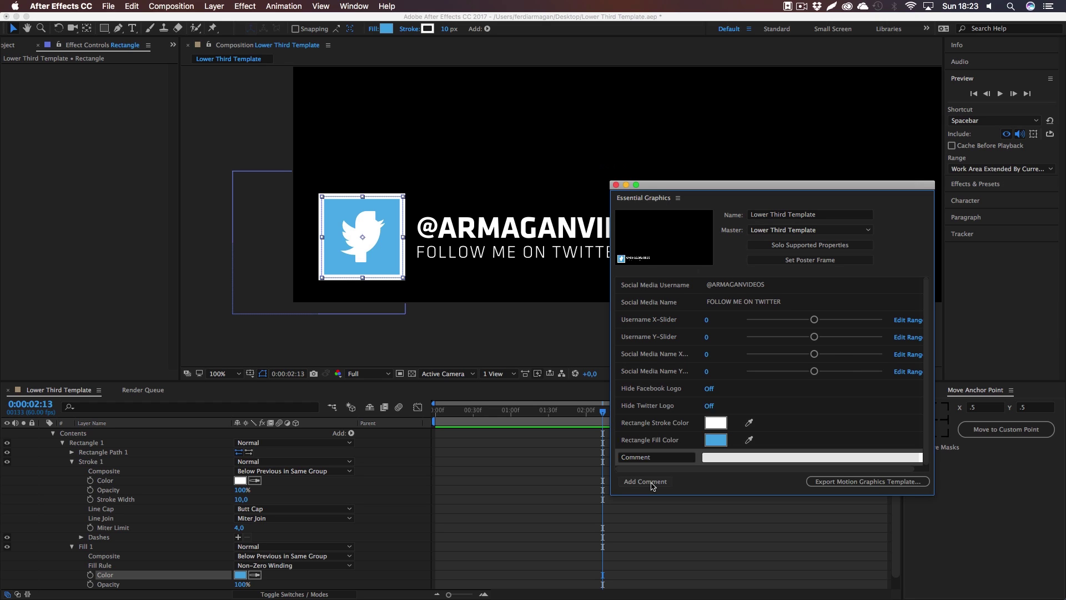
left_click(673, 457)
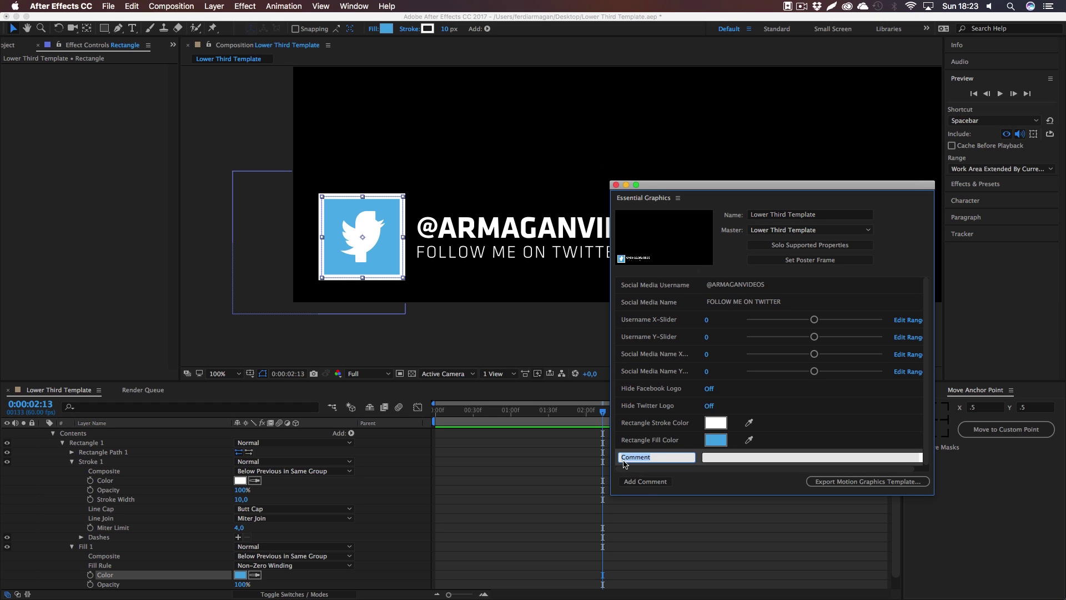
type("Hint!")
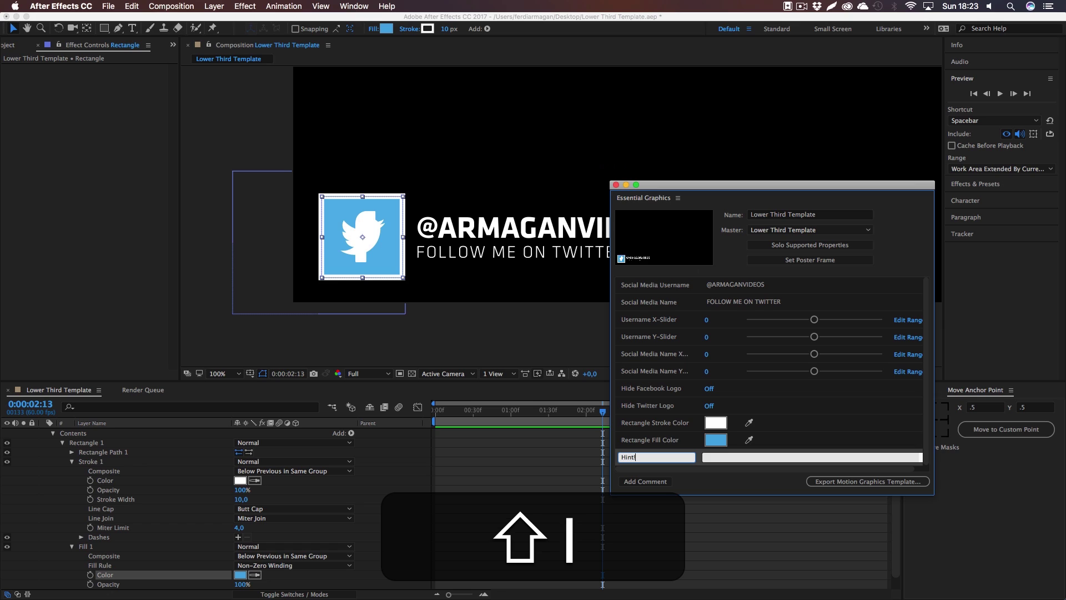
Enter "Adjust the Username sliders first (the social media name depends on it)!" as the hint text and place the comment above Username X-Slider
key("shift+Tab")
type("Adjust the Usen")
key("BackSpace")
type("rname sliders")
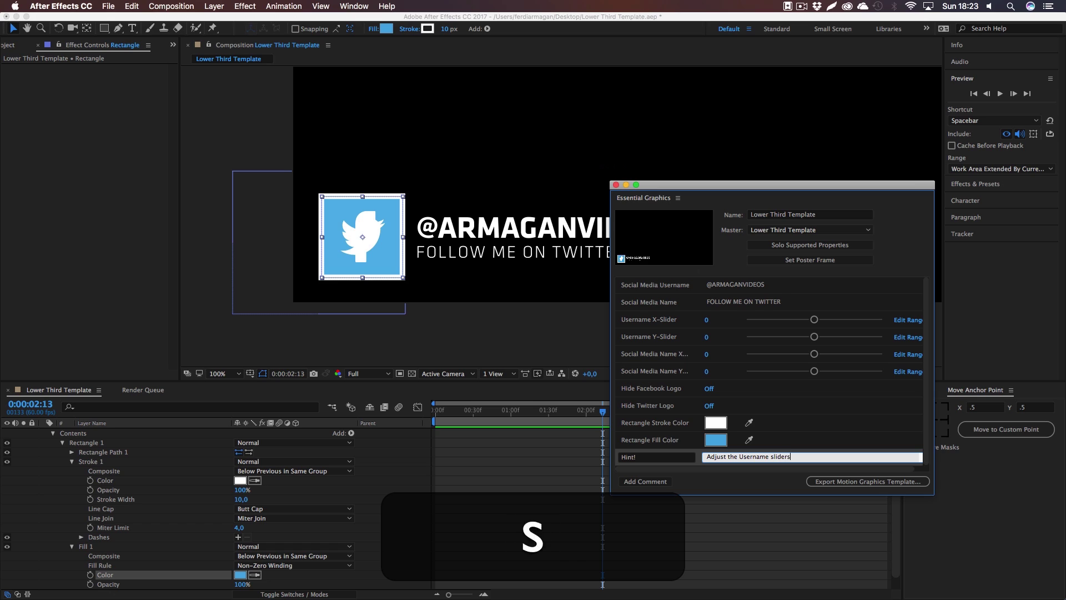
type(" first!")
type(" (the ")
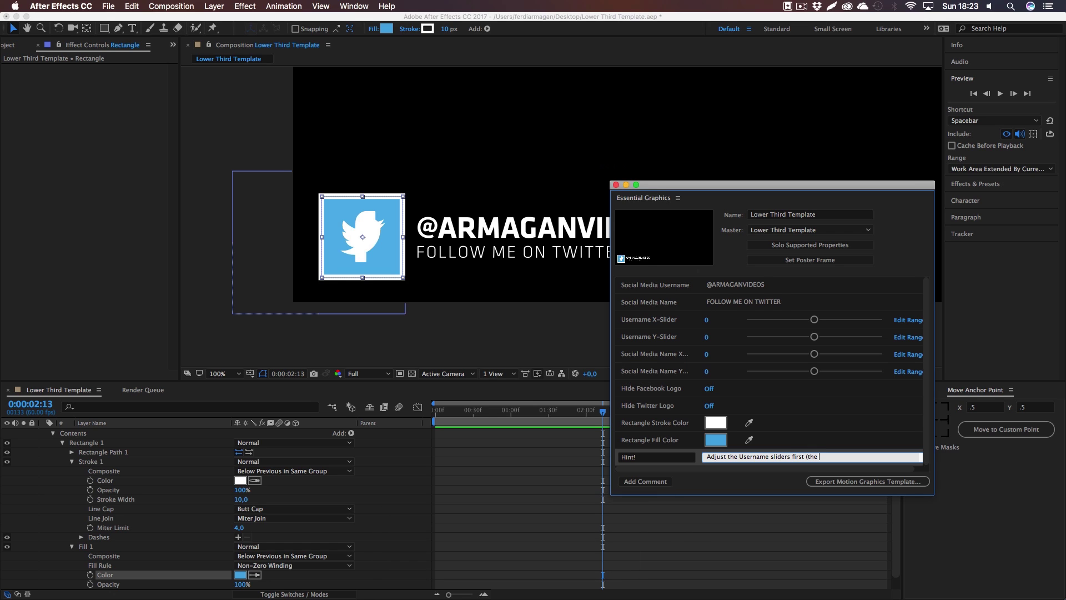
type("soc")
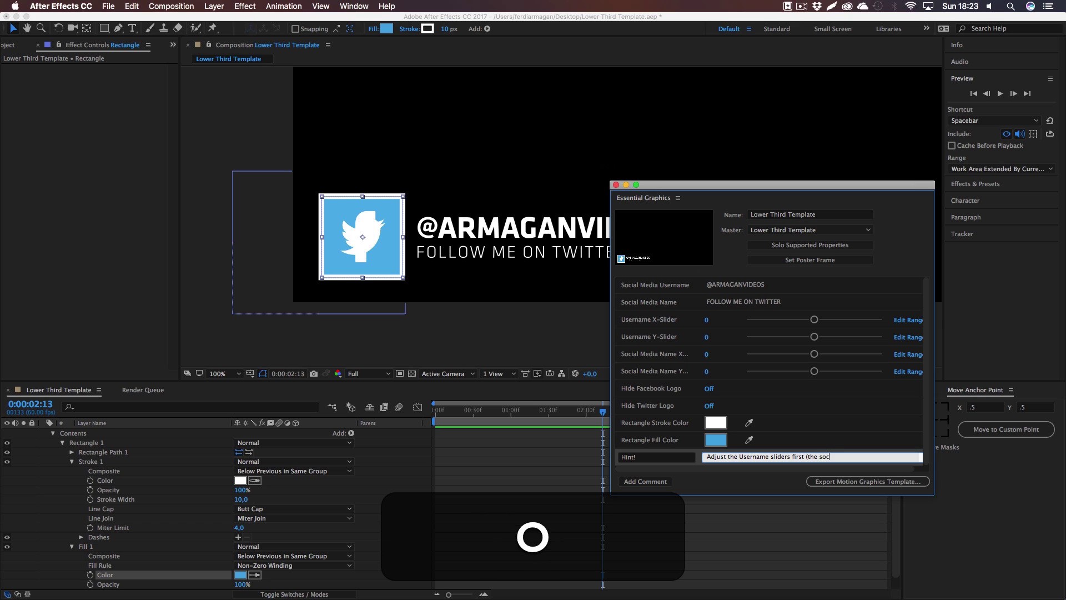
type("ial media name depends on it)")
type("!")
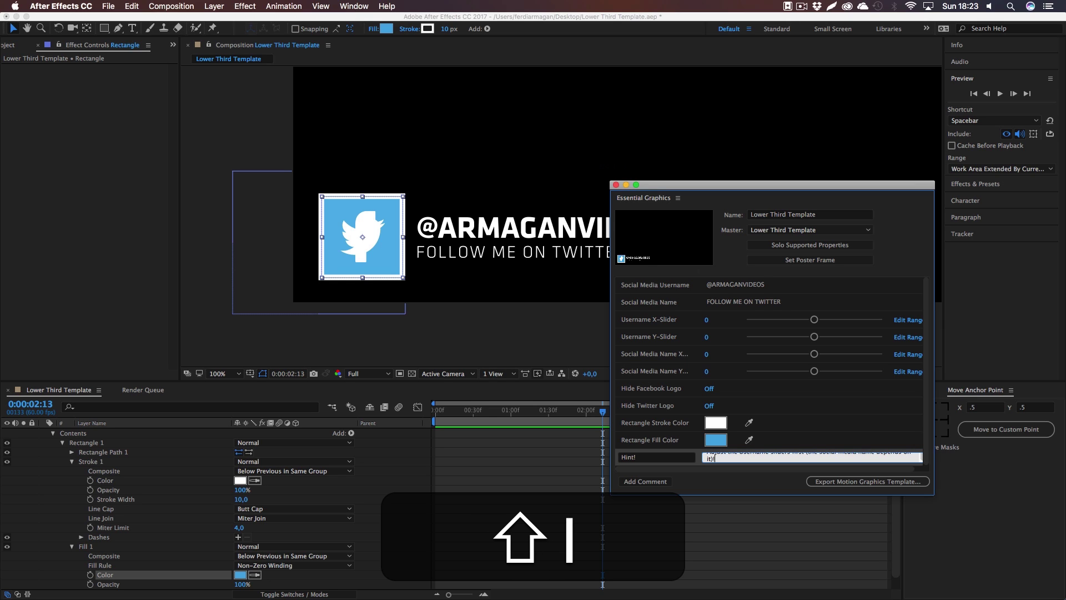
left_click(734, 477)
left_click_drag(660, 459, 665, 319)
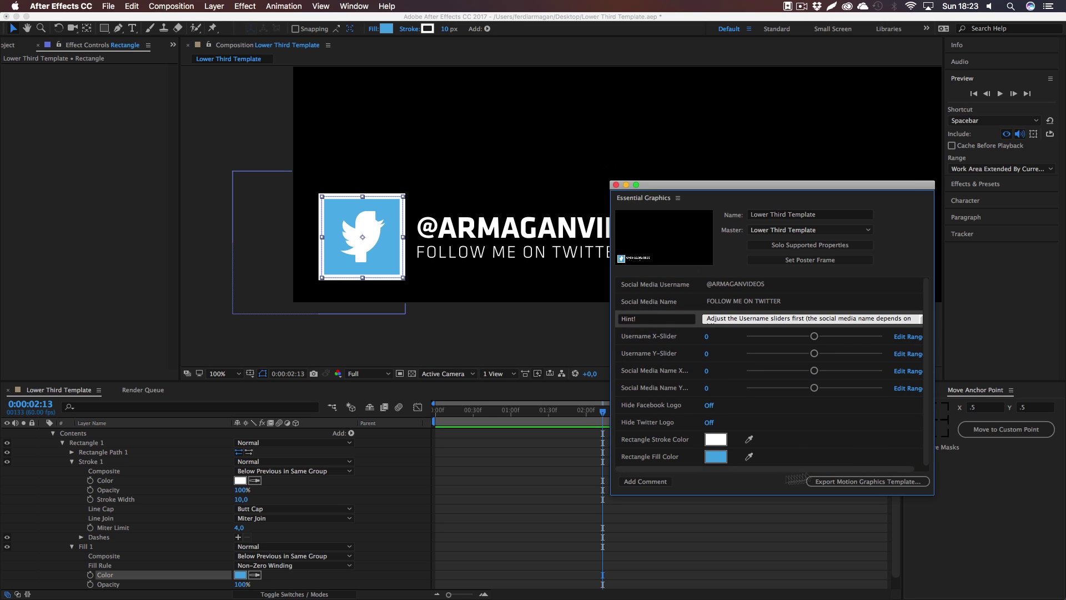
Add a second comment below Rectangle Fill Color and title it "Social Media Colors:"
left_click(656, 481)
left_click(657, 457)
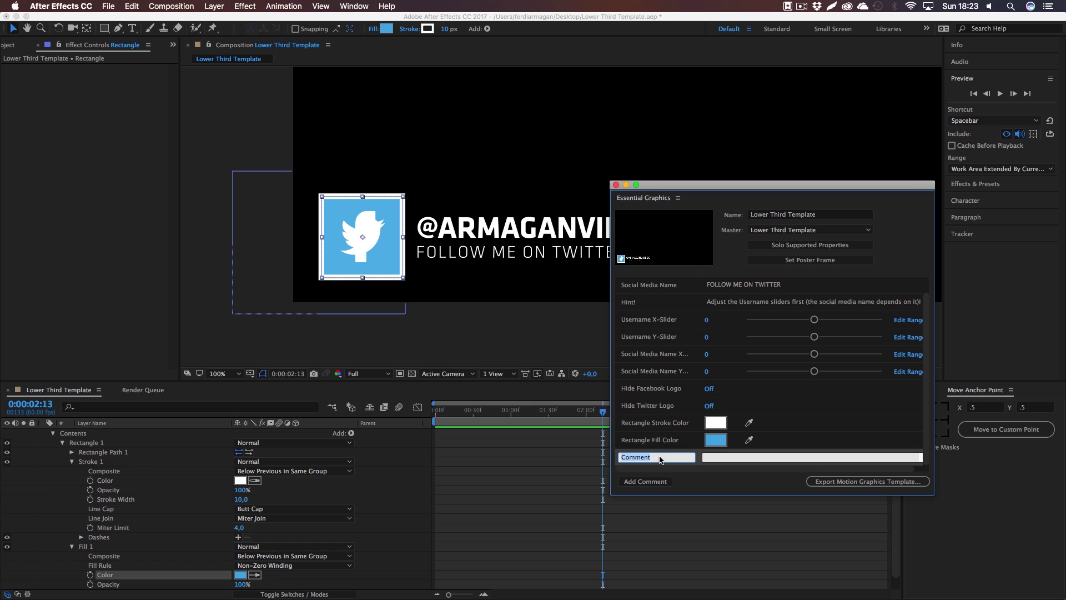
type("Social Media")
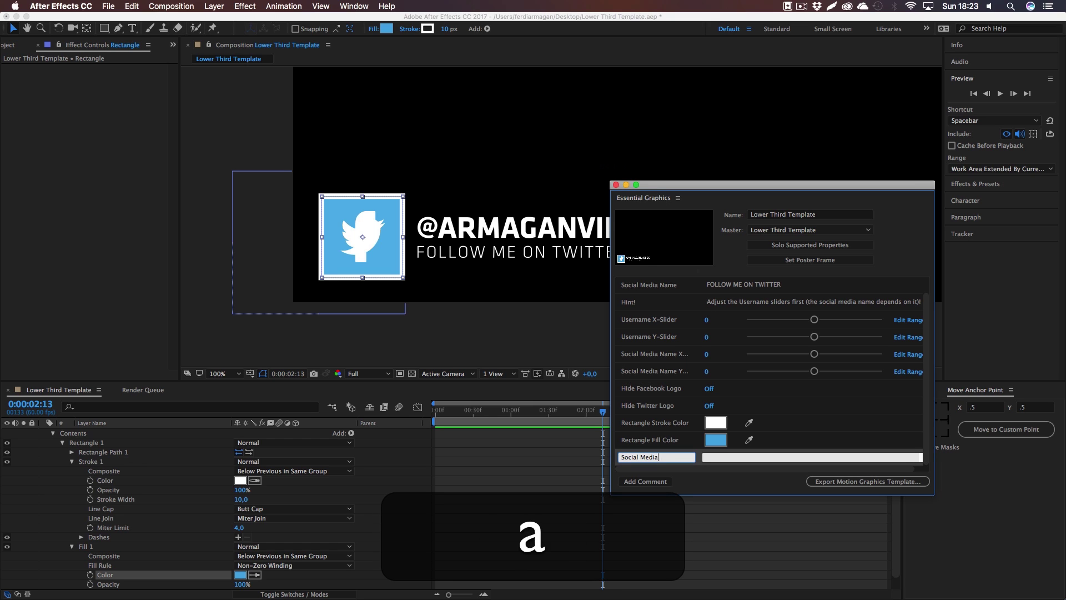
type(" Colors:")
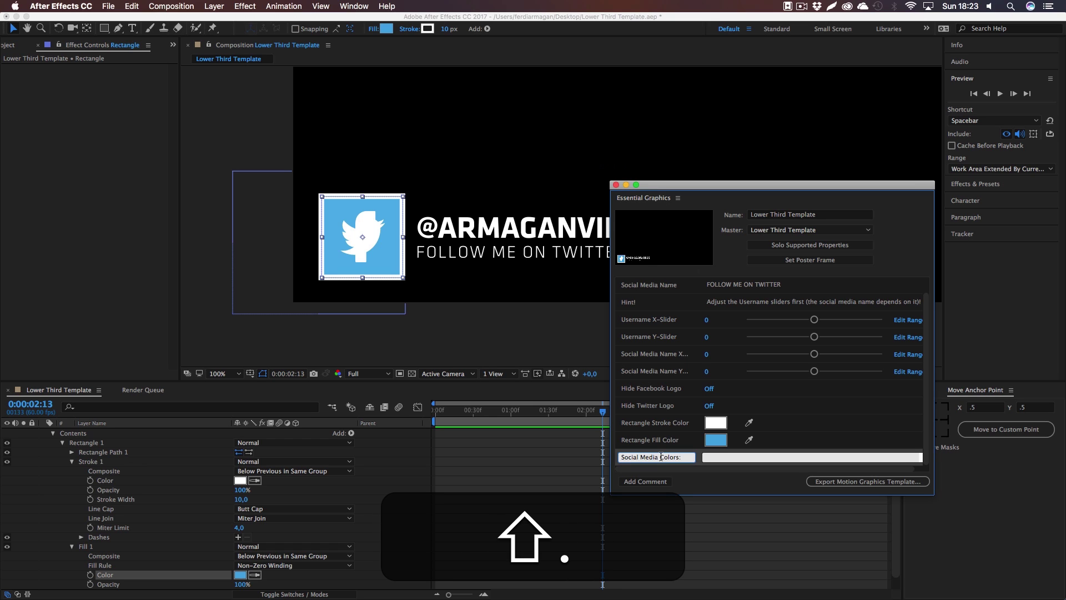
Copy the color codes from Colors.txt into the Social Media Colors comment and join them on one line as "Facebook: 3b5998 Twitter: 48aae6"
key("super+Tab")
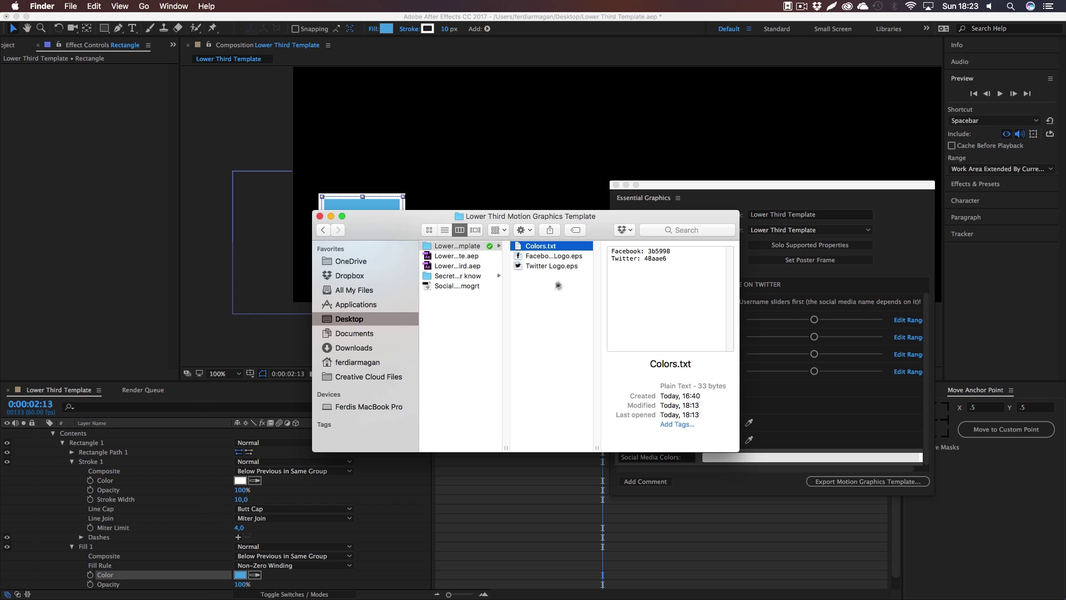
double_click(541, 247)
left_click(370, 82)
key("super+a")
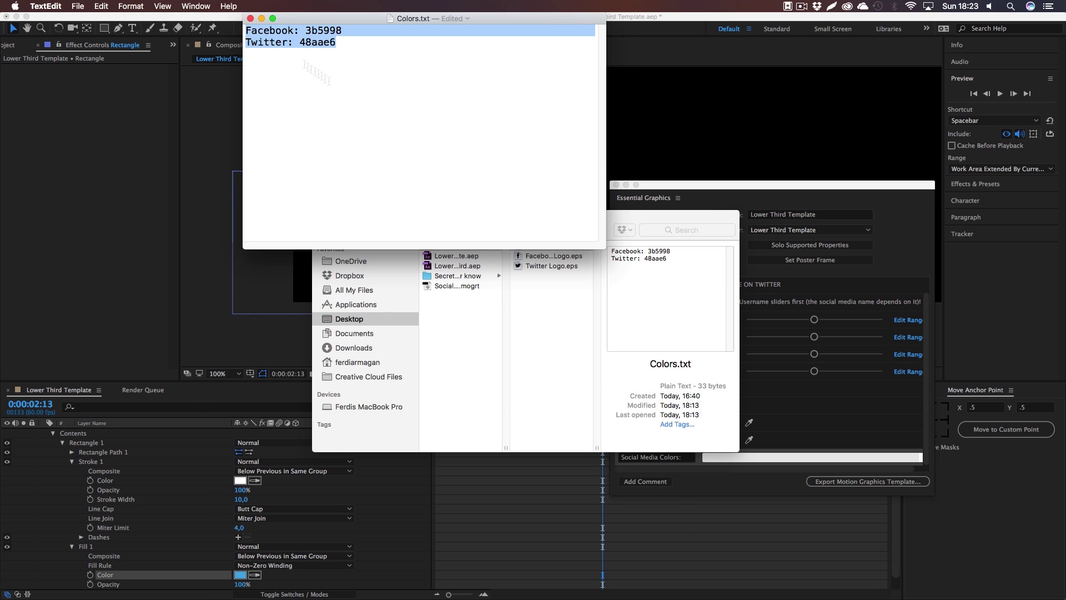
key("super+c")
left_click(807, 416)
left_click(788, 452)
key("super+v")
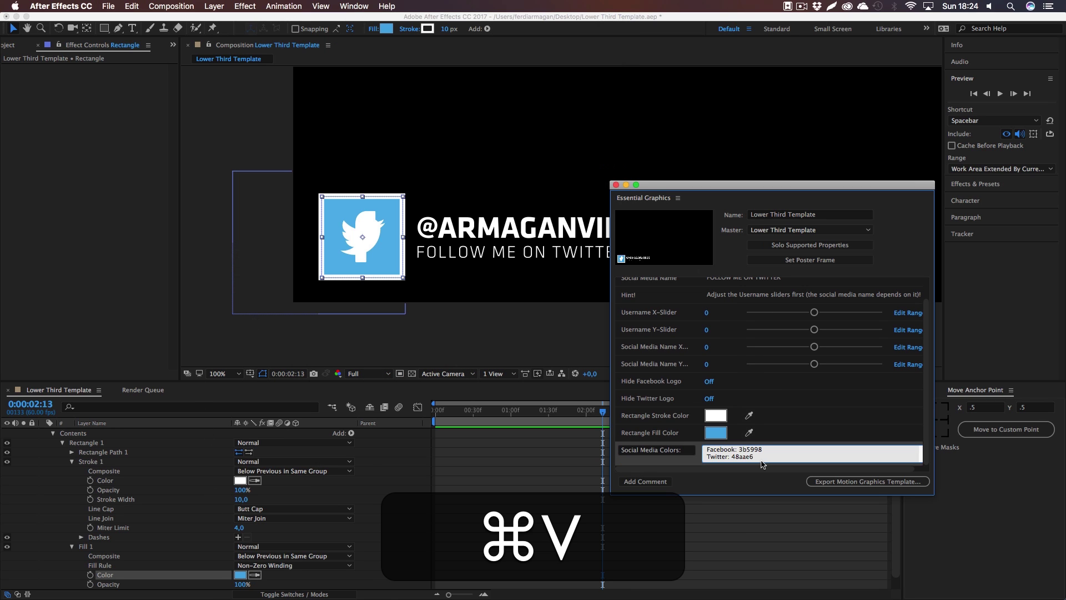
left_click(707, 456)
key("BackSpace")
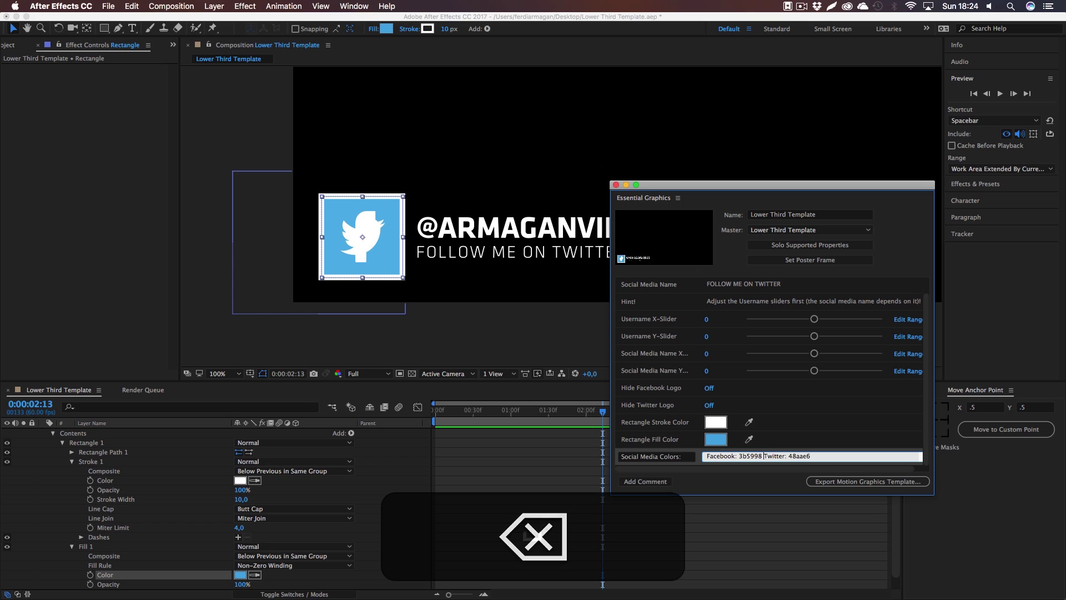
left_click(847, 422)
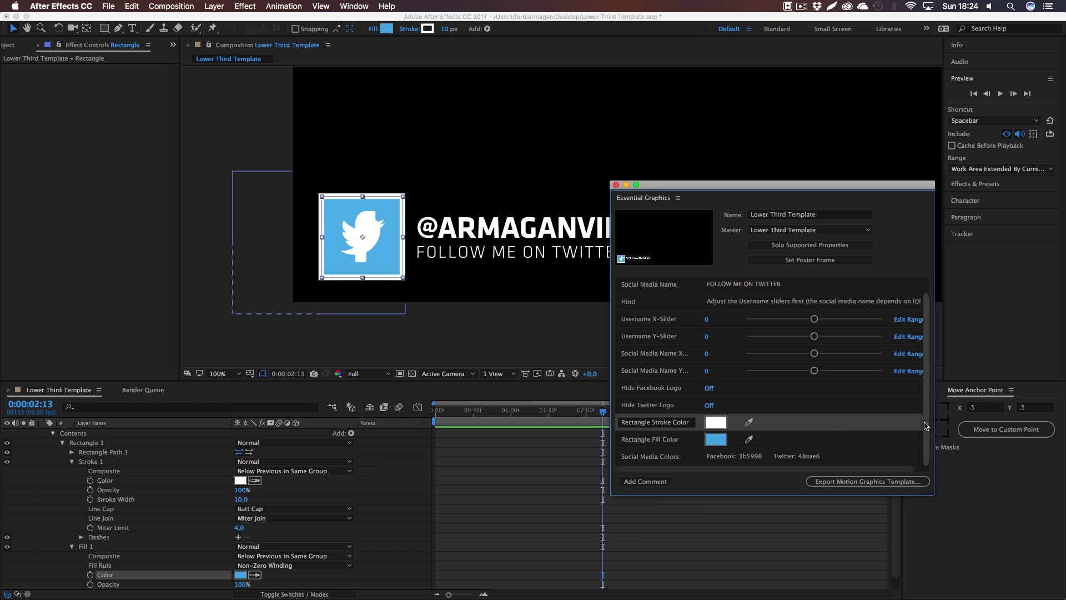
Save the project and export the motion graphics template to the local drive's Desktop as Lower Third Template.mogrt
scroll(925, 401, "up", 2)
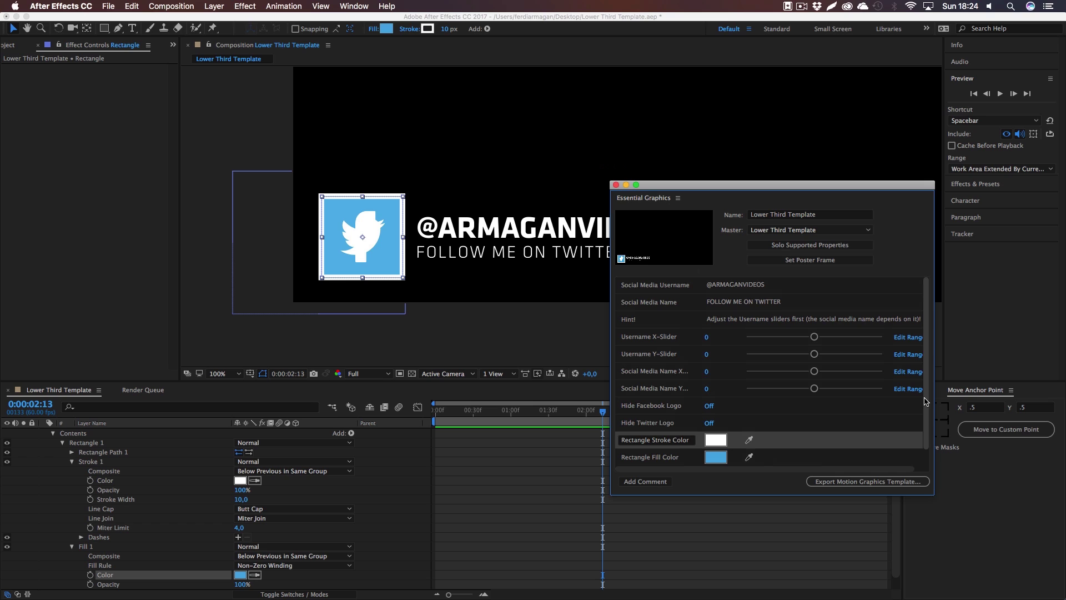
scroll(925, 401, "down", 2)
scroll(925, 401, "up", 2)
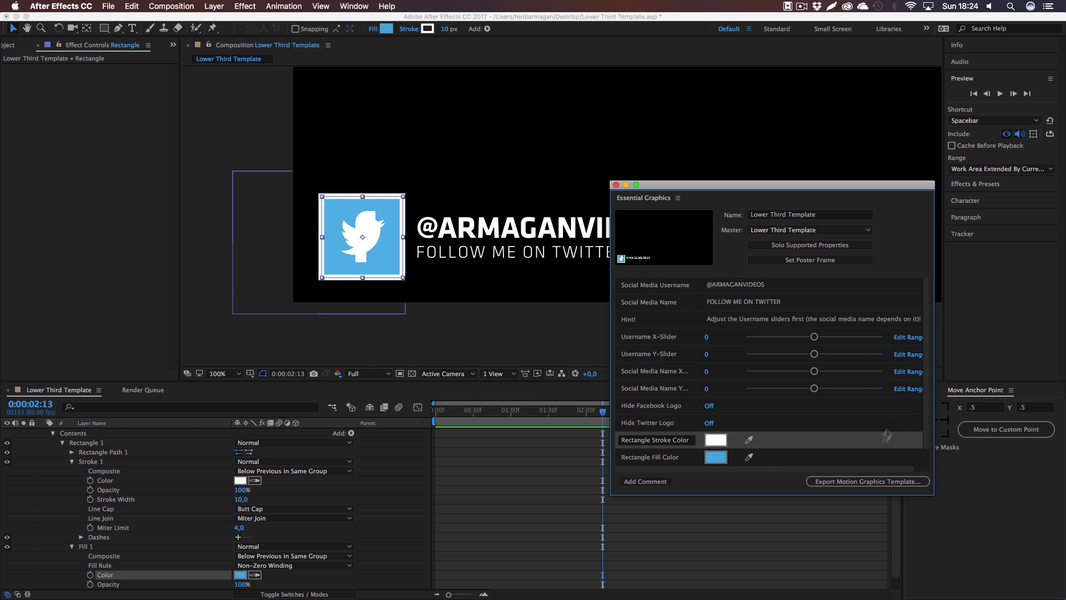
left_click(847, 482)
left_click(619, 326)
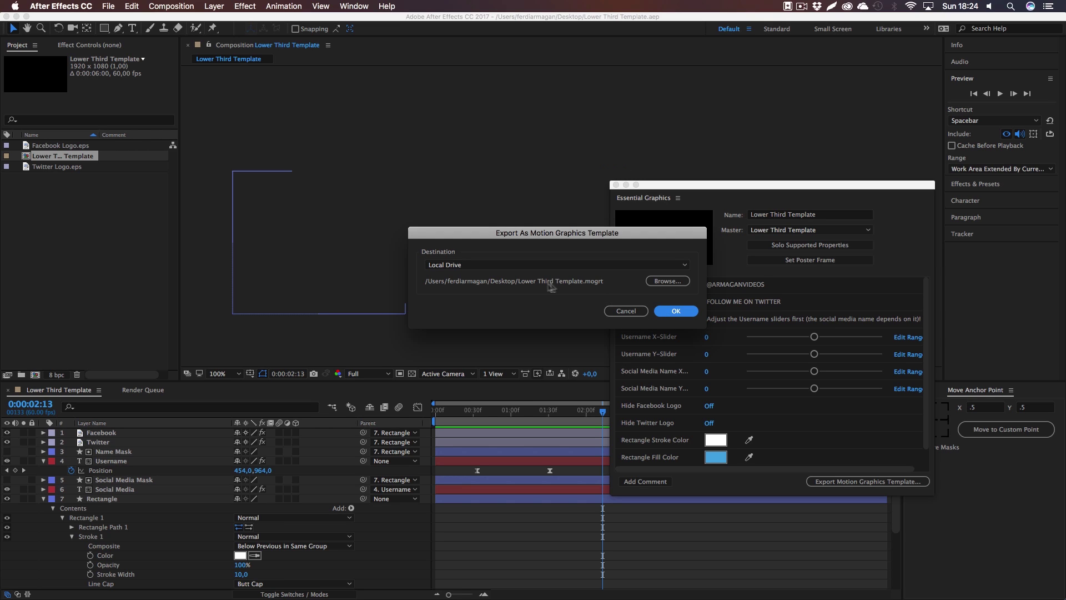
left_click(675, 311)
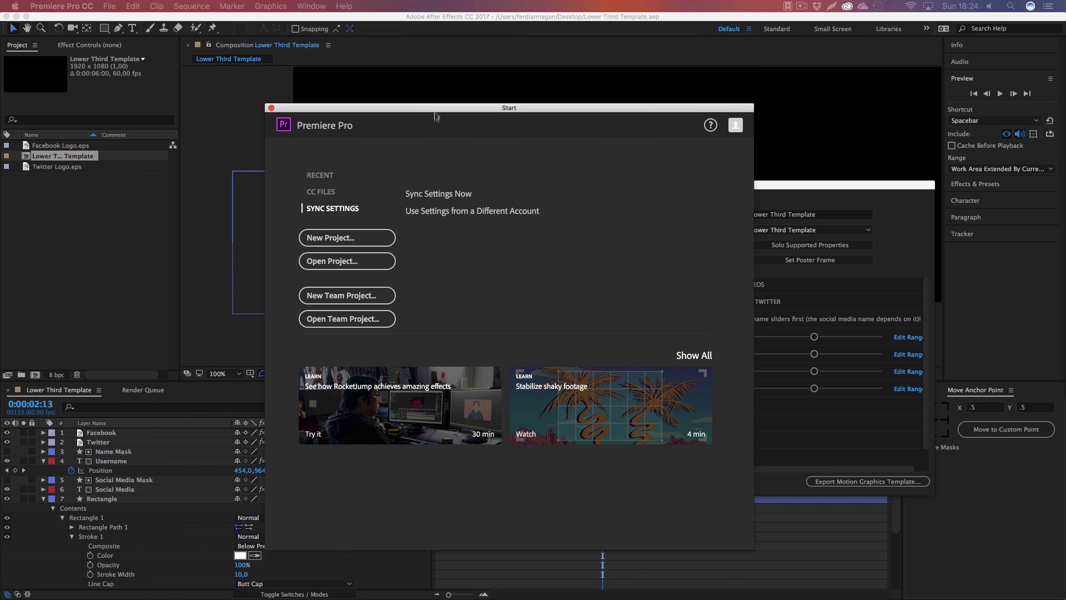
Create a new Premiere Pro project named My Video, overwriting the existing project of that name
left_click(342, 235)
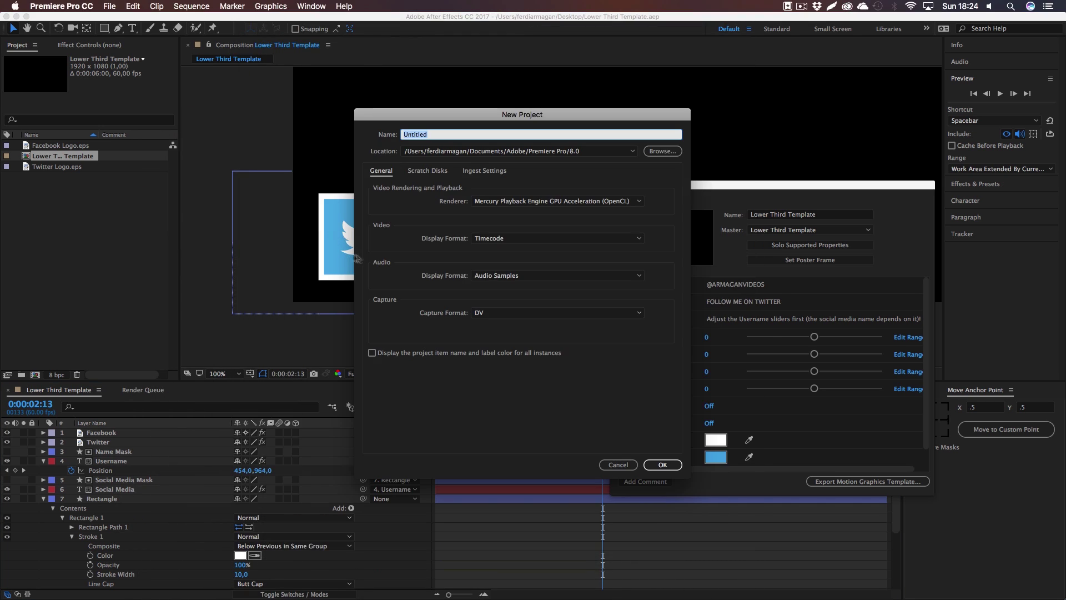
type("My Video")
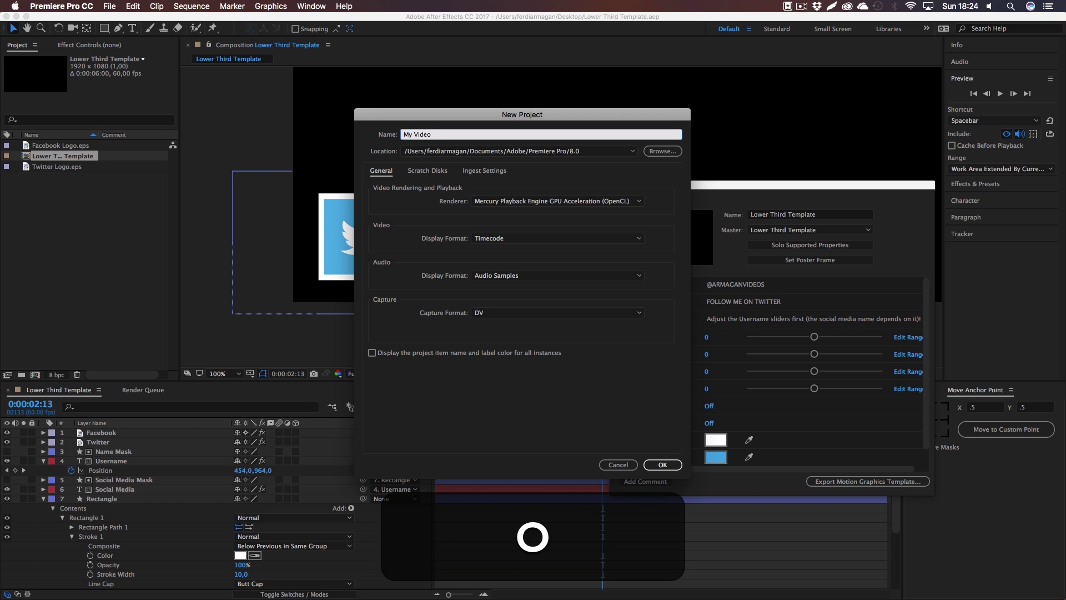
key("Return")
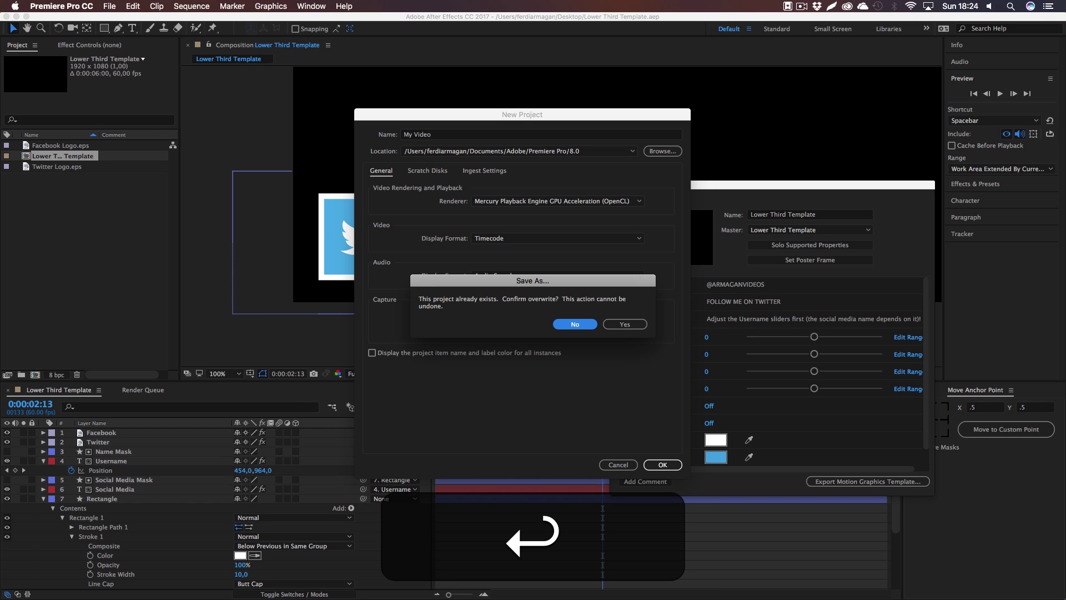
left_click(623, 324)
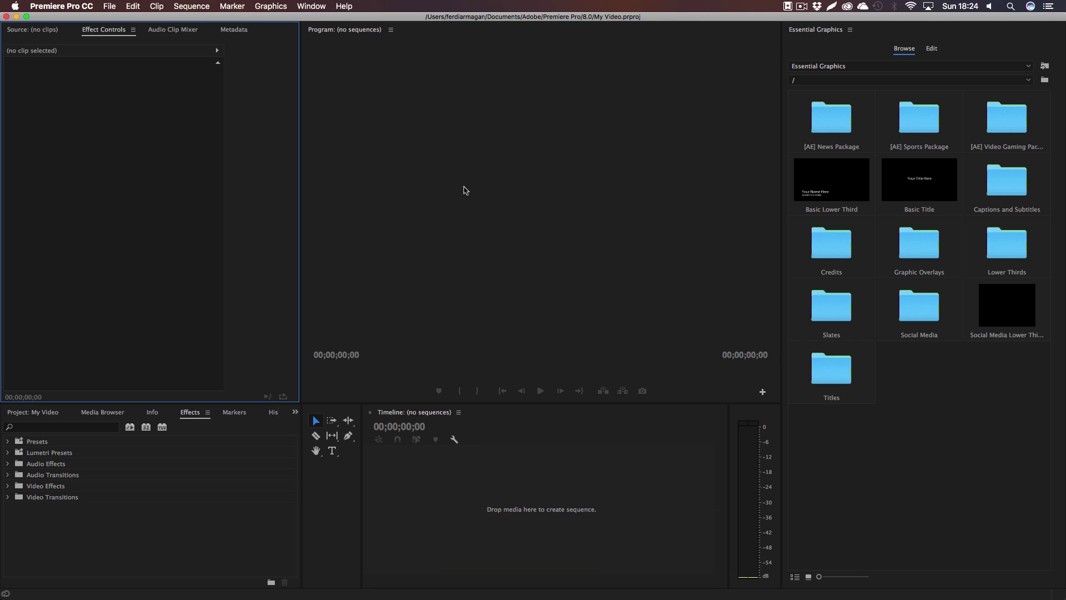
Delete the existing Social Media Lower Third template at the root of the Essential Graphics library
left_click(842, 457)
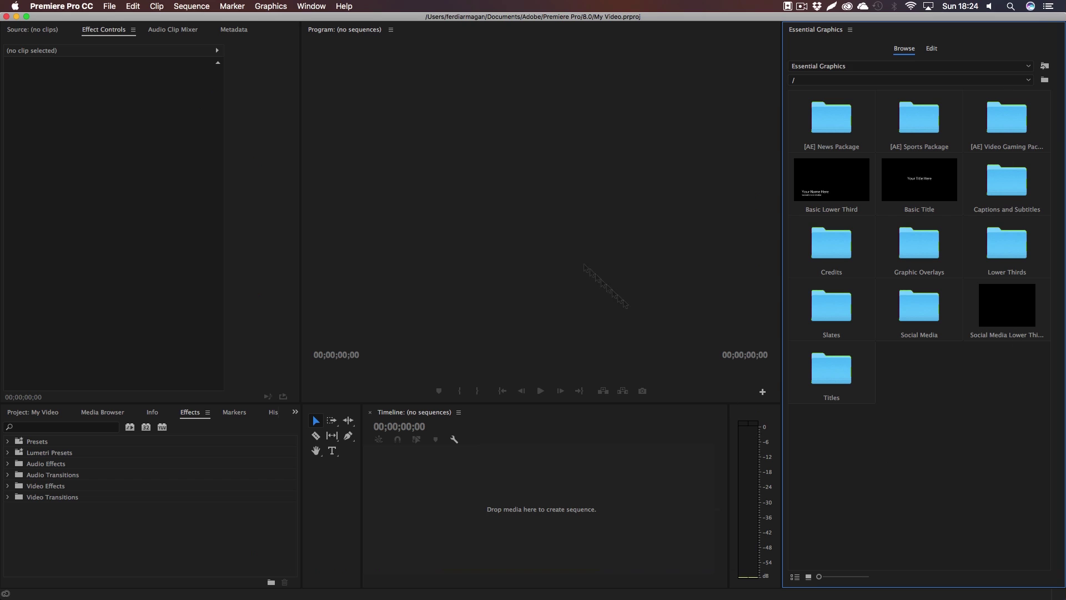
left_click(312, 6)
left_click(329, 205)
right_click(1001, 315)
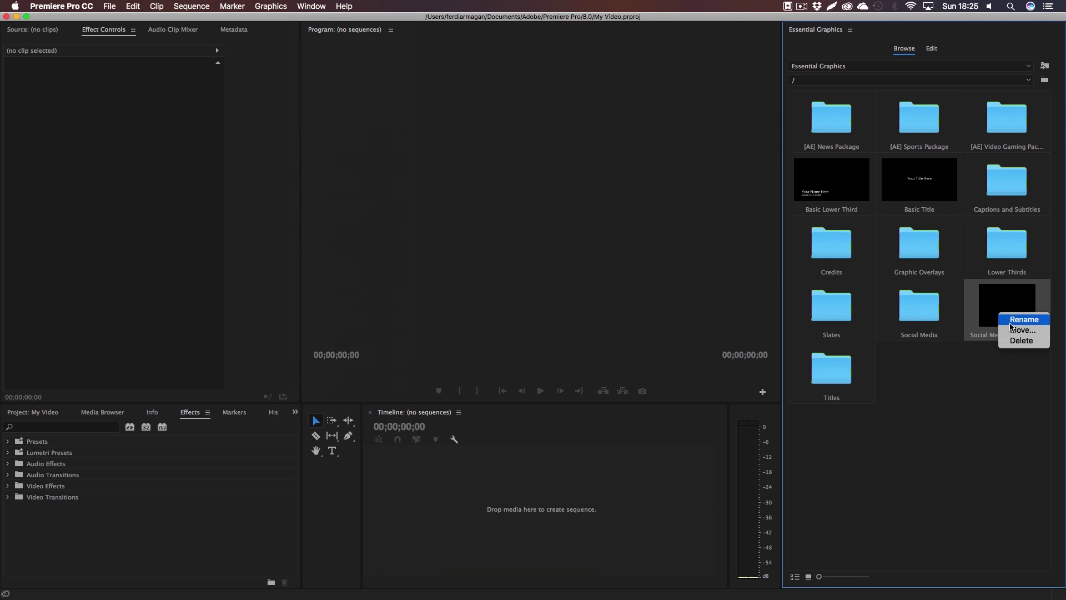
left_click(1011, 322)
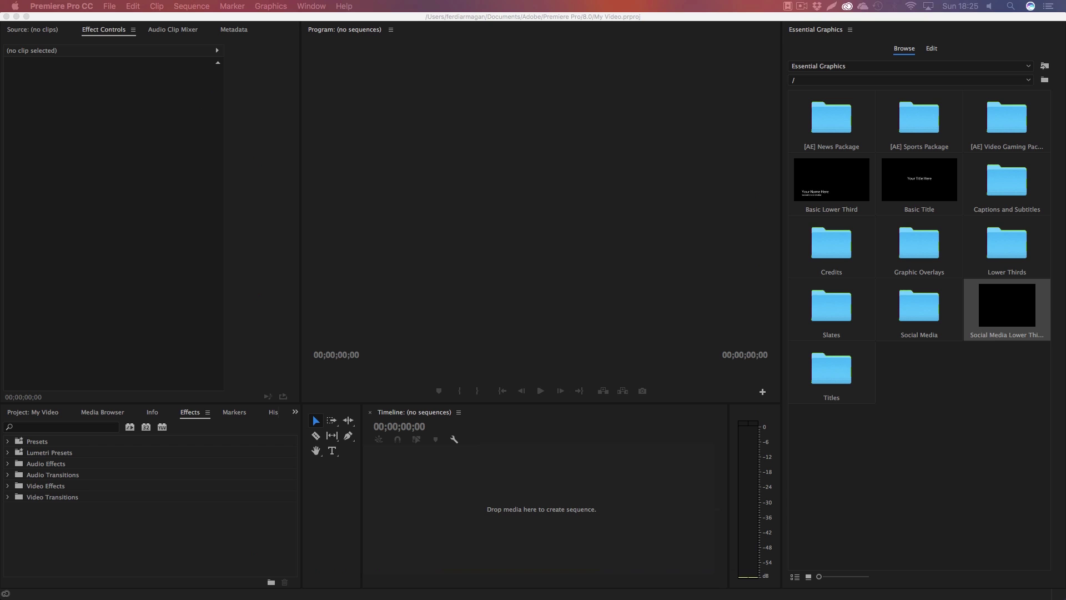
left_click(601, 337)
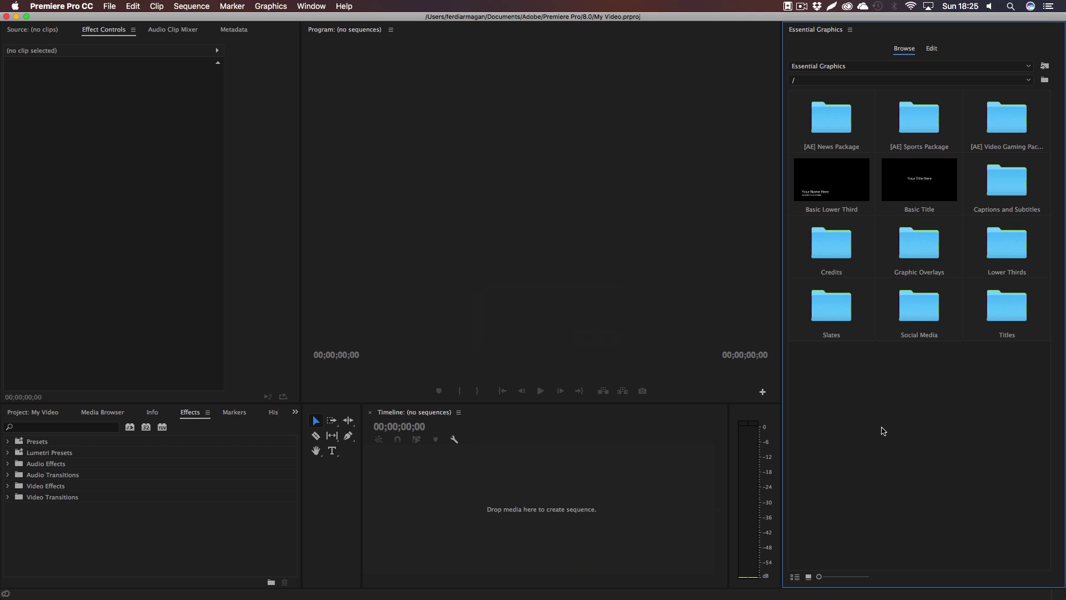
Create a new sequence named My Sequence from the AVCHD 1080p30 preset
left_click(112, 7)
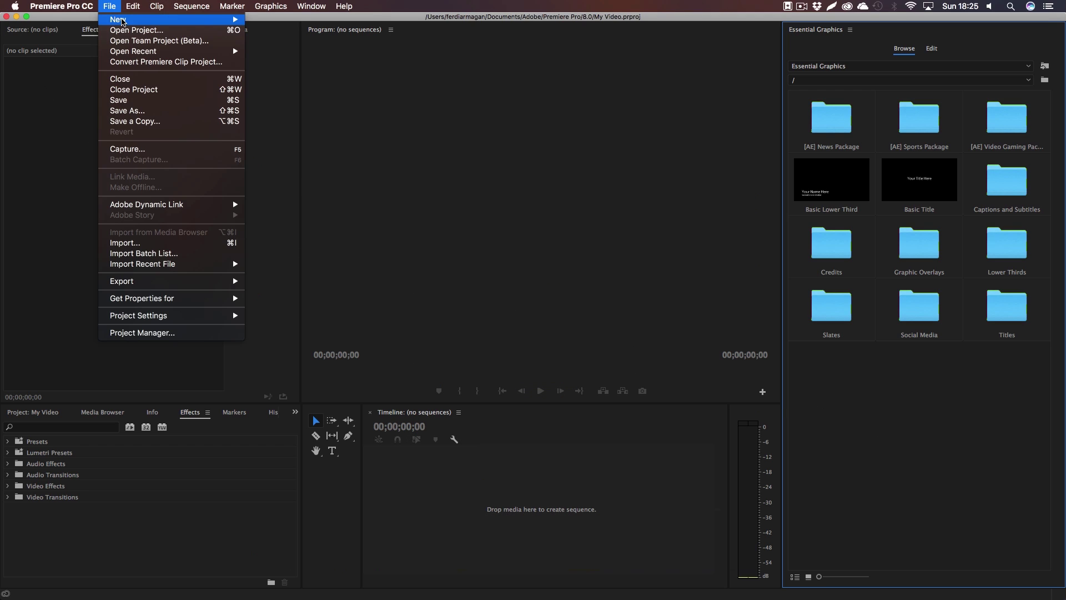
mouse_move(122, 23)
left_click(319, 44)
left_click(420, 240)
left_click(442, 494)
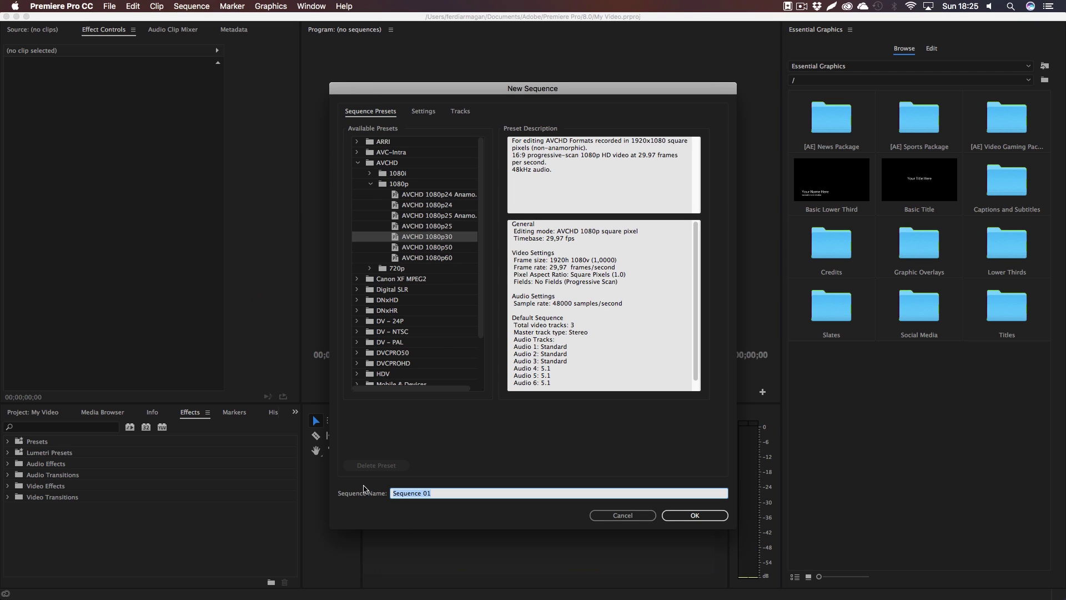
type("My S")
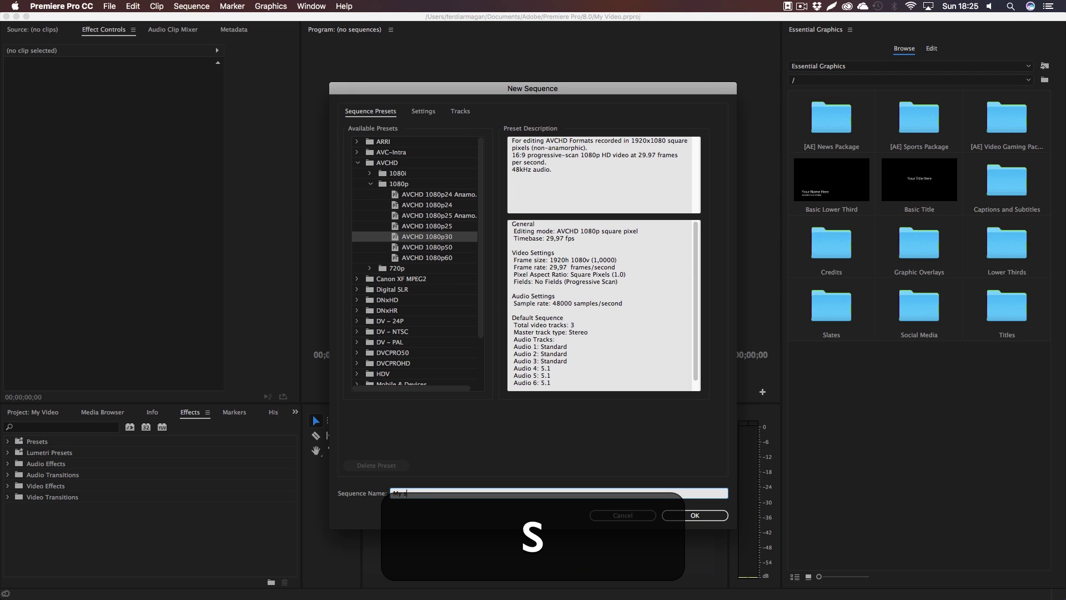
type("equence")
key("Return")
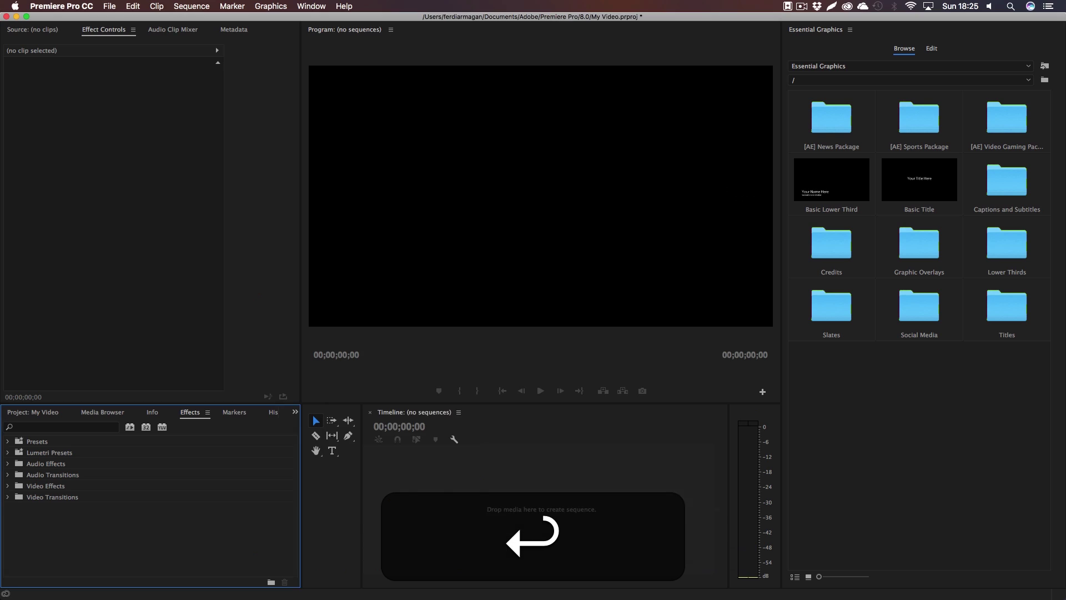
Install the motion graphics template Lower Third Template.mogrt from the Desktop into the Essential Graphics library
left_click(1044, 66)
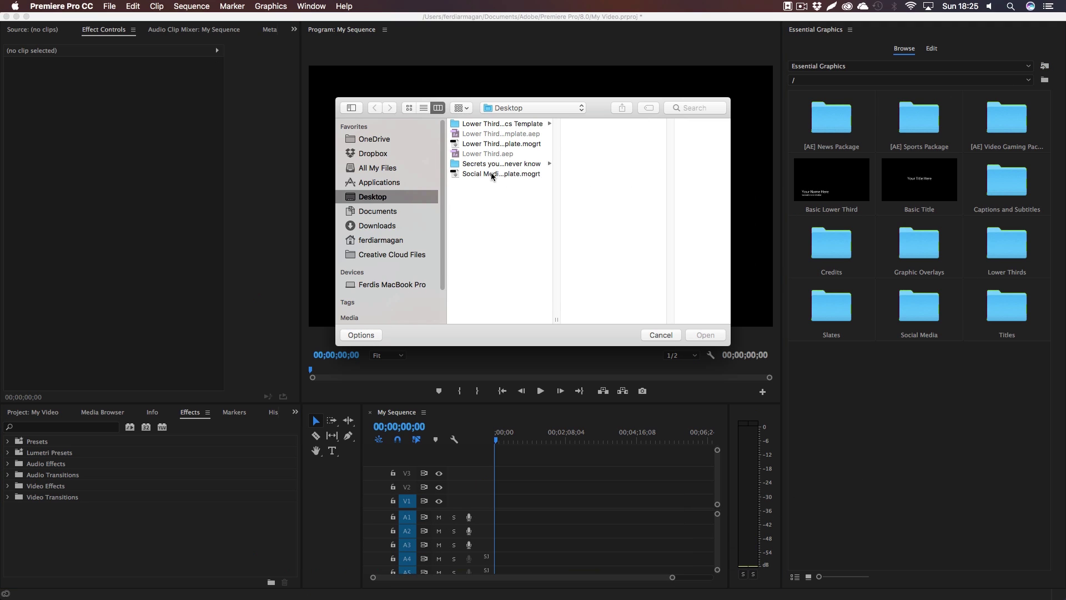
left_click(503, 144)
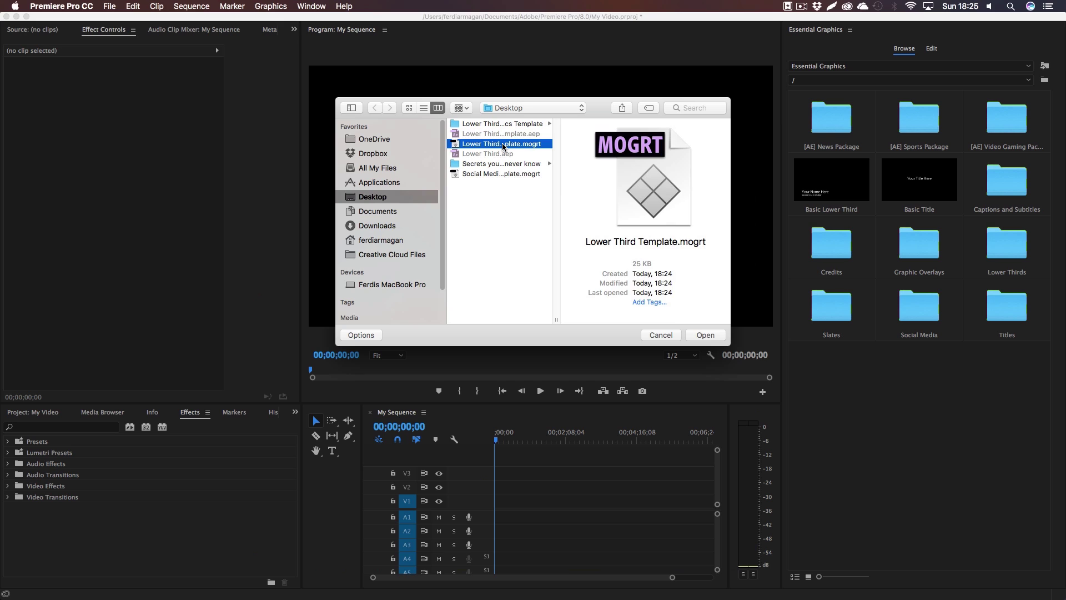
left_click(705, 335)
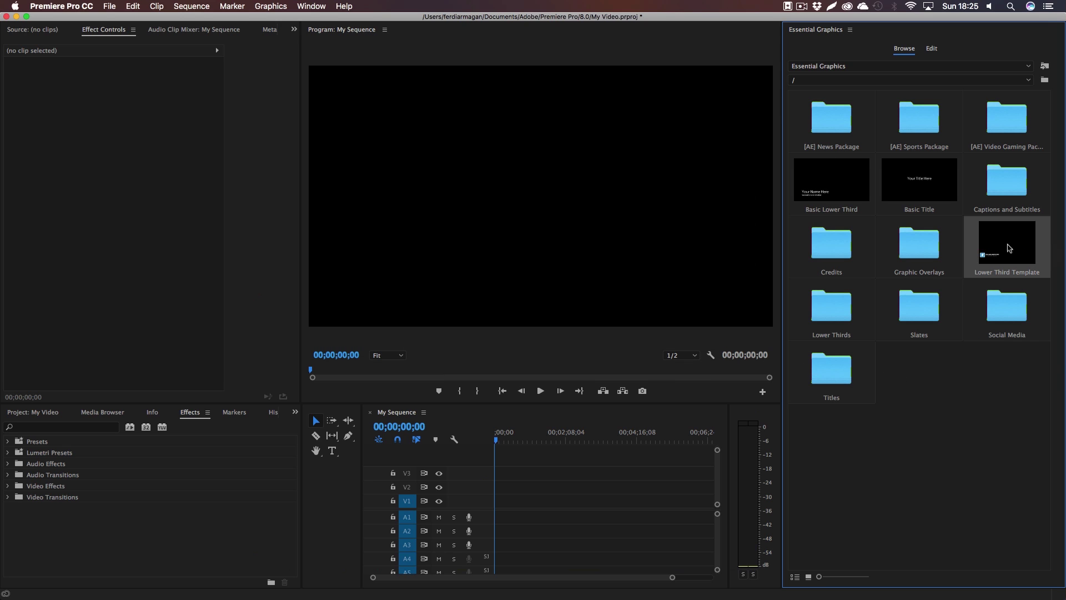
Place Lower Third Template at the start of track V1, matching the sequence settings to the clip, and move the playhead to 00:00:03:00
left_click_drag(1008, 245, 496, 506)
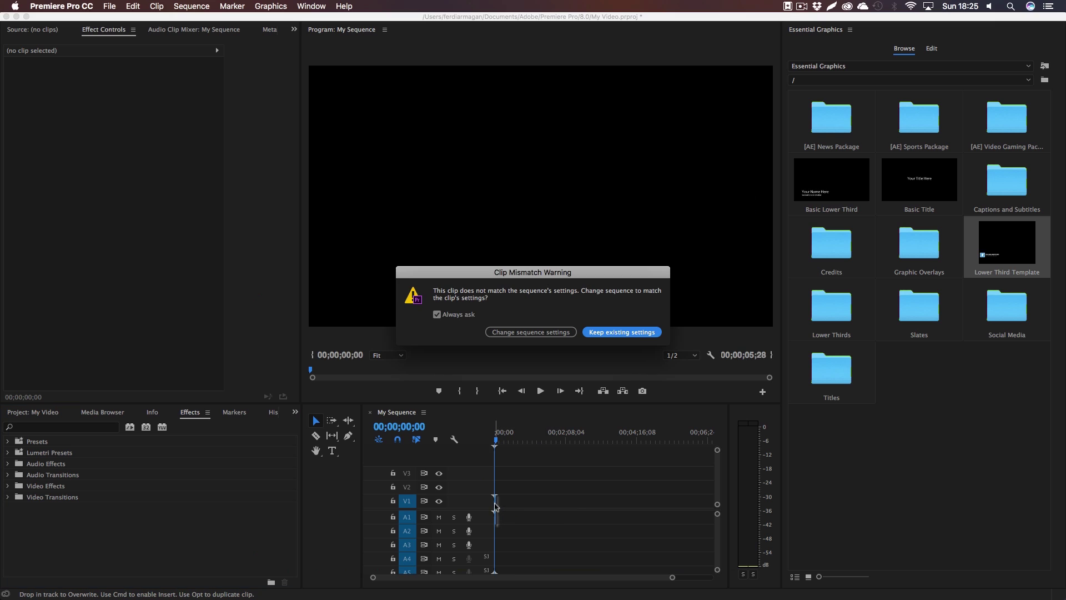
left_click(538, 333)
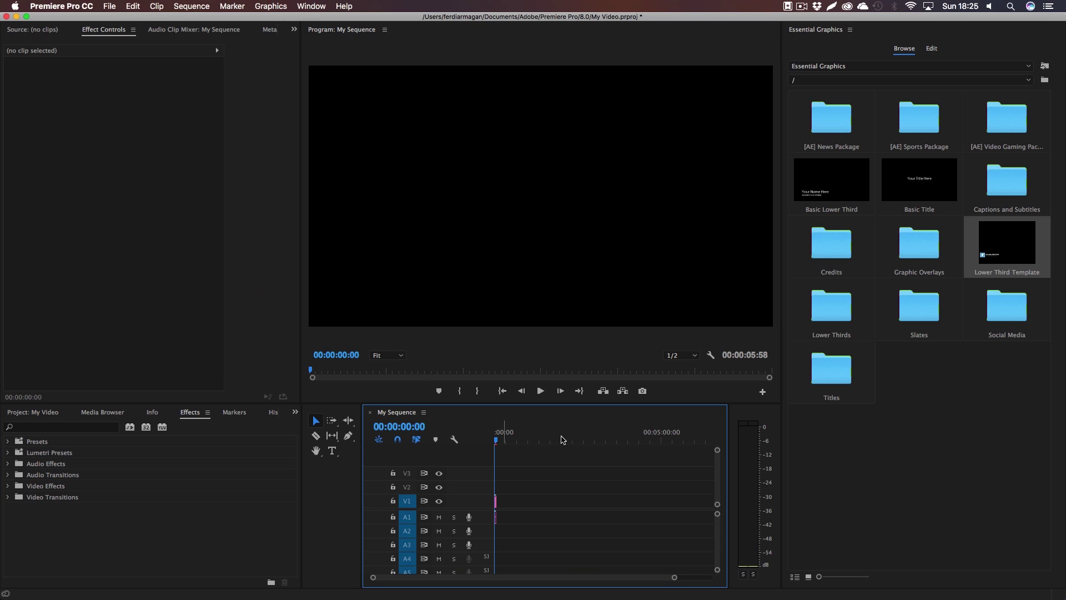
left_click_drag(675, 578, 450, 578)
left_click_drag(502, 441, 546, 443)
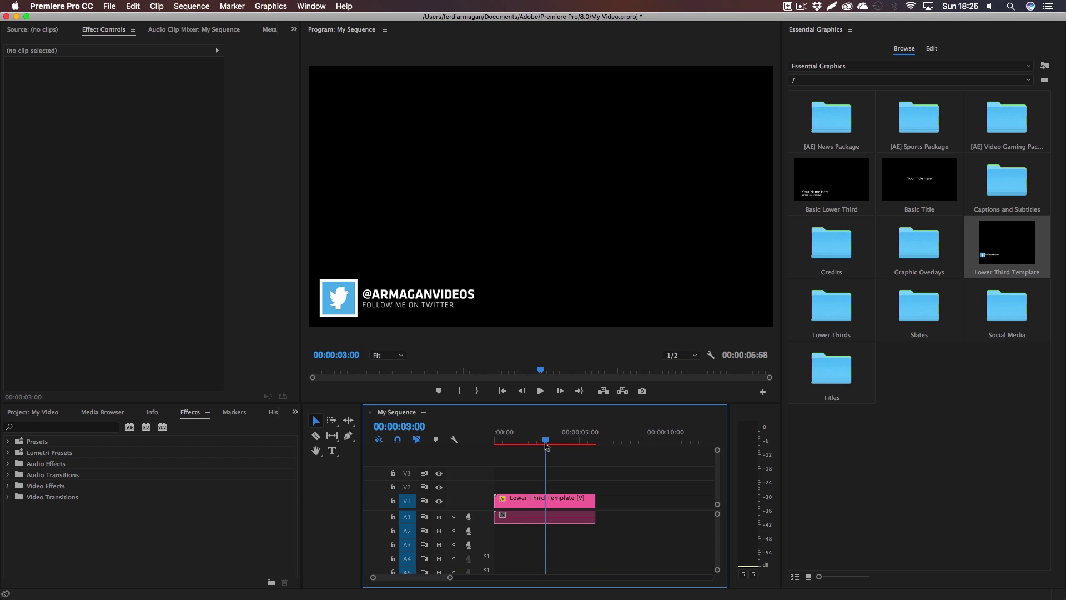
left_click(530, 499)
left_click(904, 53)
left_click(930, 51)
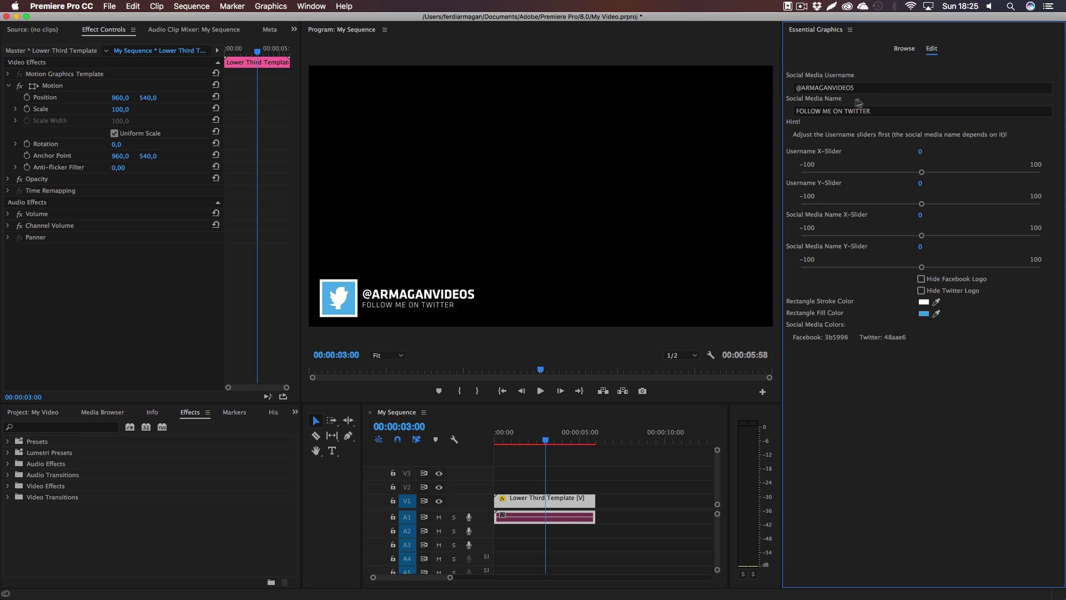
left_click_drag(866, 89, 800, 86)
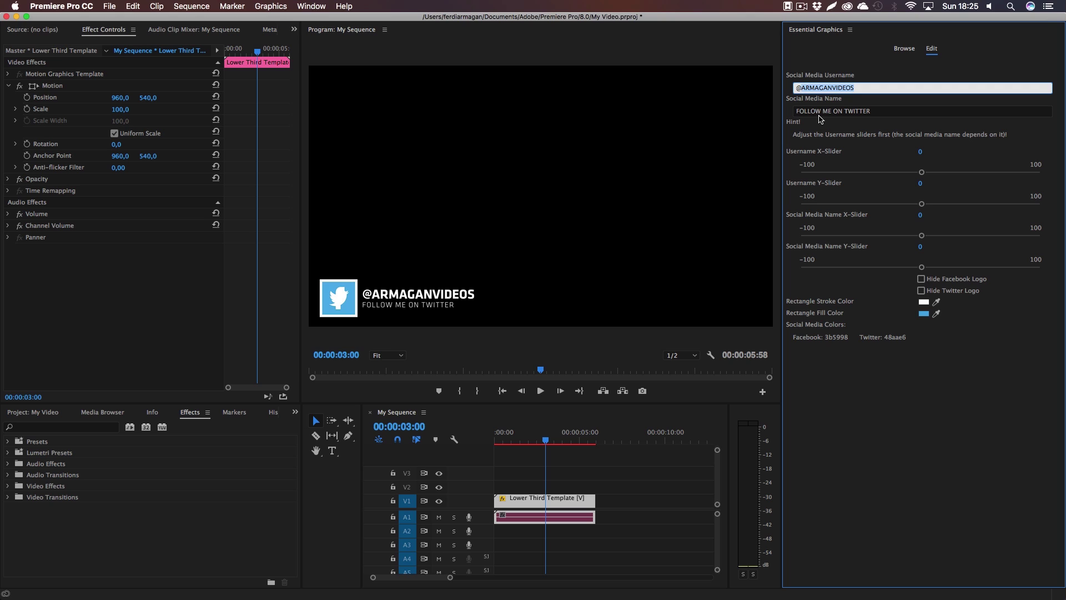
type("AMG_VDS")
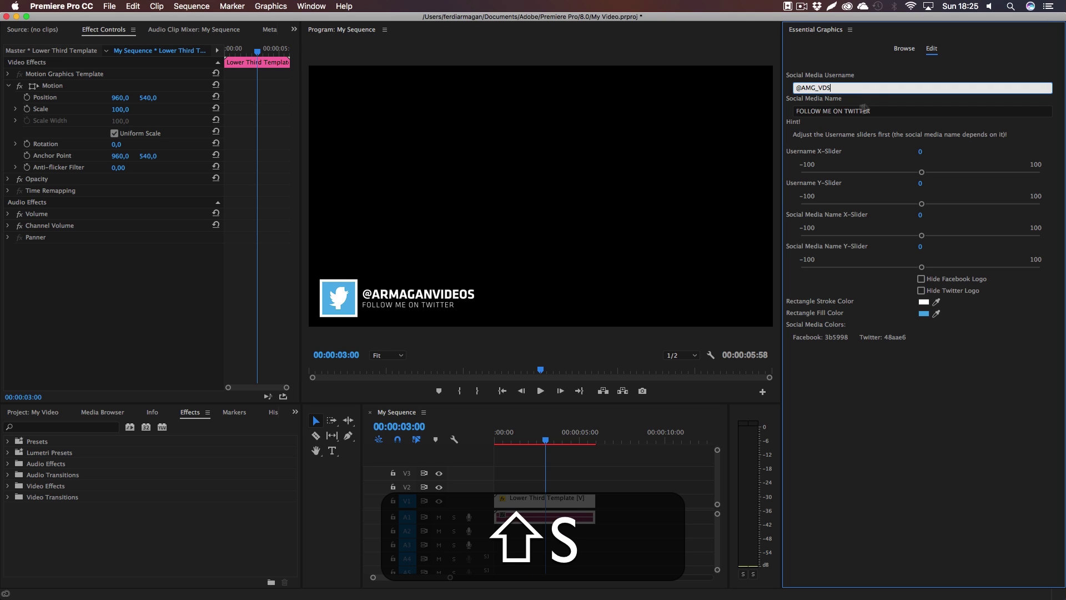
left_click(882, 113)
left_click_drag(884, 115, 856, 111)
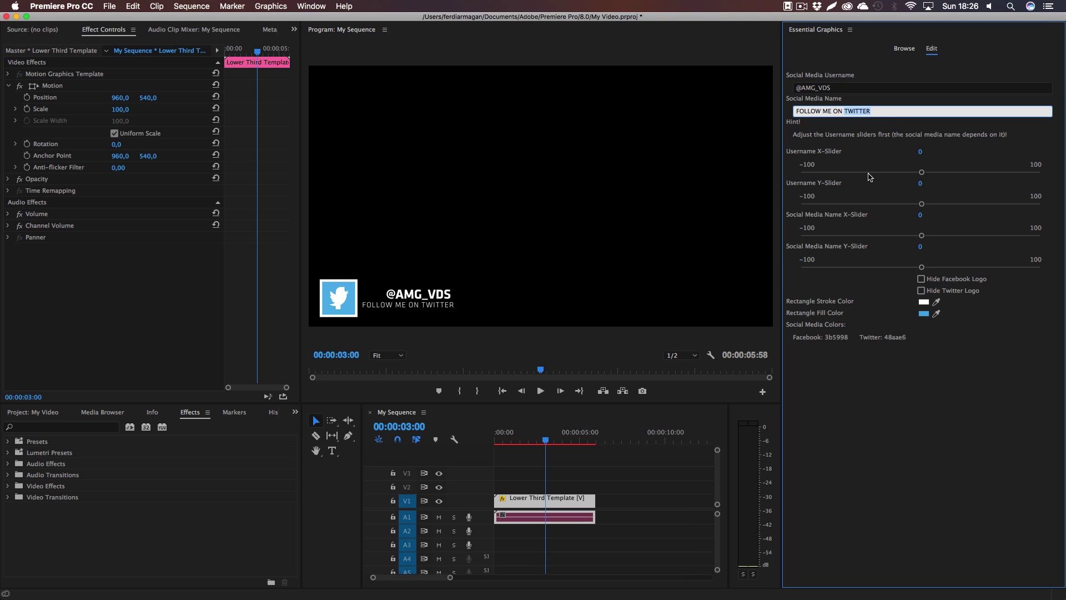
type("FACEBOOK")
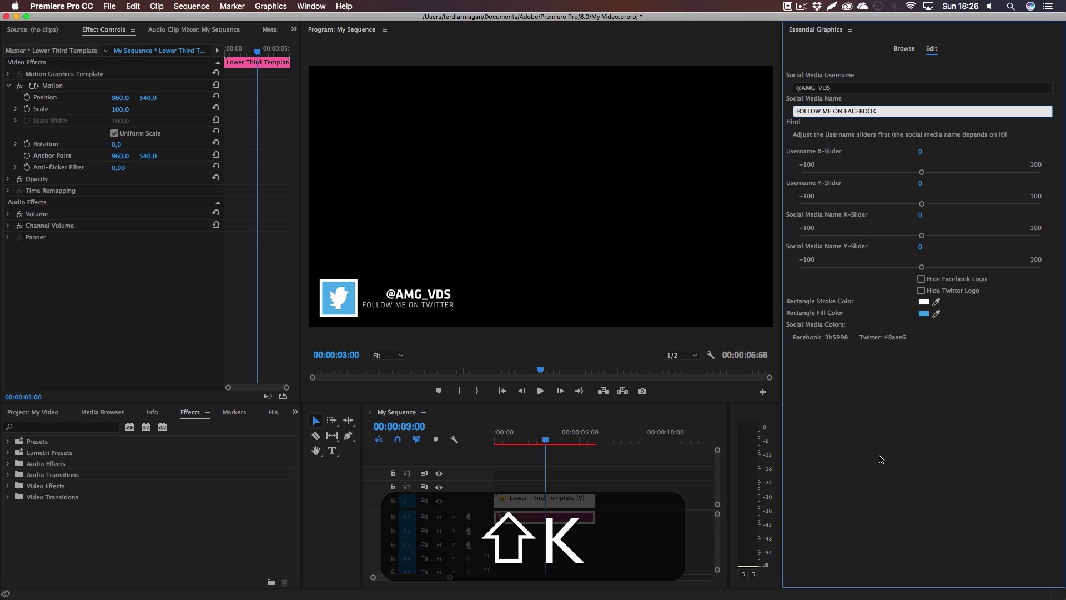
left_click(881, 459)
Test the Hide Facebook Logo and Hide Twitter Logo options, leaving only the Twitter logo hidden
left_click(921, 291)
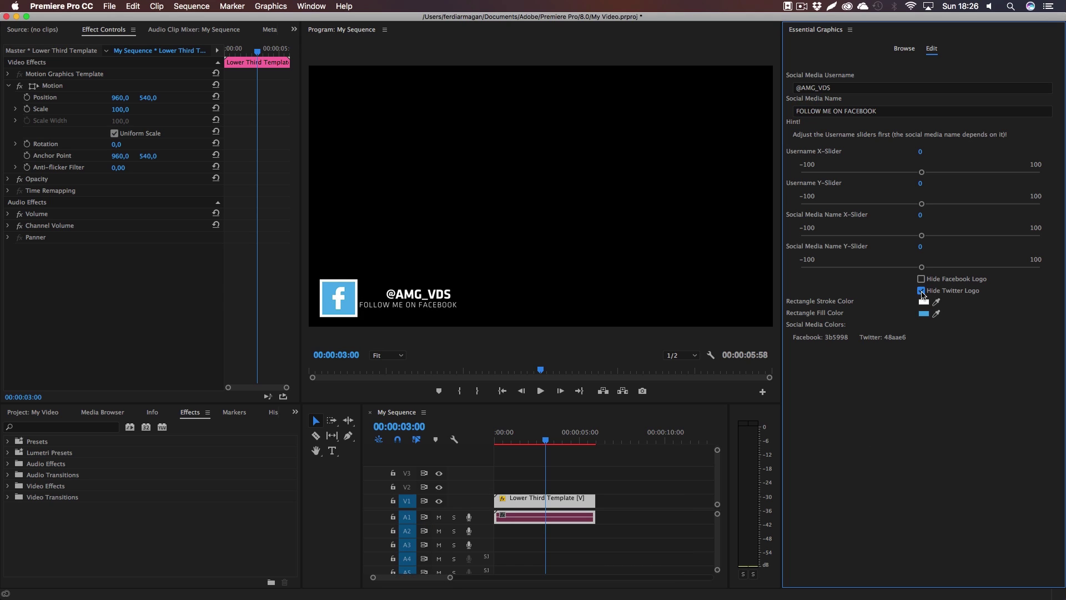
left_click(921, 279)
left_click(921, 291)
left_click(921, 280)
left_click(921, 291)
Reposition the lower third's texts by setting Username X-Slider to -80 and Social Media Name X-Slider to 100
left_click_drag(923, 175, 822, 181)
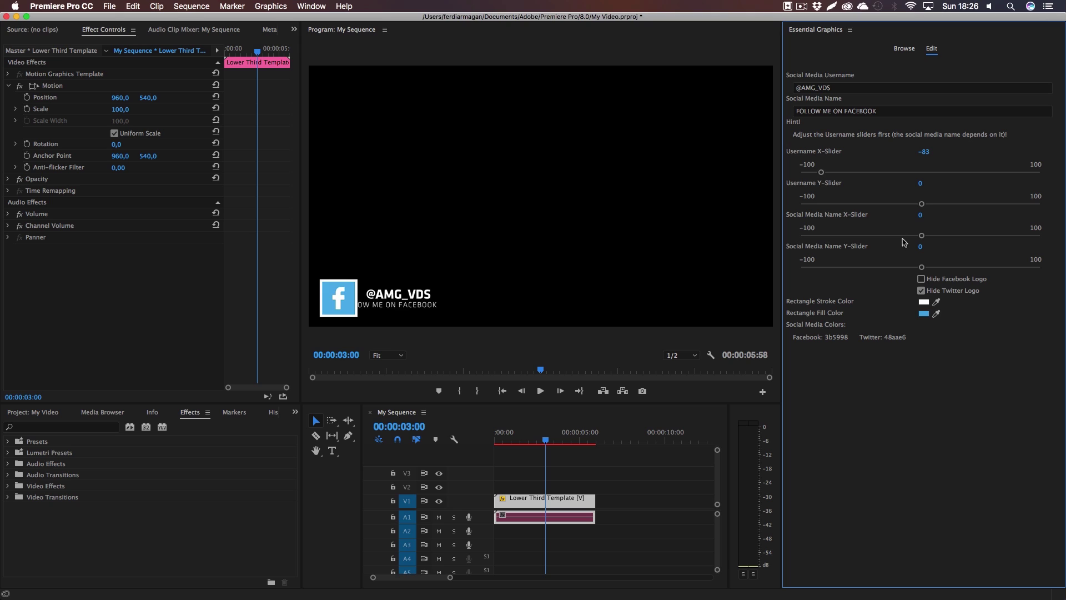
left_click_drag(921, 247, 1051, 244)
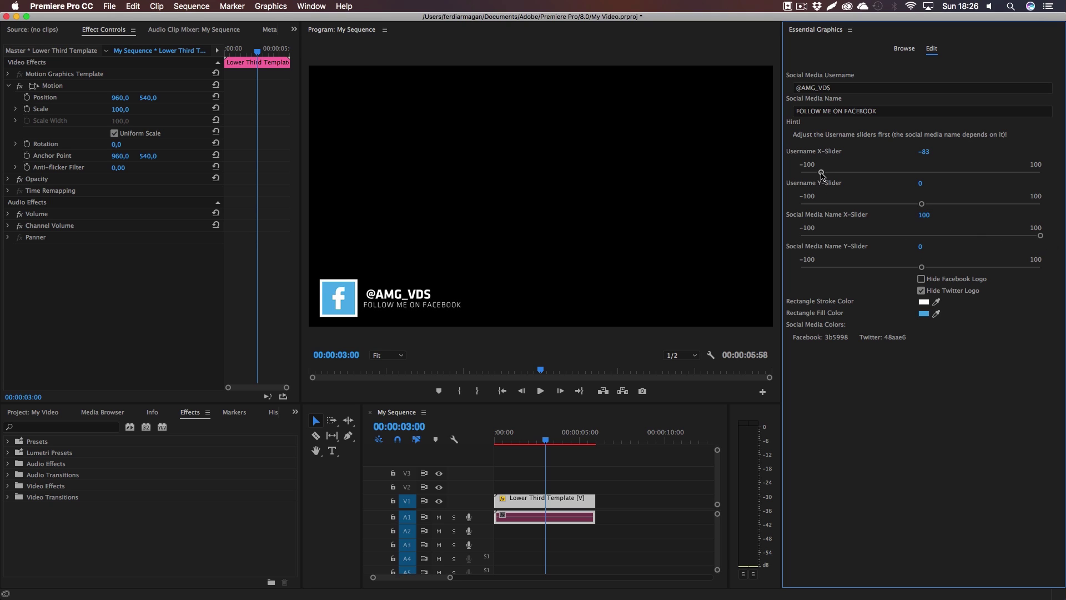
left_click_drag(820, 173, 825, 173)
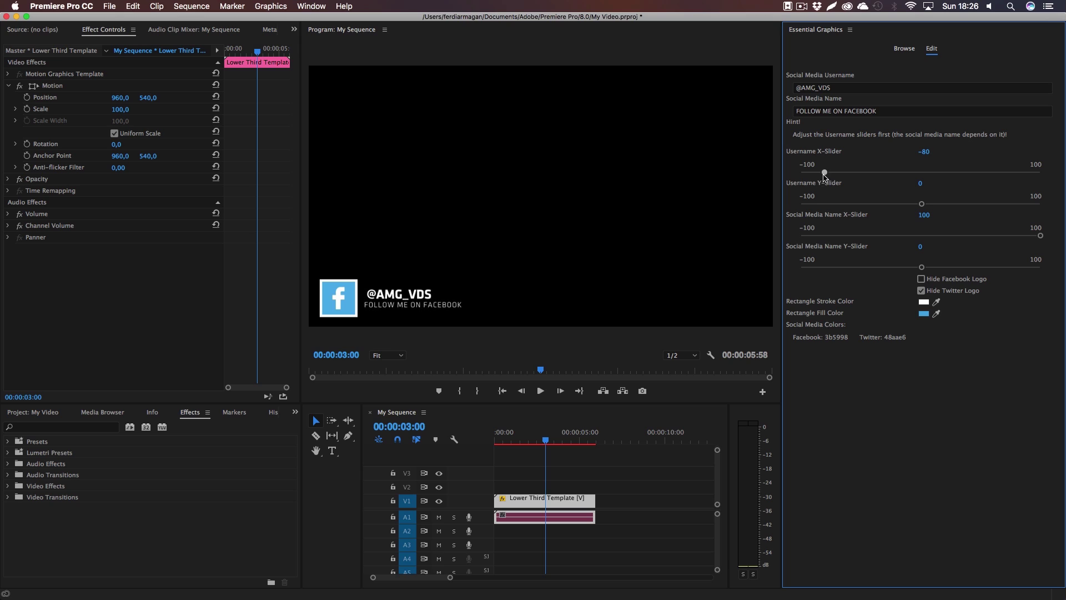
left_click_drag(1039, 239, 1063, 247)
Set the lower third's Rectangle Fill Color to the Facebook blue 3b5998
left_click(924, 315)
left_click_drag(522, 121, 576, 107)
left_click_drag(671, 277, 635, 279)
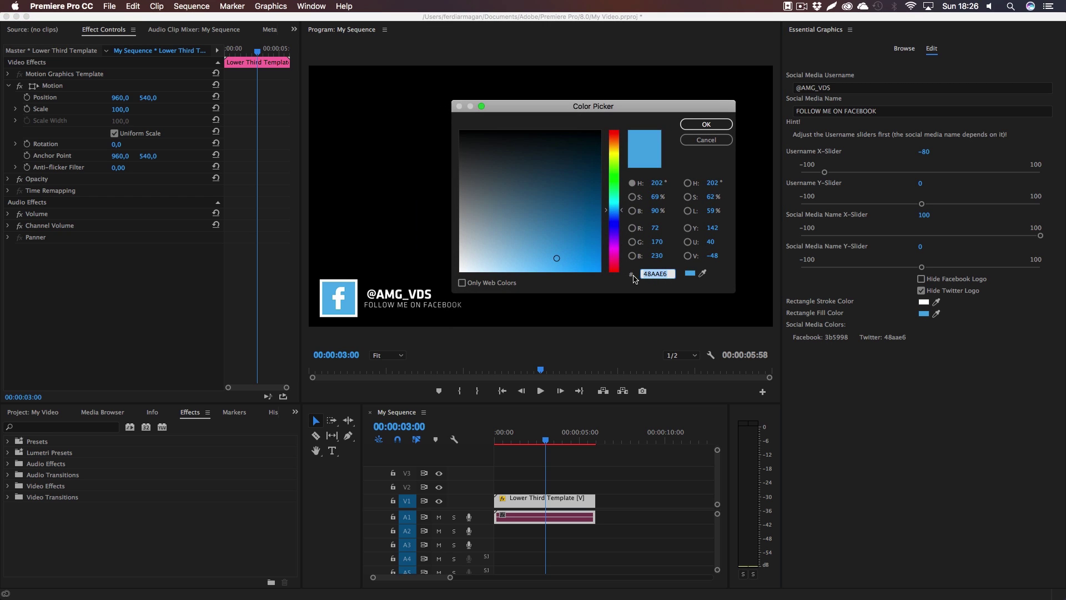
type("3b")
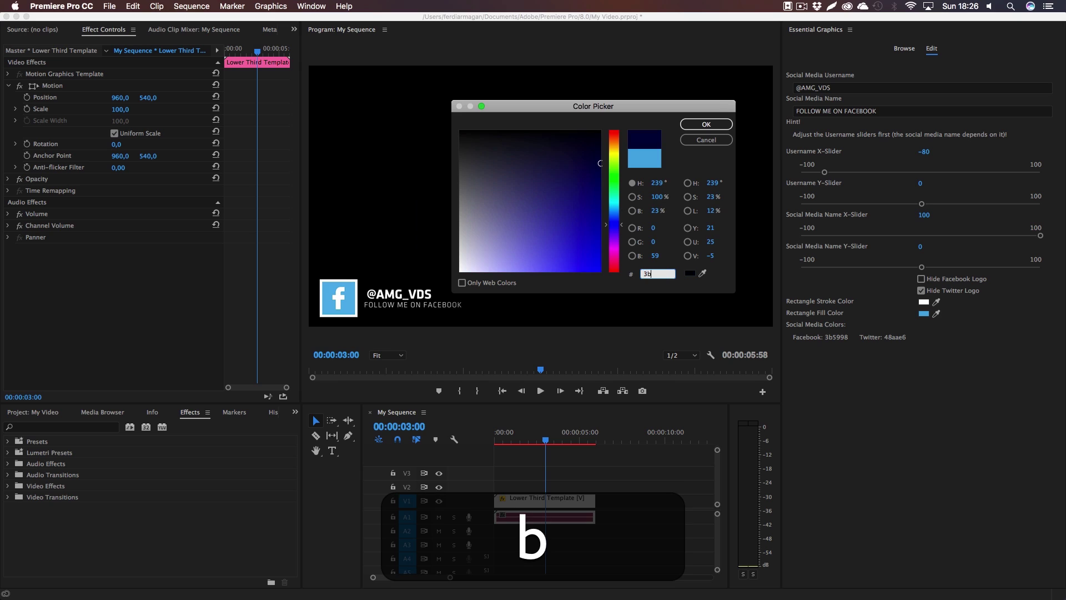
type("5998")
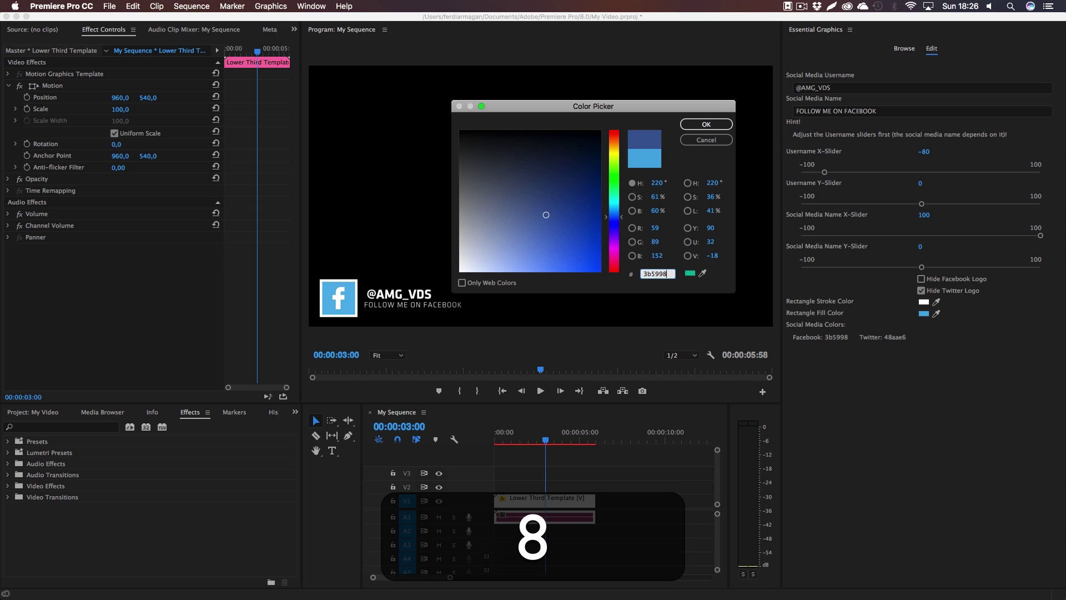
left_click(701, 125)
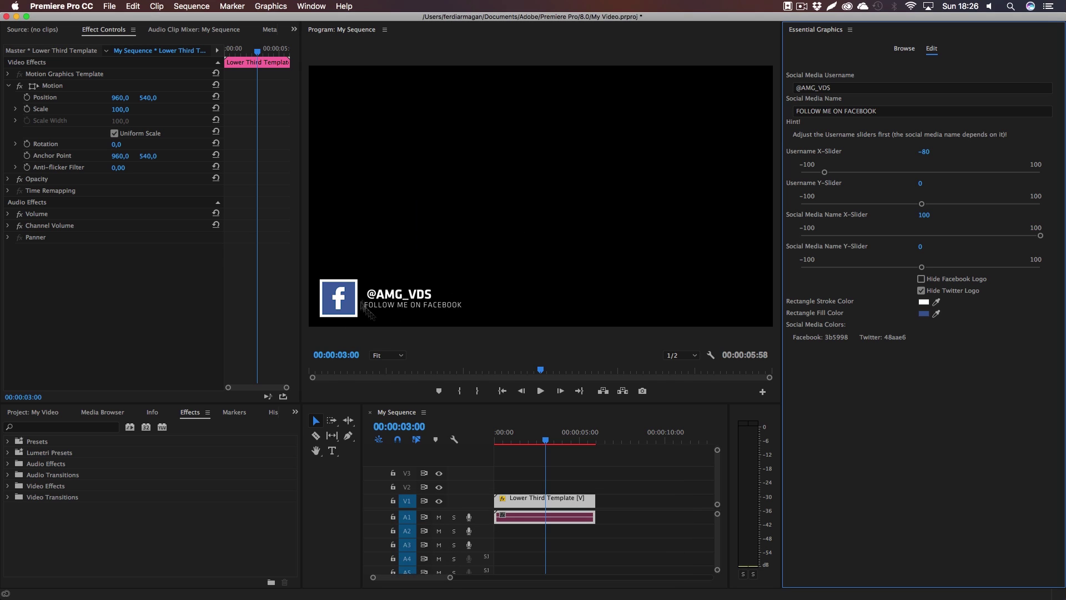
Play the customized lower third from the start of the sequence to preview its animation
left_click_drag(562, 438, 496, 438)
left_click(540, 391)
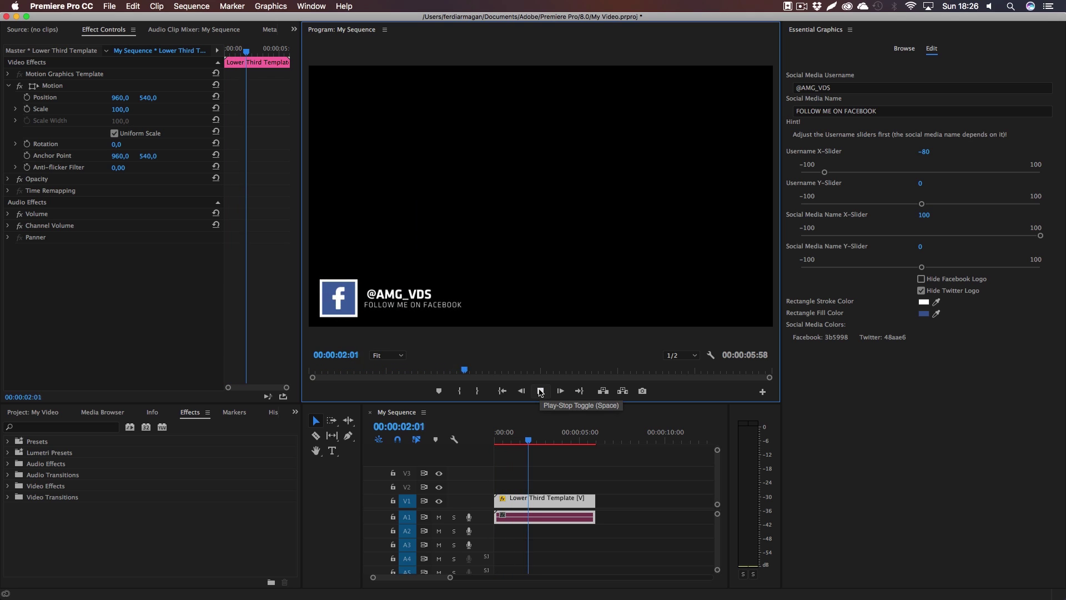
left_click(540, 391)
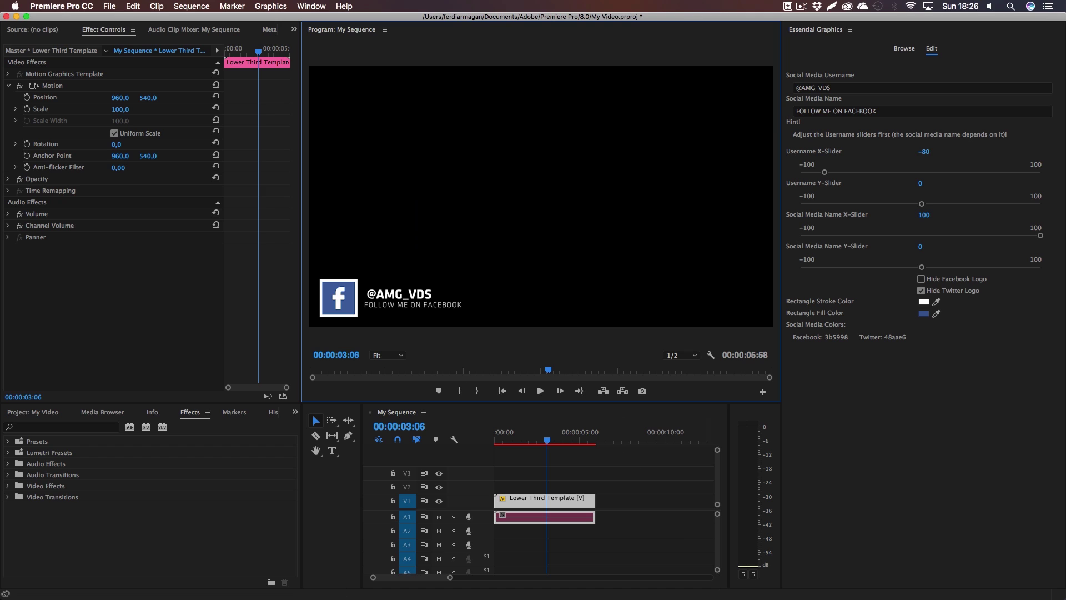
Switch to After Effects and set the Social Media Name X-Slider's range from -200 to 200
key("super+Tab")
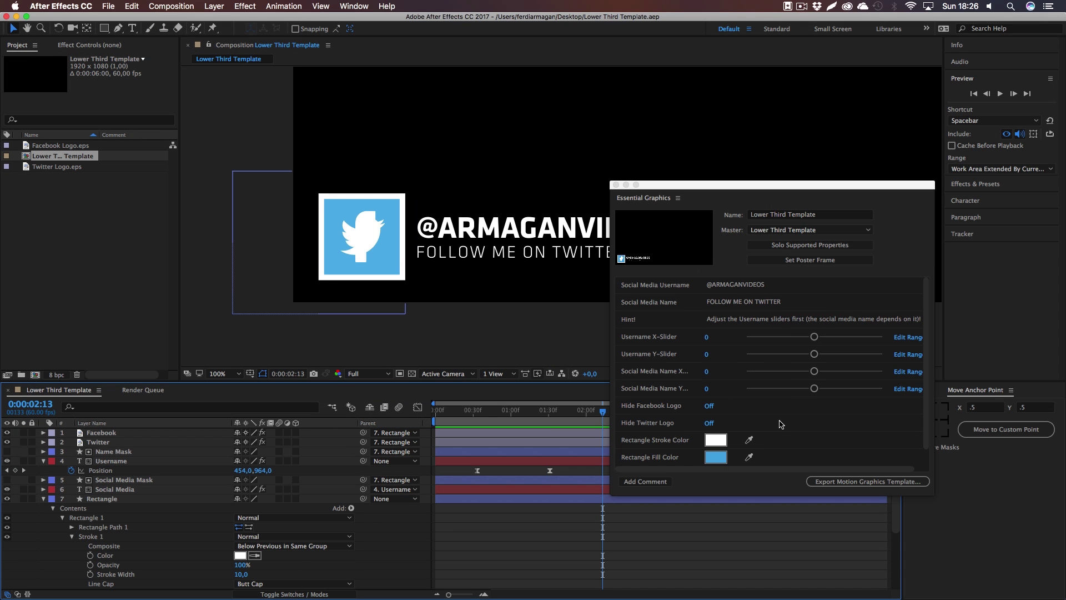
left_click(906, 371)
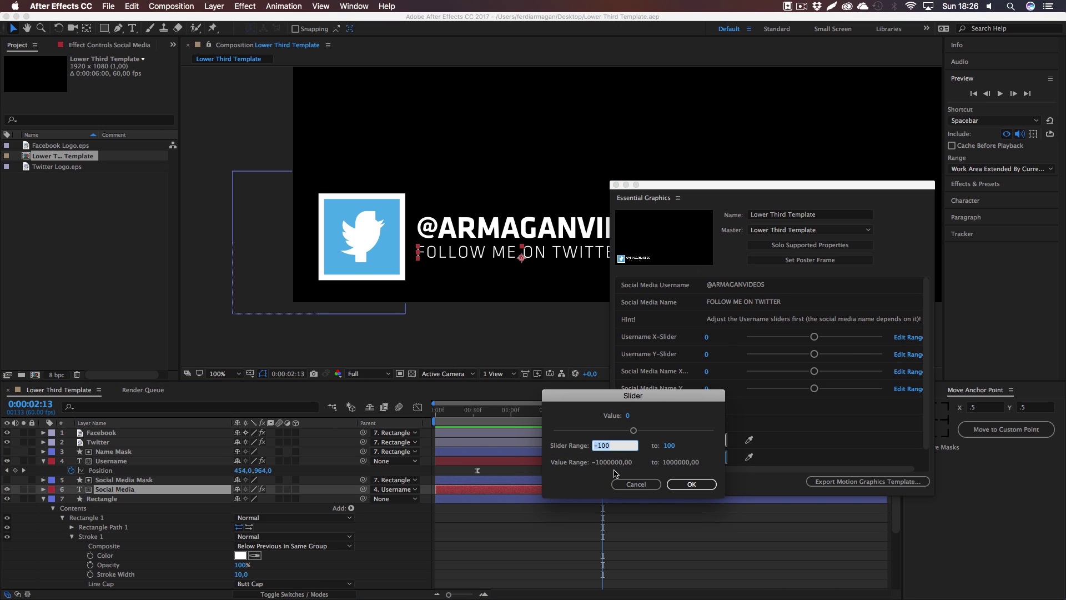
type("-200")
key("Tab")
type("200")
key("Return")
Set the Social Media Name Y-Slider's range from -200 to 200
left_click(903, 389)
left_click(604, 446)
type("-200")
key("Tab")
type("200")
key("Return")
Set the Username Y-Slider's range from -200 to 200
left_click(903, 354)
left_click(604, 446)
type("-")
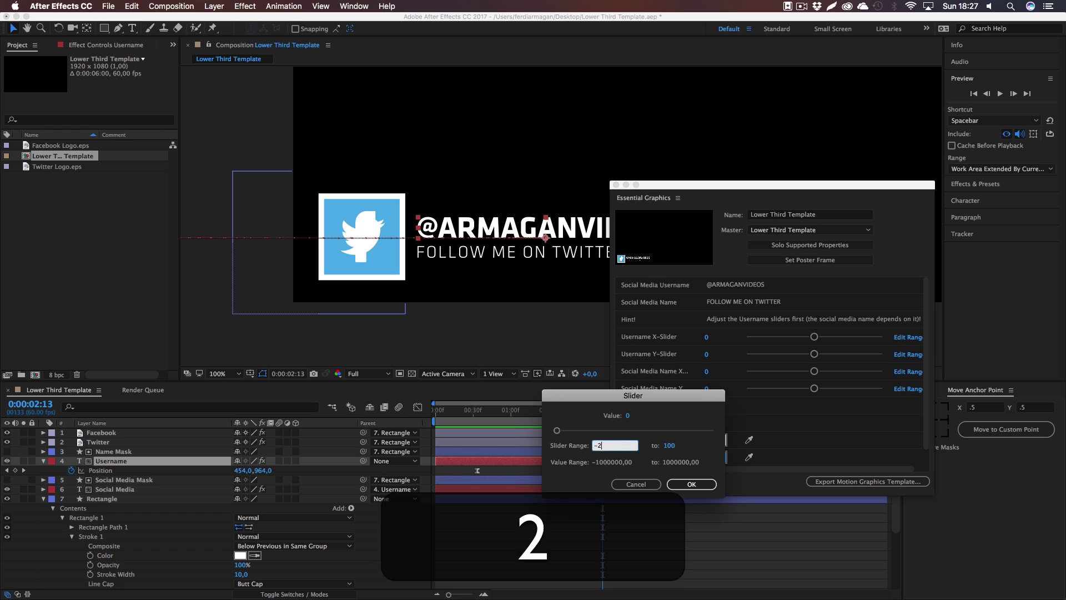
type("200")
key("Tab")
type("200")
key("Return")
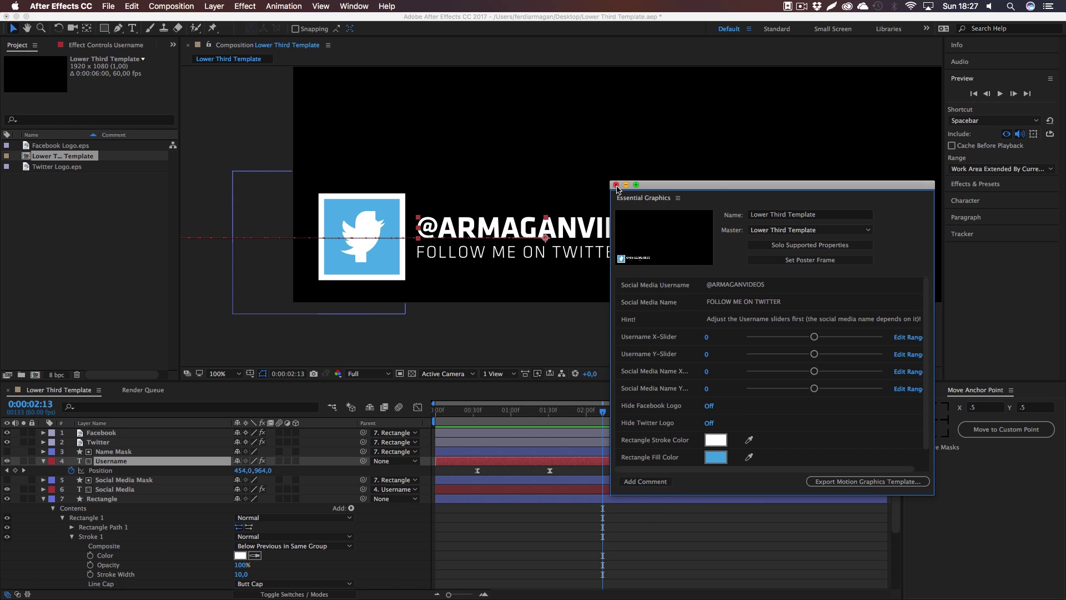
Save the project and export the motion graphics template to the local drive, replacing the existing file, and dismiss the floating template window
left_click(833, 485)
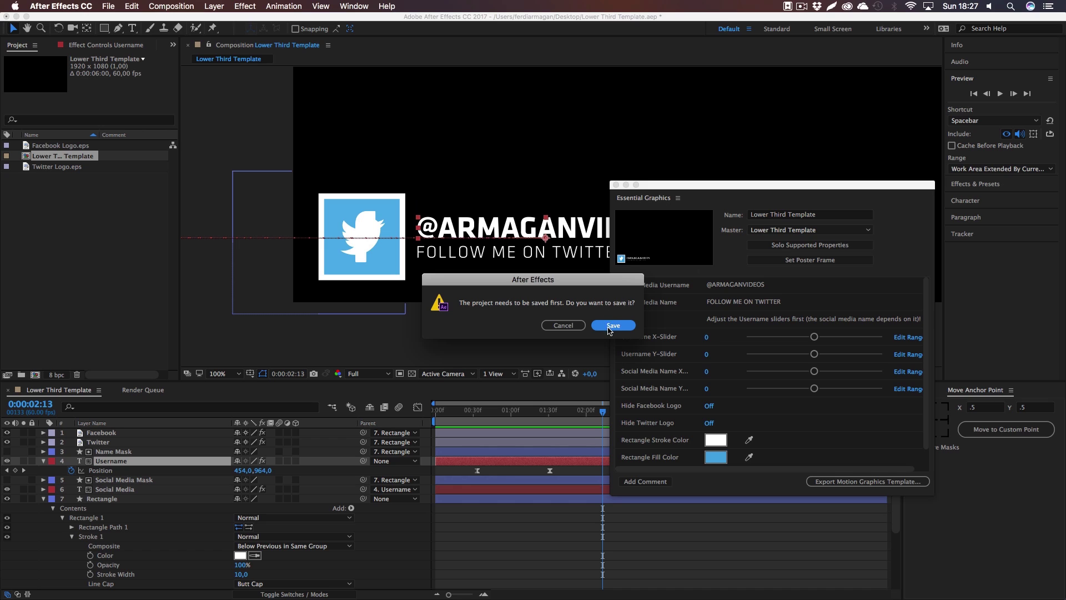
left_click(611, 325)
left_click(673, 313)
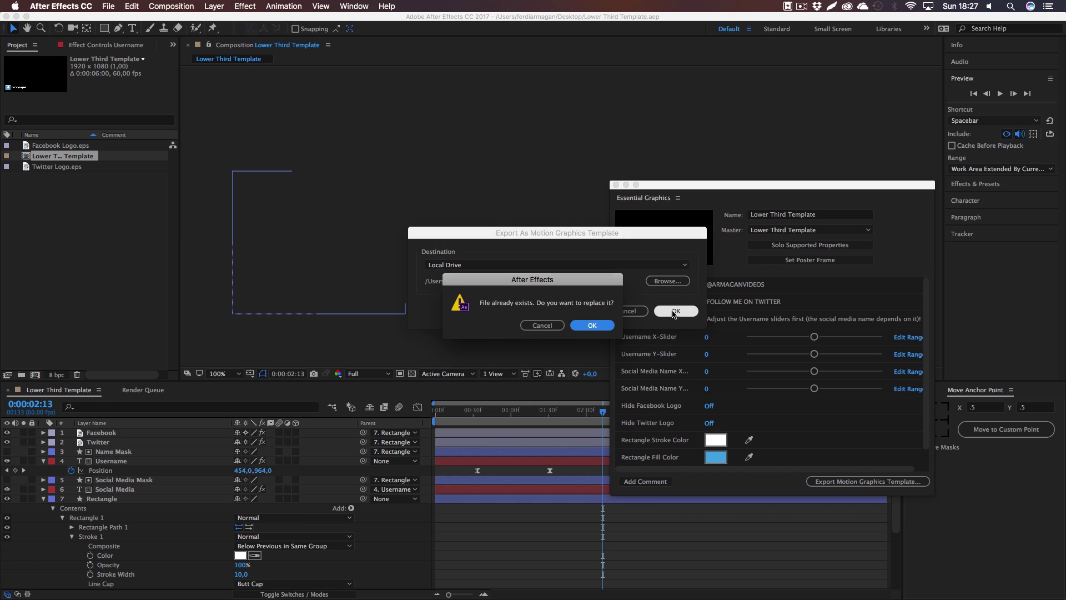
left_click(591, 327)
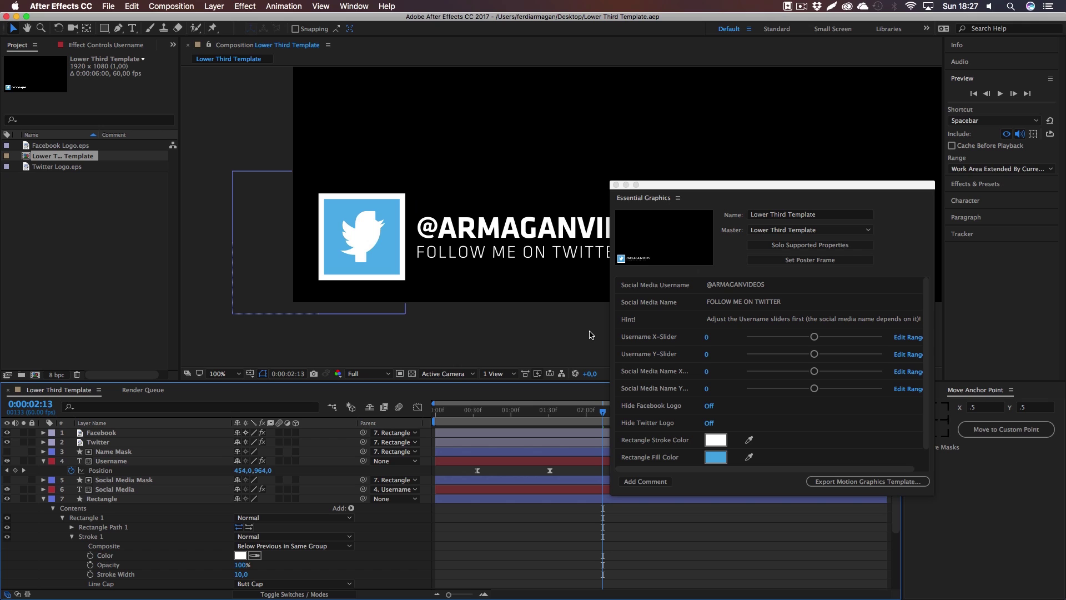
left_click(615, 185)
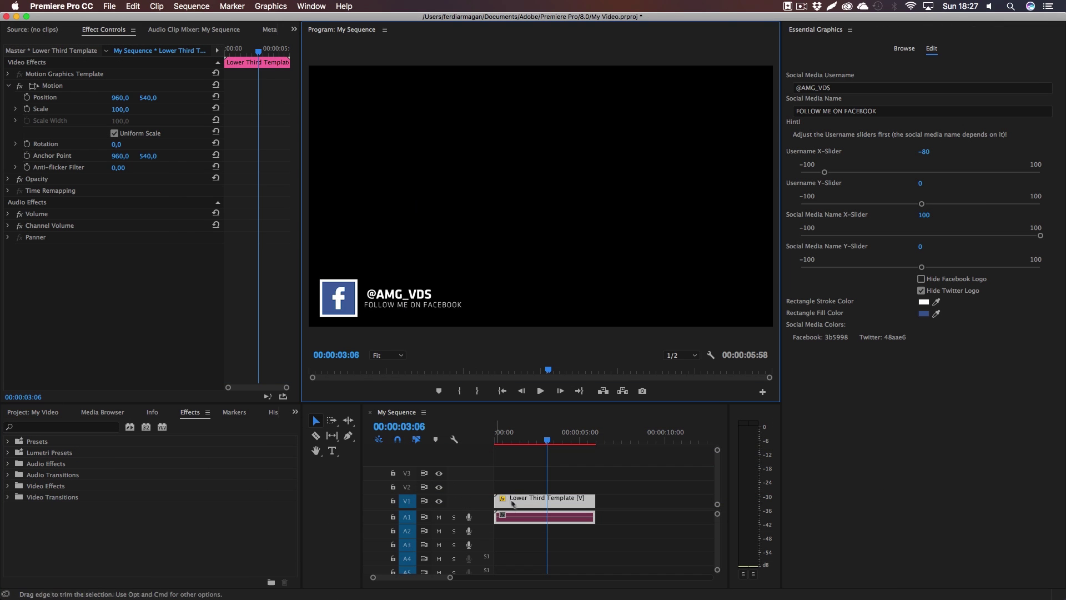
Switch to Premiere Pro and delete the old Lower Third Template from both the sequence and the Essential Graphics library
left_click(521, 502)
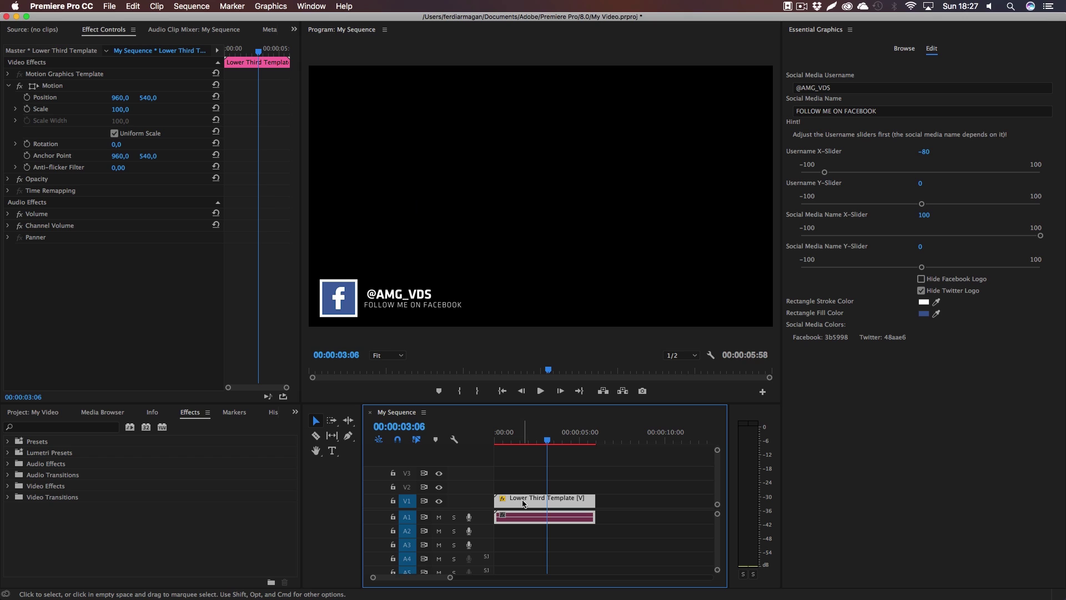
key("BackSpace")
left_click(903, 48)
right_click(999, 236)
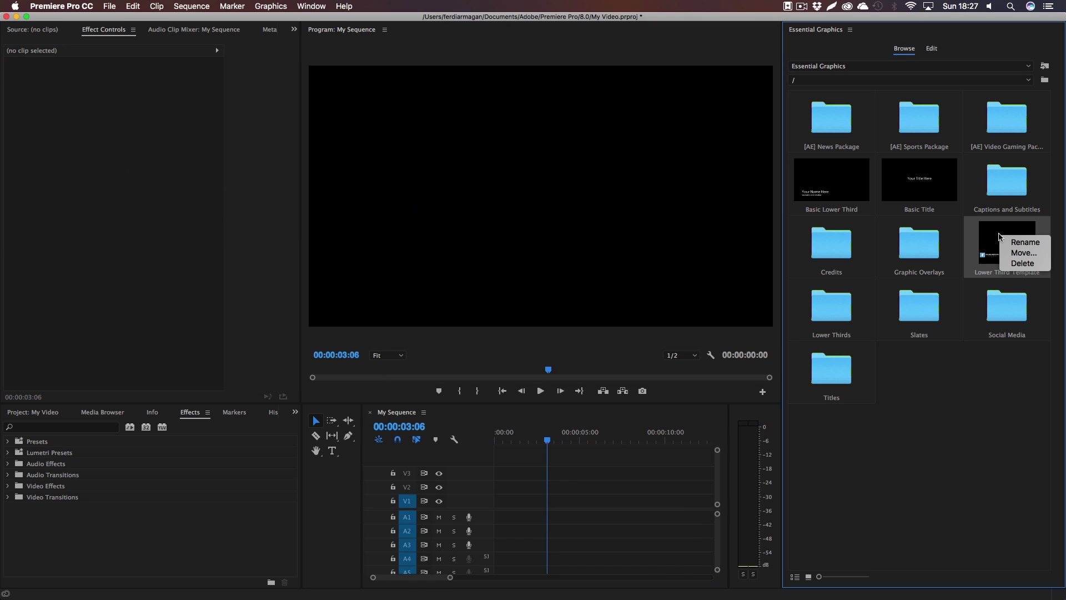
left_click(1022, 264)
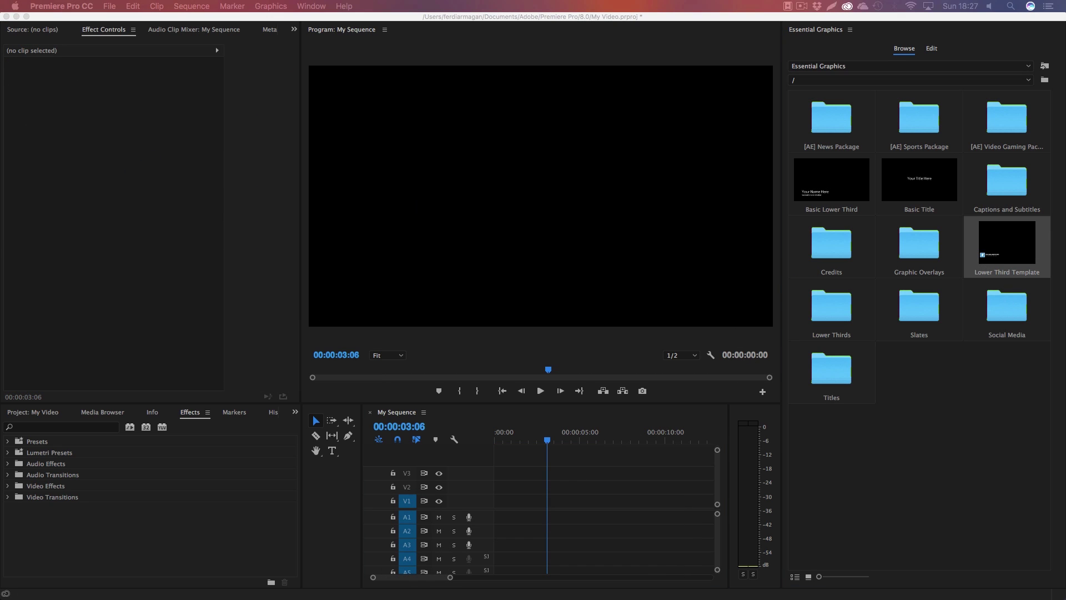
key("Return")
Install Lower Third Template.mogrt from the Desktop and place it at the start of video track V1
left_click(1045, 67)
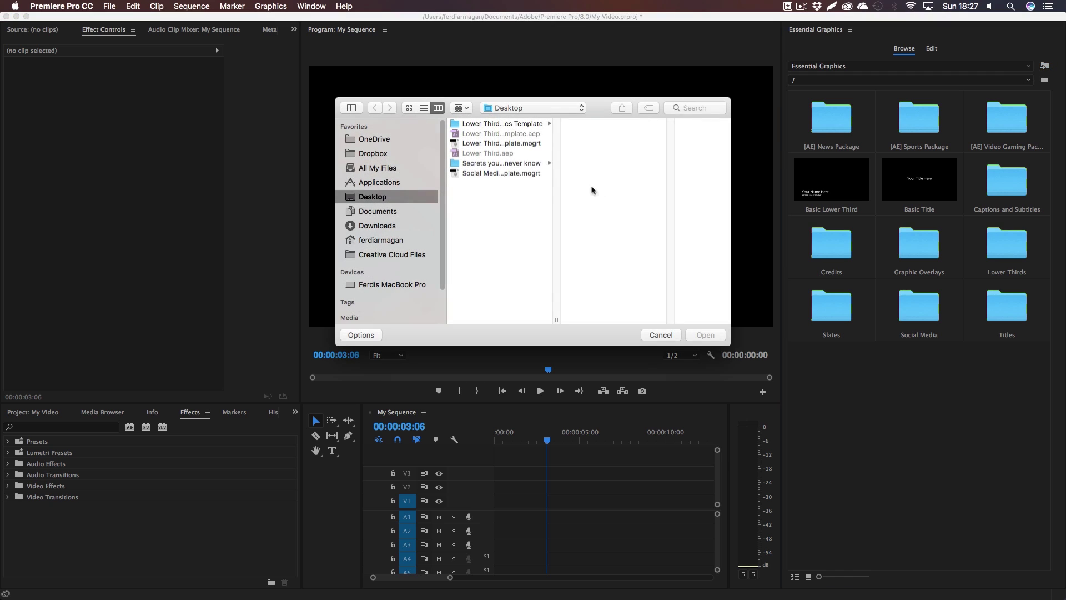
left_click(500, 143)
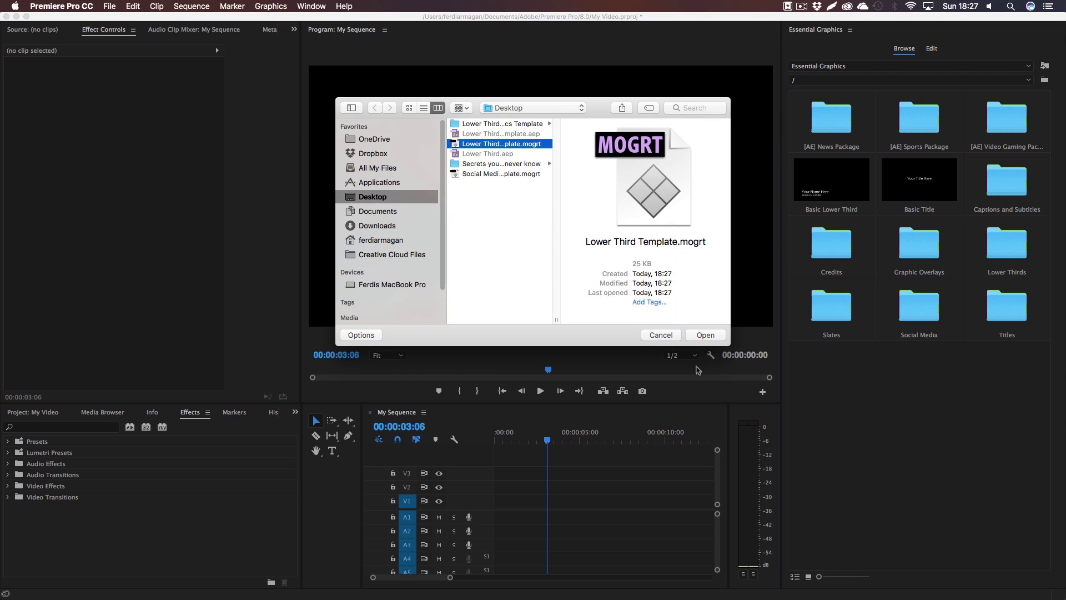
left_click(704, 335)
left_click_drag(1010, 238, 520, 505)
left_click(521, 505)
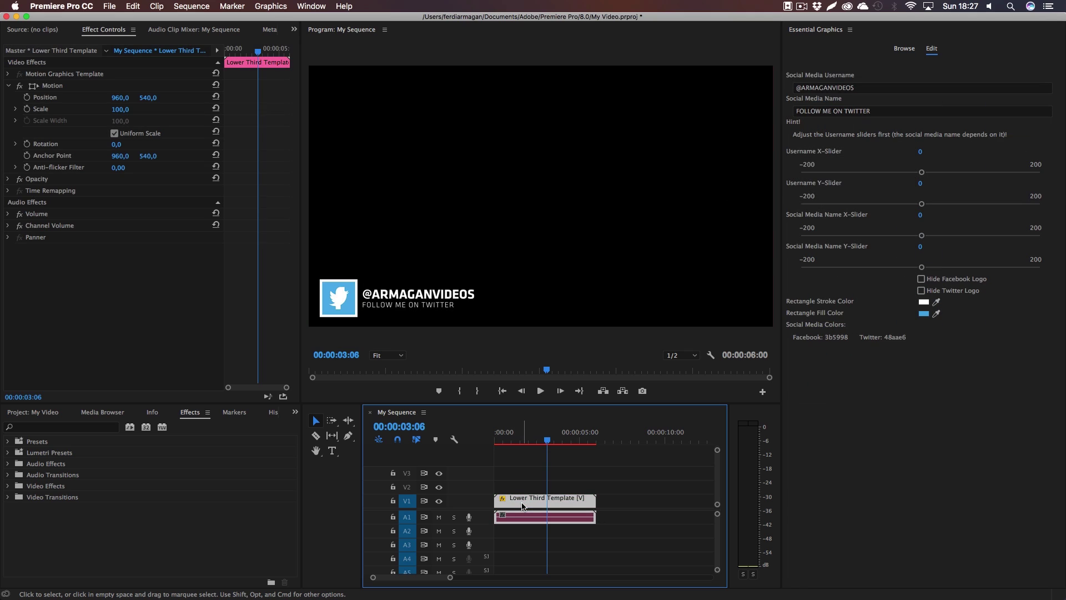
left_click(858, 88)
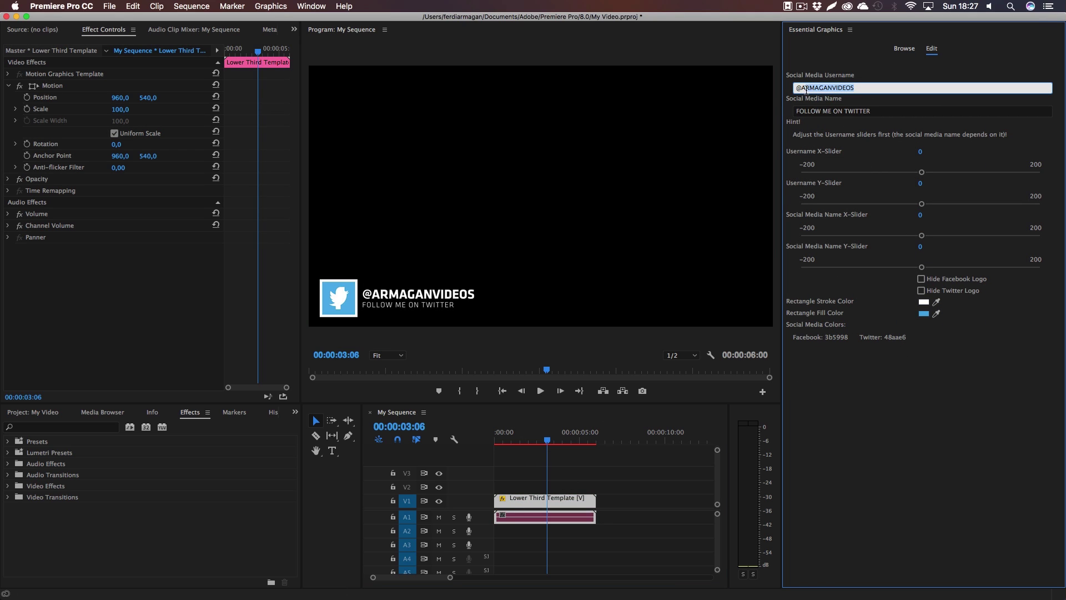
type("AMG_D")
key("BackSpace")
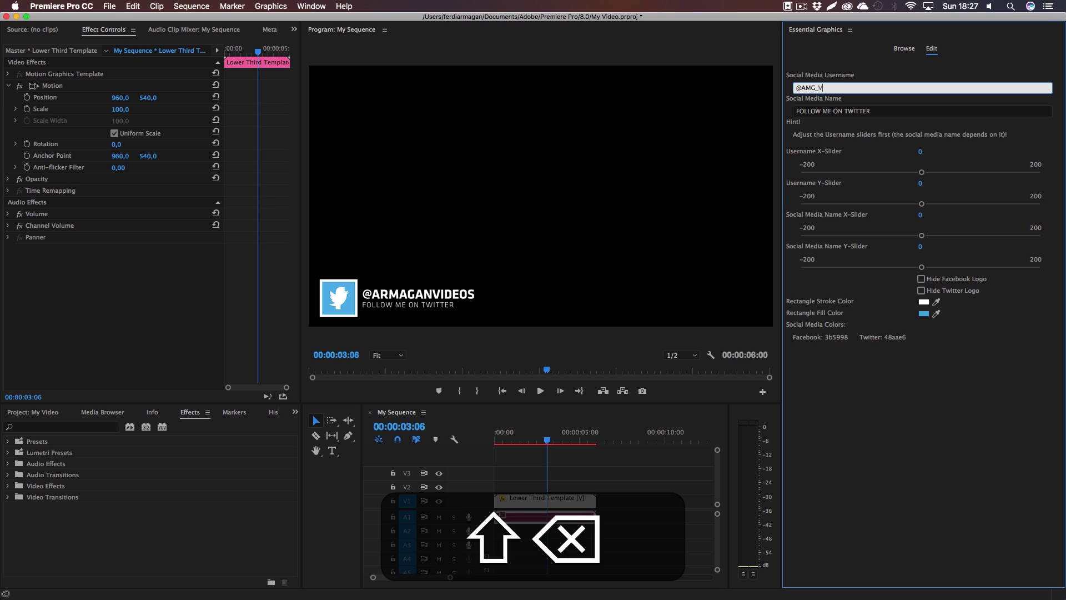
type("VDS")
Change the Social Media Name to FOLLOW ME ON FACEBOOK and hide the Twitter logo
left_click(882, 111)
double_click(881, 111)
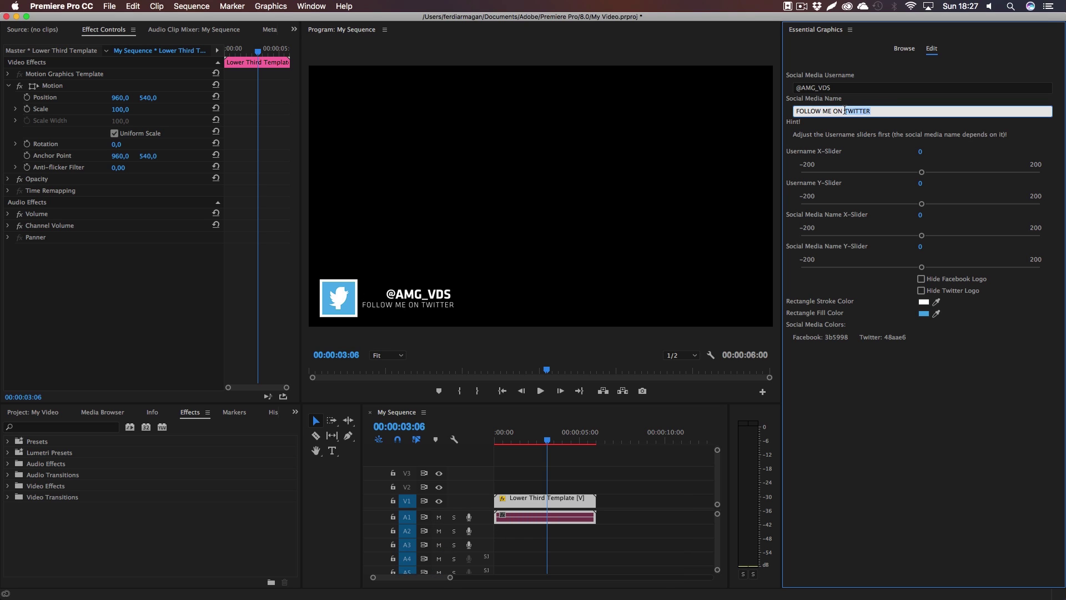
type("FACEBOOK")
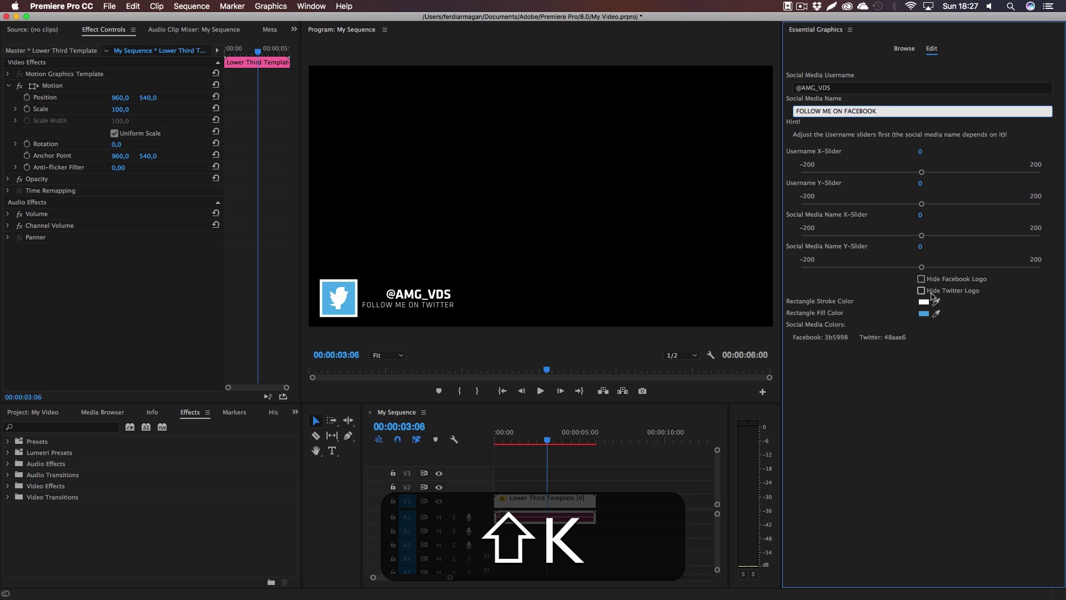
left_click(922, 291)
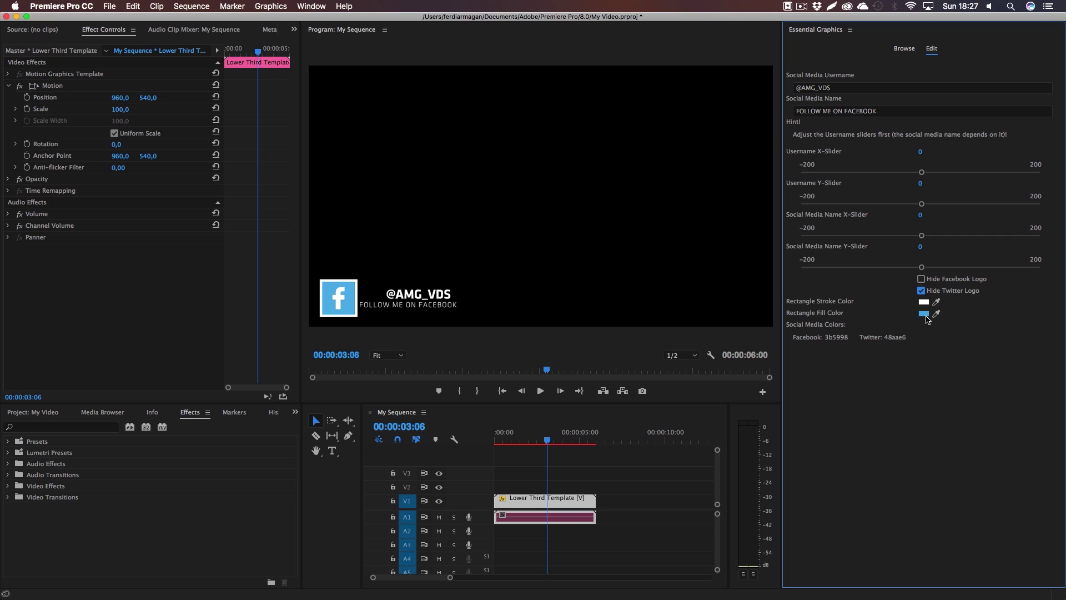
Set the Username X-Slider to -72, the Social Media Name X-Slider to 114 and the Rectangle Fill Color to 3b5998
left_click_drag(921, 172, 877, 173)
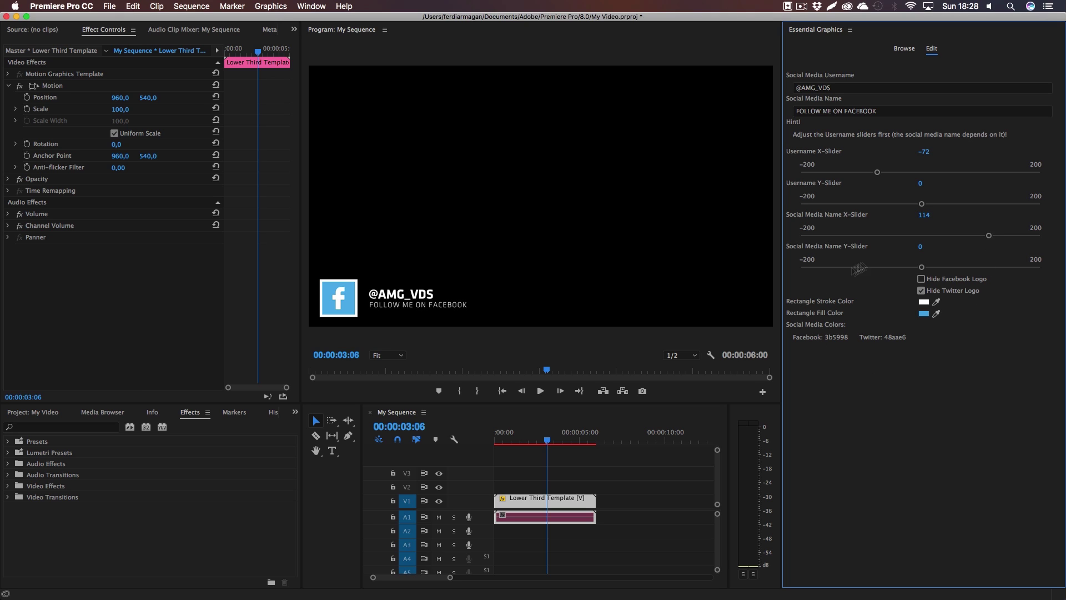
left_click(923, 314)
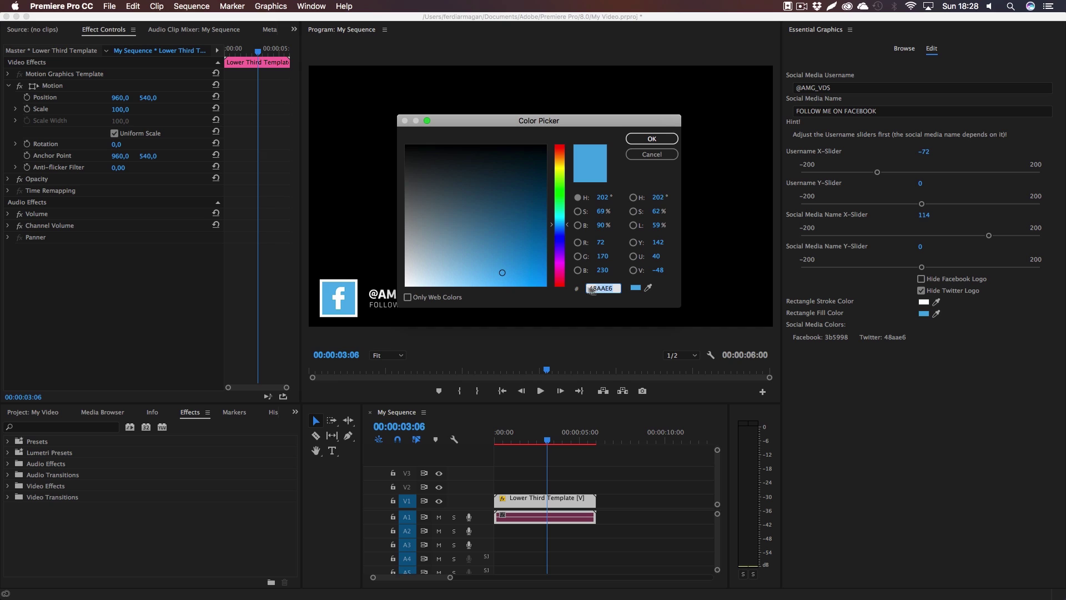
type("3b5")
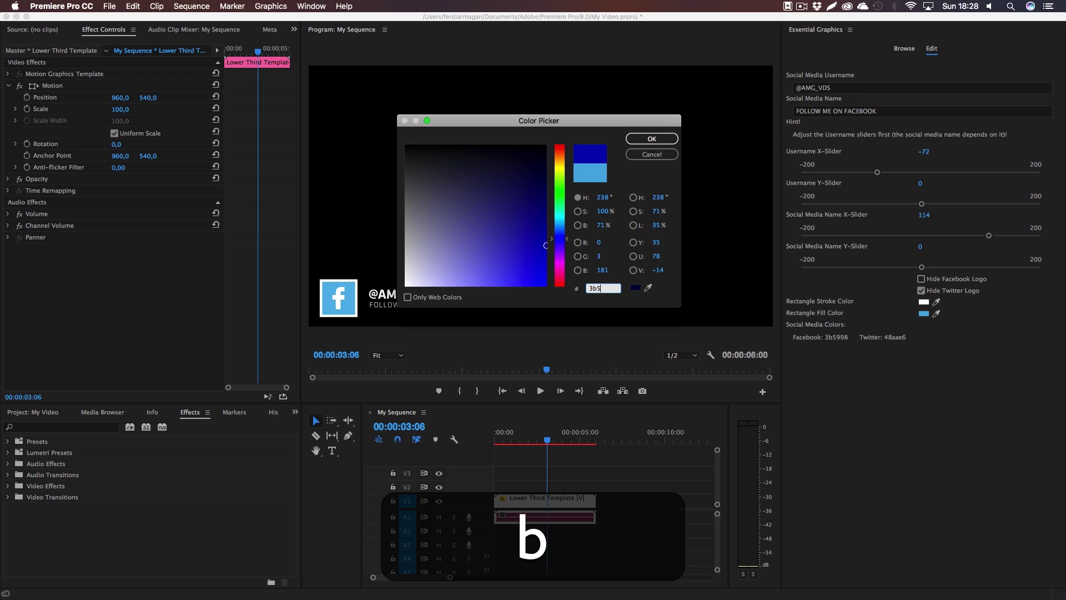
type("998")
key("Return")
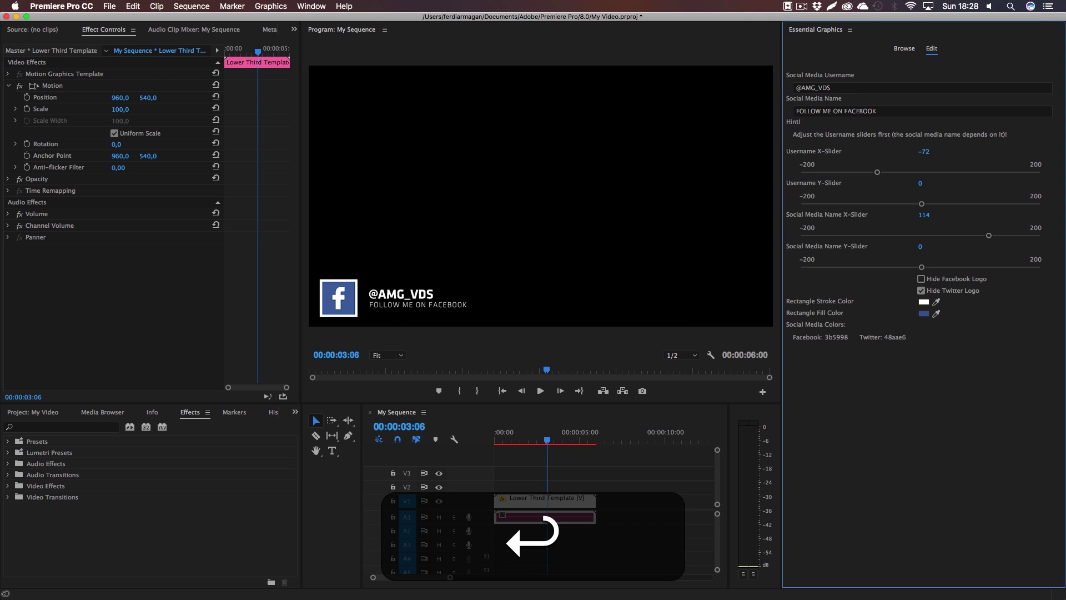
Play the Facebook lower third from the start of the sequence to preview its animation
left_click_drag(548, 434, 479, 435)
left_click(541, 391)
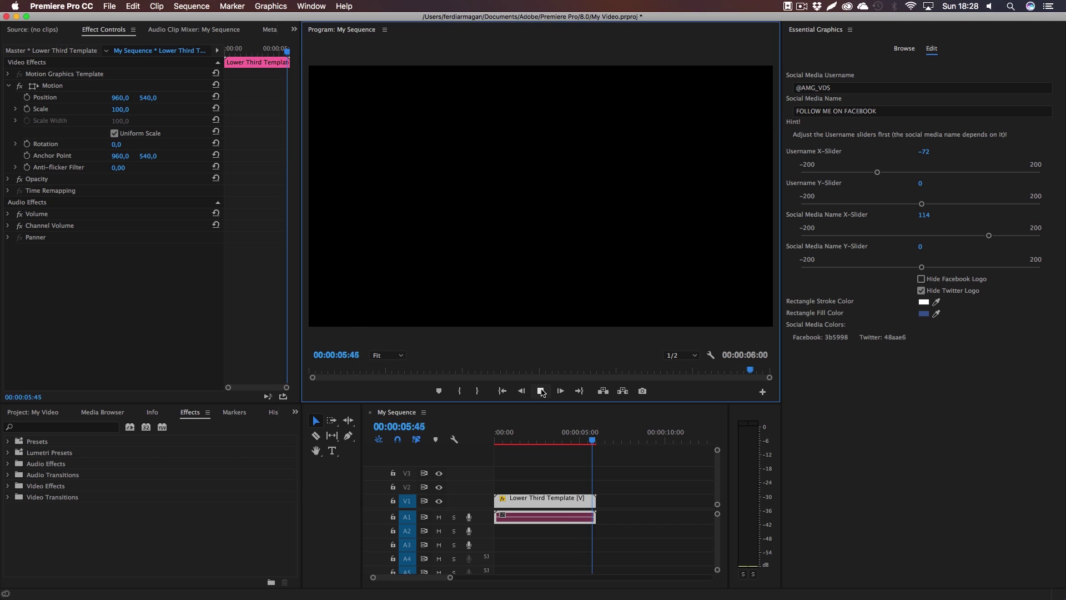
Duplicate the lower third clip on V1 and place the copy directly against the end of the first clip
left_click(546, 501)
key("super+c")
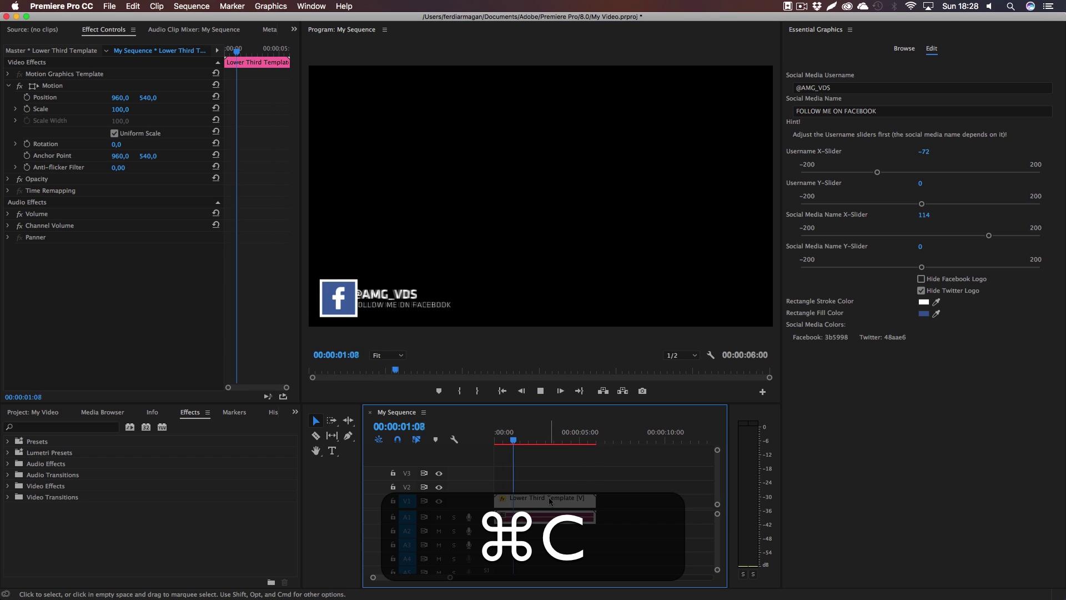
left_click(625, 444)
key("super+v")
key("space")
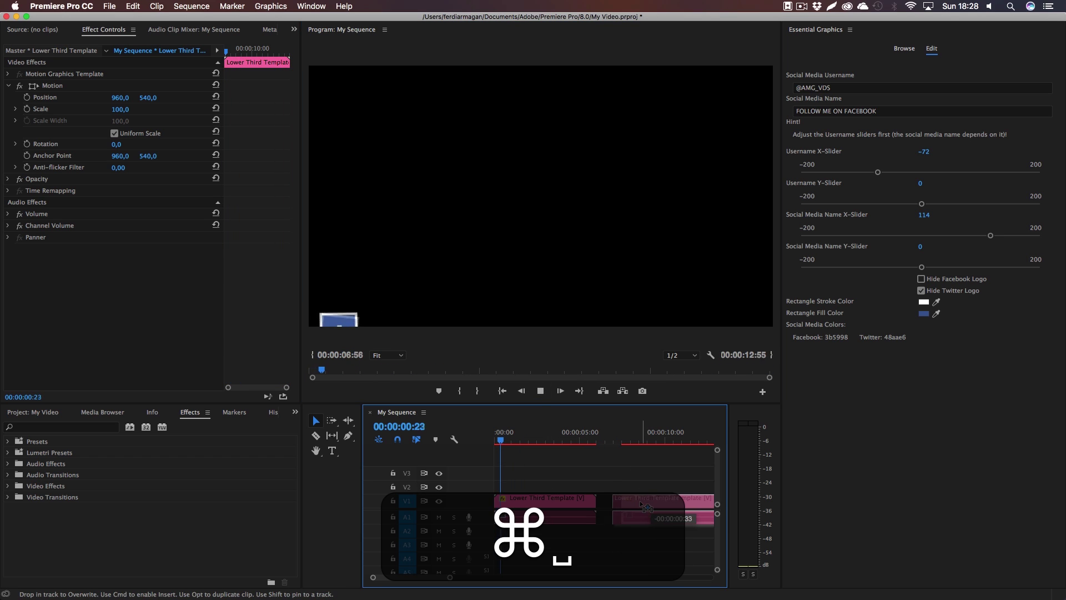
key("space")
left_click_drag(641, 501, 626, 502)
Show the Twitter logo and hide the Facebook logo on the second lower third clip
left_click_drag(593, 441, 622, 443)
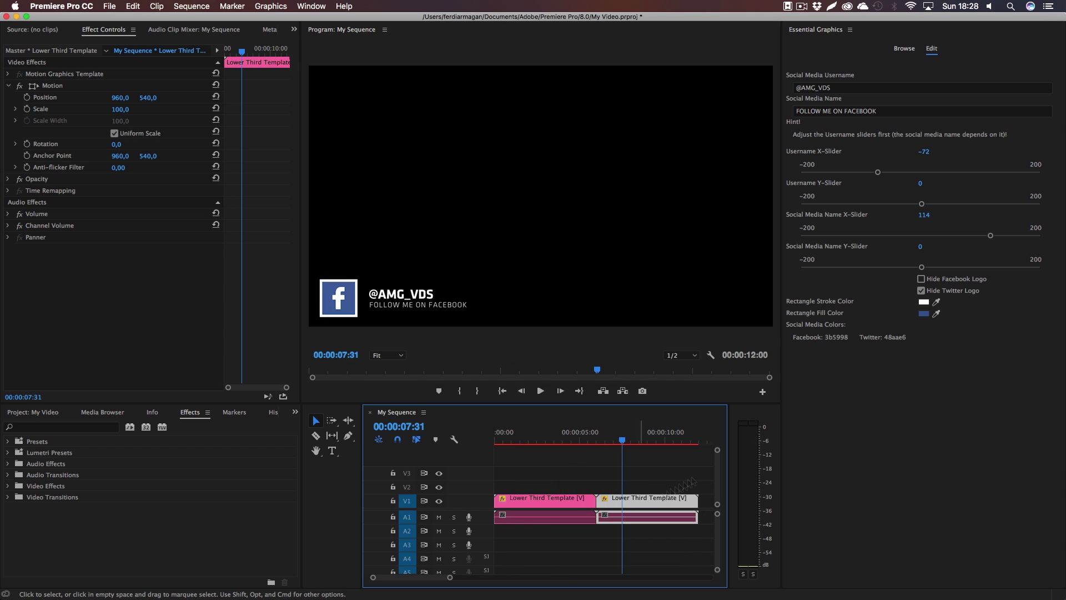
left_click(921, 290)
left_click(921, 279)
left_click_drag(592, 443, 631, 443)
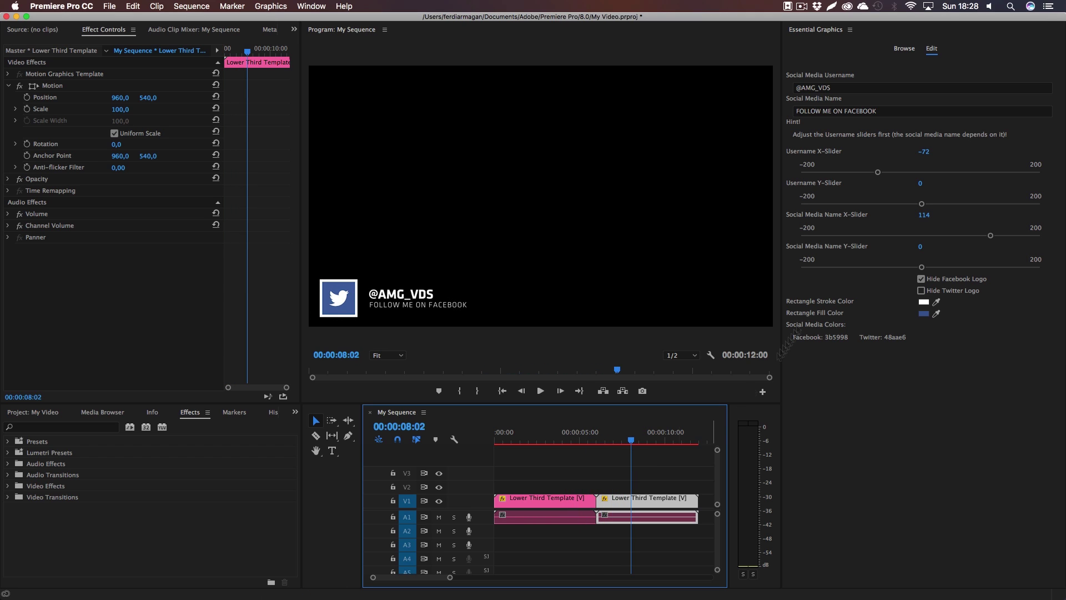
left_click(839, 92)
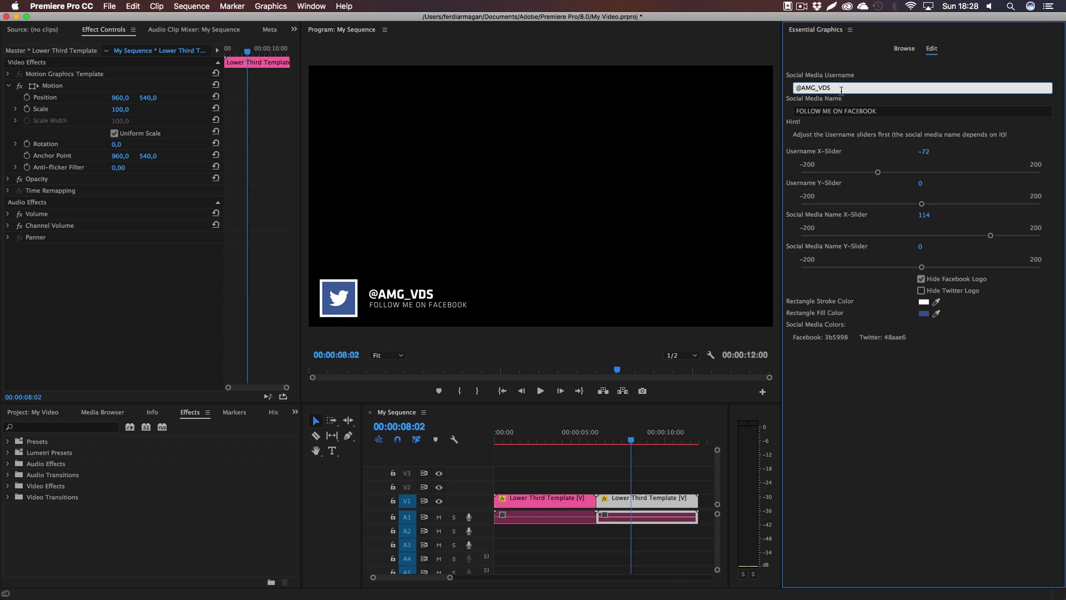
key("BackSpace")
key("BackSpace")
key("BackSpace")
type("TWITTER")
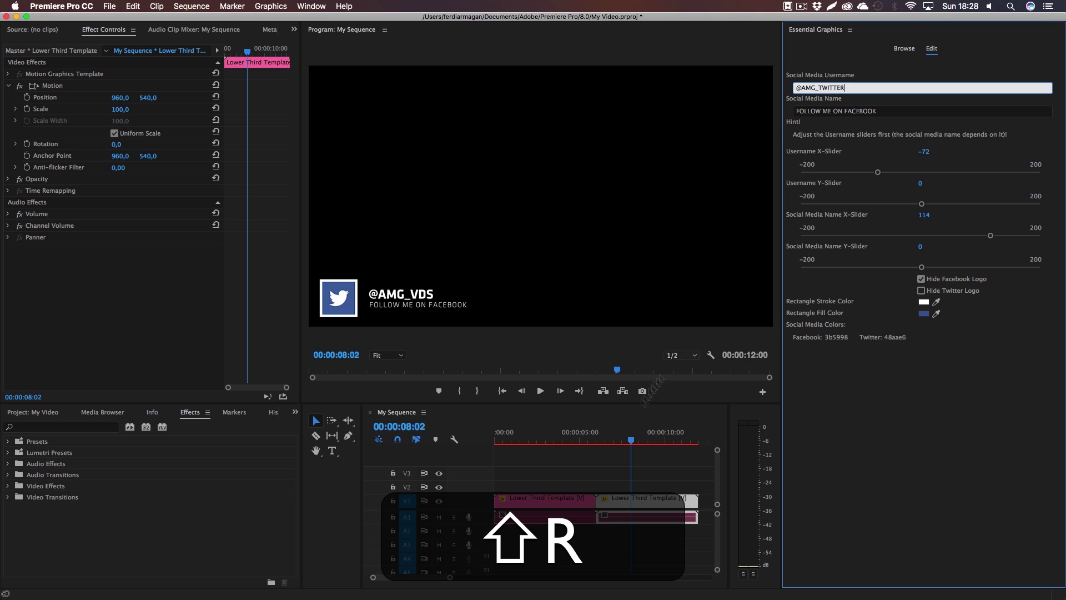
Change the second clip's Social Media Name to FOLLOW ME ON TWITTER
left_click(882, 111)
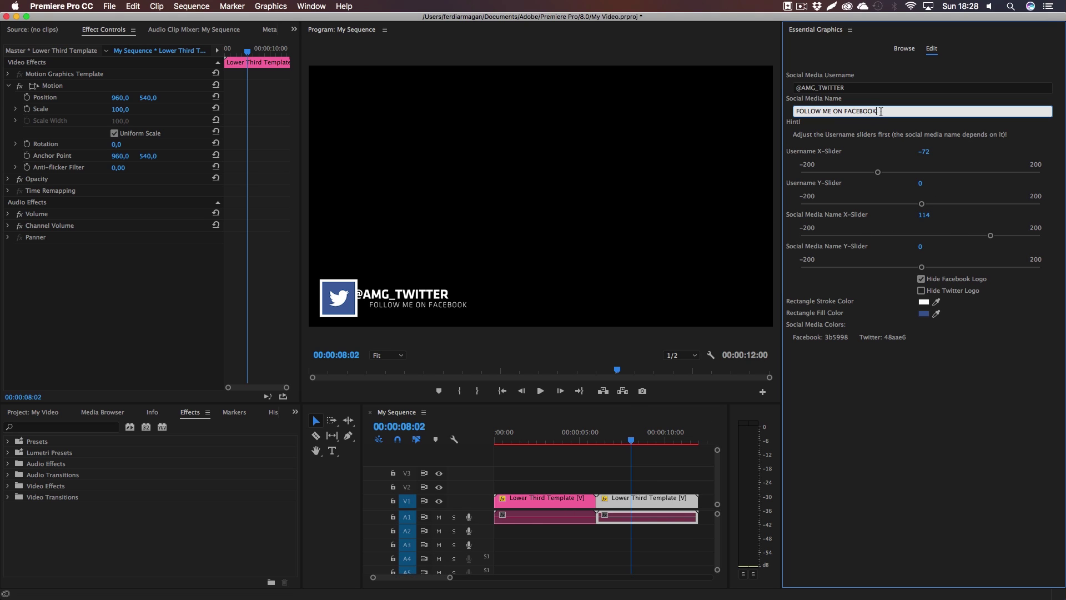
type("Twitte")
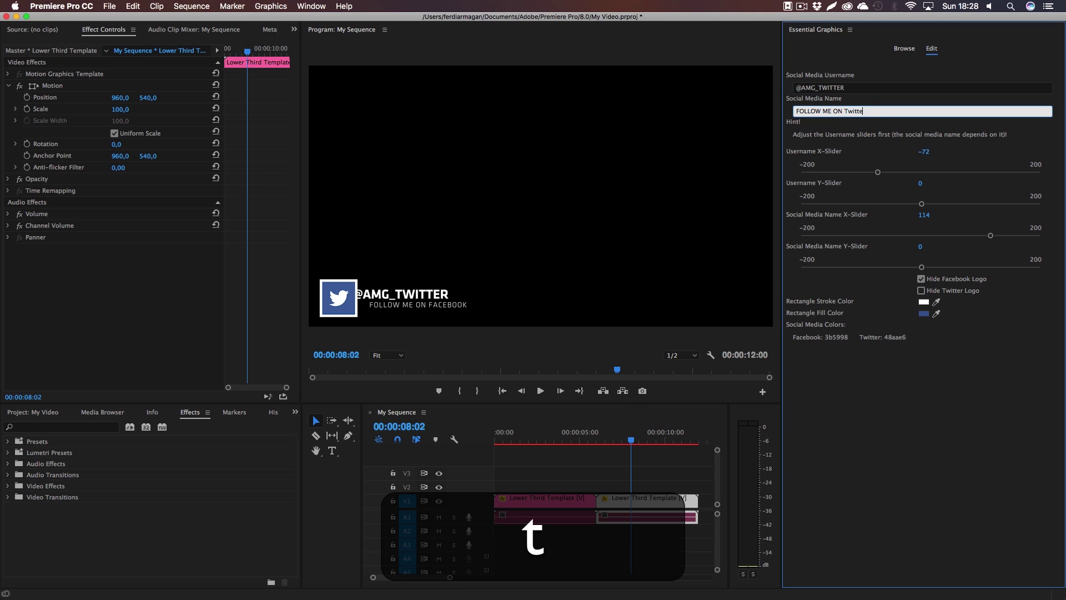
type("r")
key("BackSpace")
key("BackSpace")
key("BackSpace")
type("WITTER")
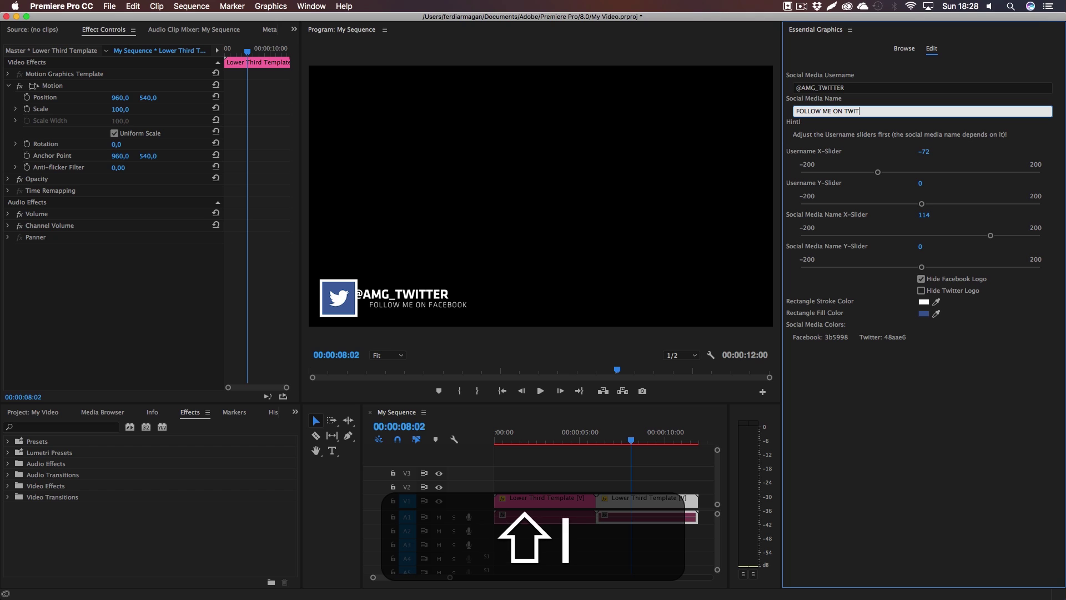
left_click(623, 547)
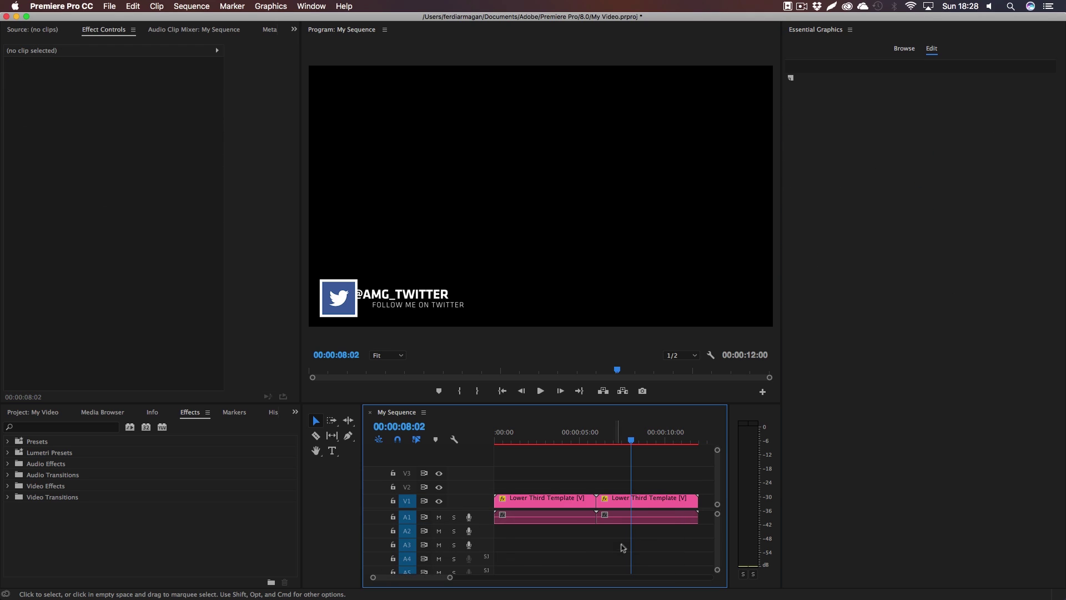
Set the second clip's Username X-Slider to -22 and Social Media Name X-Slider to 38, and scrub back to check the reveal
left_click(646, 503)
left_click_drag(878, 173, 907, 172)
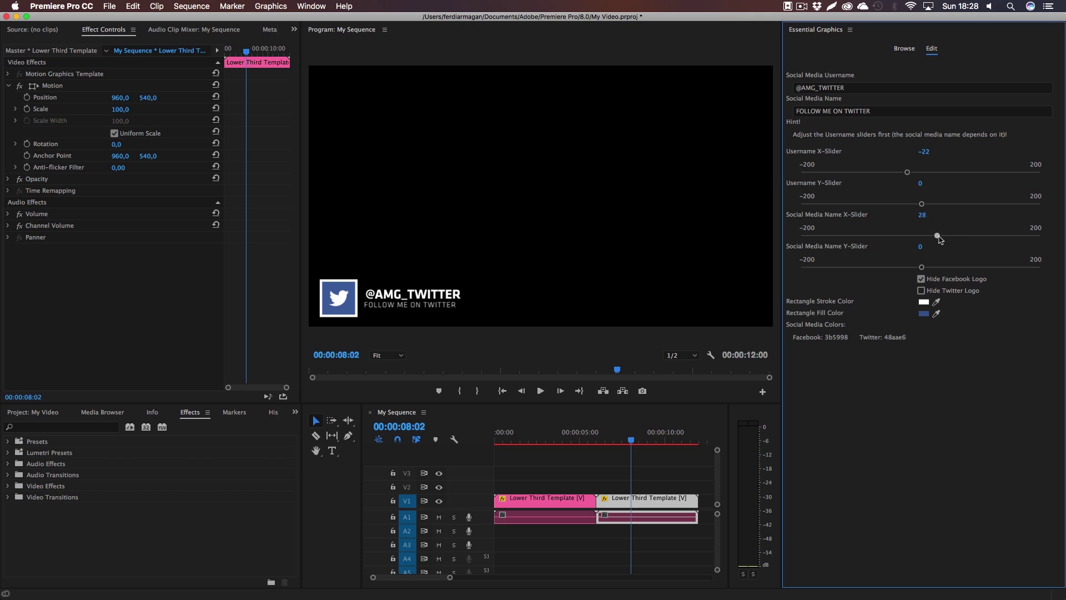
mouse_move(632, 437)
left_mouse_down()
mouse_move(560, 435)
mouse_move(675, 436)
mouse_move(613, 439)
left_mouse_up()
Set the second clip's Rectangle Fill Color to the Twitter blue 48aae6
left_click(920, 317)
left_click(924, 314)
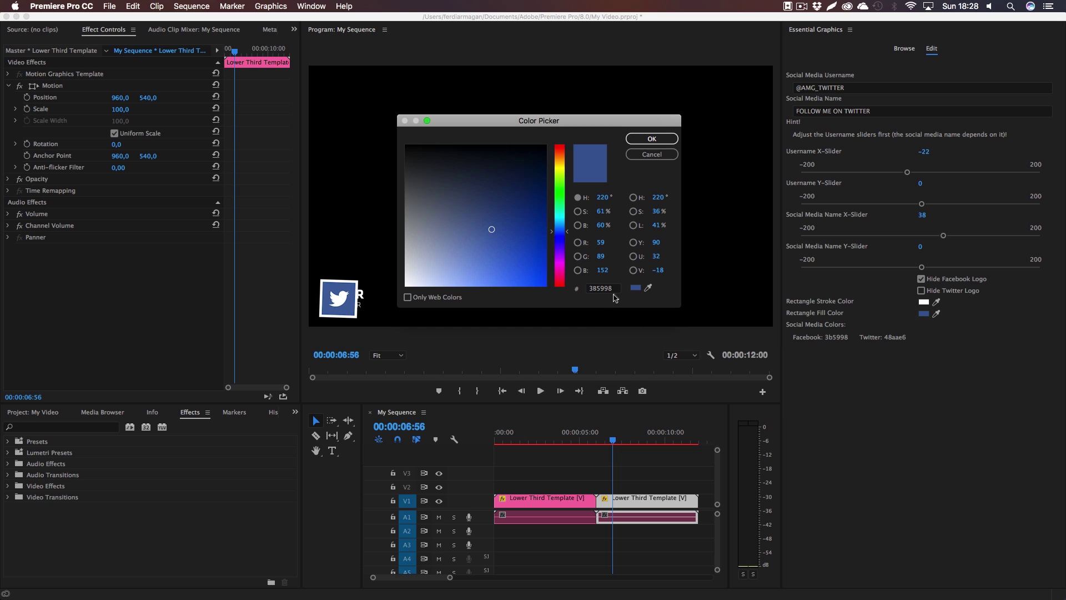
type("48")
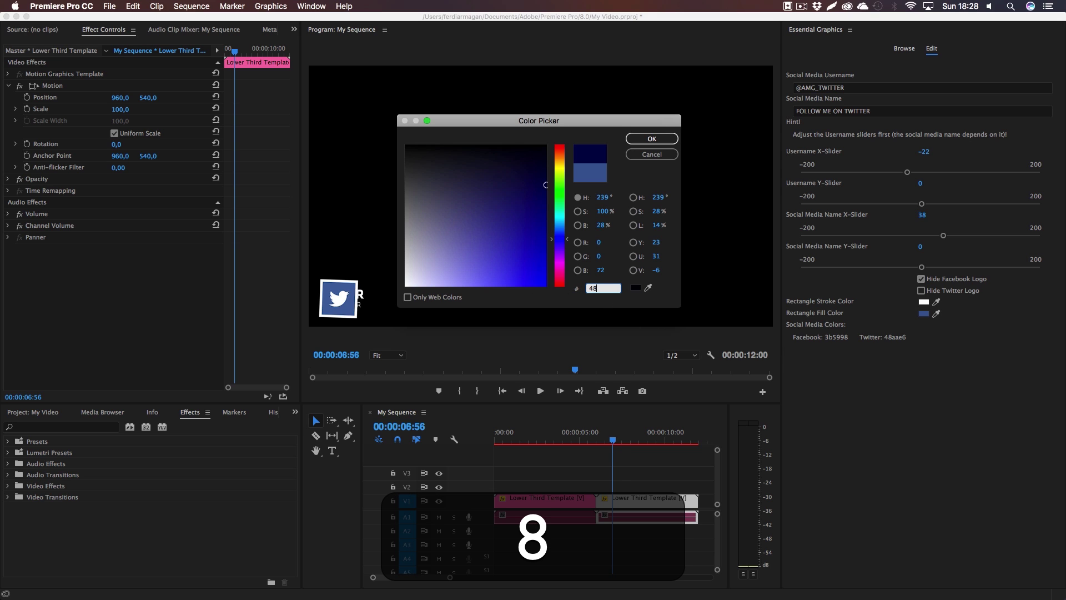
type("aae6")
key("Return")
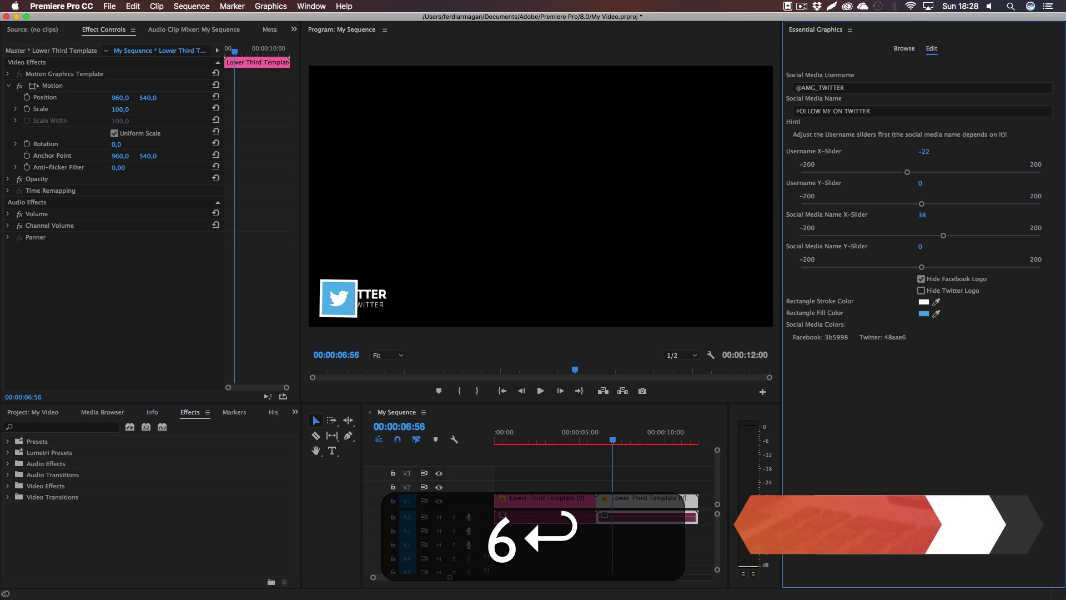
Play both lower thirds from the start of the sequence and scrub back through the Facebook one
left_click(503, 391)
left_click(540, 392)
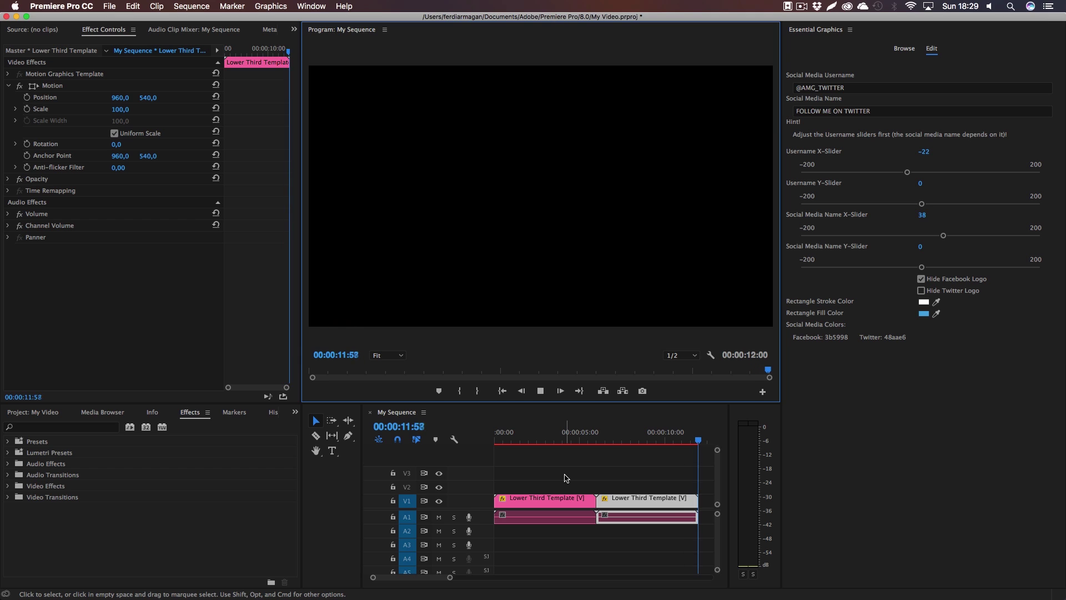
left_click_drag(549, 439, 514, 438)
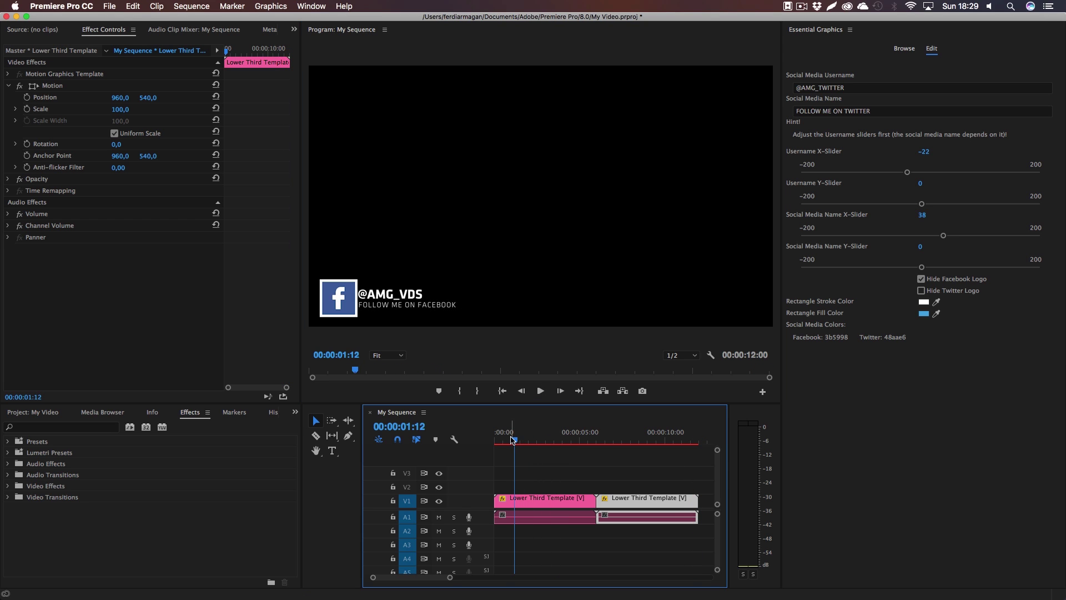